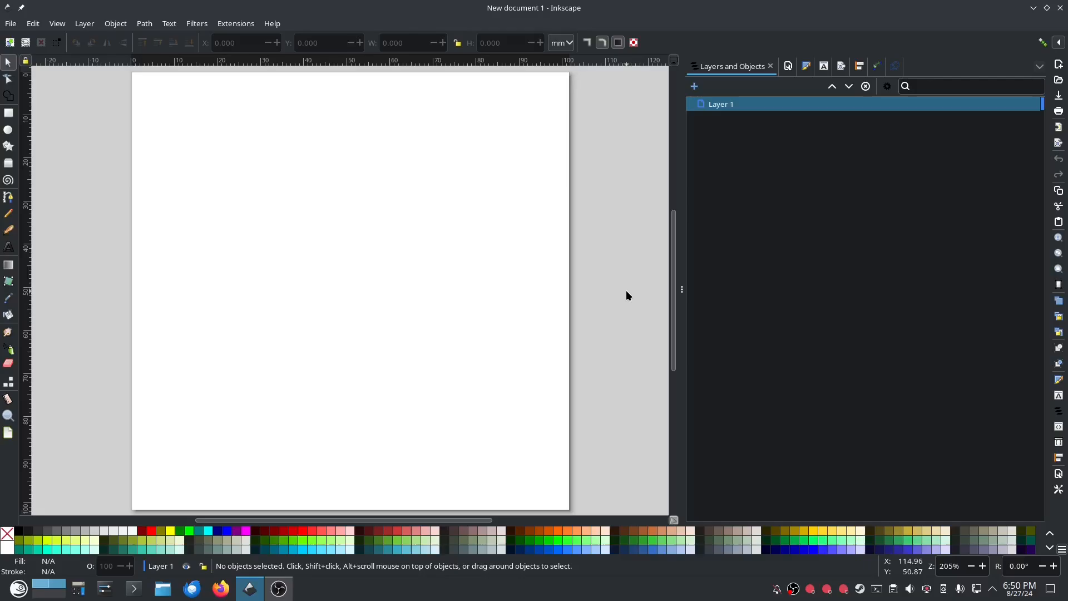
Step: Draw a rectangle about 32.6 mm wide and 24.5 mm high in the upper middle of the page
key(r)
drag(251, 181, 391, 286)
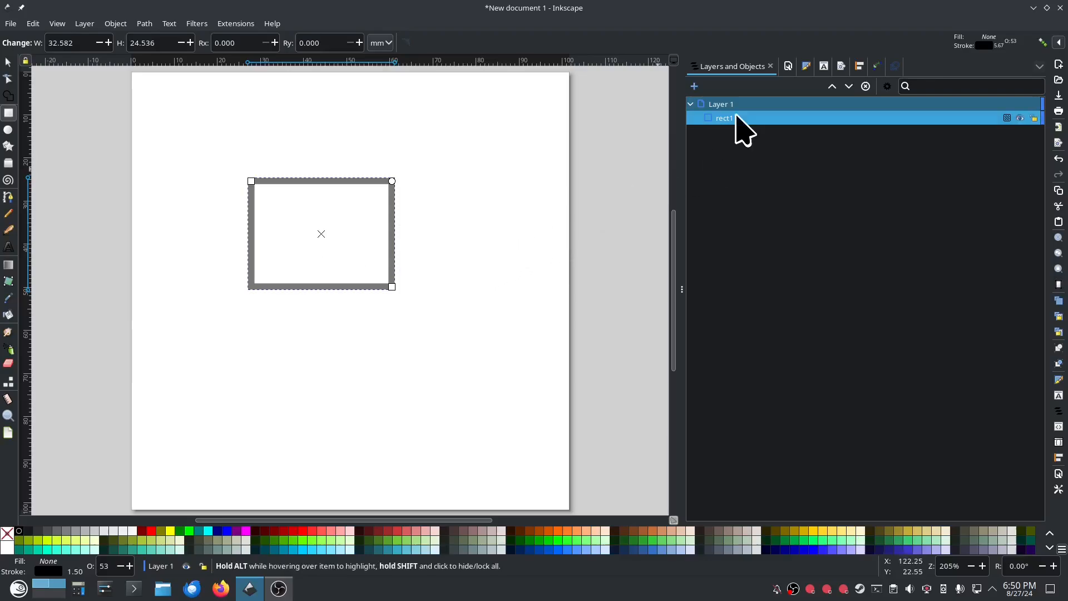
Step: Remove the rectangle's stroke paint and give it a flat black fill
click(807, 68)
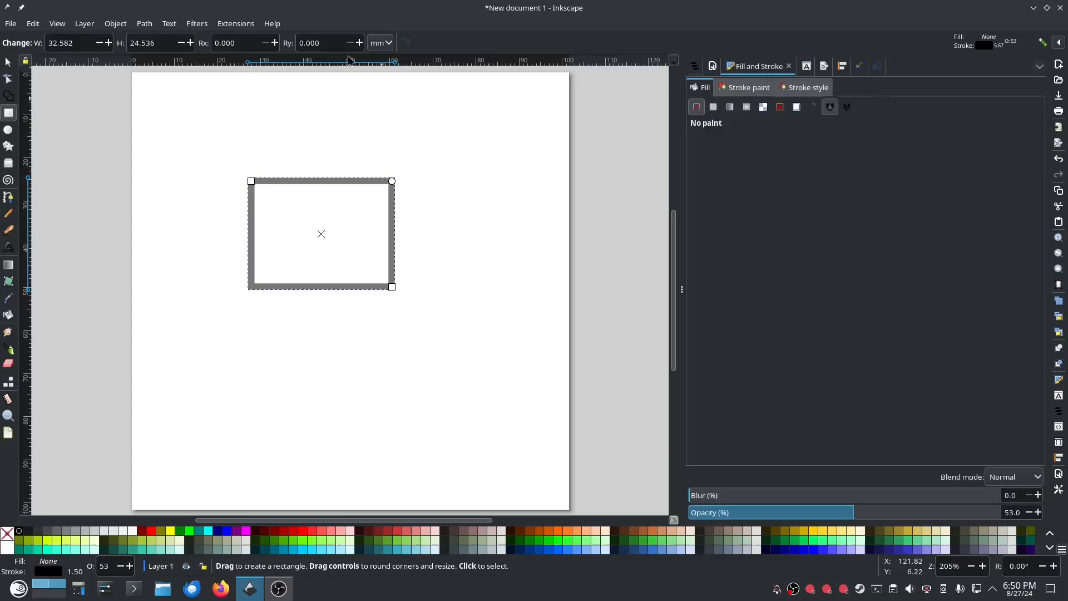
click(114, 25)
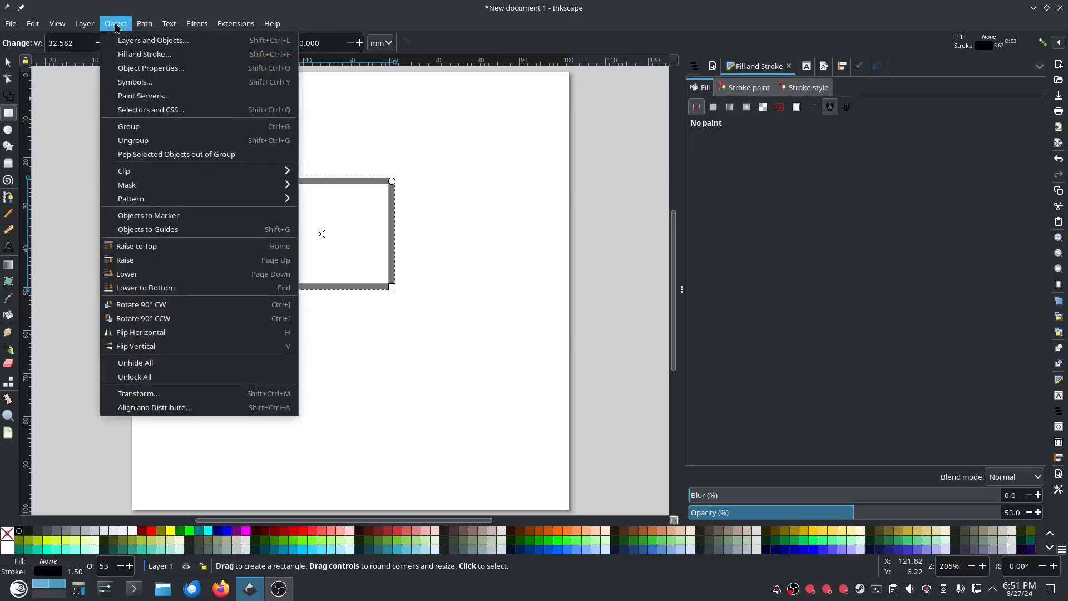
click(137, 55)
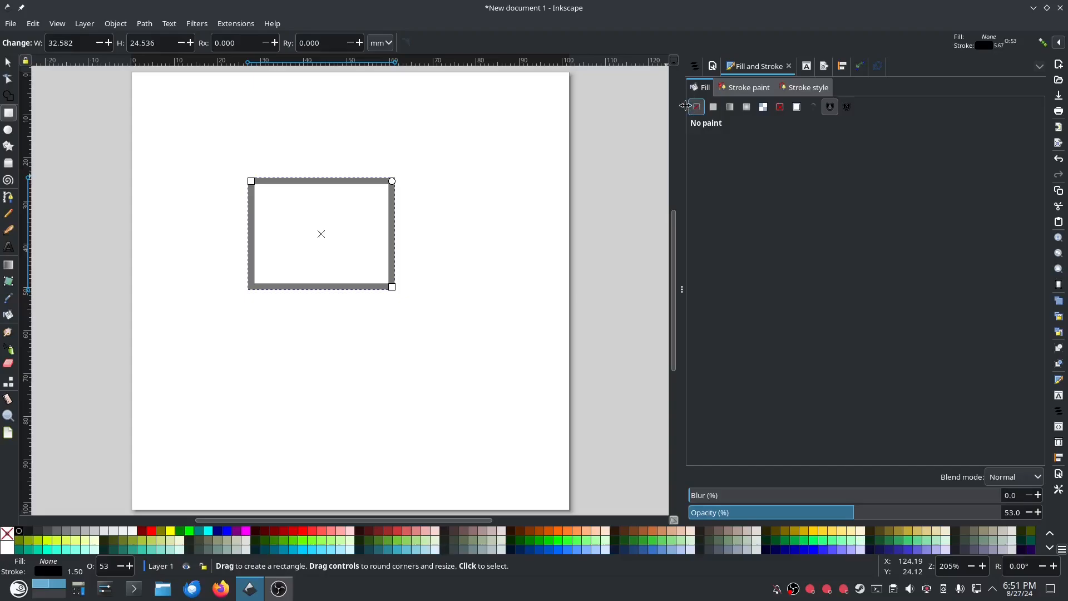
click(740, 90)
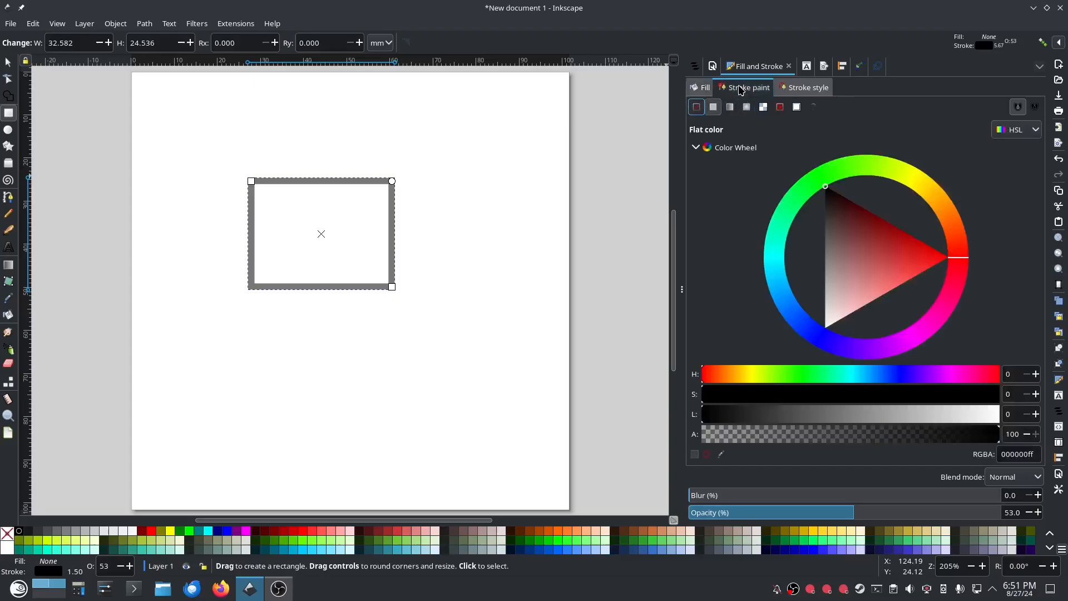
click(696, 108)
click(699, 89)
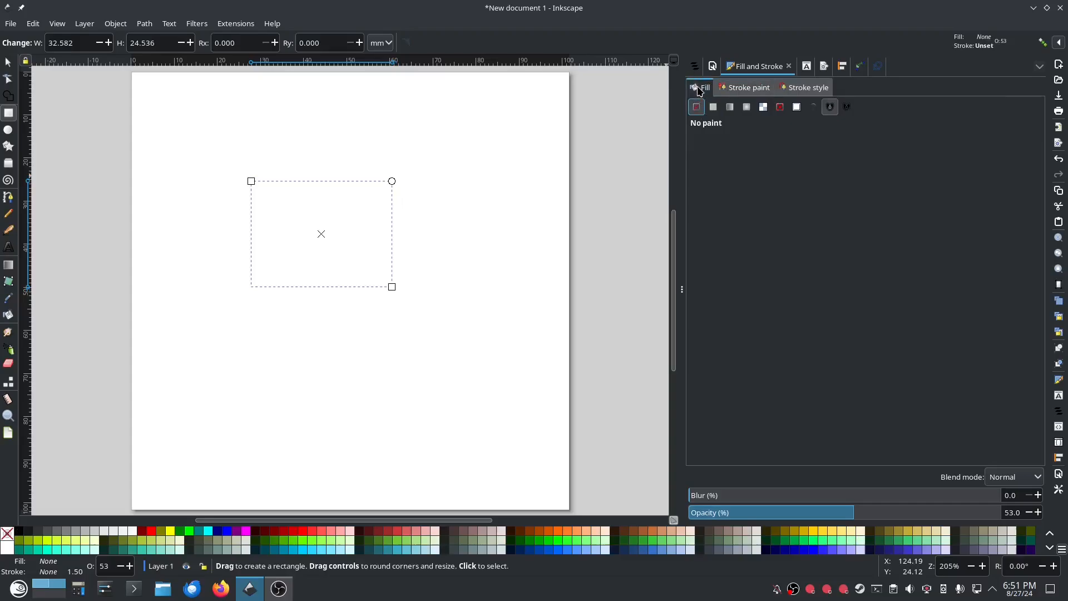
click(713, 107)
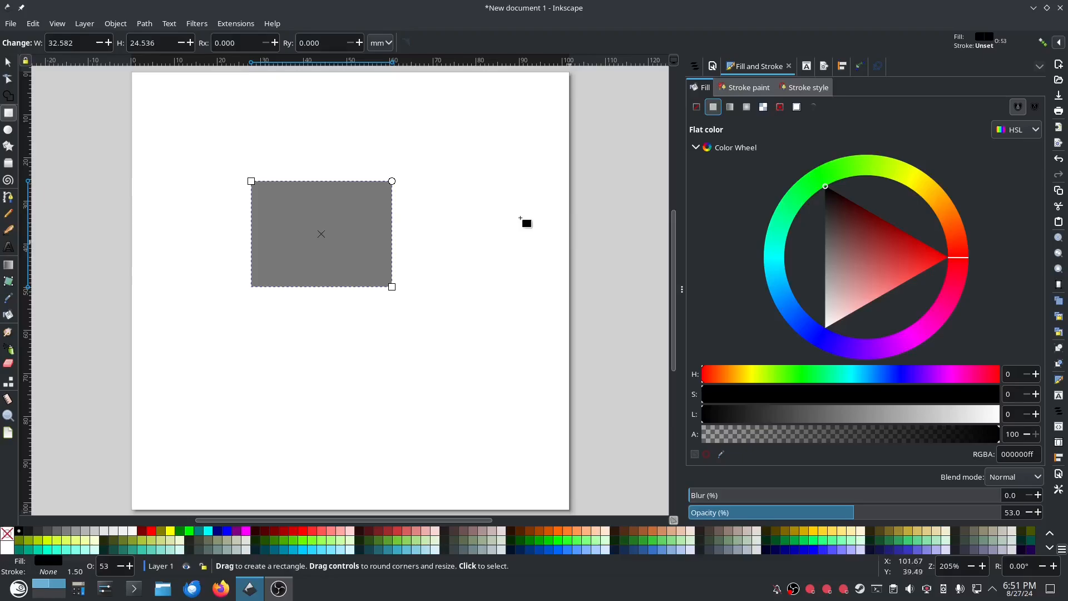
Step: Open the Ink/Stitch Params for the filled rectangle
click(235, 24)
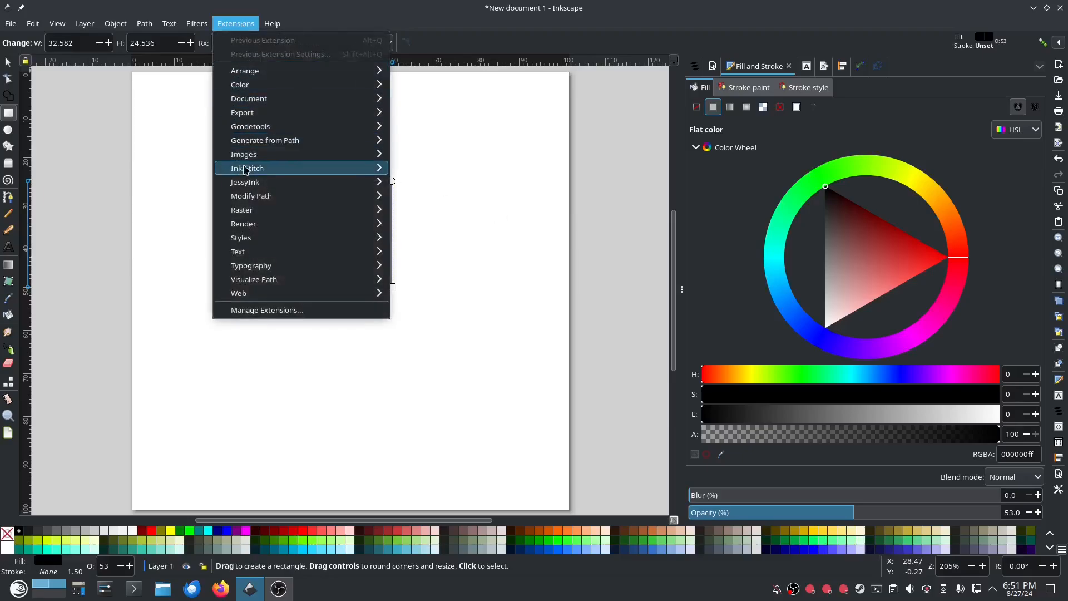
mouse_move(260, 169)
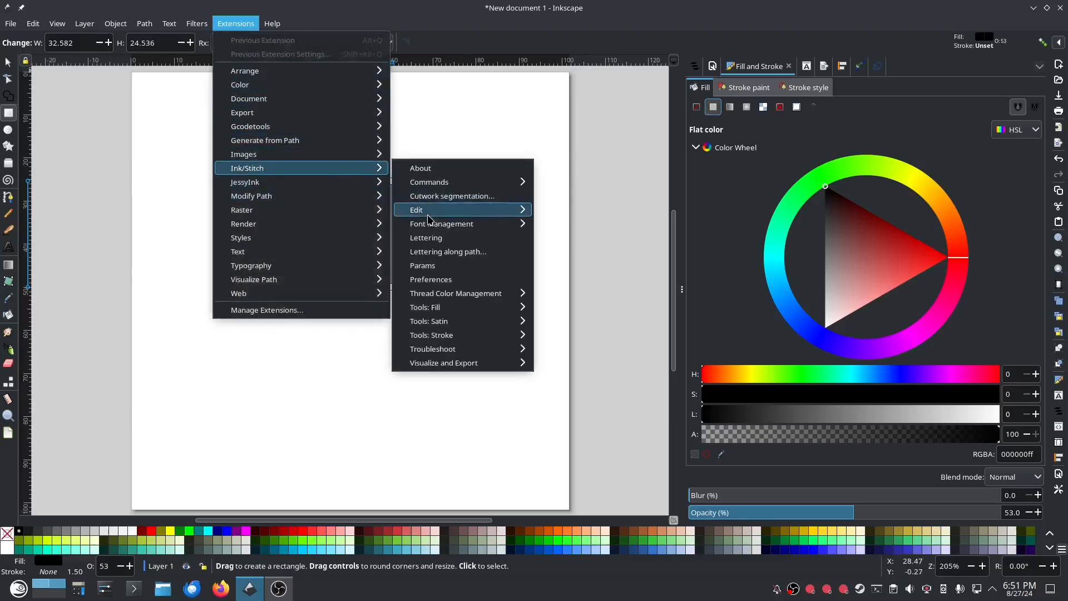
click(427, 266)
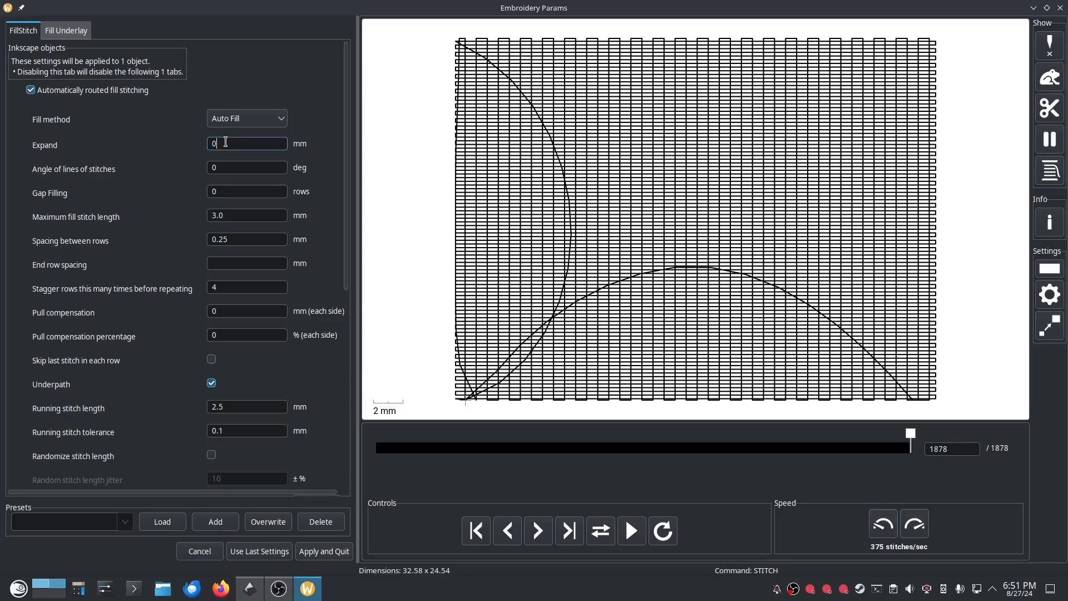
Step: Try expanding the fill stitching by 10 mm and return the expansion to 0 mm
key(Tab)
text(10)
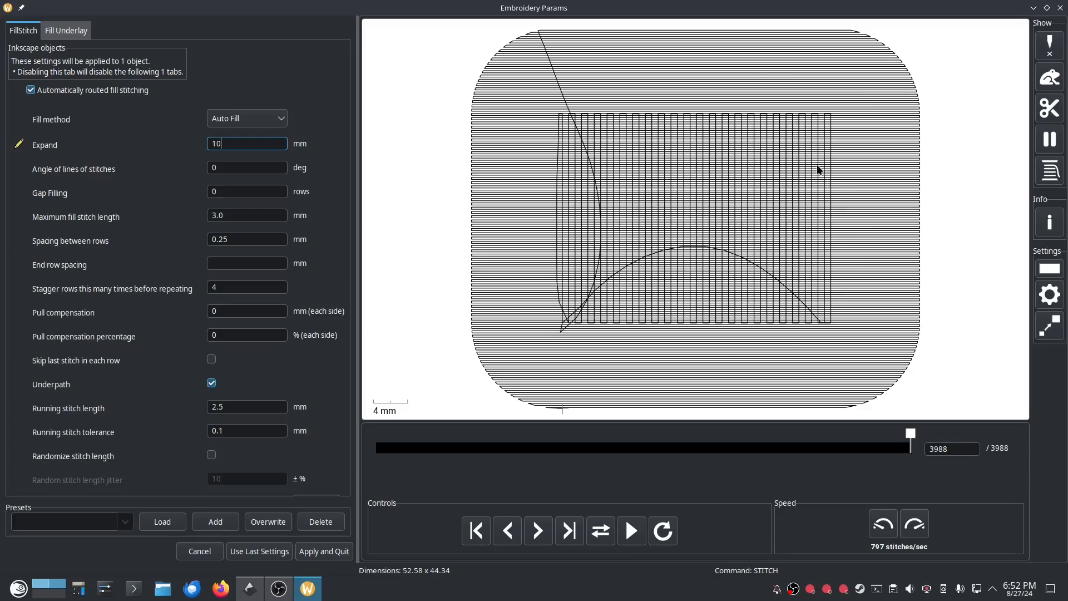
drag(246, 144, 173, 143)
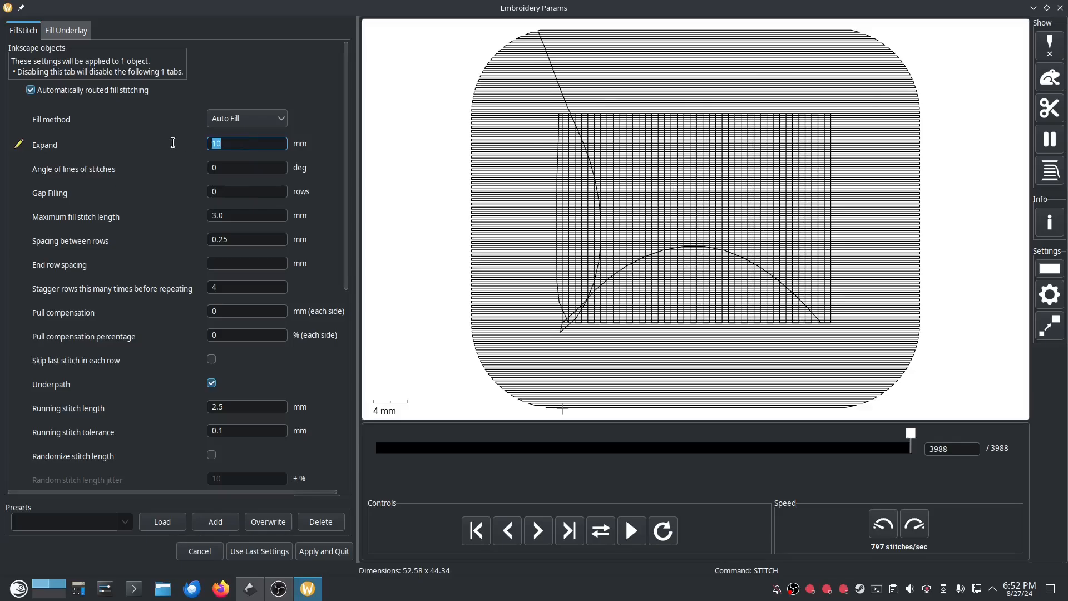
text(0)
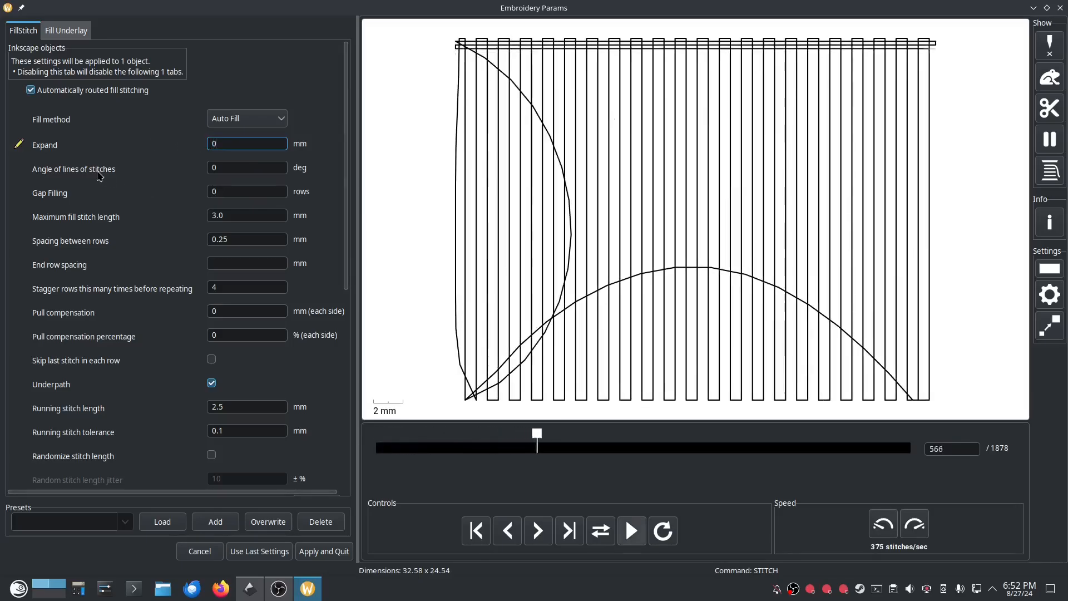
Step: Try a 45-degree angle for the lines of stitches and return the angle to 0 degrees
drag(226, 167, 186, 164)
text(45)
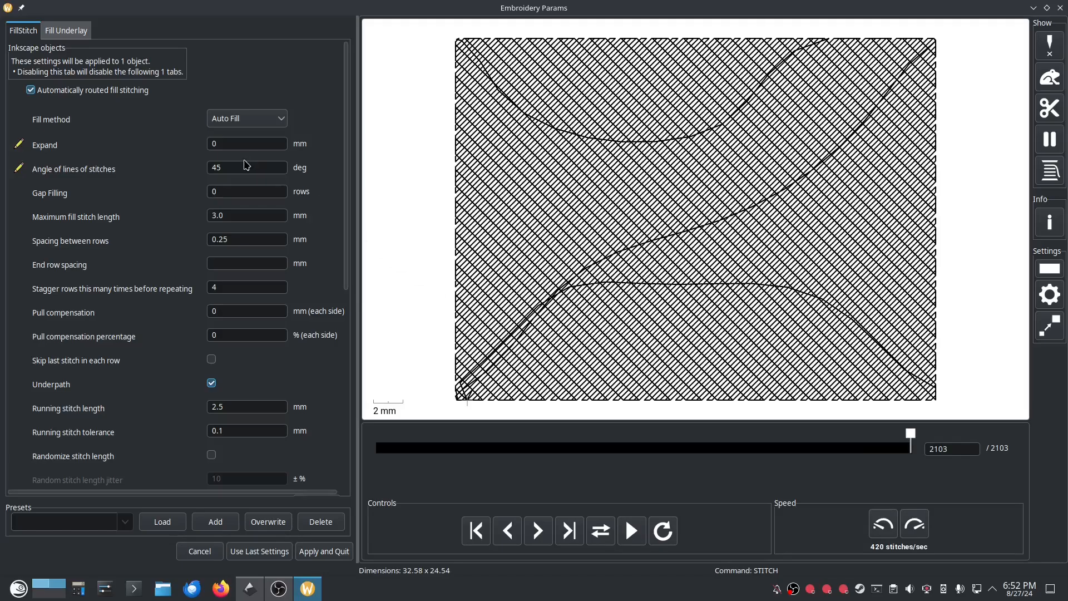
double_click(240, 166)
text(0)
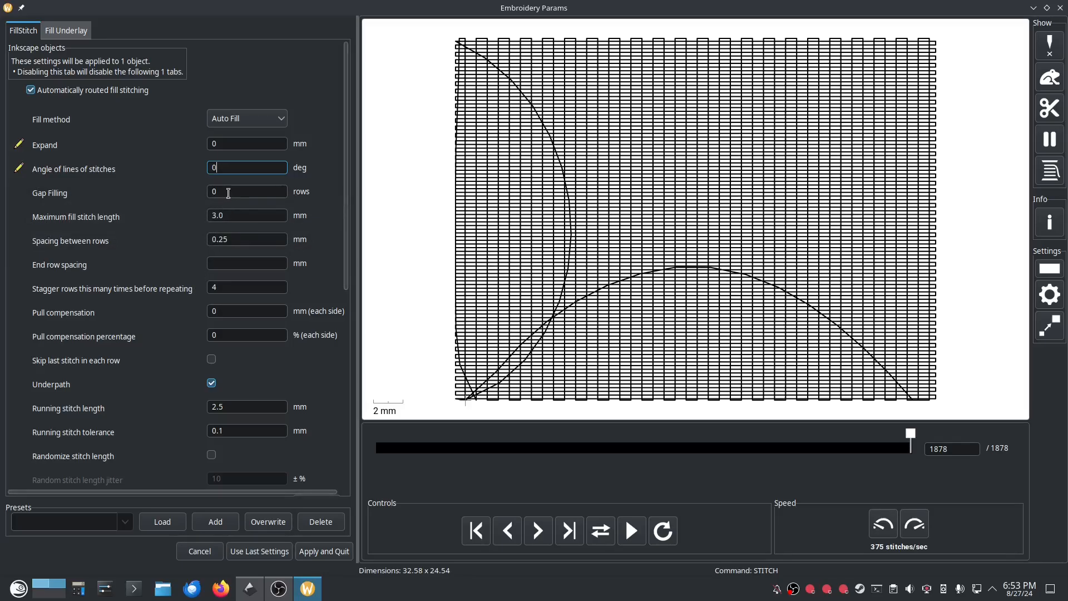
Step: Try a gap filling of 1 row and clear the value
click(229, 193)
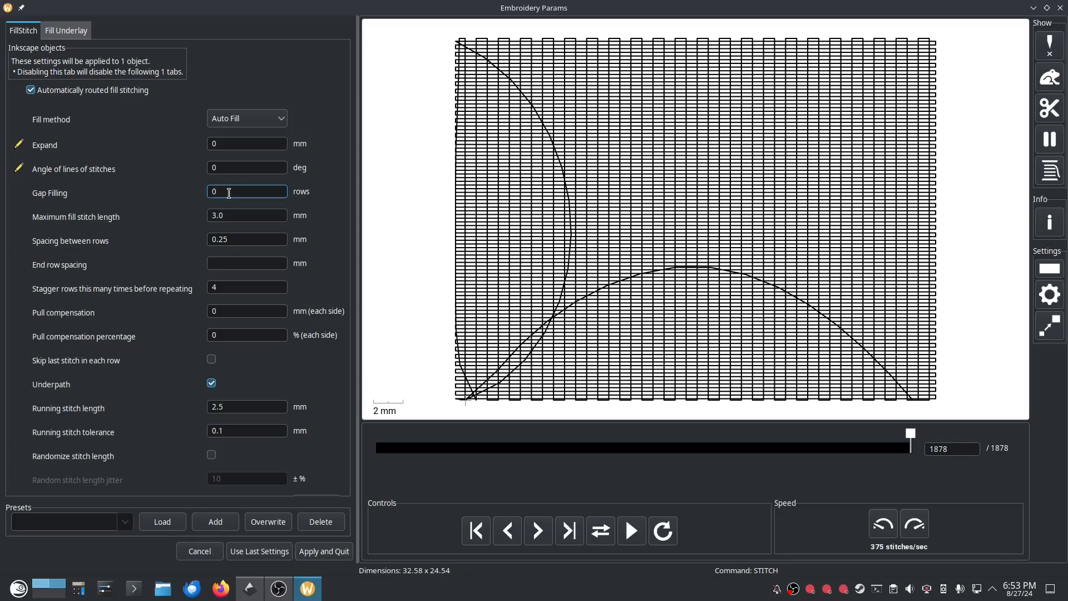
double_click(229, 193)
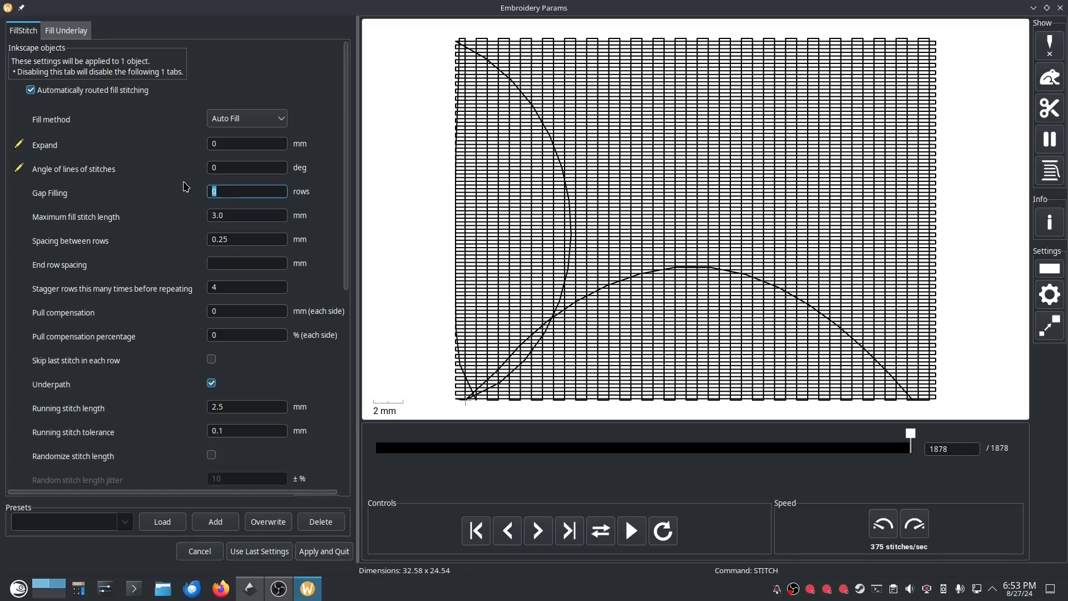
text(1)
key(BackSpace)
Step: Test maximum fill stitch lengths of 6 mm and 0 mm with the needle points shown, and return the length to 3 mm
click(1051, 47)
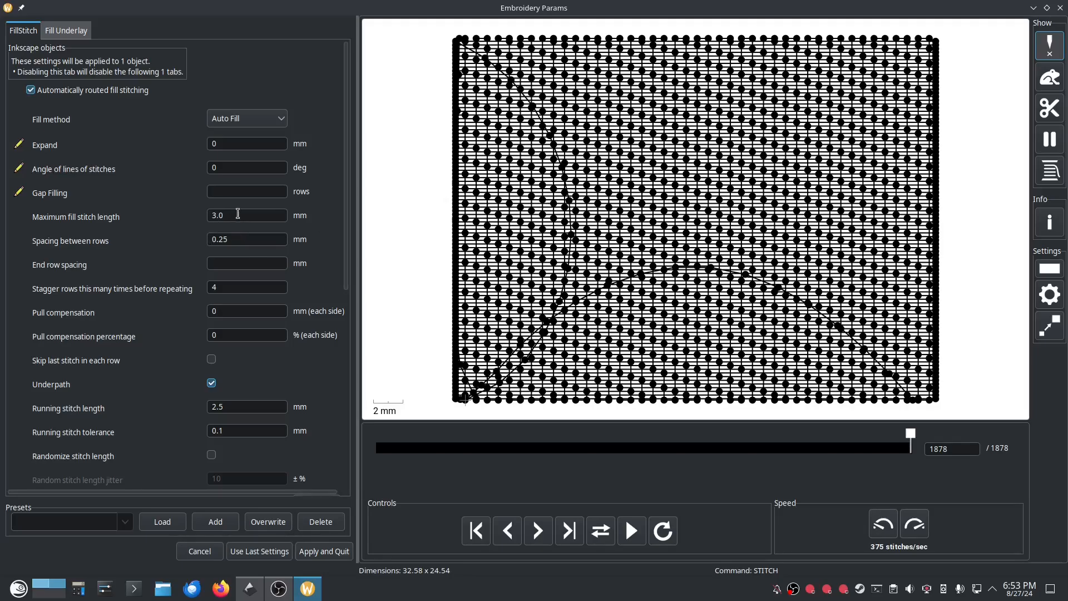
drag(238, 215, 210, 217)
text(6)
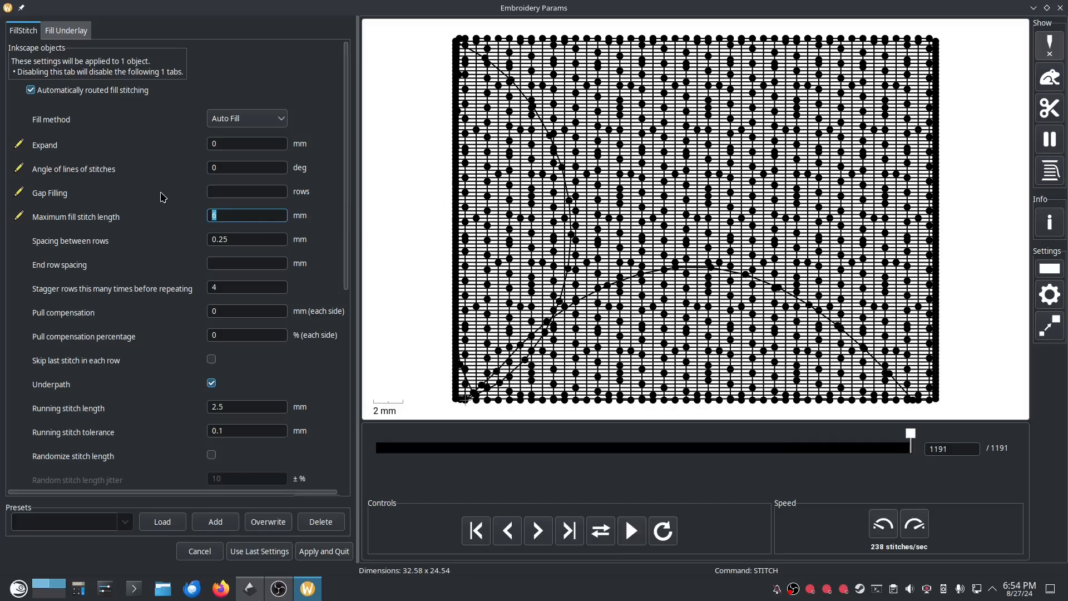
text(0)
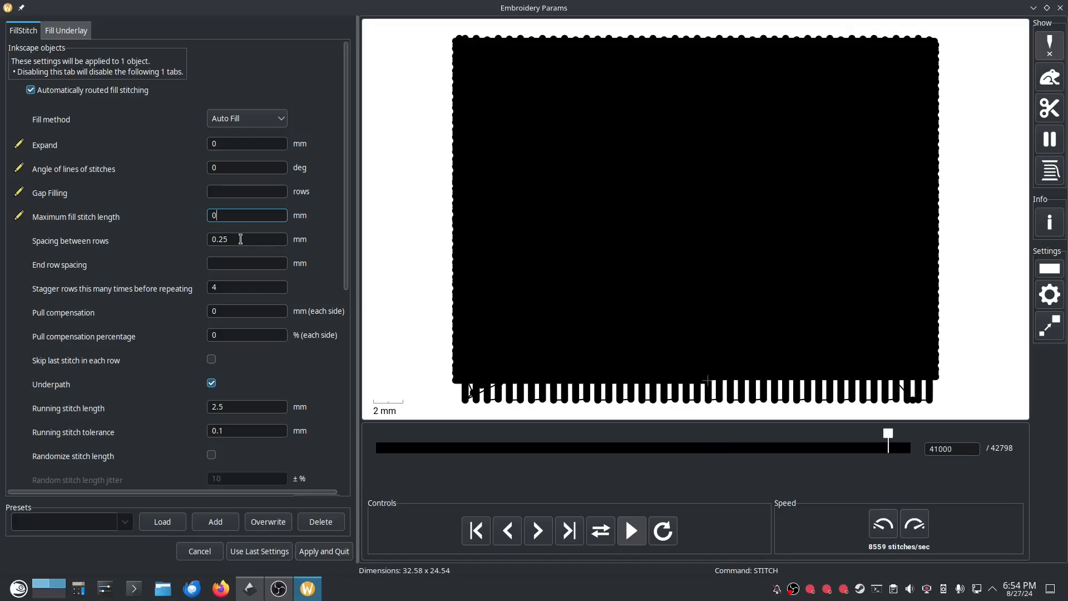
key(BackSpace)
text(3)
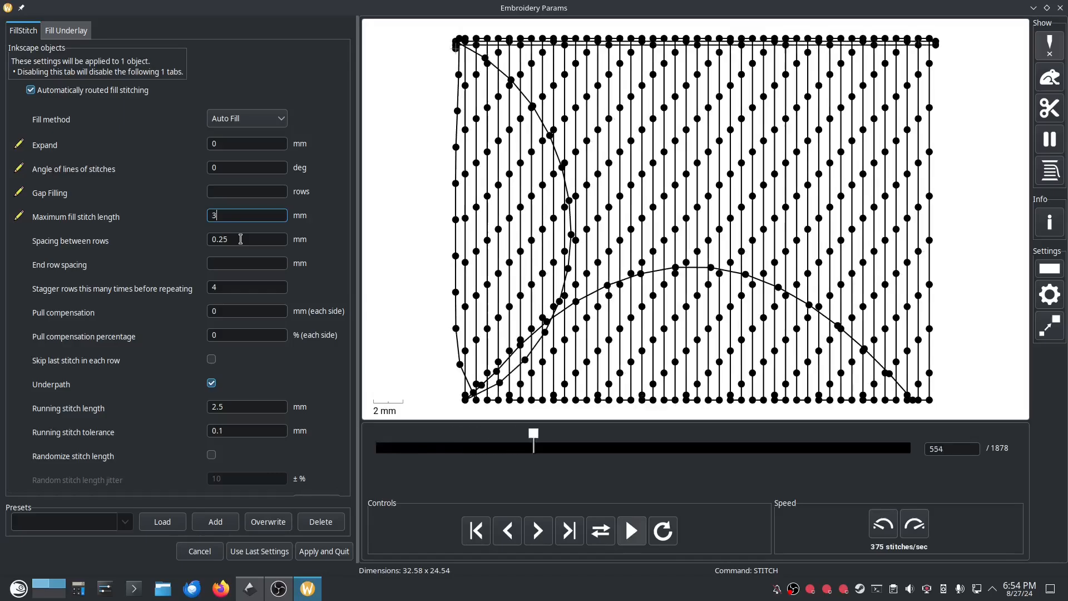
click(1049, 43)
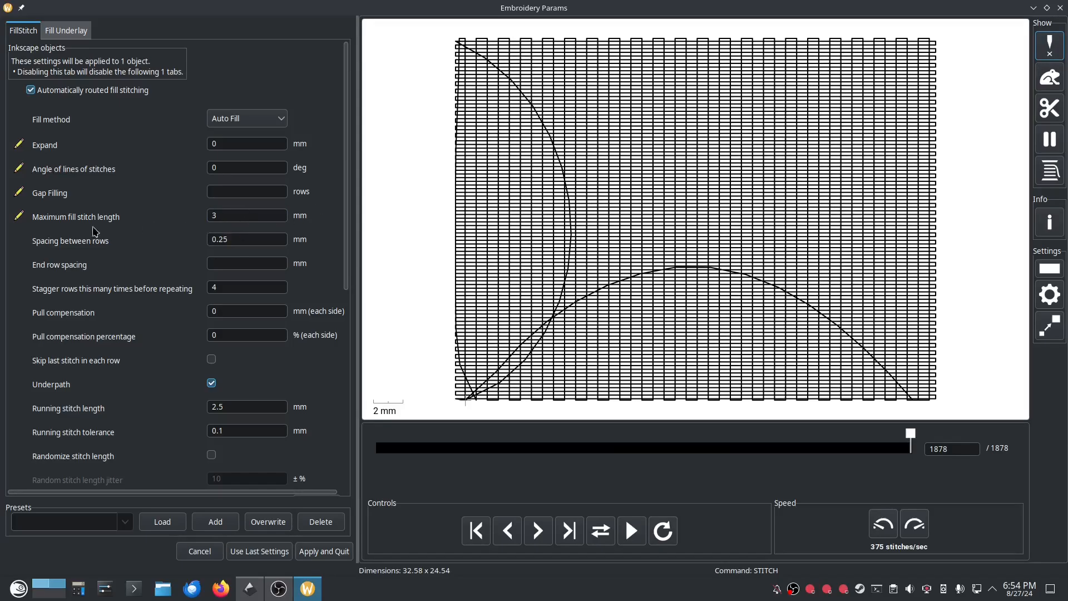
Step: Try row spacings of 1 mm and 3.3 mm for the fill, returning from the Fill Stitch documentation to Embroidery Params in between
double_click(238, 237)
text(1)
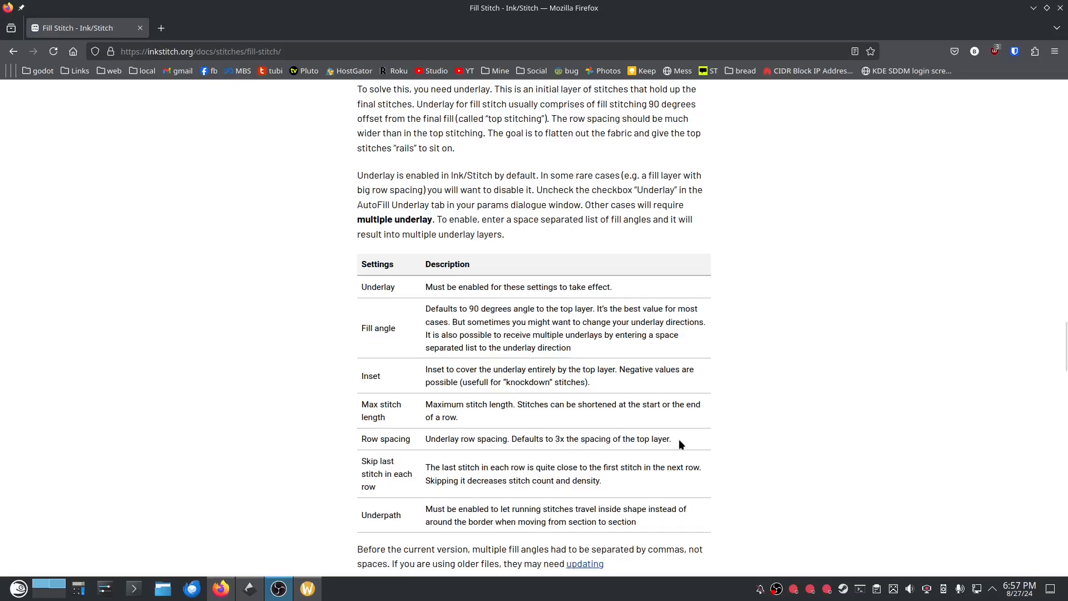
click(1033, 10)
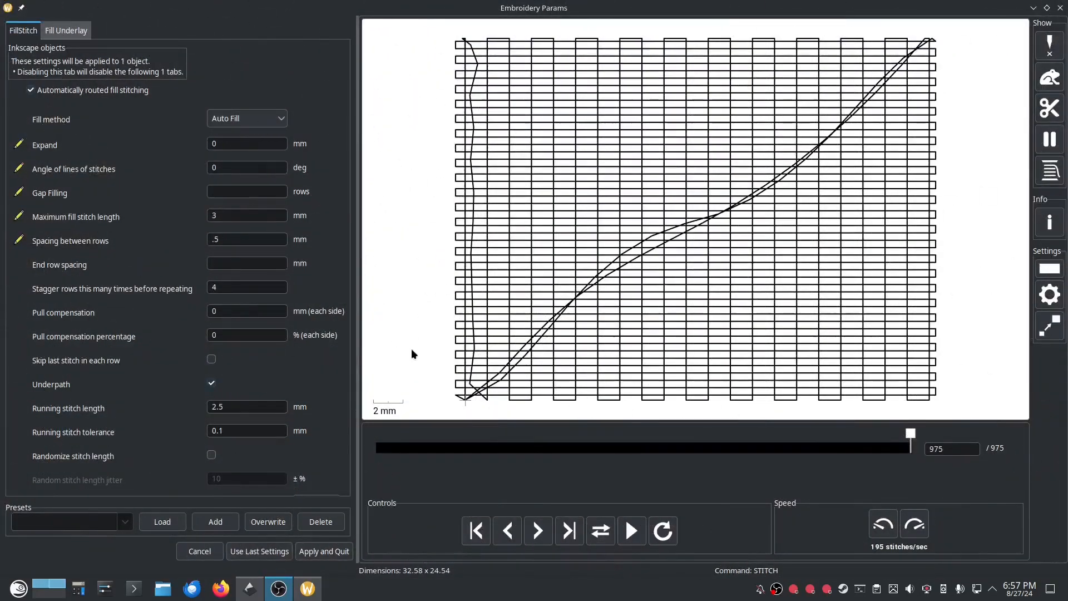
click(227, 239)
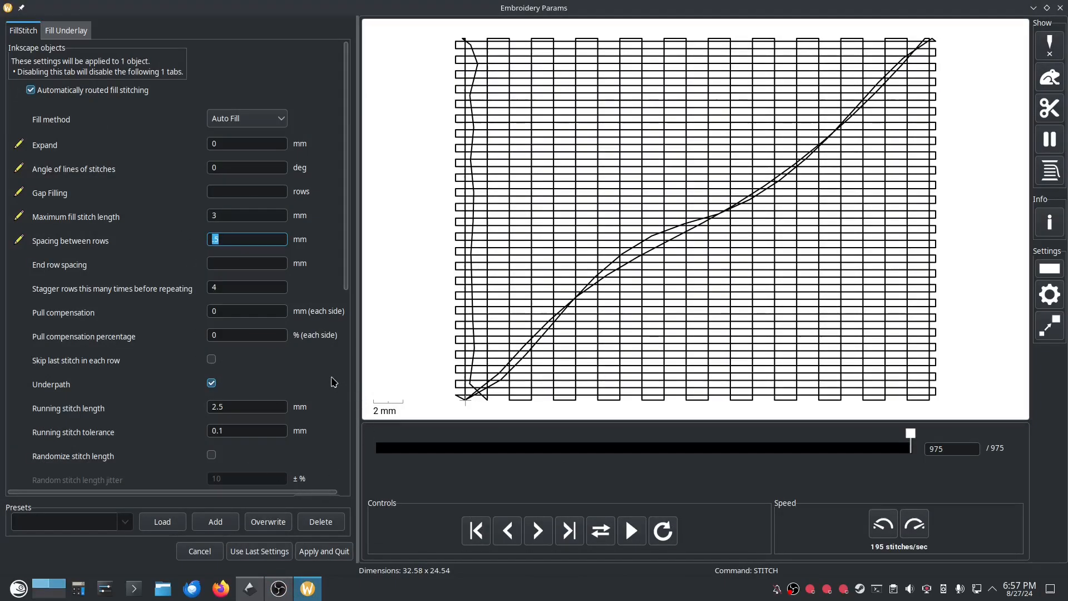
text(3.3)
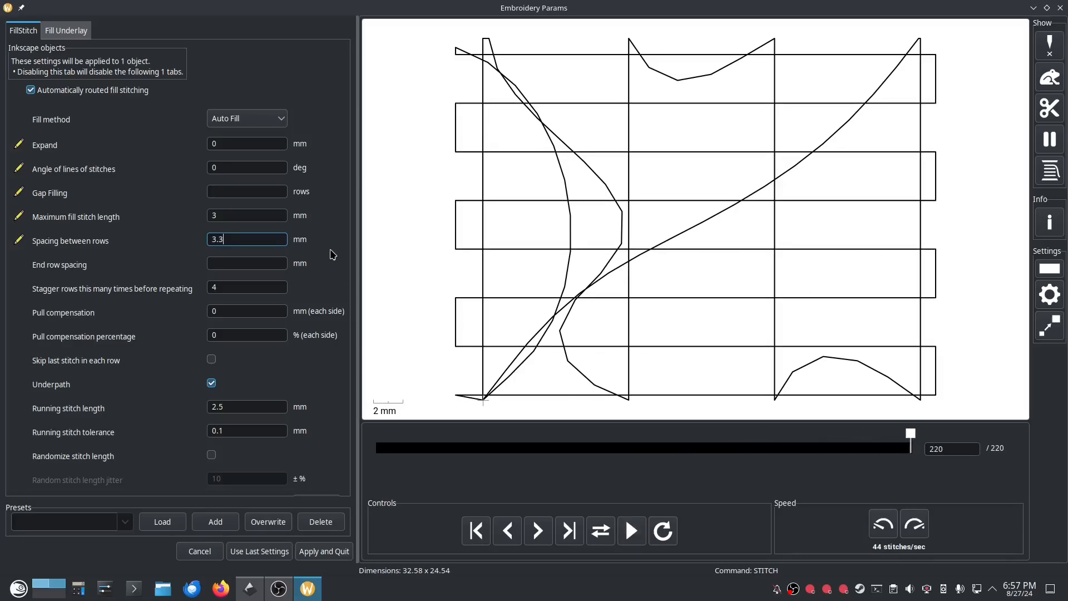
Step: Set the fill's spacing between rows to 1 mm and the underlay's row spacing to 3 mm
key(ctrl+a)
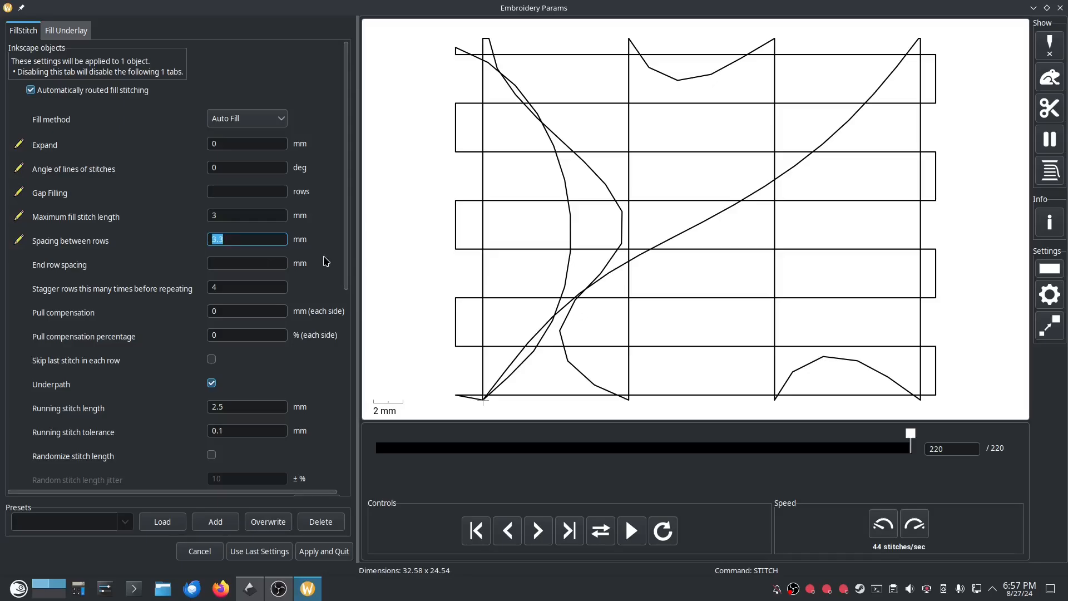
text(1)
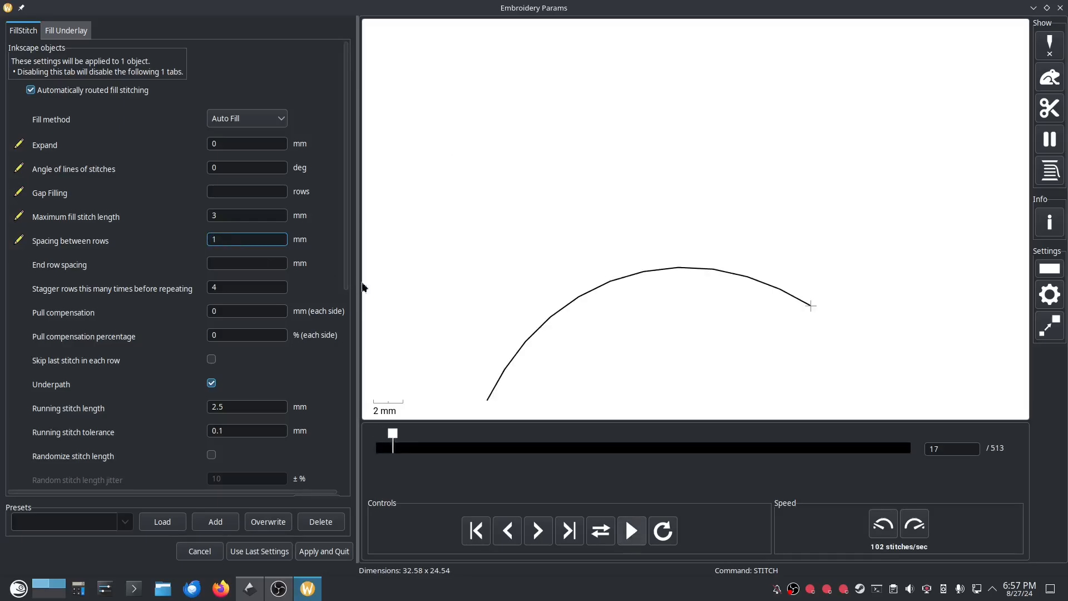
click(66, 30)
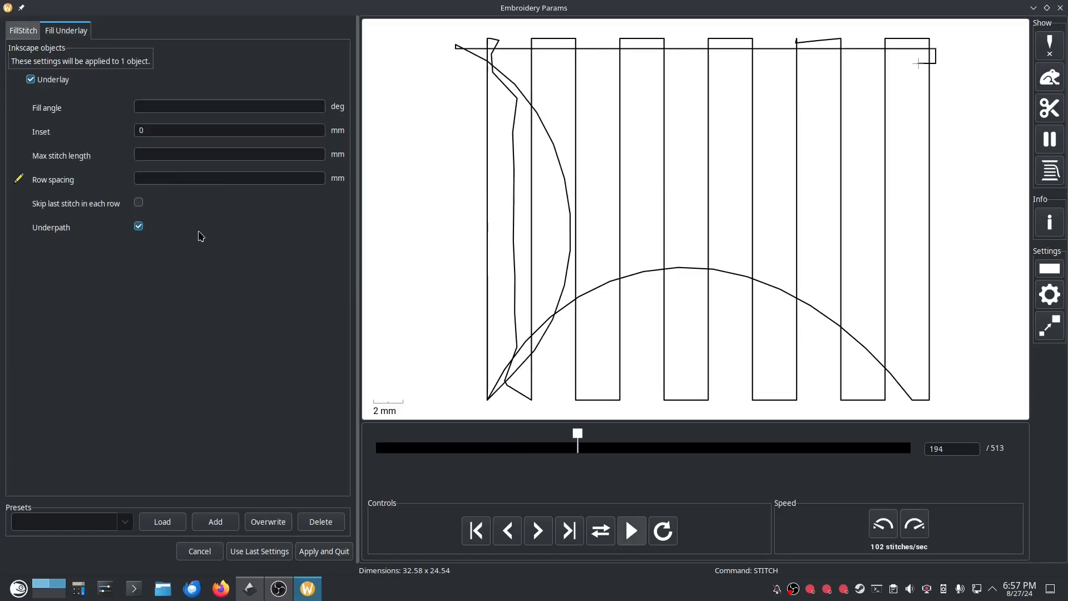
click(169, 176)
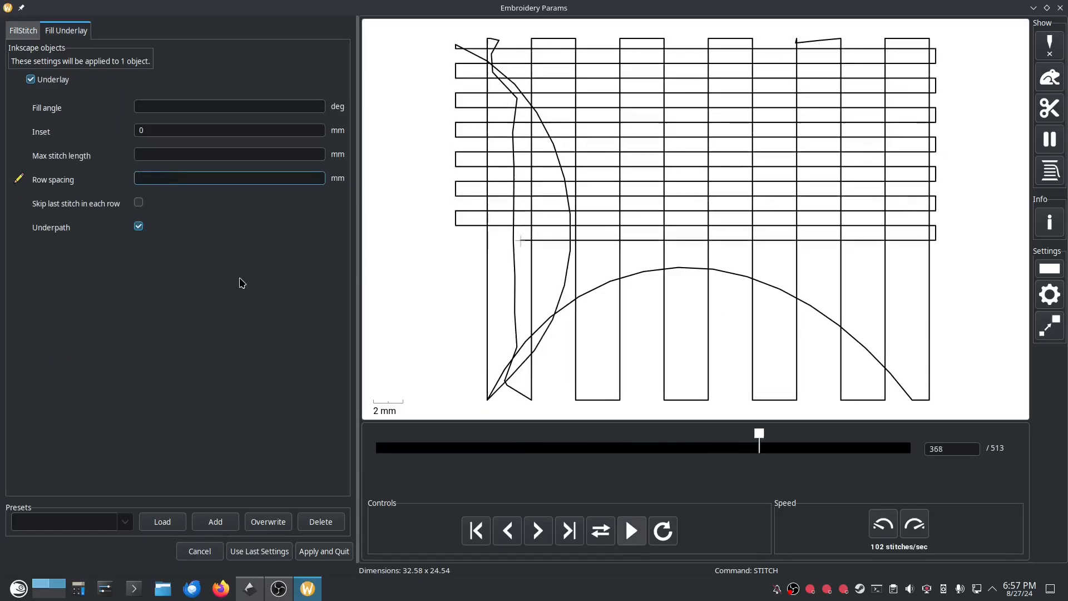
text(3)
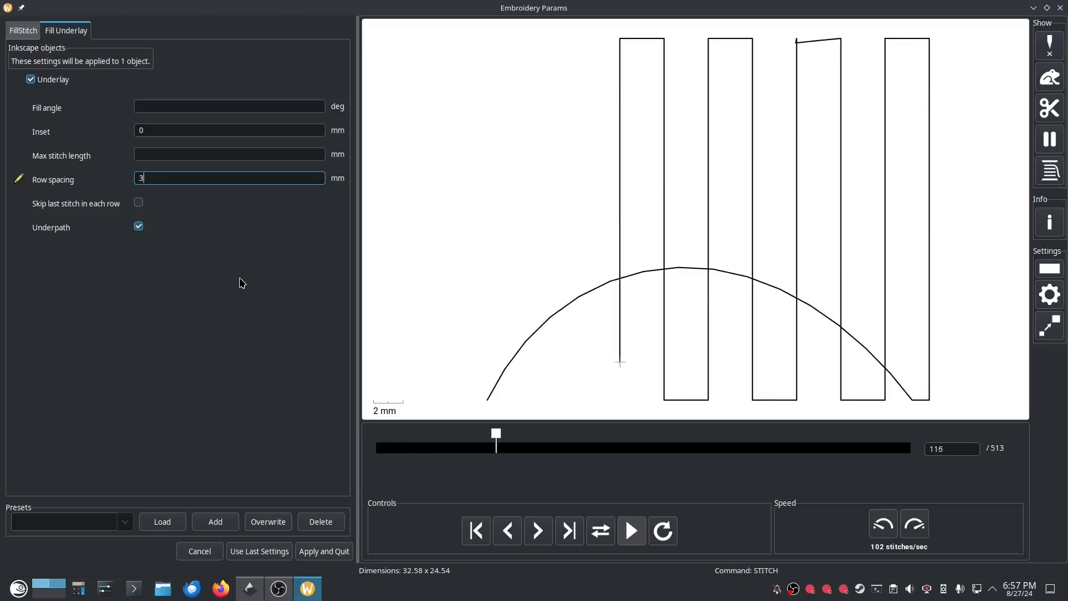
Step: Set the fill's spacing between rows to 0.25 mm and the underlay's row spacing to 0.75 mm
click(22, 30)
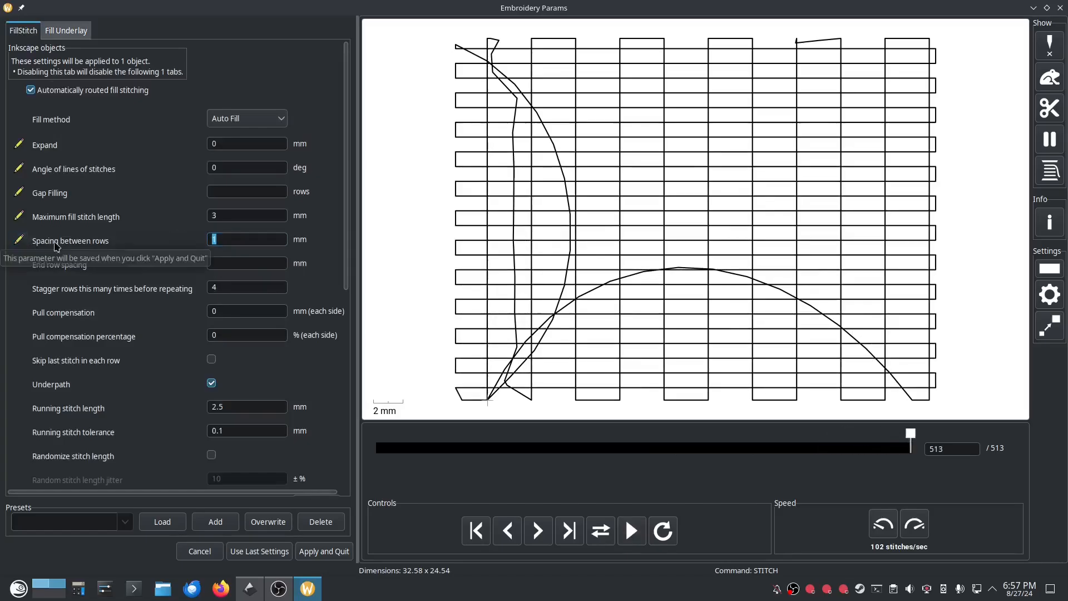
text(.25)
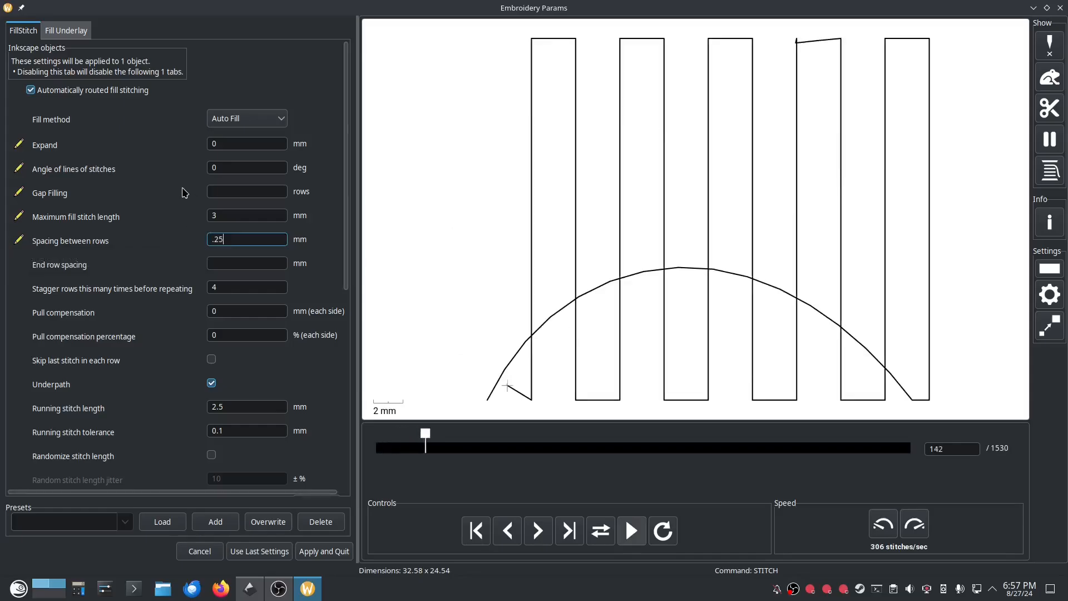
click(66, 31)
double_click(161, 174)
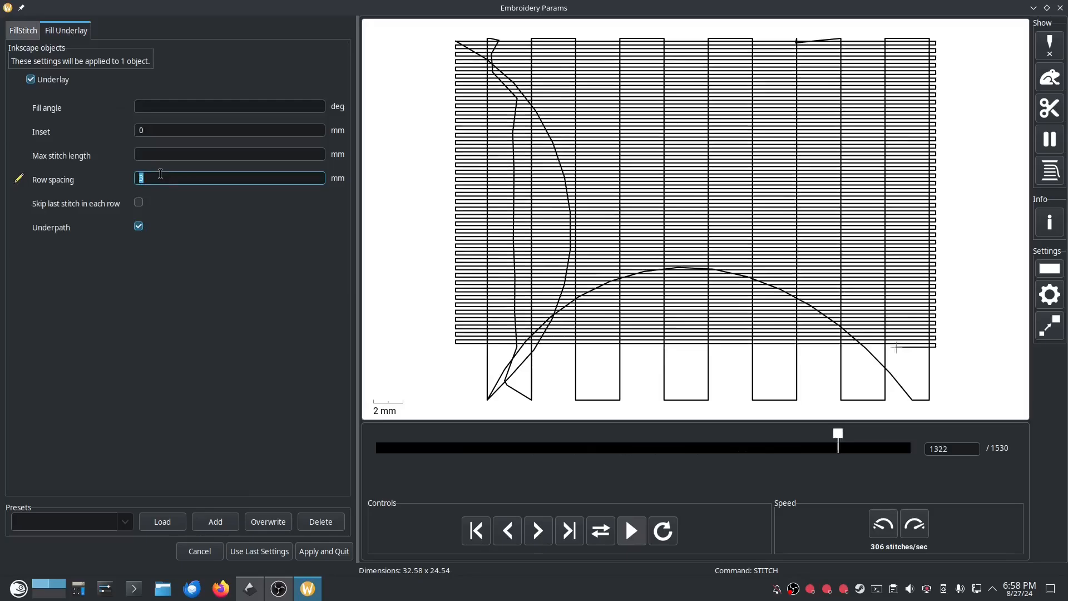
text(.75)
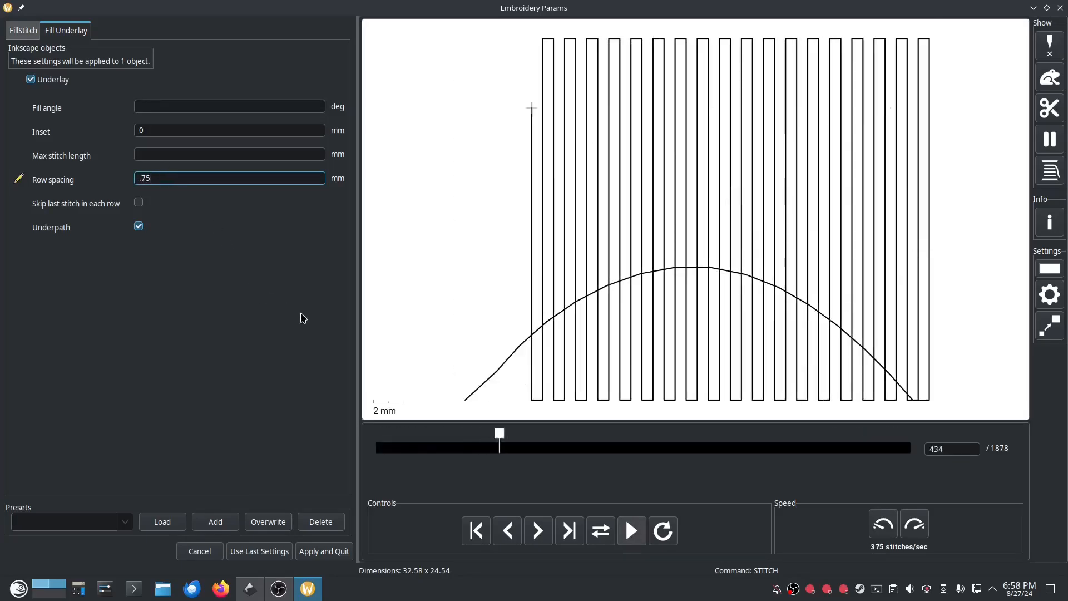
Step: Clear the underlay's row spacing, then try row spacings of 1 mm and 2 mm for the underlay
triple_click(168, 181)
key(BackSpace)
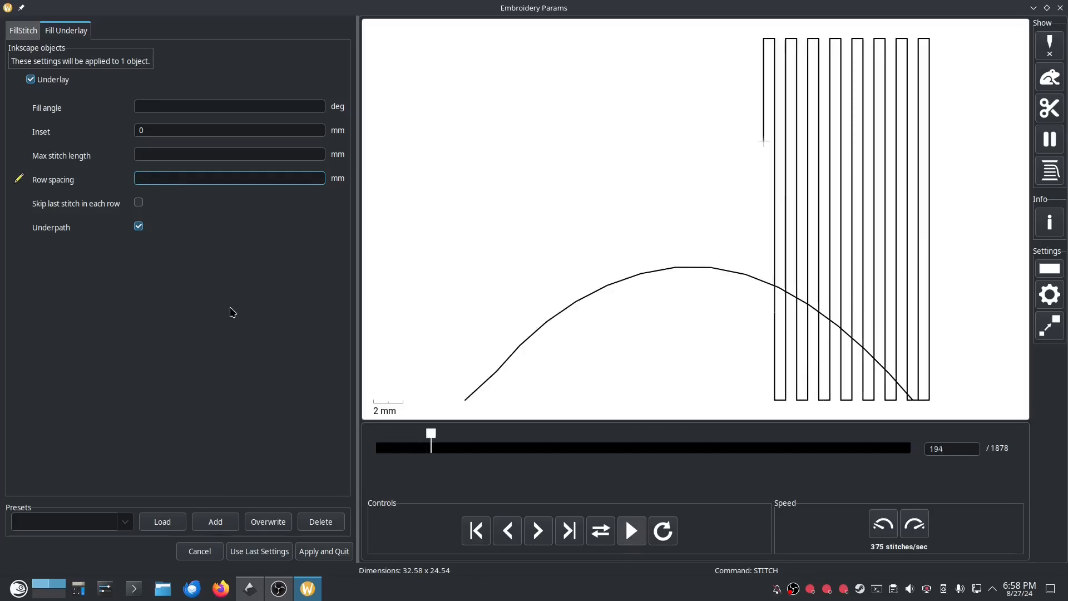
click(23, 30)
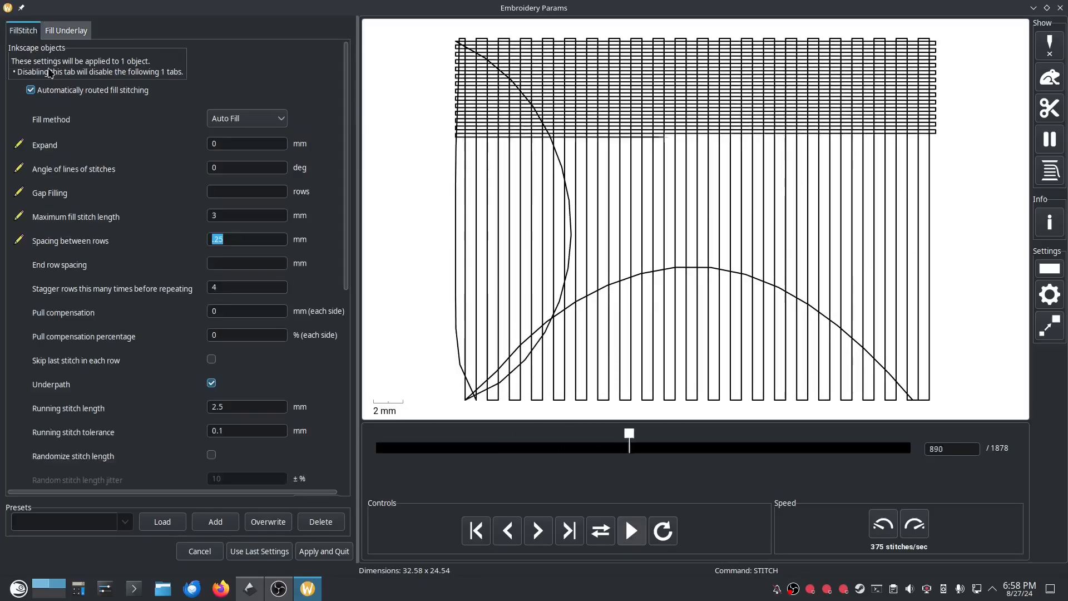
click(67, 30)
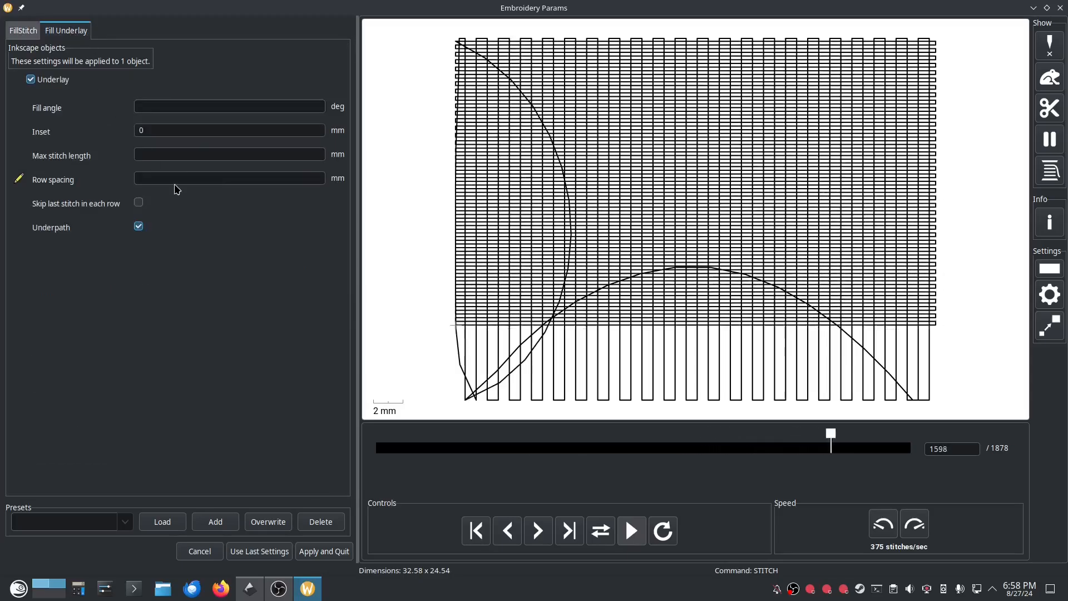
click(178, 178)
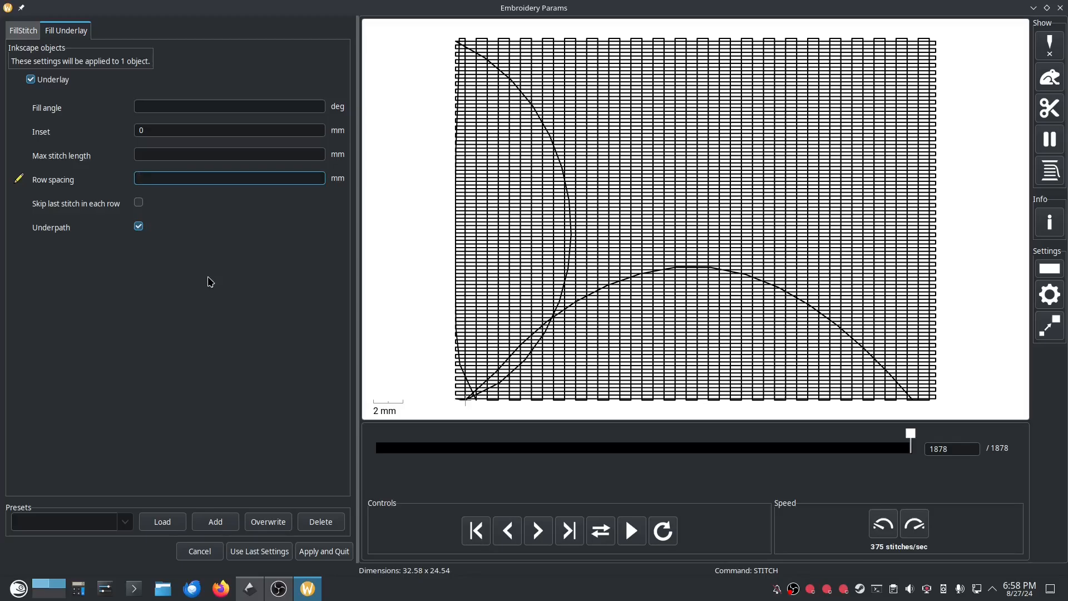
text(1)
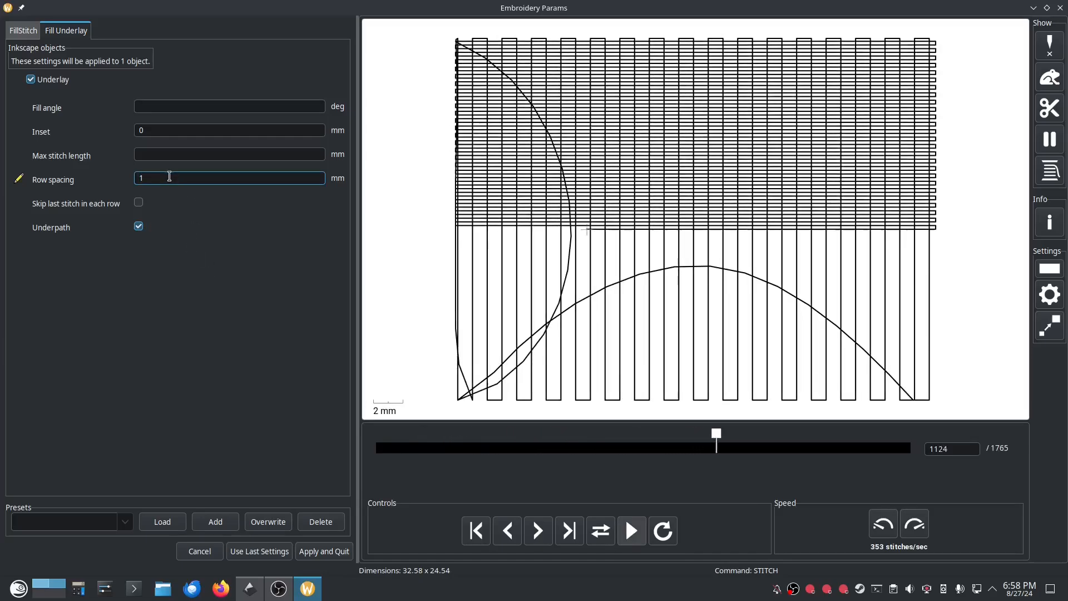
key(BackSpace)
text(2)
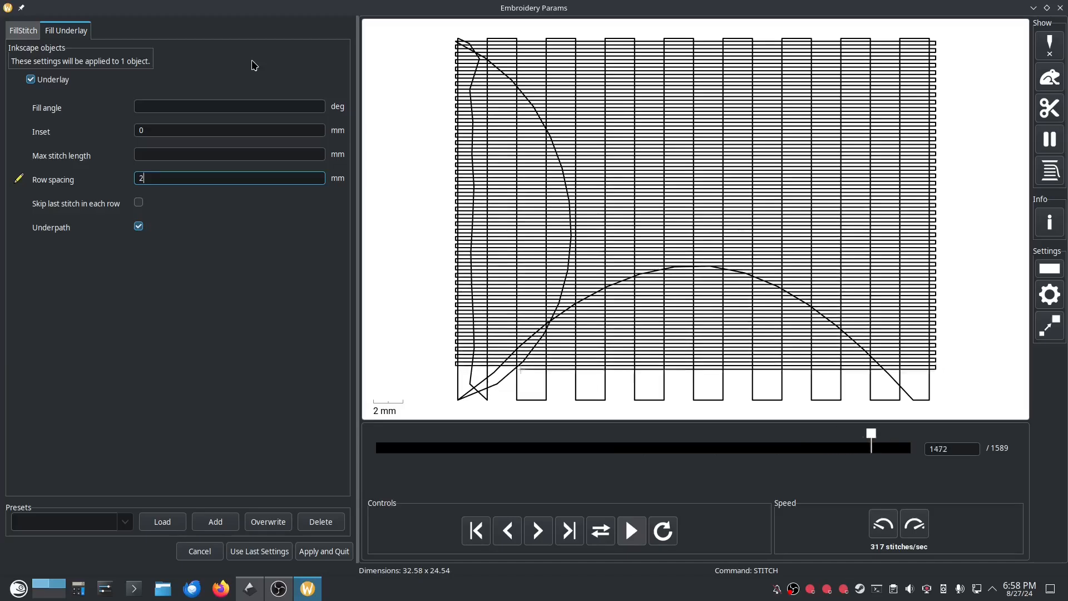
Step: Set the fill's angle of lines of stitches to -20 degrees
click(23, 30)
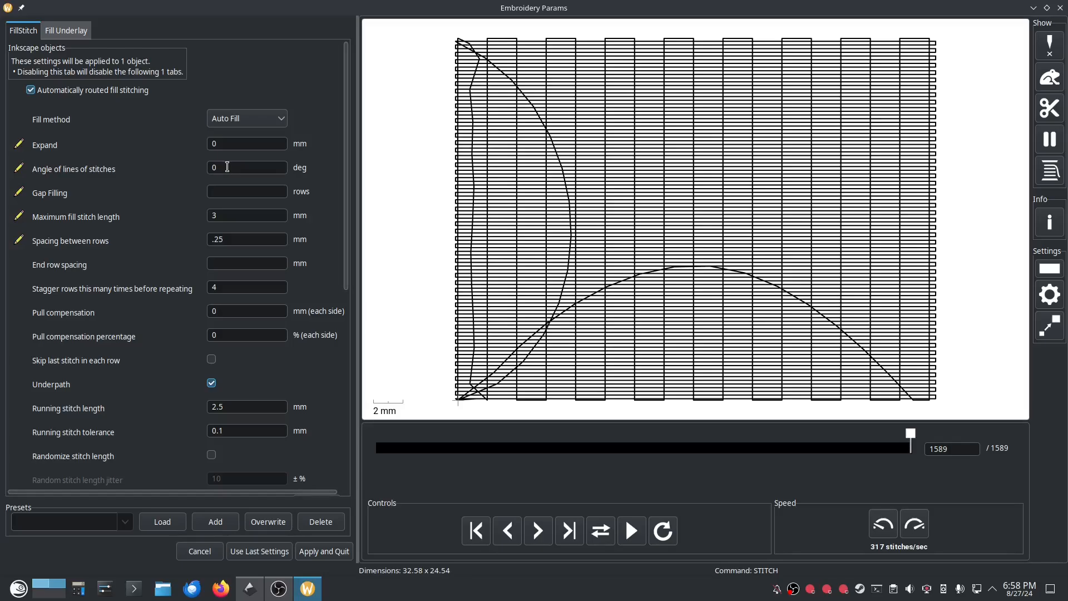
click(75, 30)
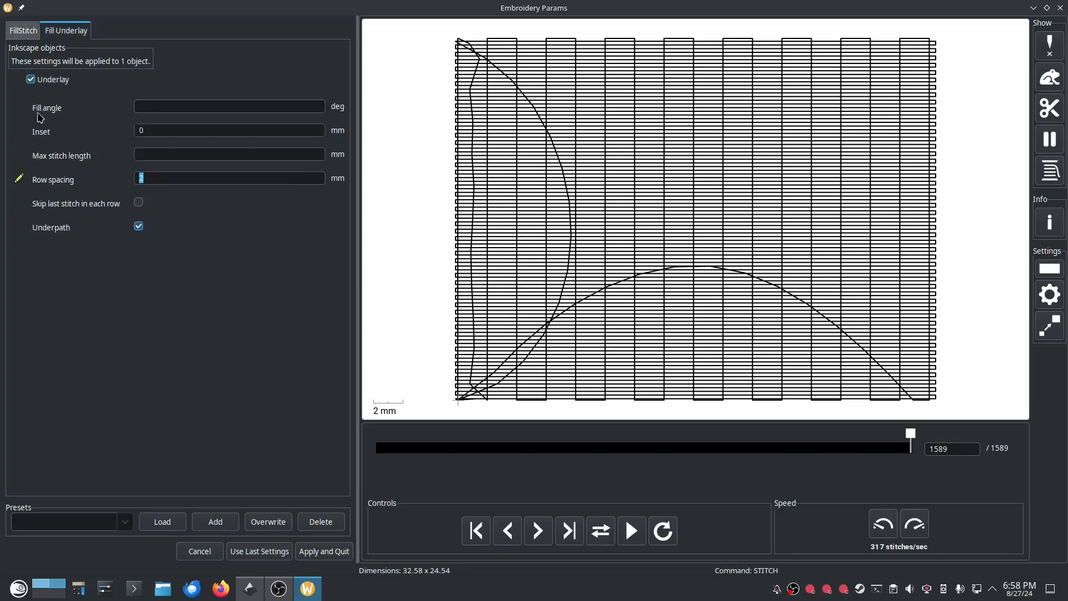
click(22, 31)
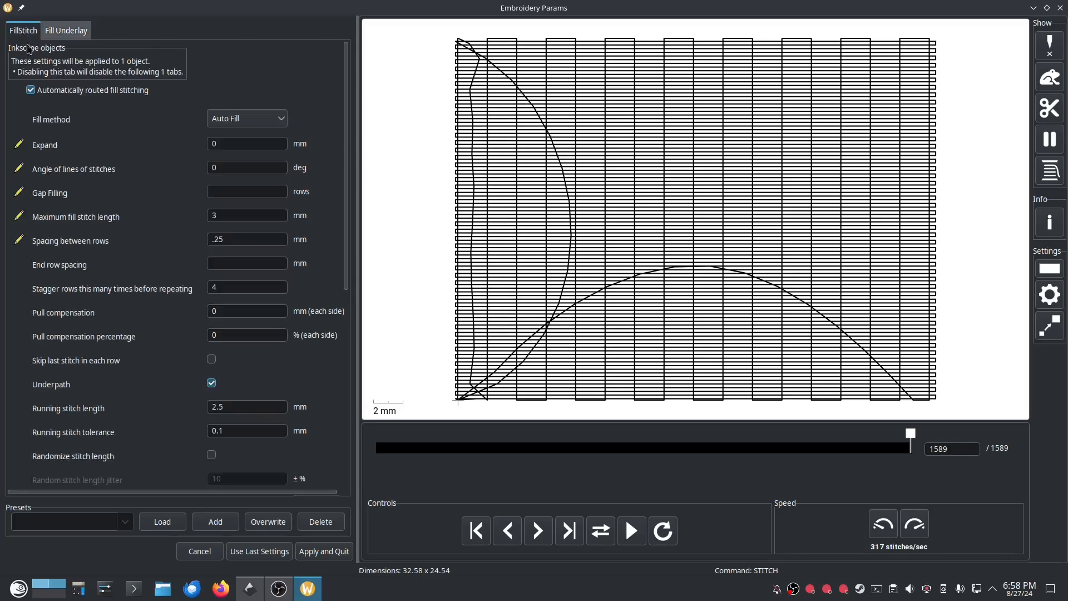
double_click(232, 167)
text(-)
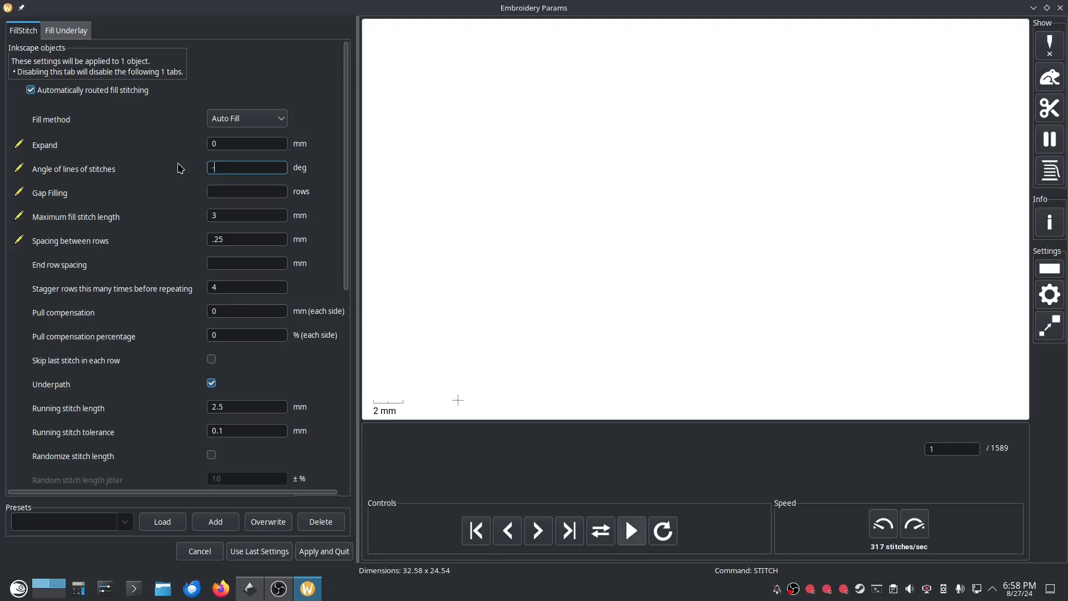
text(20)
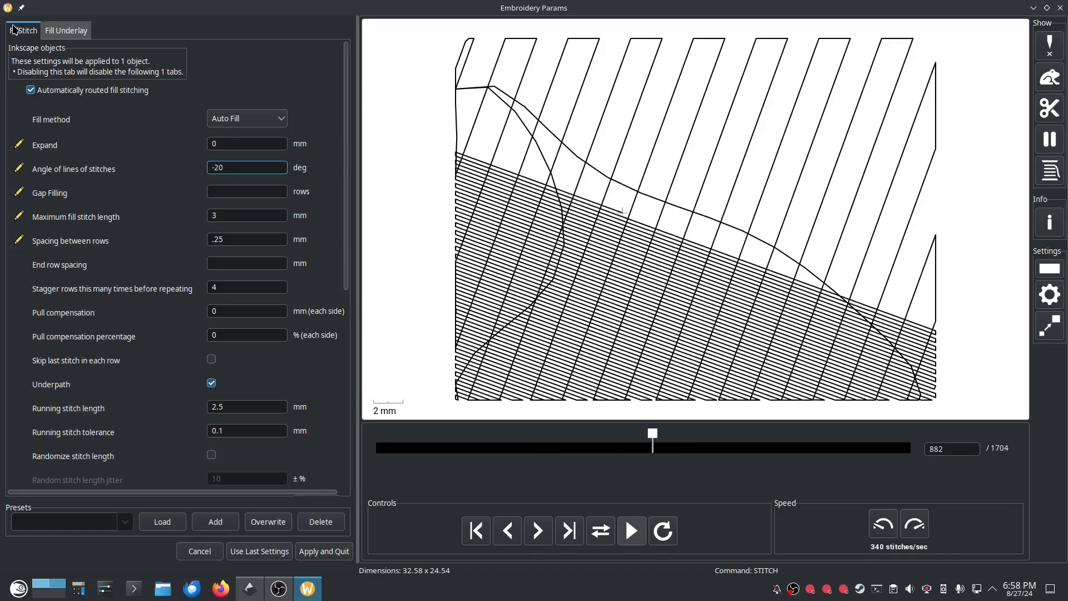
Step: Set the underlay's fill angle to -40 degrees
click(66, 30)
click(151, 106)
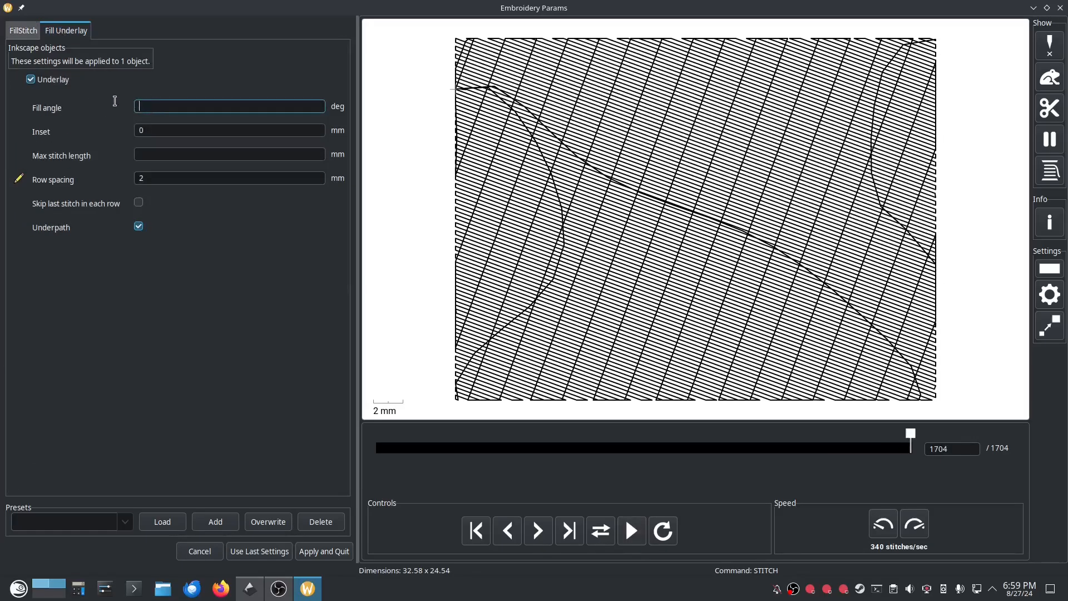
text(-)
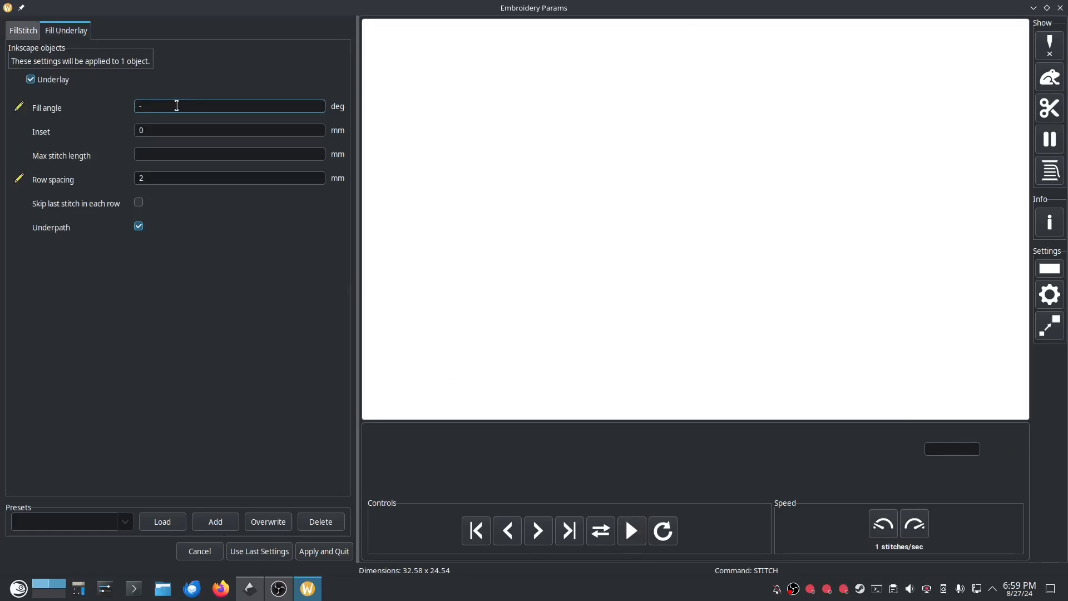
text(40)
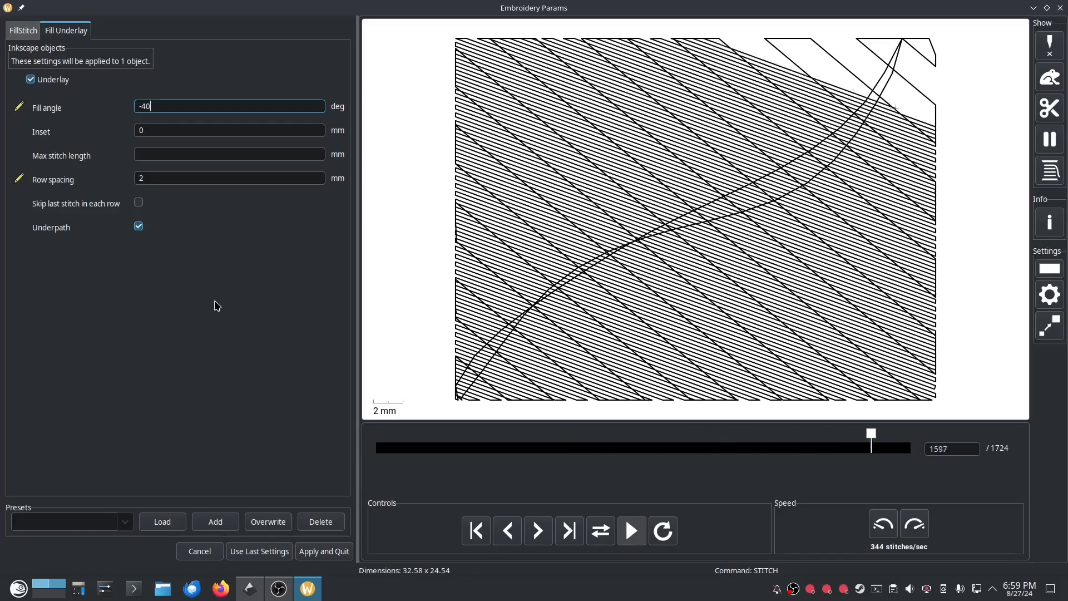
Step: Clear the underlay's row spacing and fill angle so both fields are empty
drag(179, 177, 116, 173)
key(BackSpace)
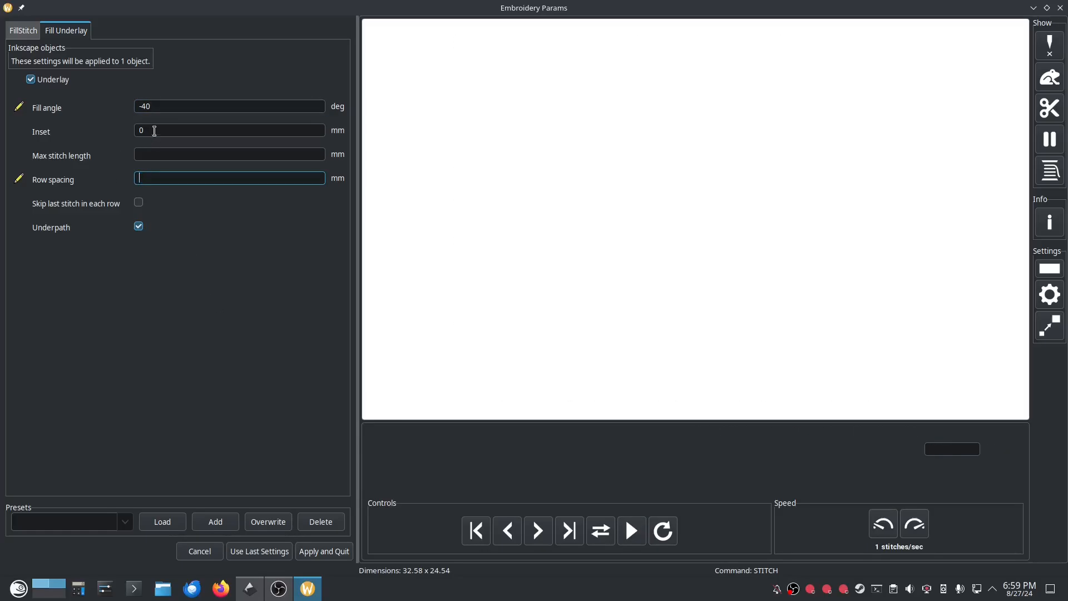
drag(156, 107, 133, 107)
key(BackSpace)
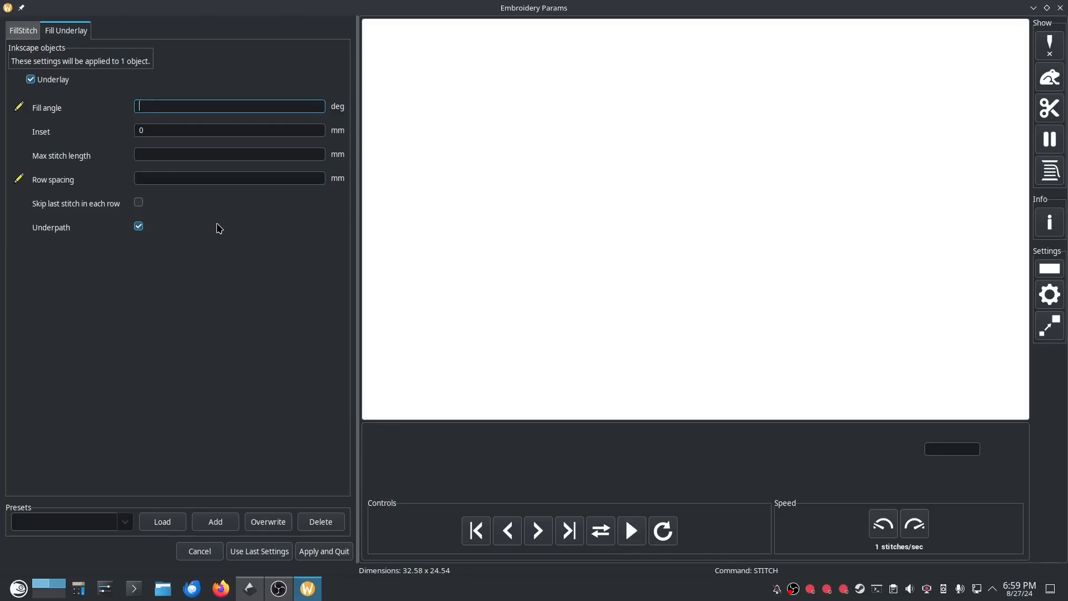
Step: Set the underlay's inset to 1 mm and compare the underlay settings with the fill stitch settings
click(161, 130)
drag(161, 129, 127, 128)
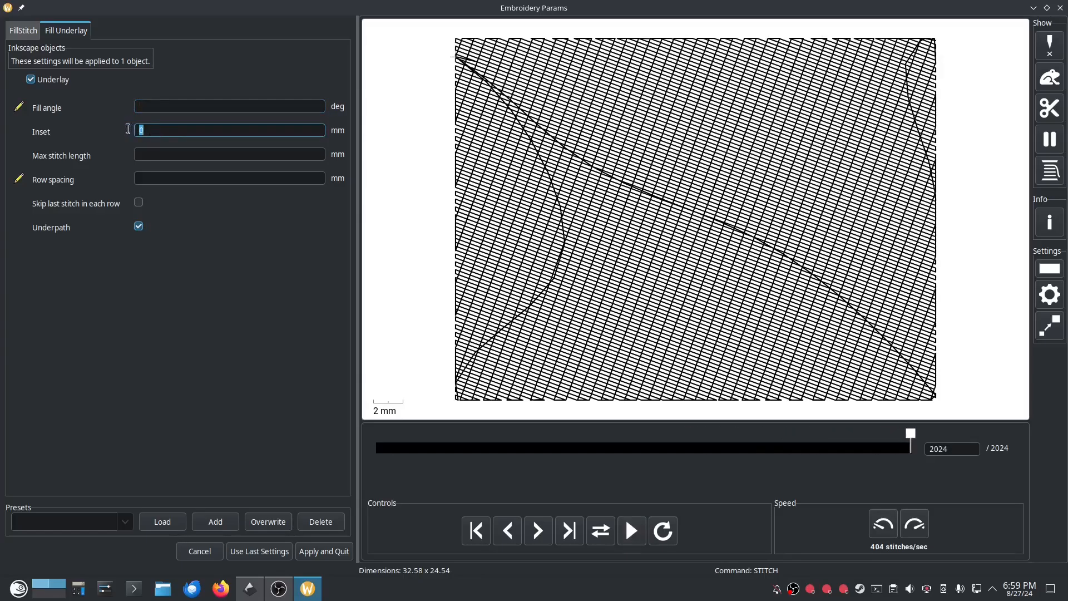
text(1)
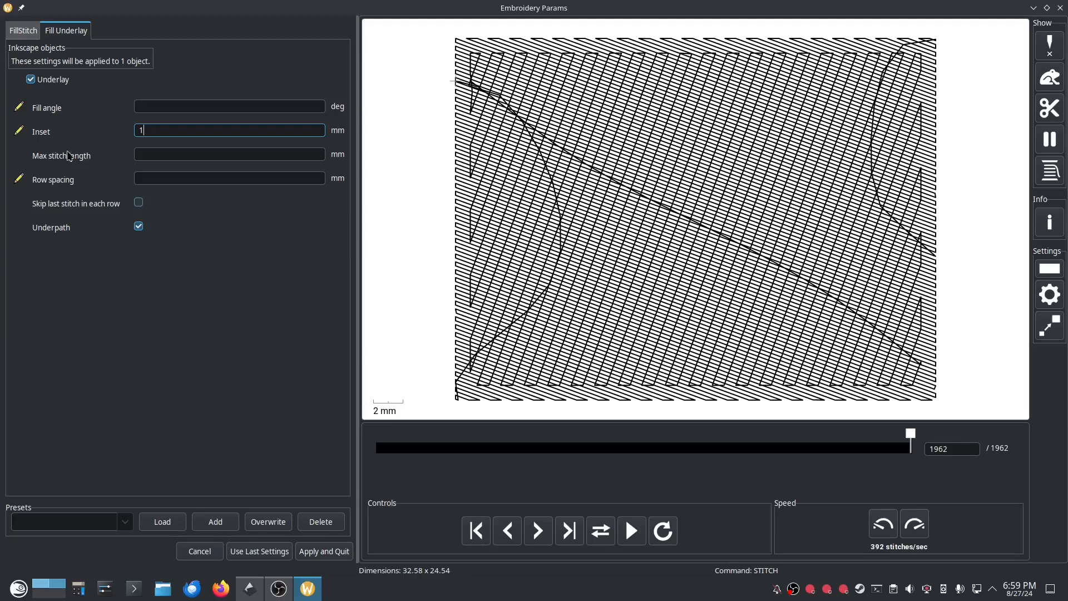
click(23, 30)
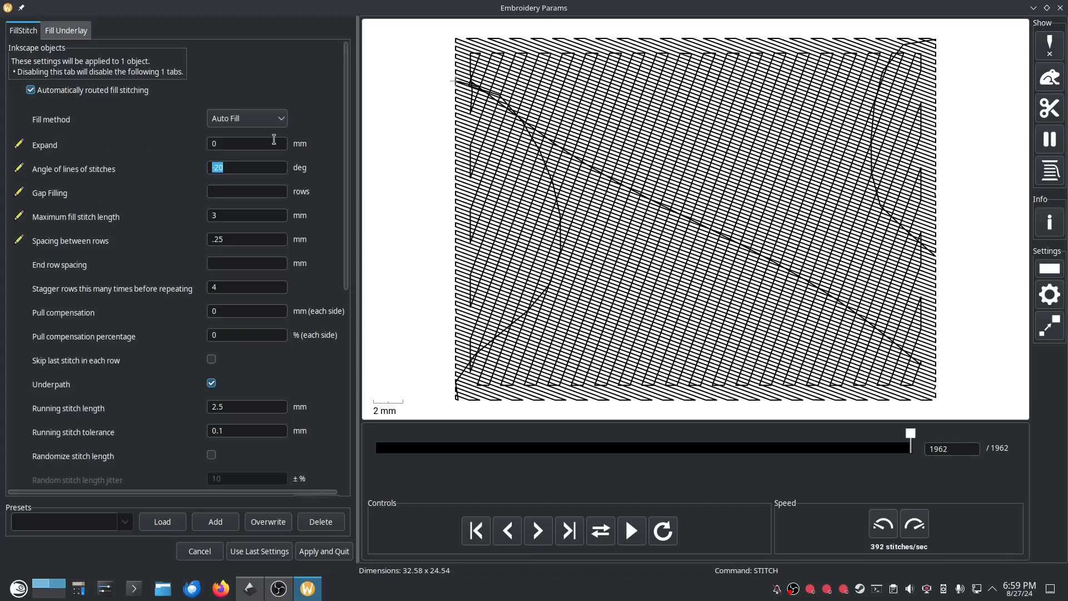
click(65, 30)
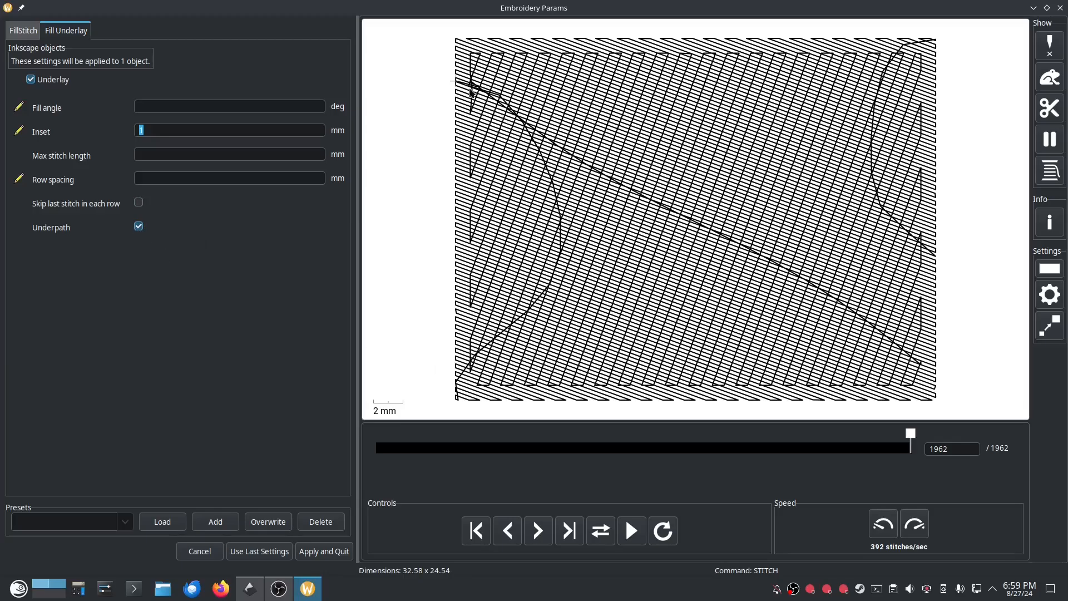
Step: Disable Underpath for both the underlay and the fill stitch
click(139, 227)
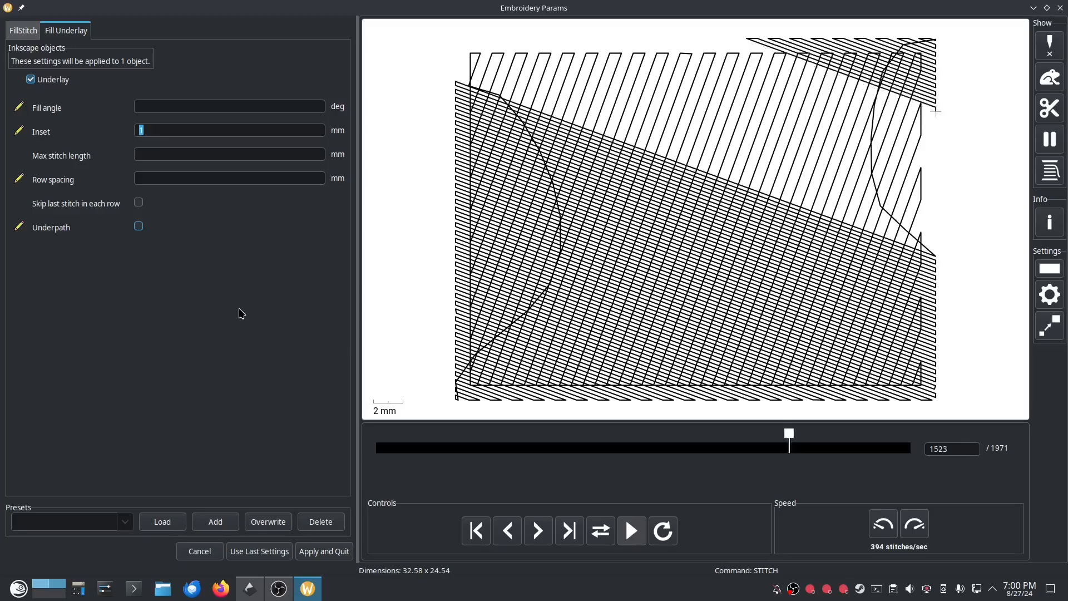
click(18, 36)
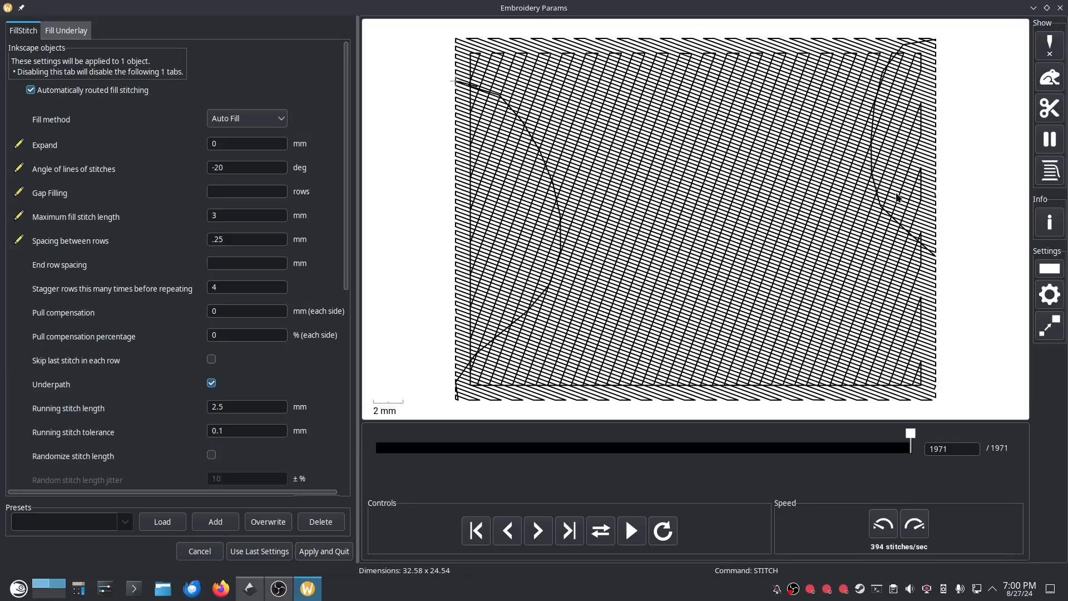
click(211, 383)
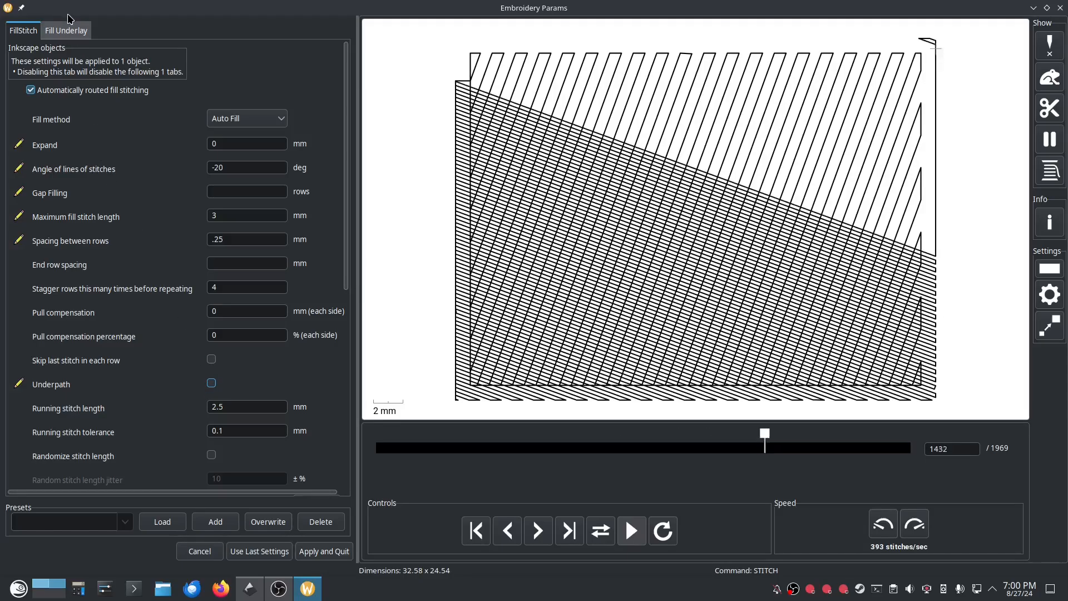
Step: Set the fill's angle of lines of stitches to 0 degrees and the underlay's inset to 0 mm
triple_click(217, 168)
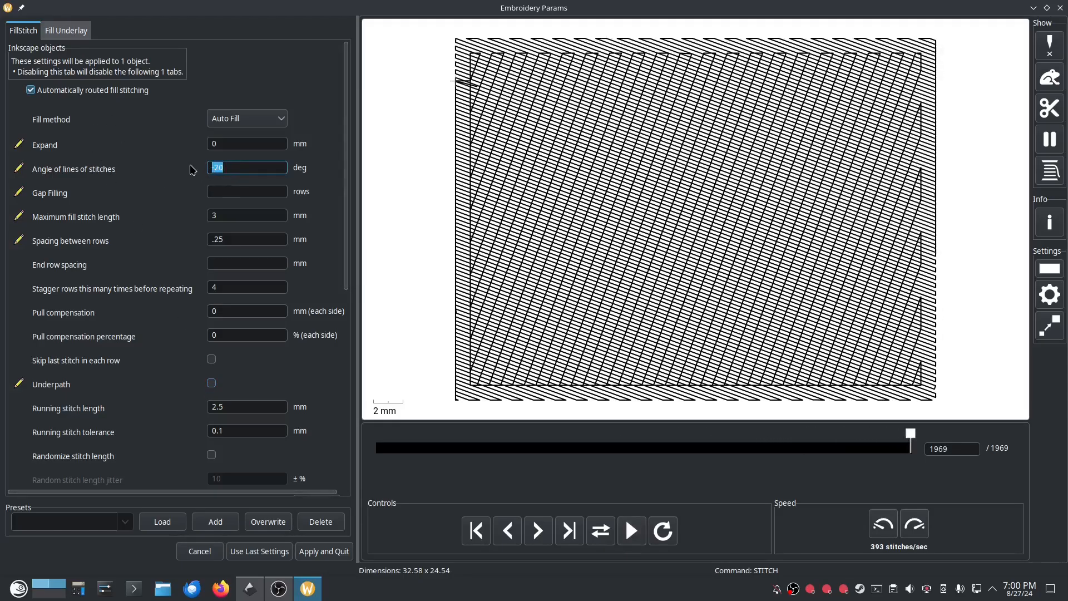
text(0)
click(64, 32)
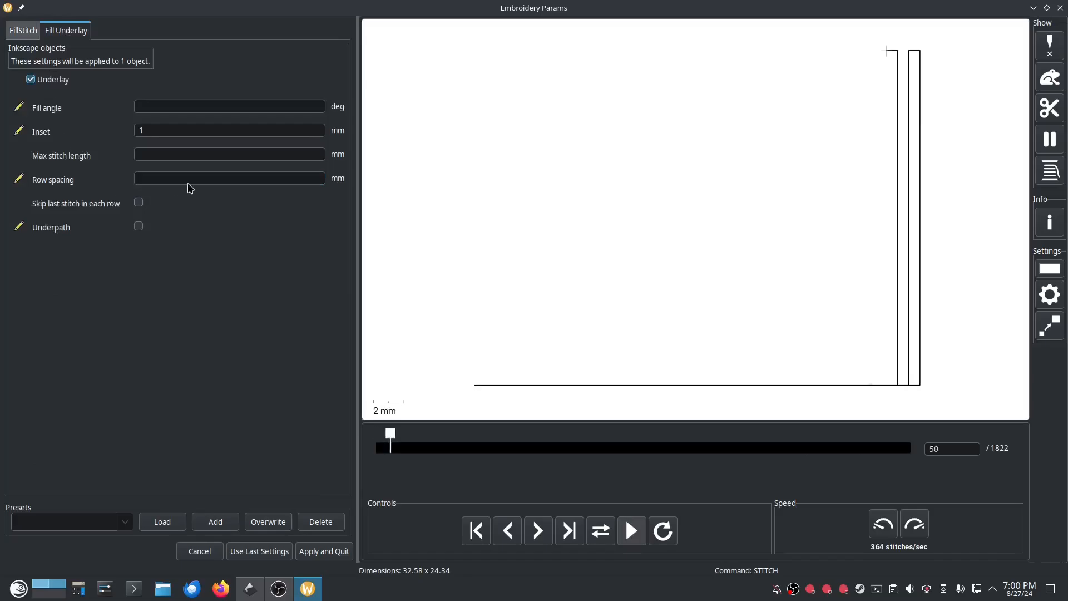
triple_click(172, 131)
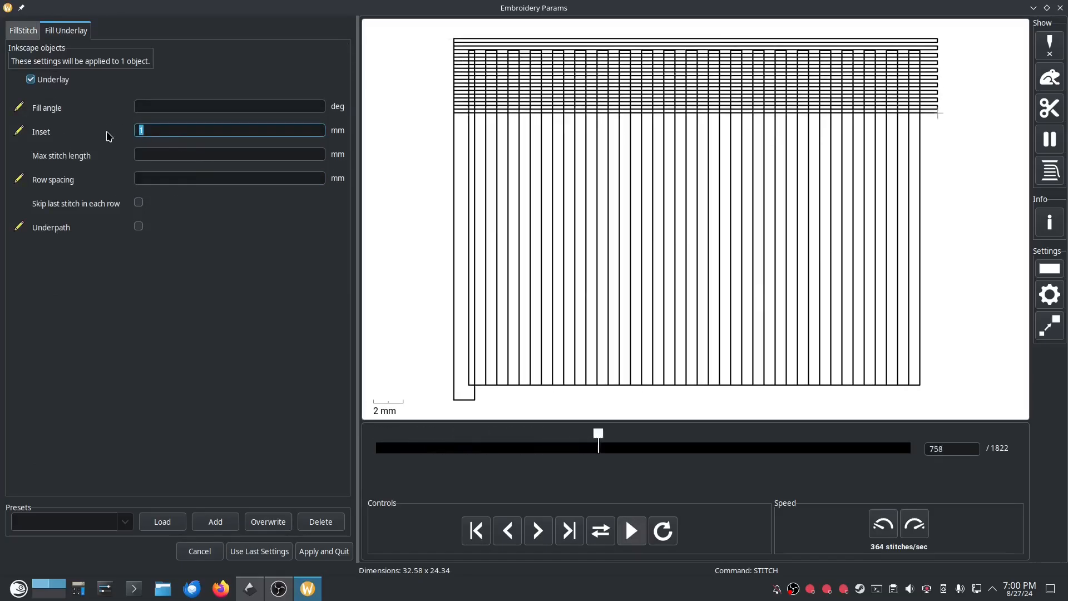
text(0)
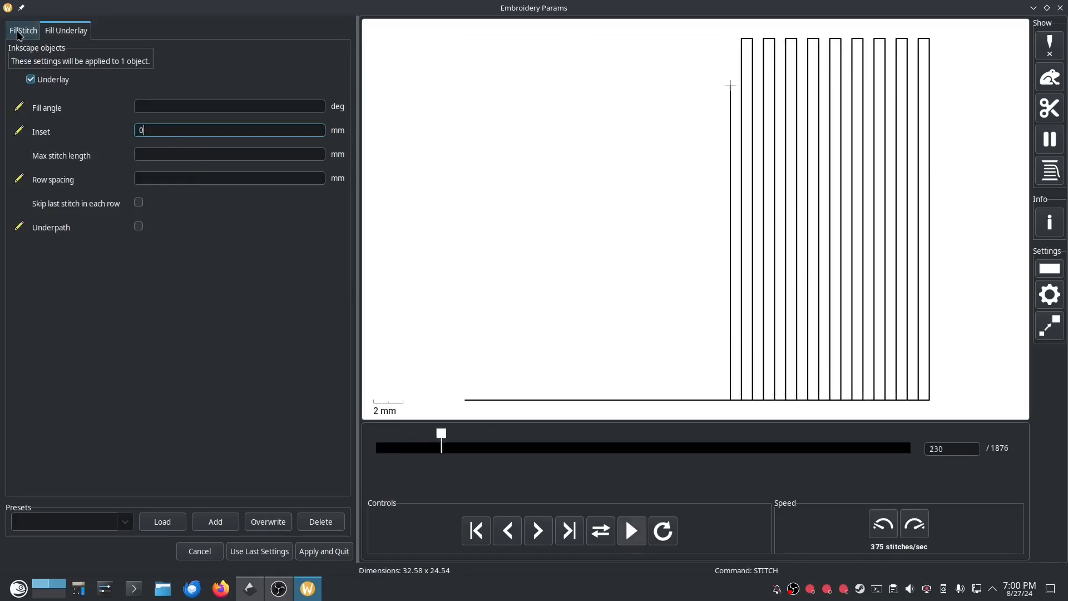
Step: Re-enable the underlay's Underpath option, and switch the whole underlay off and on again to compare the preview
click(139, 226)
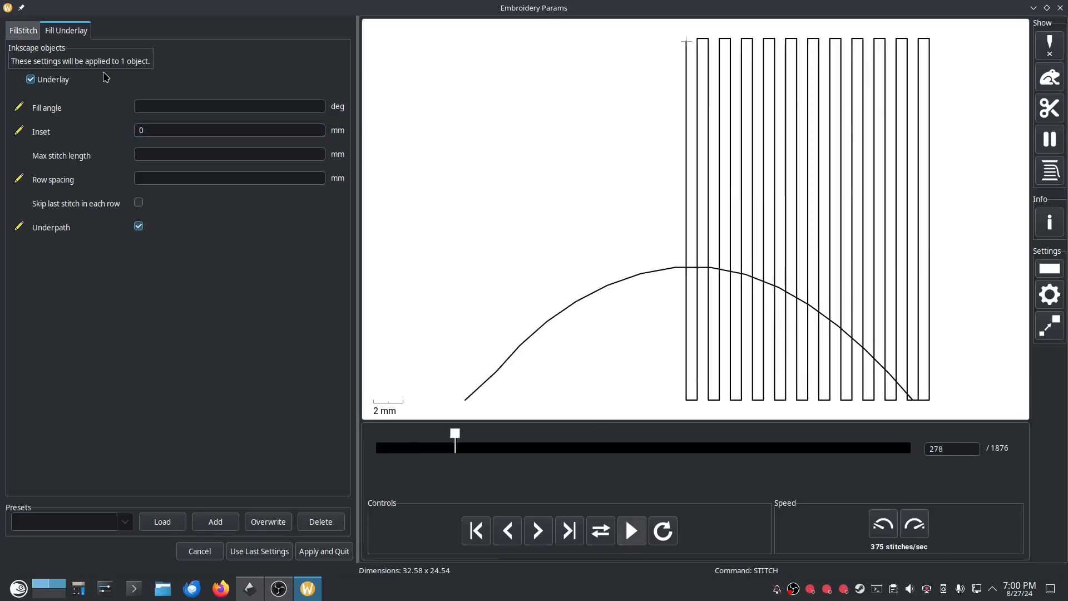
click(44, 82)
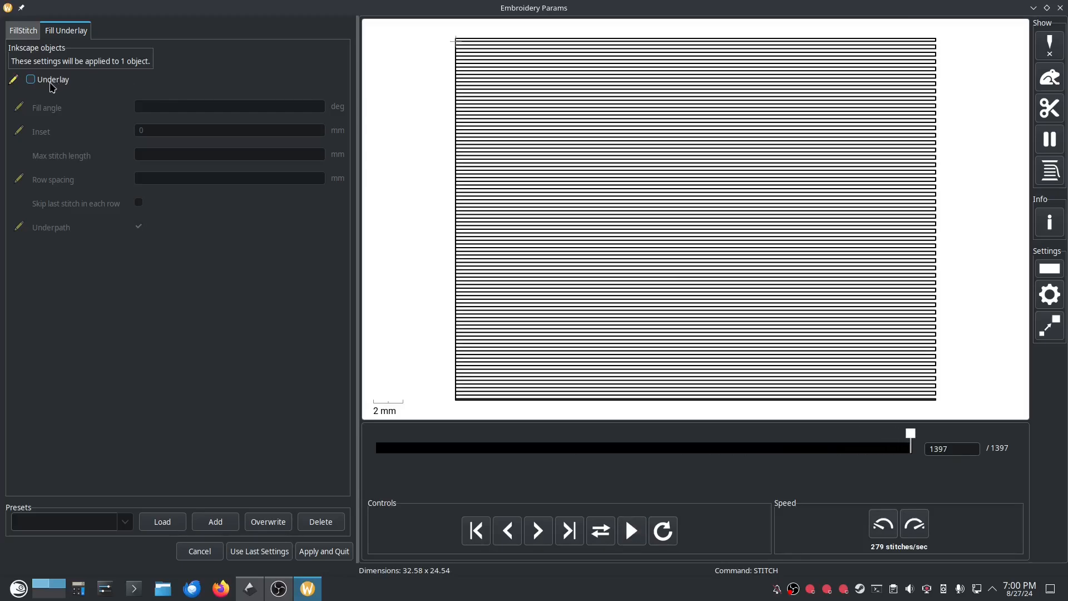
click(31, 80)
Step: Try a pull compensation of 0.2 mm on each side of the fill, and clear the value again
click(23, 30)
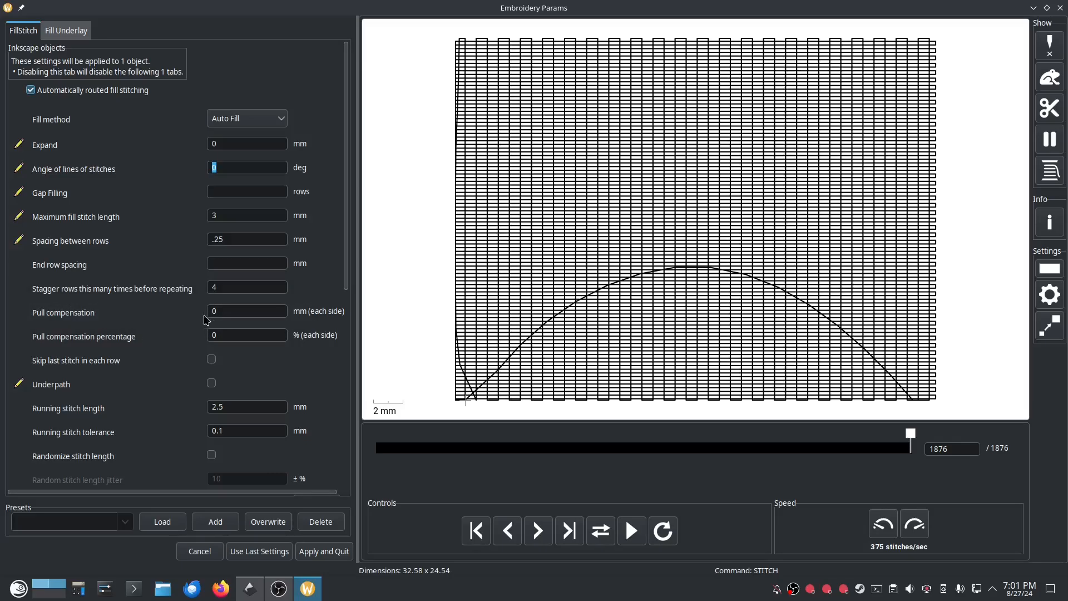
click(225, 312)
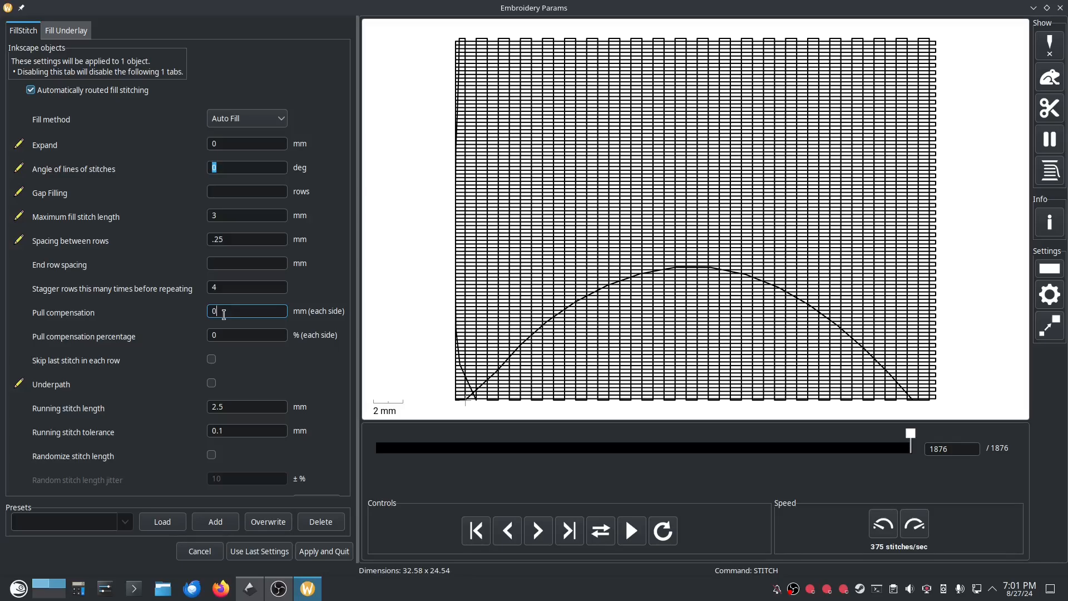
key(BackSpace)
text(.)
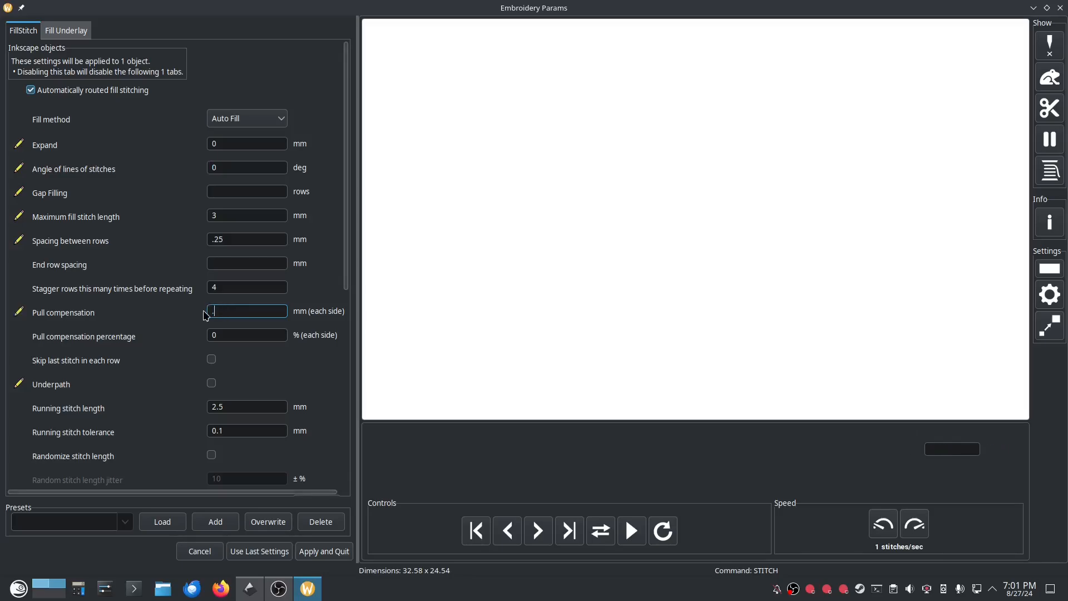
text(2)
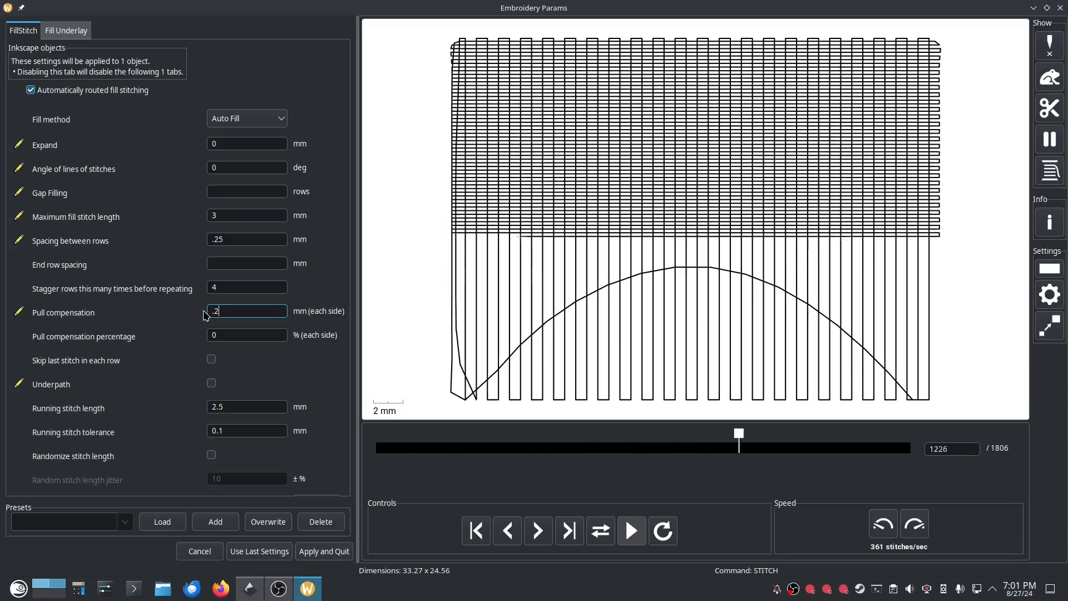
drag(229, 310, 201, 308)
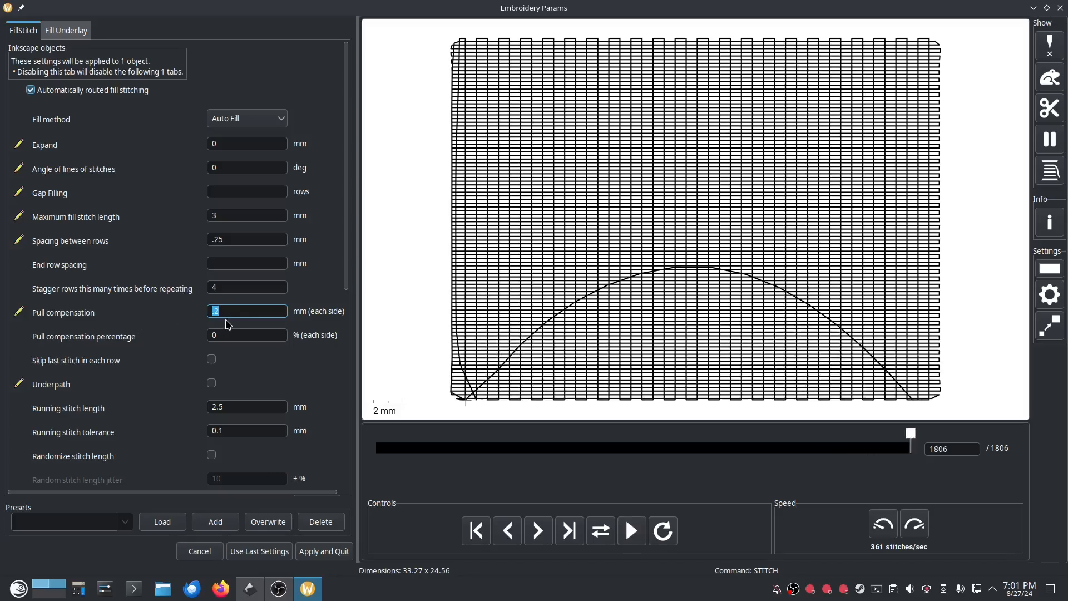
key(BackSpace)
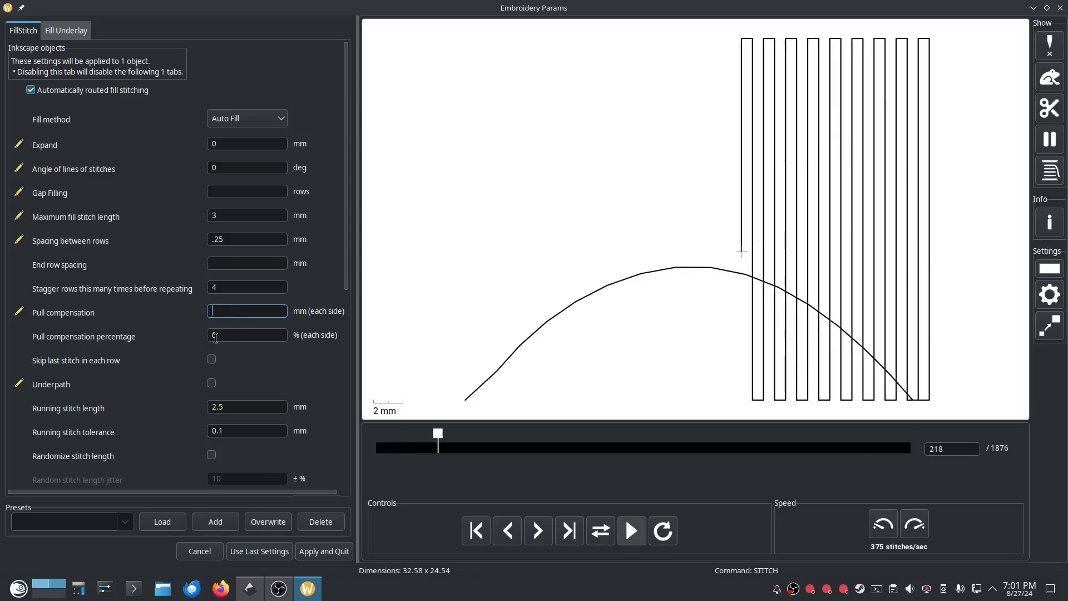
Step: Enable Underpath for the fill stitch and set its running stitch length to 3 mm
key(Tab)
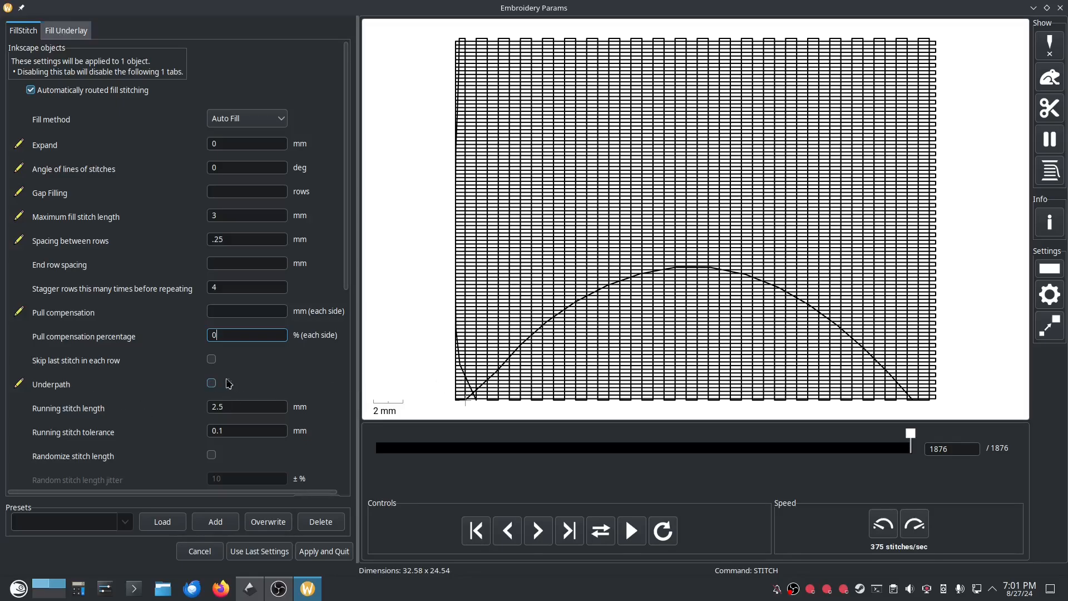
click(212, 383)
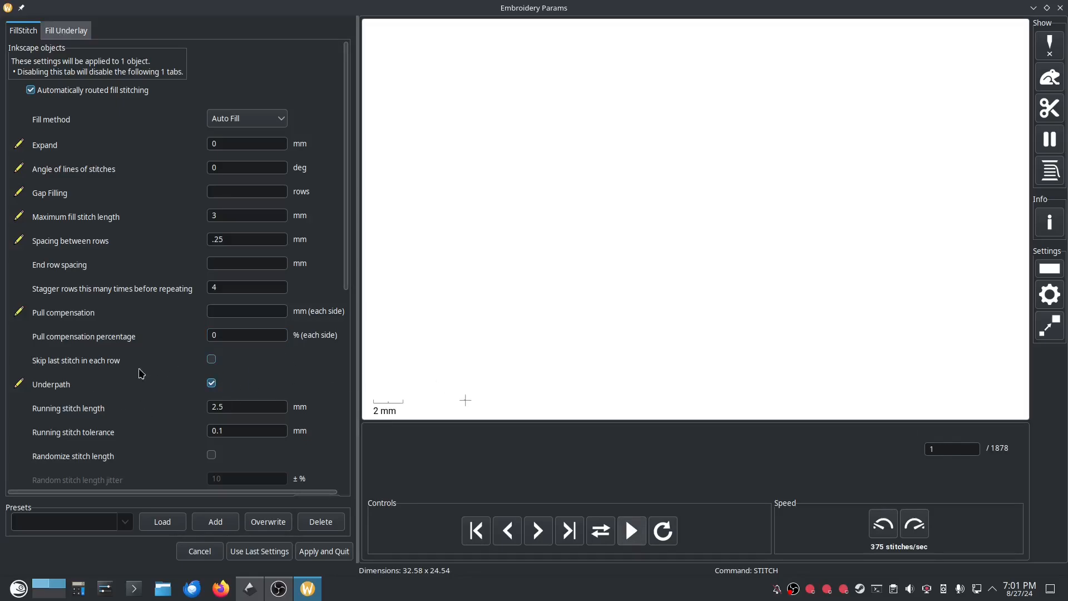
scroll(153, 347, down, 5)
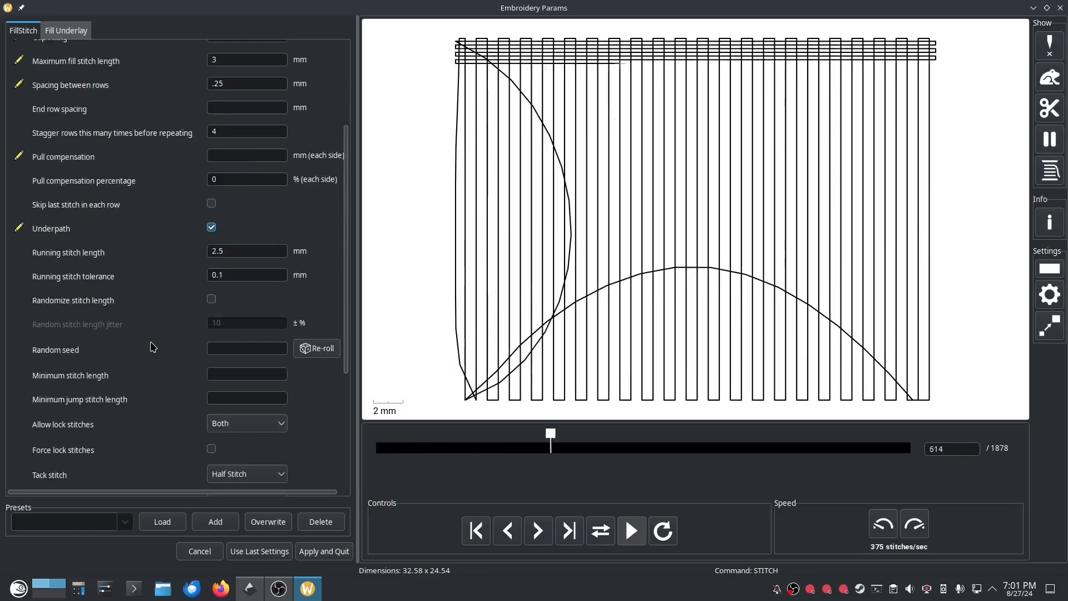
double_click(218, 251)
text(3)
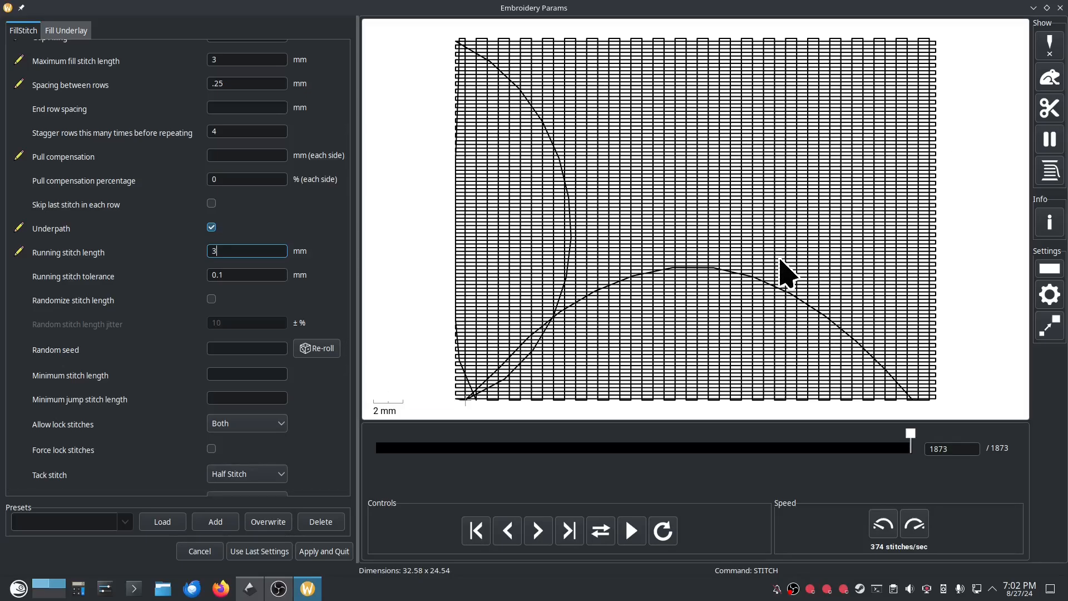
Step: Show the needle points in the preview and try a spacing between rows of 2 mm for the fill
click(1050, 46)
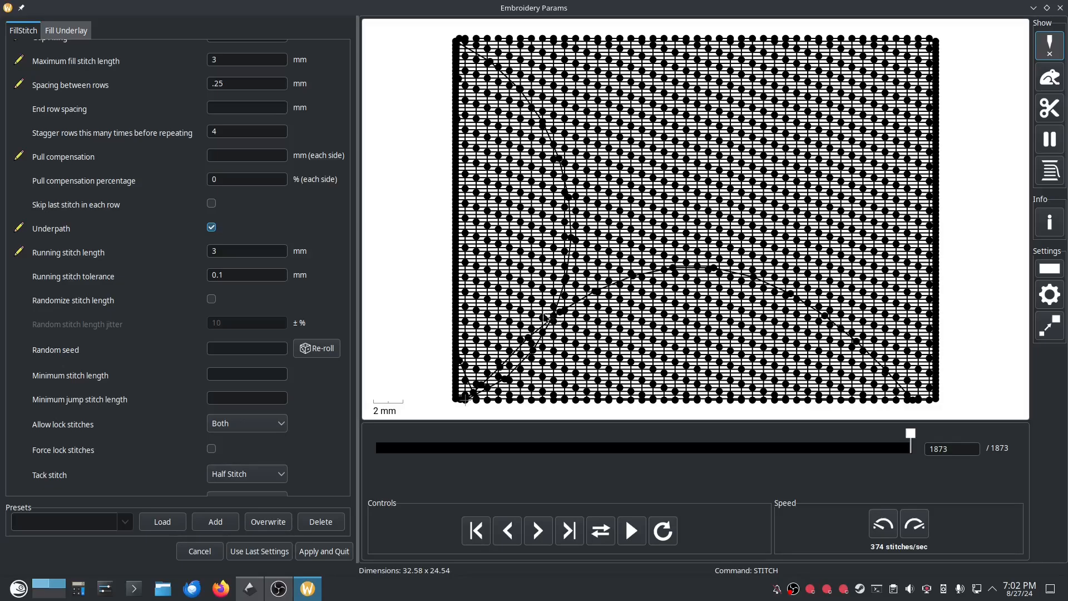
scroll(310, 263, up, 3)
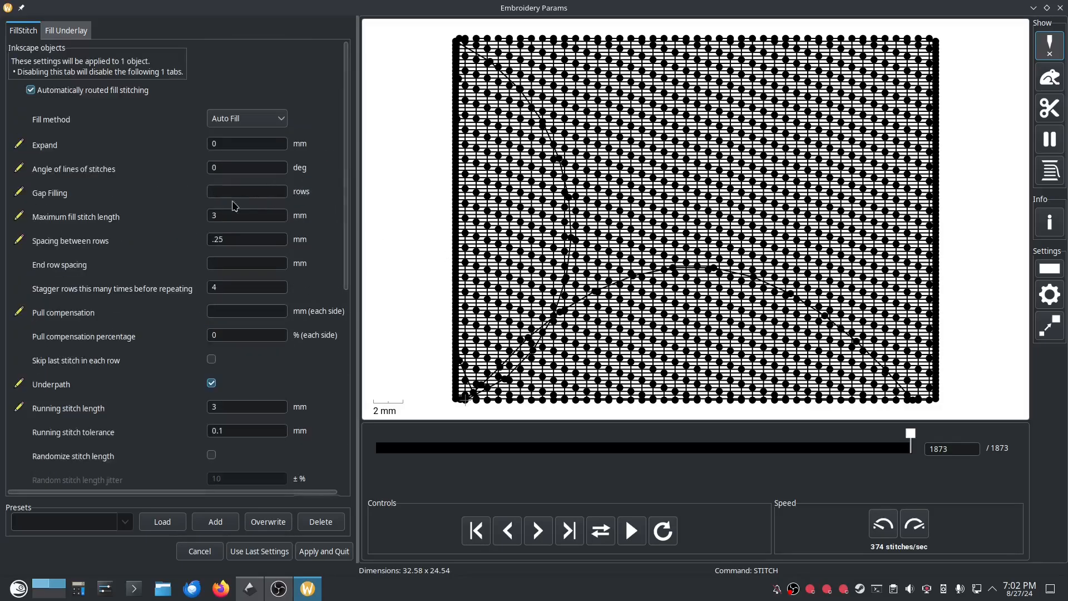
double_click(220, 240)
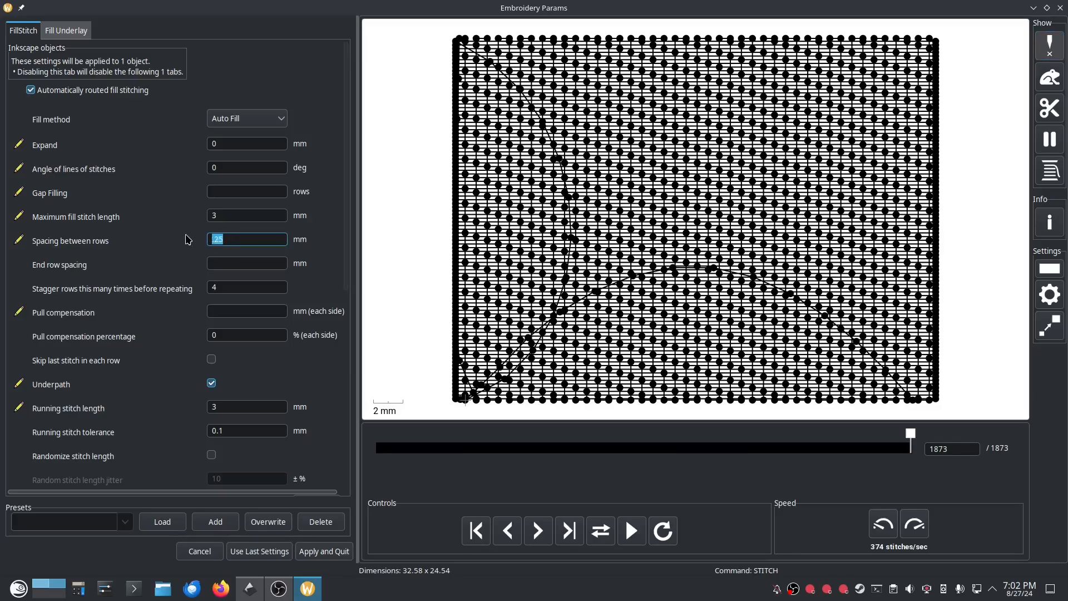
text(2)
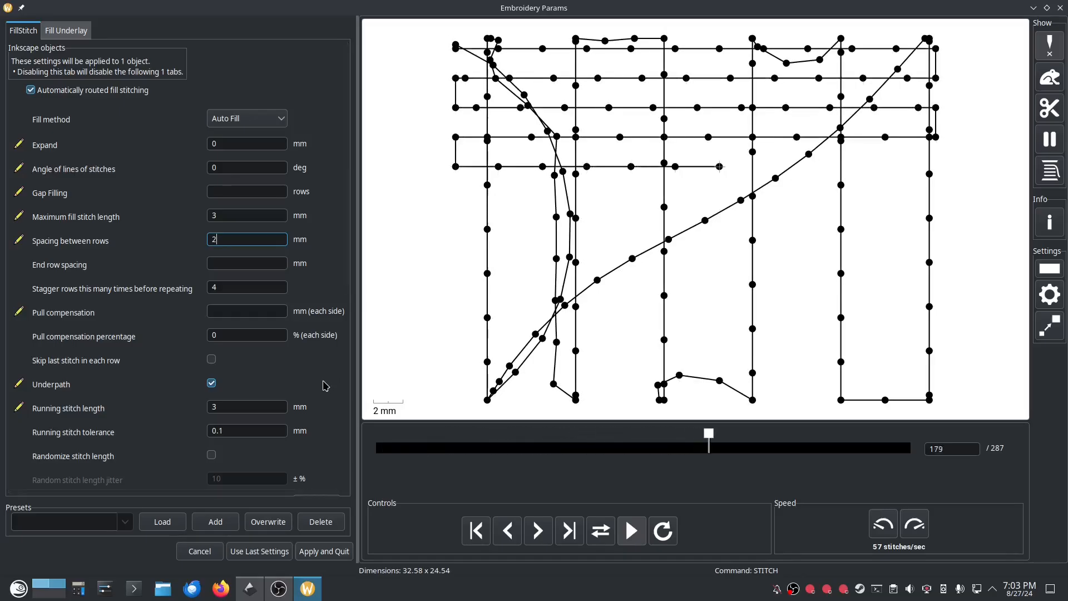
scroll(326, 385, down, 6)
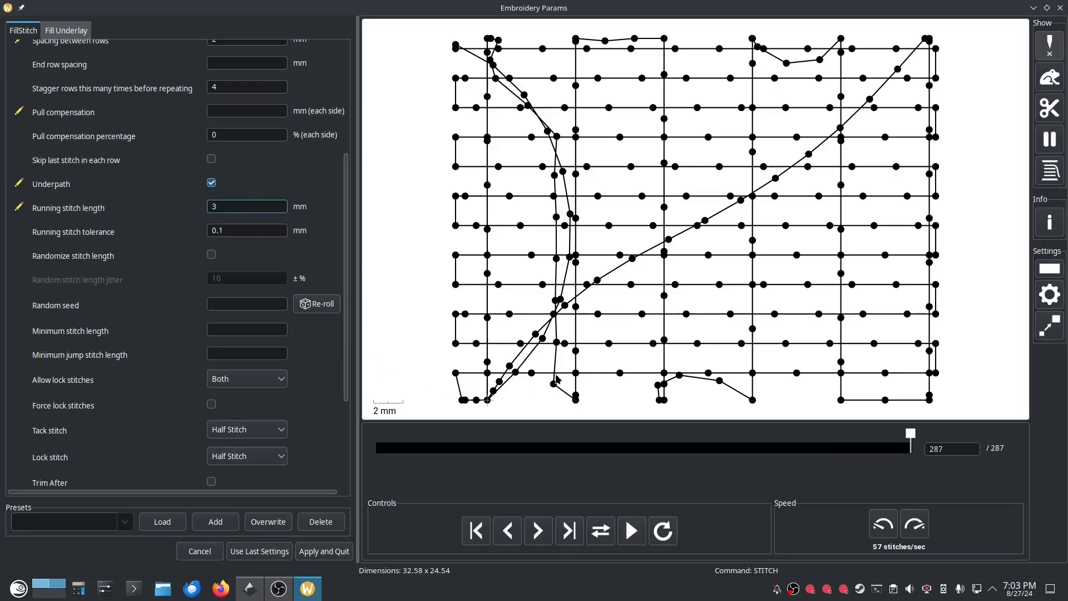
double_click(256, 207)
text(1)
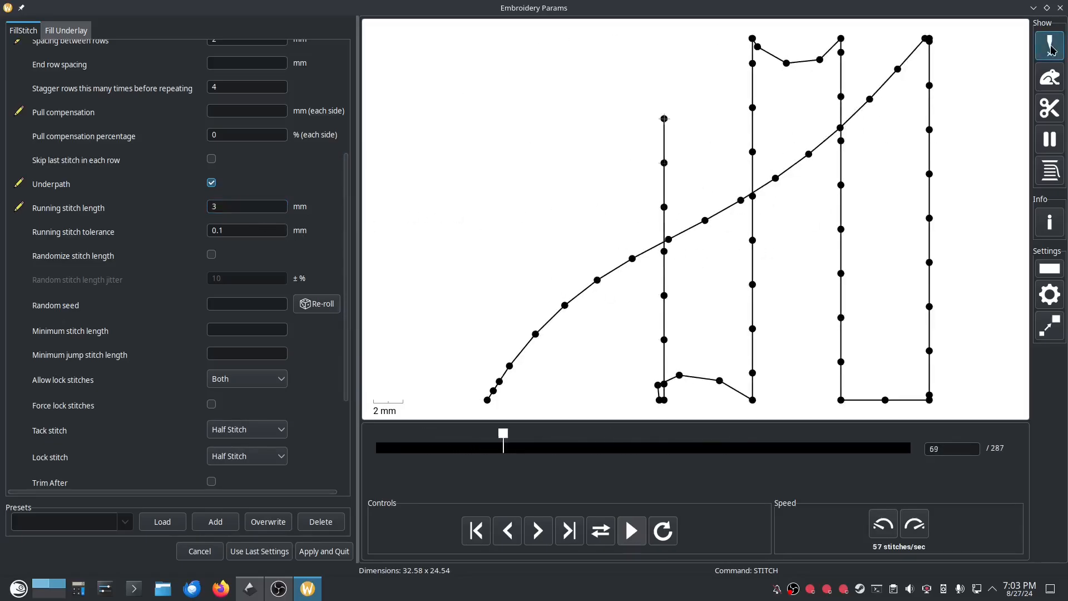
Step: Hide the needle points and set the fill's spacing between rows back to .25 mm
click(1049, 45)
scroll(298, 224, up, 4)
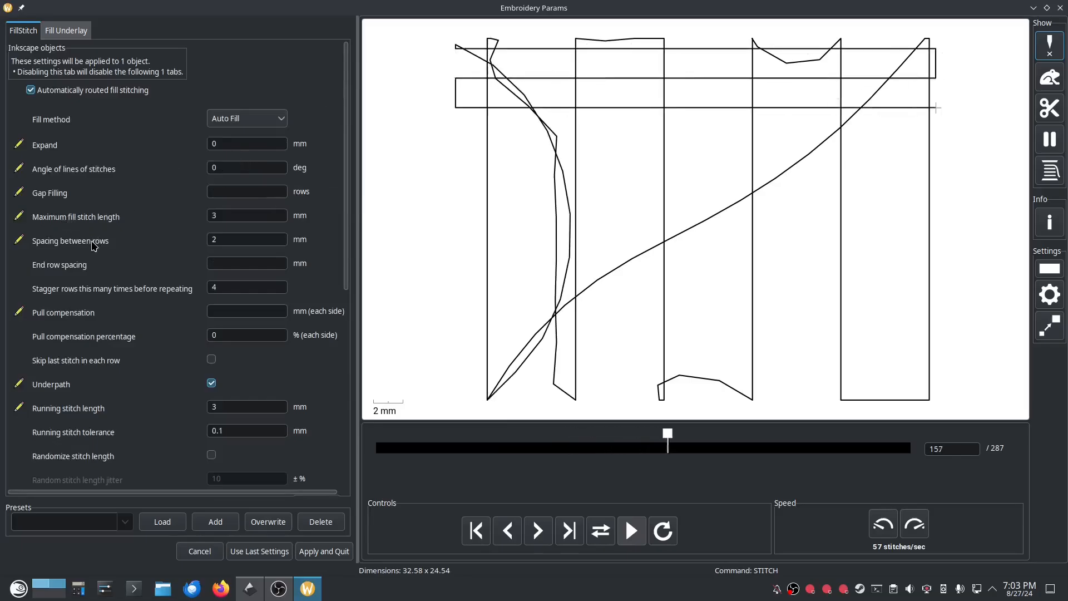
click(209, 244)
key(ctrl+a)
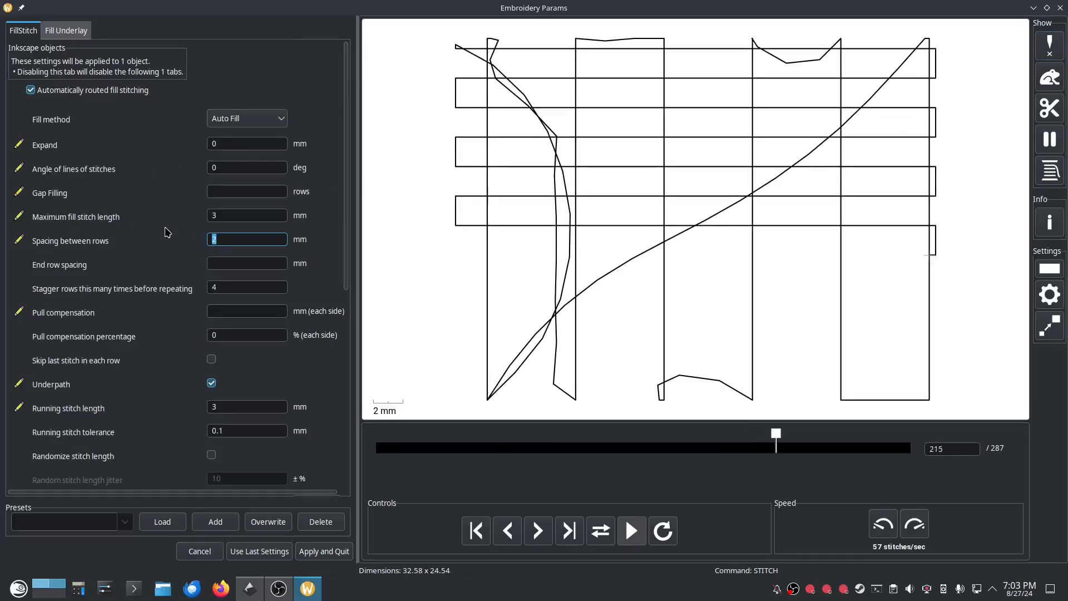
text(.25)
Step: Look through the available choices for Allow lock stitches and Tack stitch, leaving both settings as they are
scroll(333, 409, down, 5)
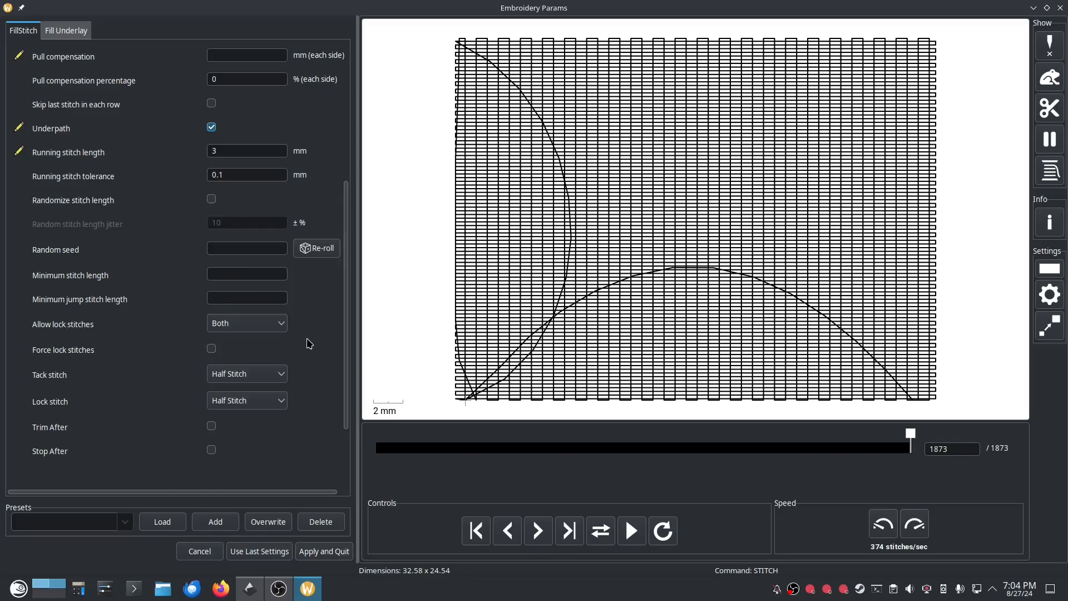
click(281, 325)
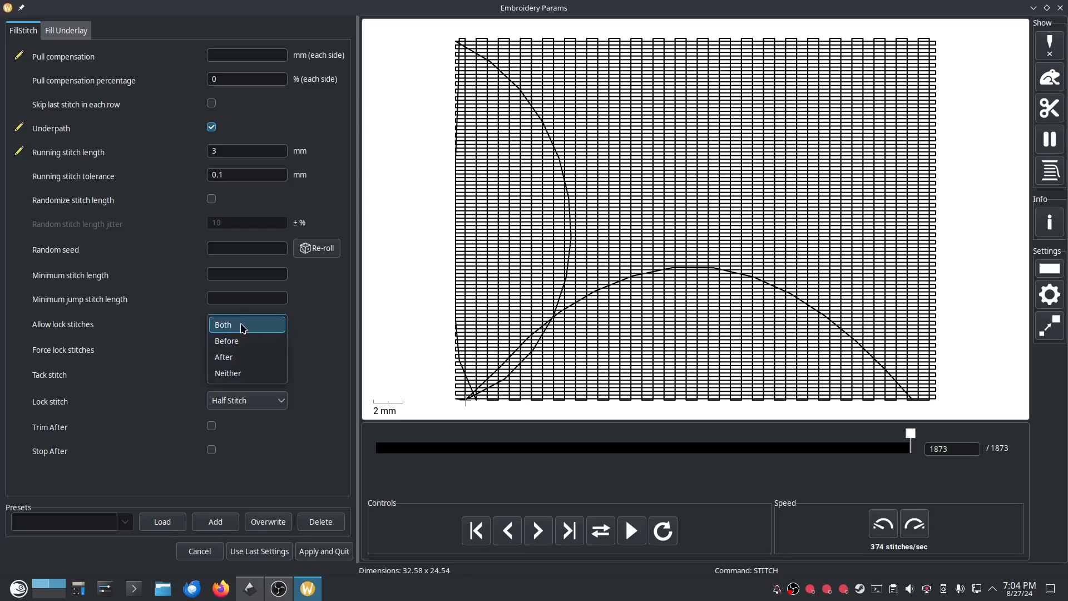
click(186, 298)
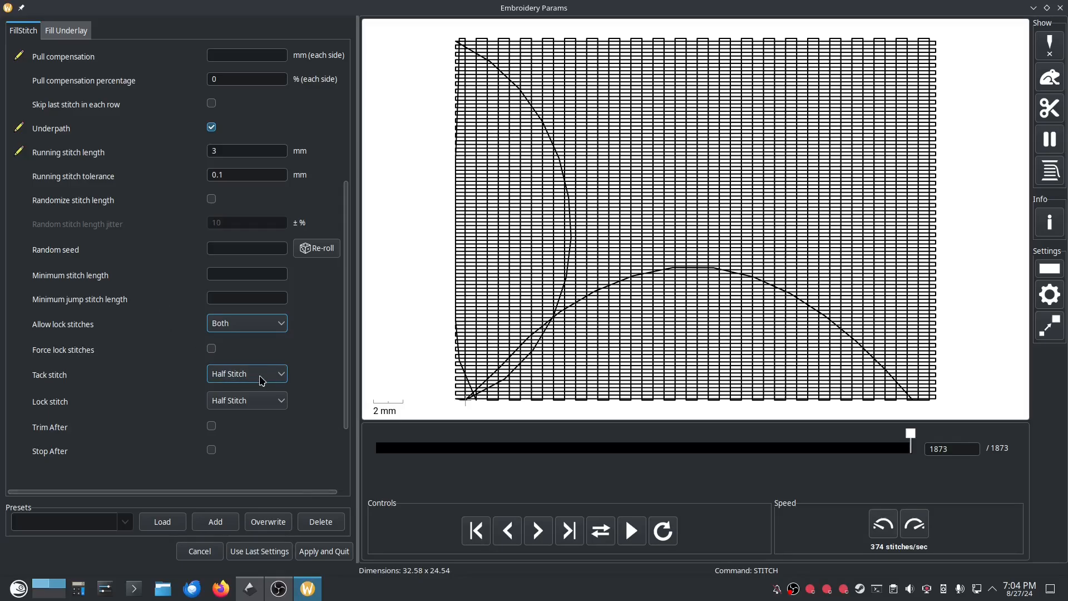
click(277, 376)
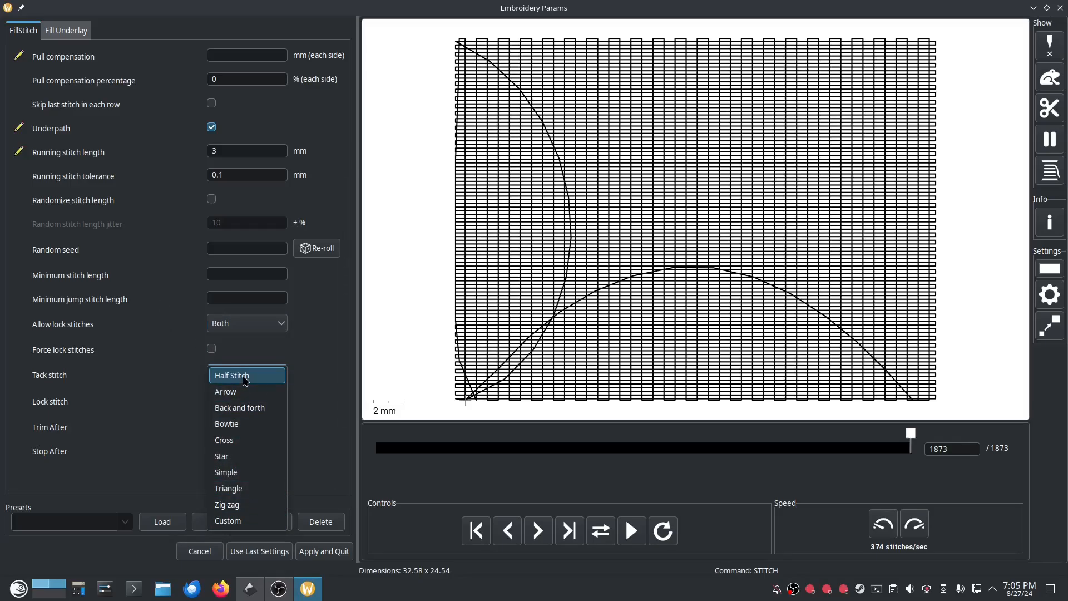
click(173, 315)
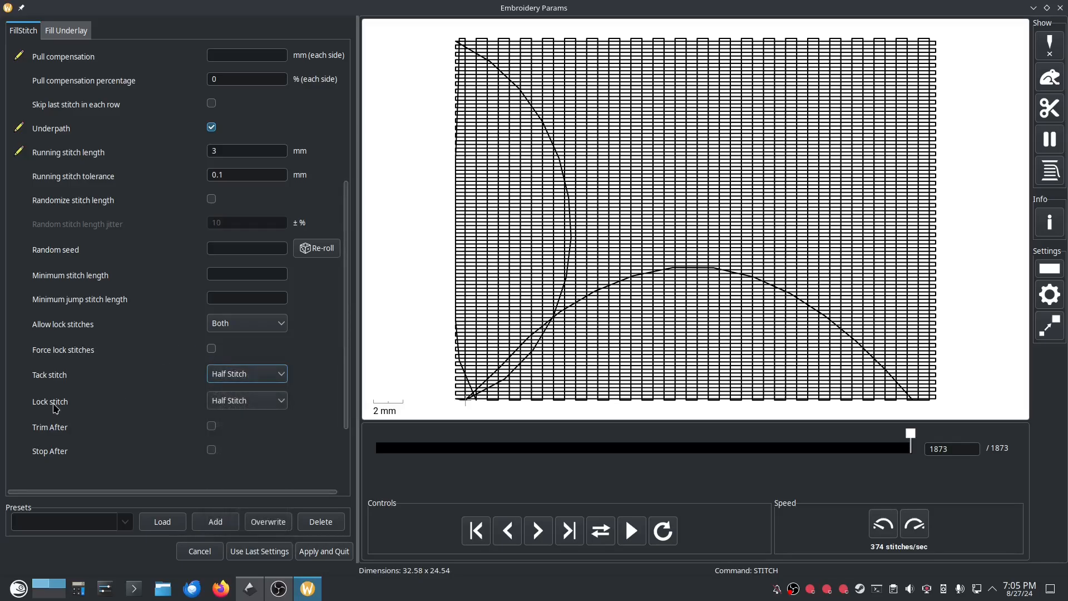
Step: Try Trim After on the fill, switch it off again, and enable Stop After instead
scroll(173, 394, down, 1)
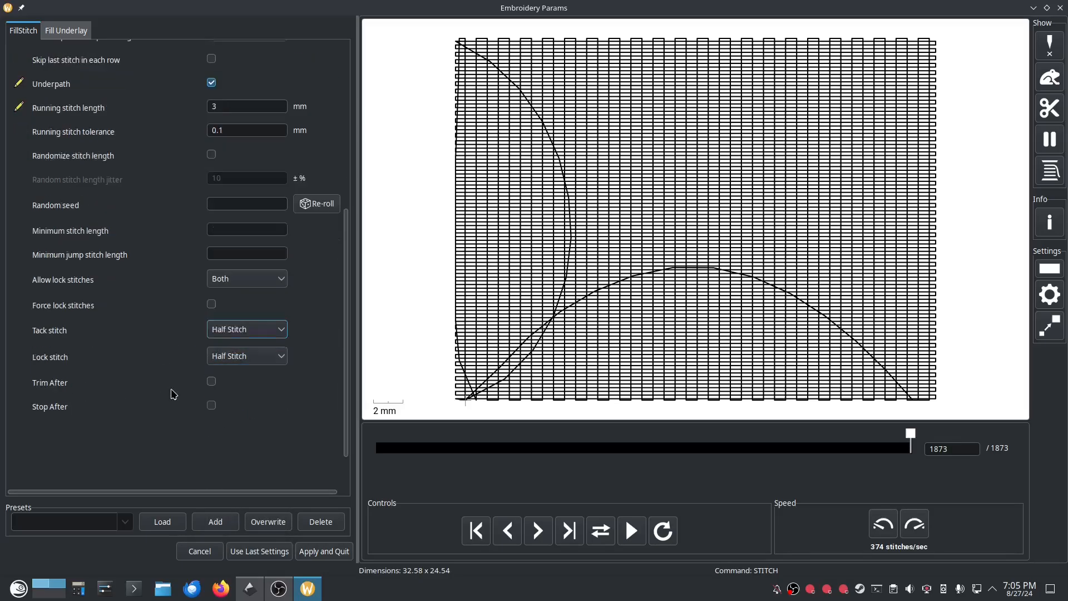
click(212, 383)
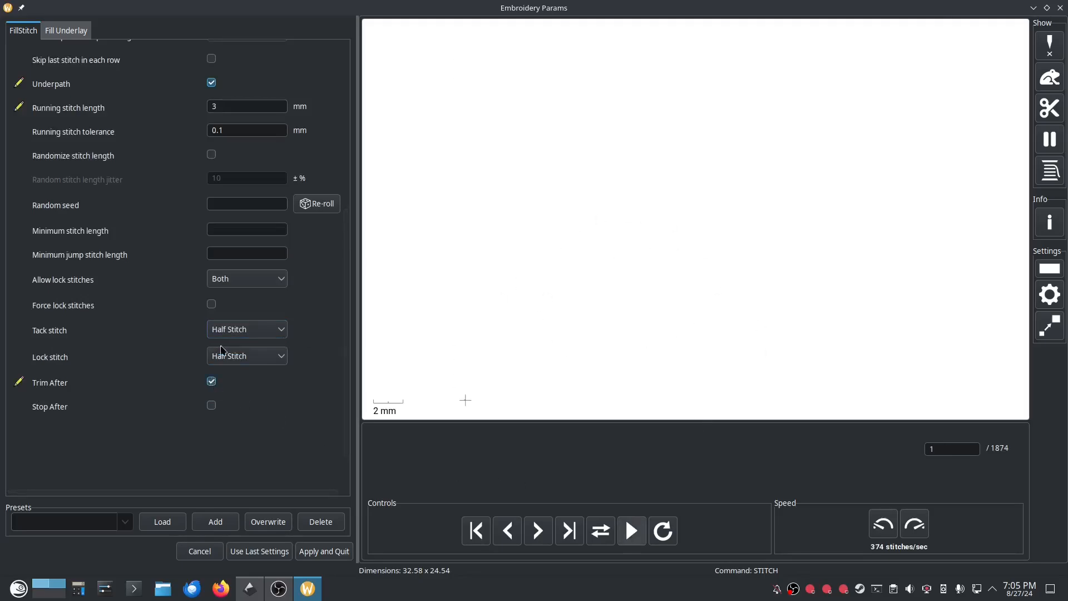
click(212, 382)
click(212, 405)
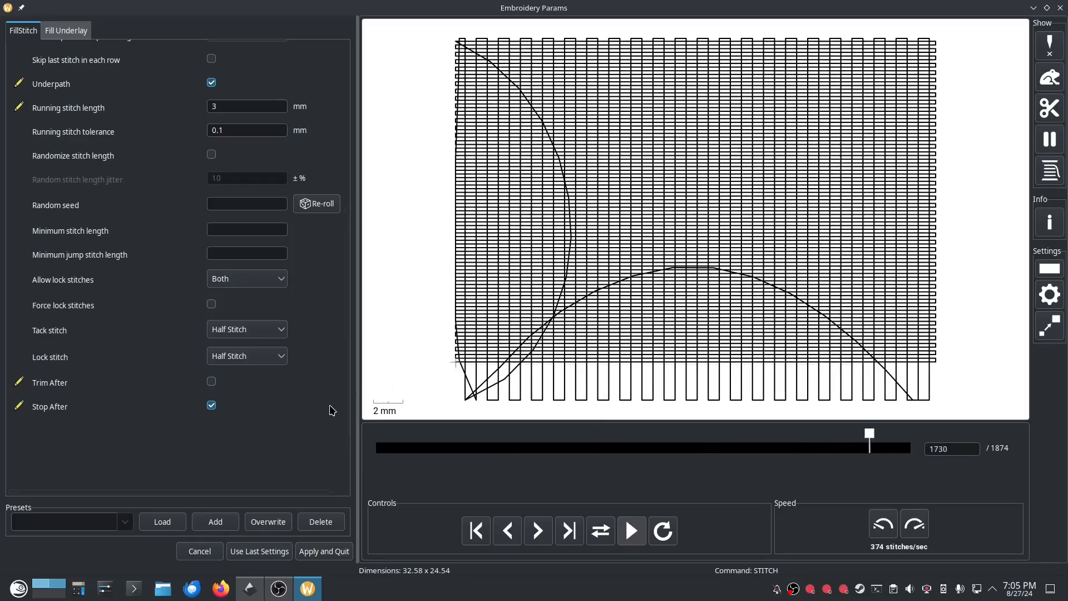
Step: Change the fill method to Circular Fill
scroll(322, 445, up, 6)
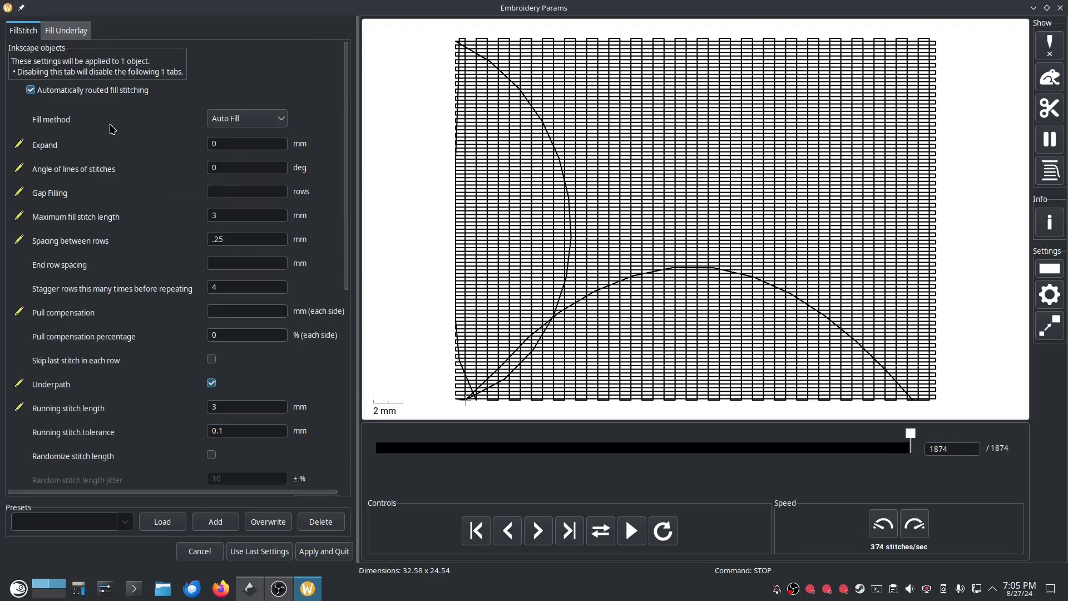
click(66, 31)
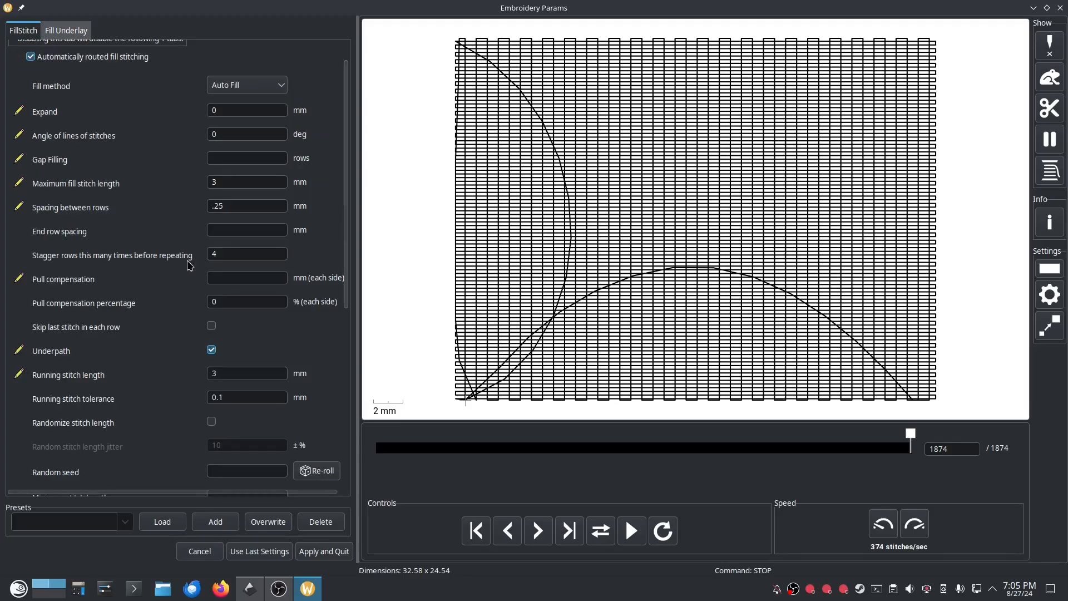
scroll(191, 266, up, 2)
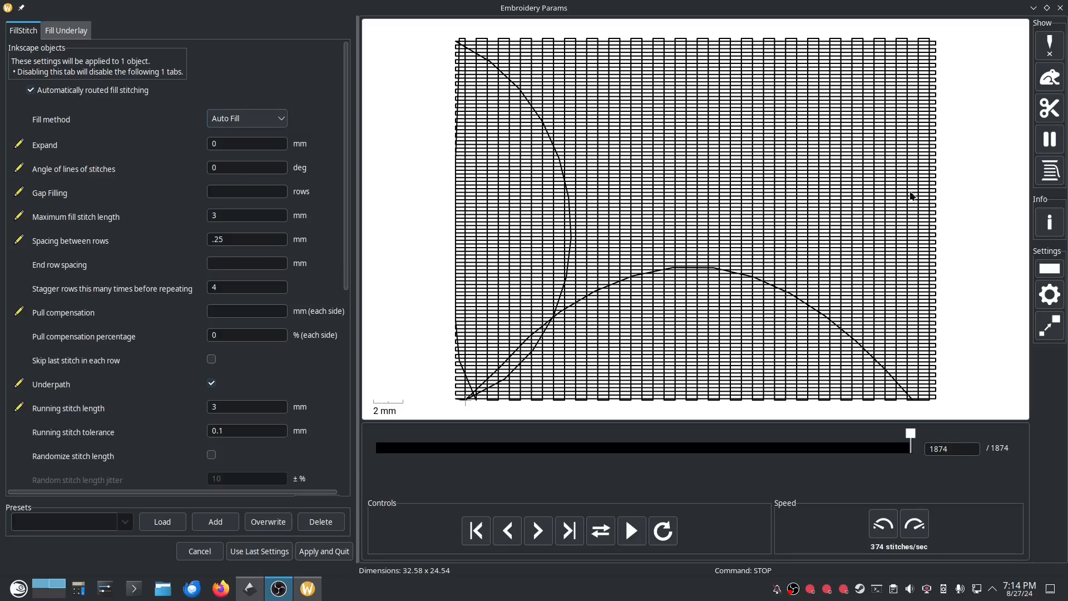
click(278, 118)
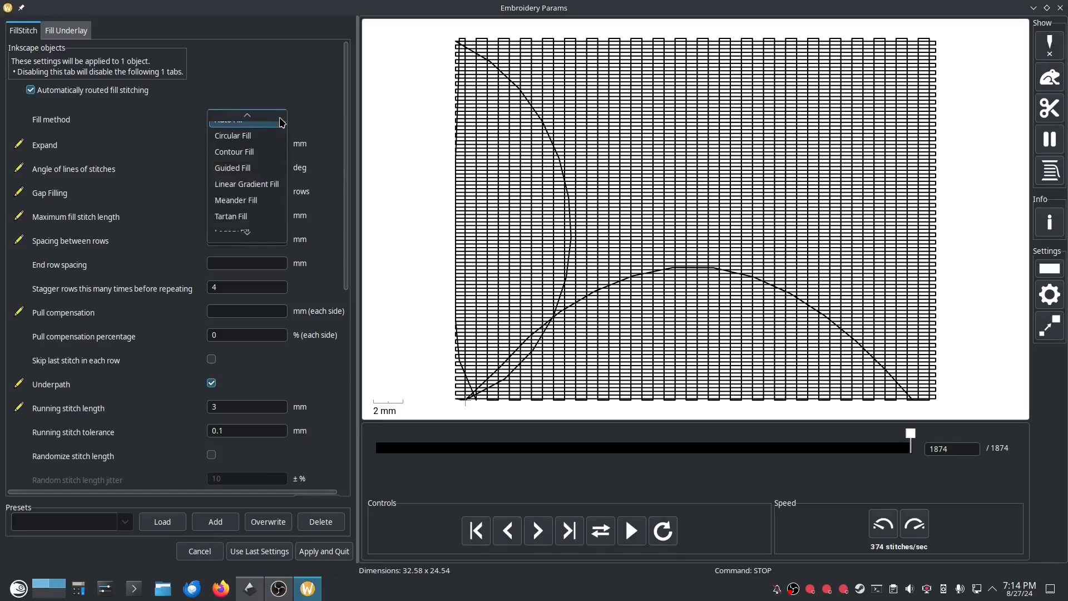
click(255, 137)
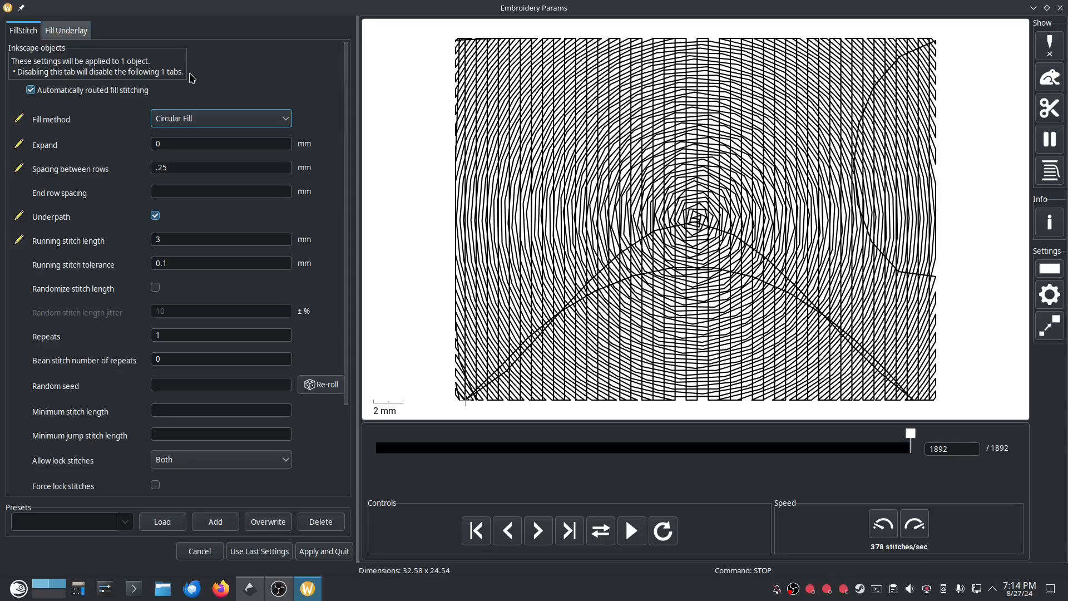
Step: Disable the whole fill underlay and turn off Underpath for the circular fill
click(65, 33)
click(32, 79)
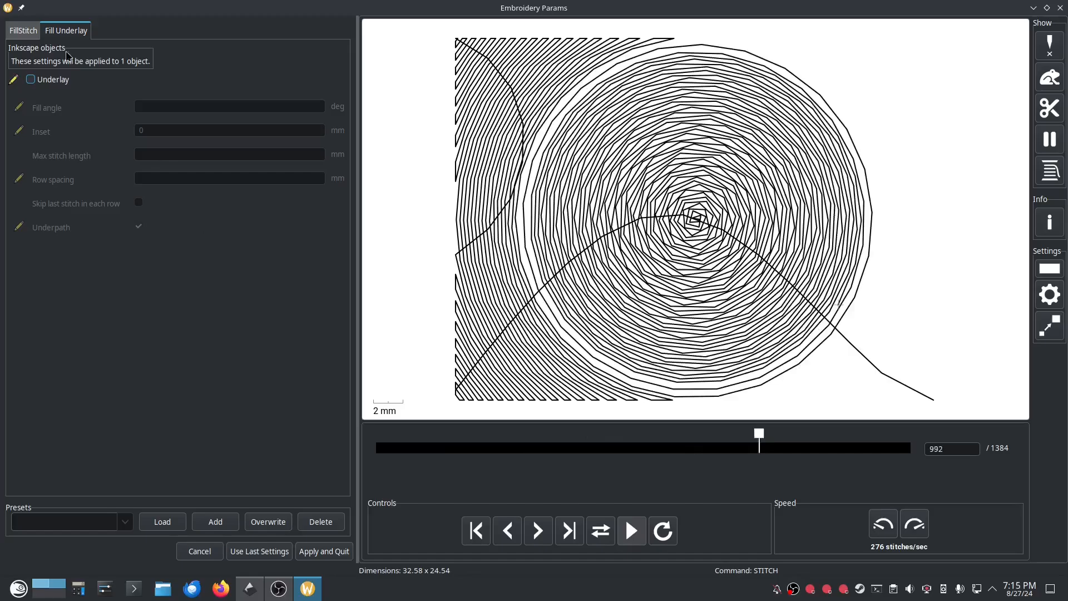
click(23, 30)
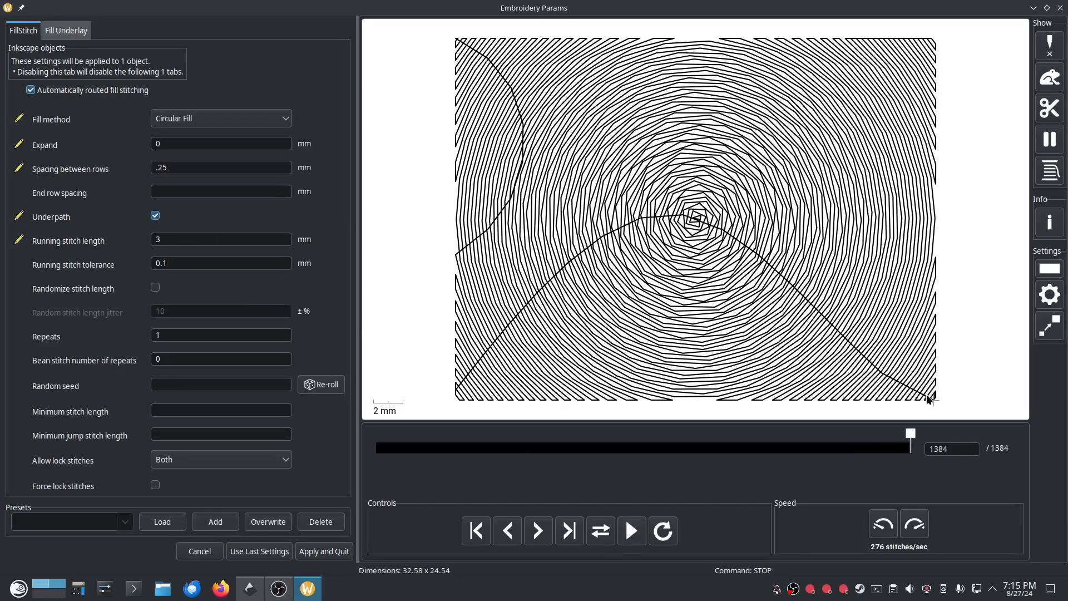
click(156, 215)
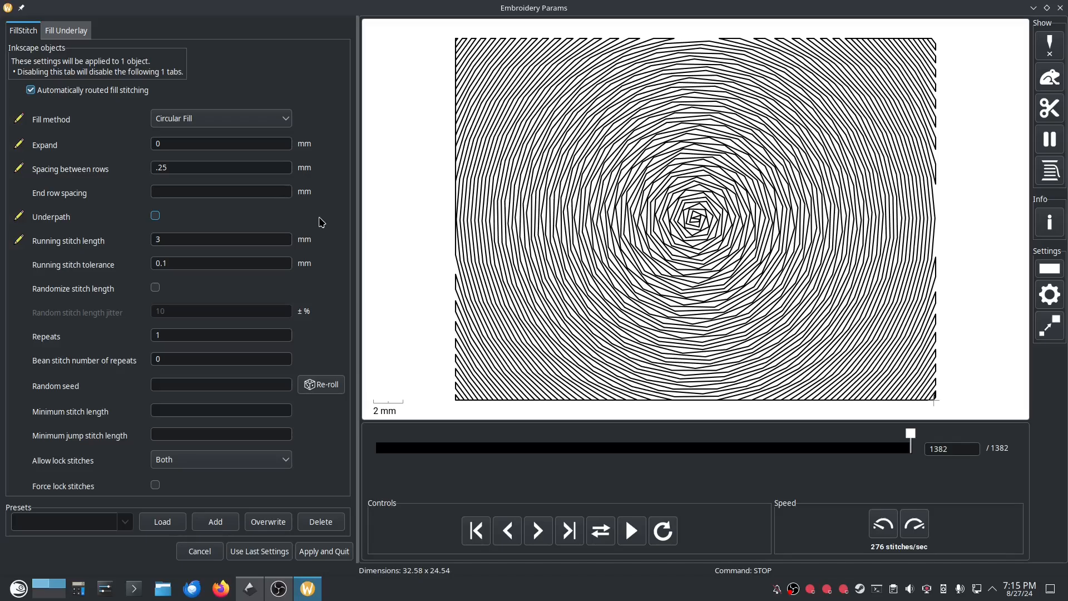
Step: Preview the rectangle with the Contour Fill method, and change the fill method to Guided Fill
click(284, 125)
click(240, 135)
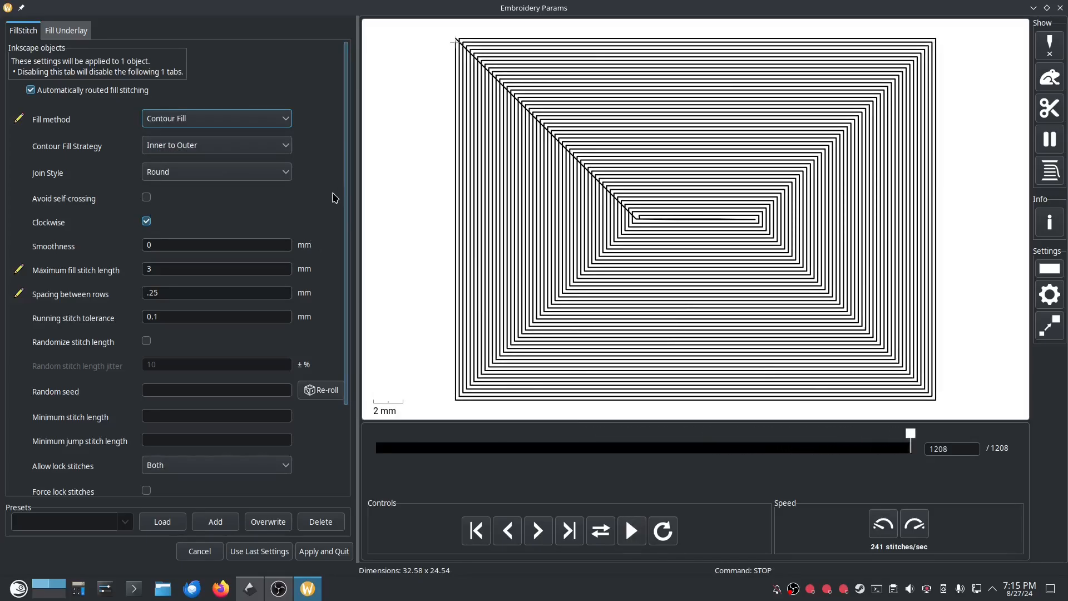
click(283, 124)
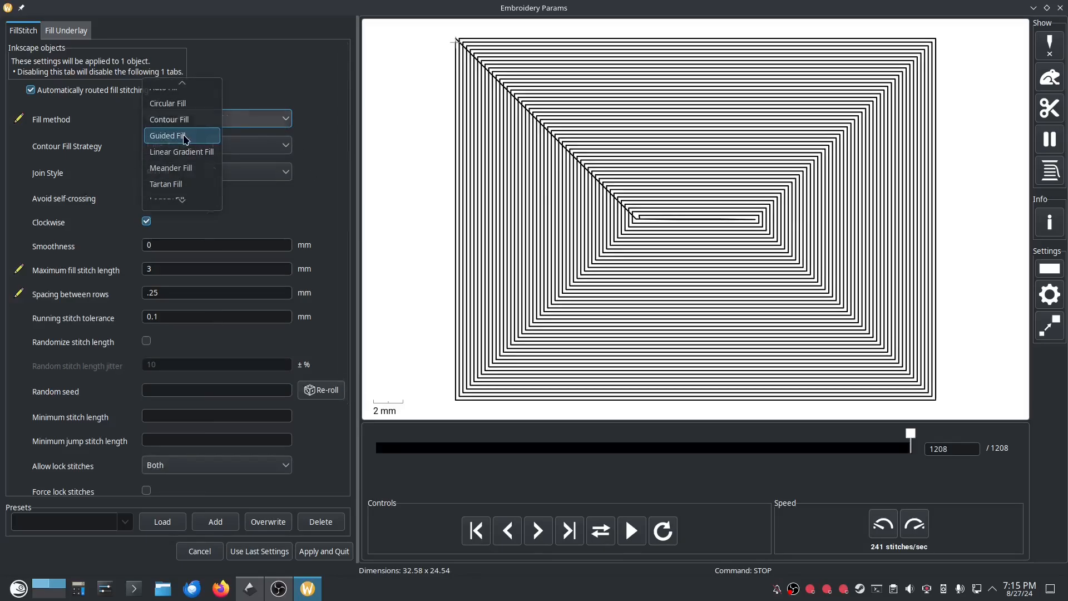
click(175, 135)
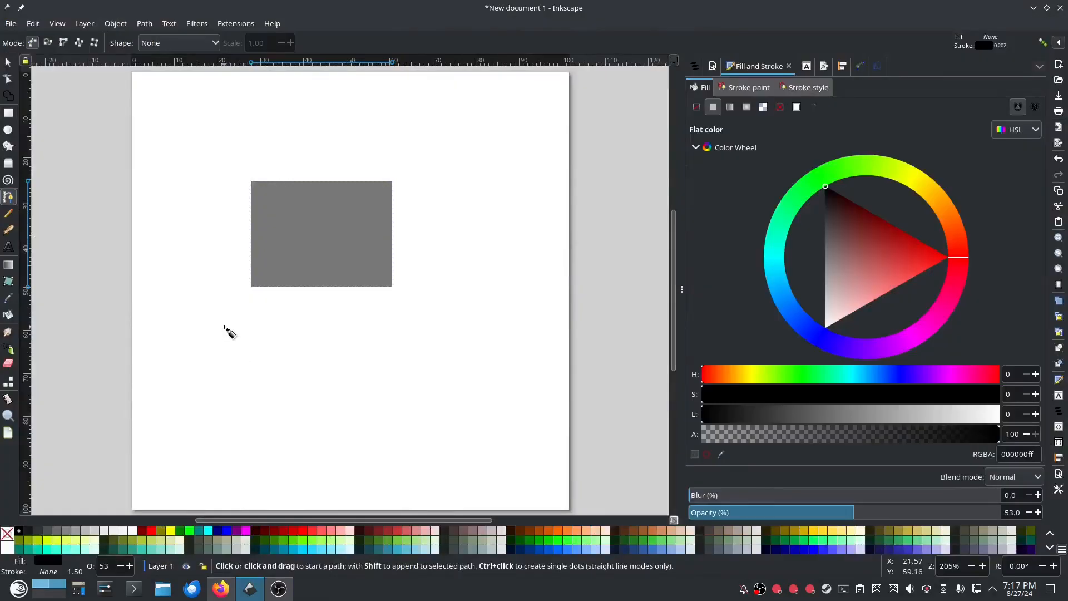
Step: Draw an open, shallow V-shaped path of two straight segments below the rectangle, about 40 mm wide and 5 mm high
click(224, 326)
click(307, 345)
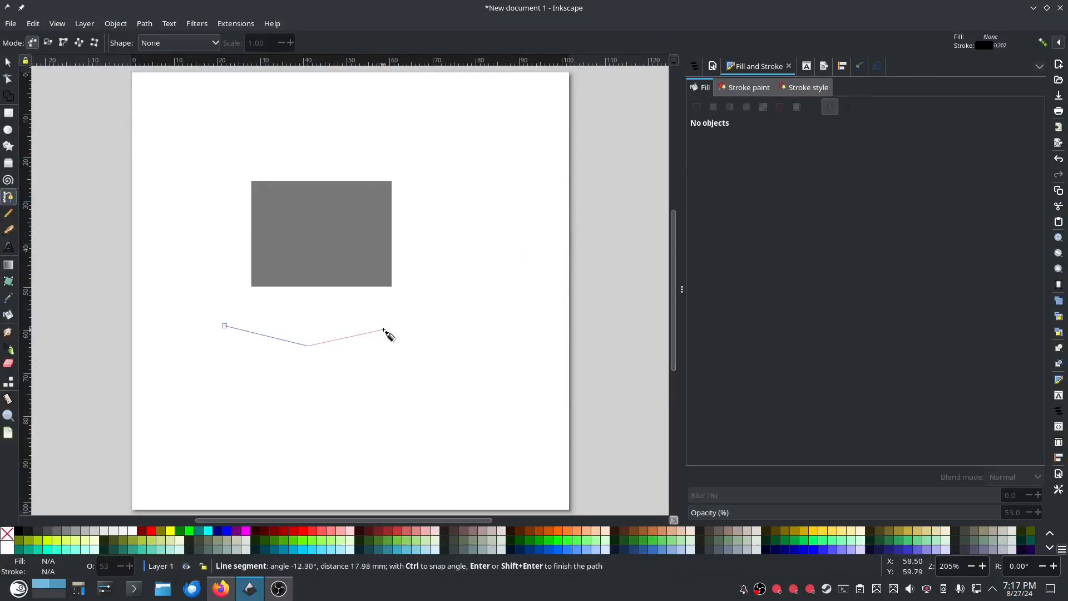
click(396, 325)
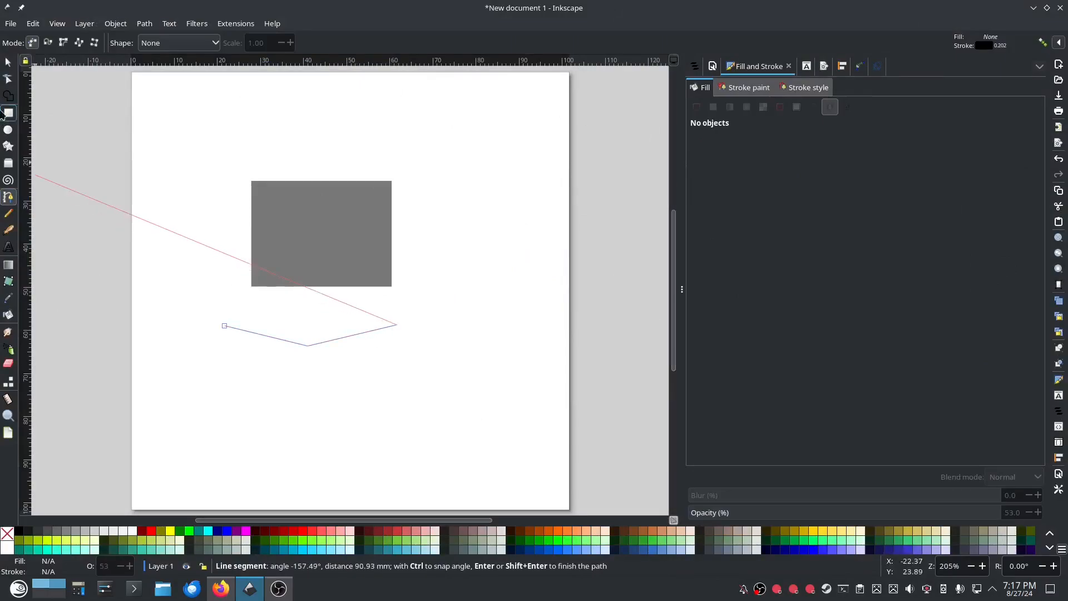
key(Return)
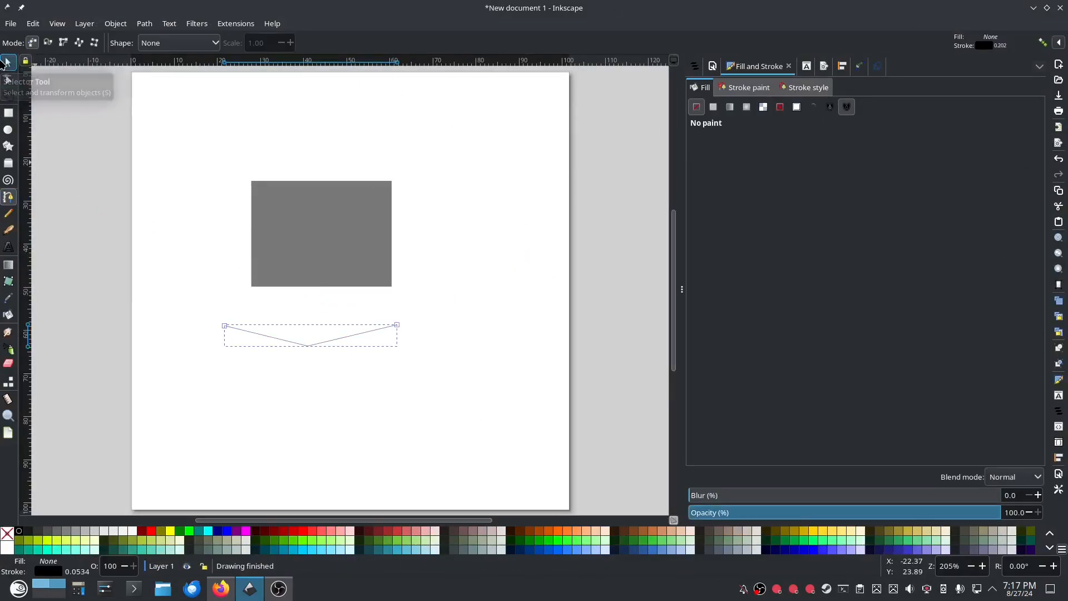
click(8, 62)
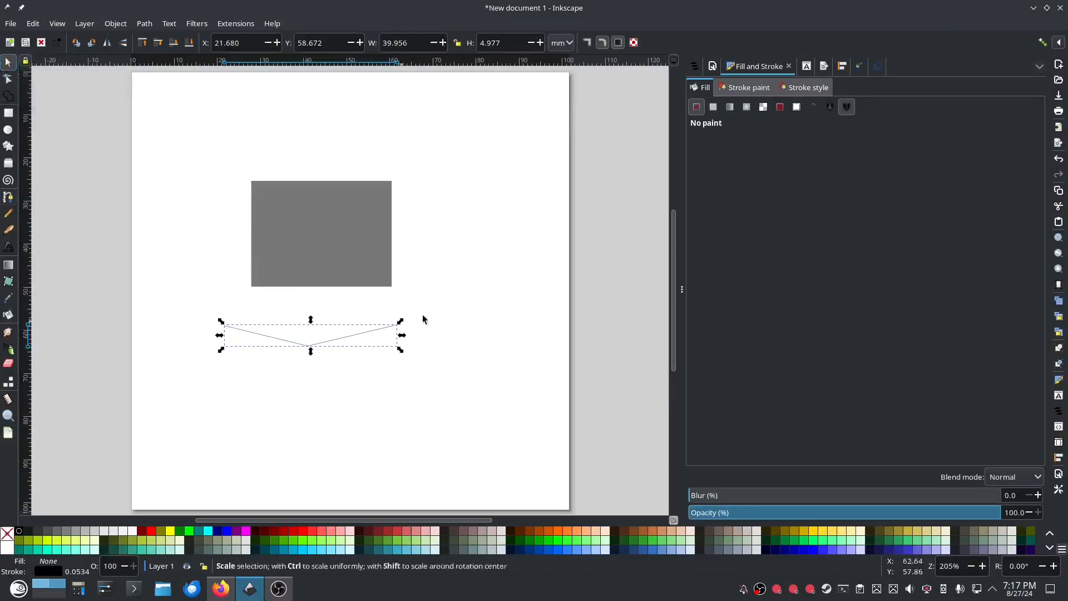
Step: Give the V-shaped path a magenta stroke 0.353 mm wide and move it across the upper part of the rectangle
shift+click(247, 533)
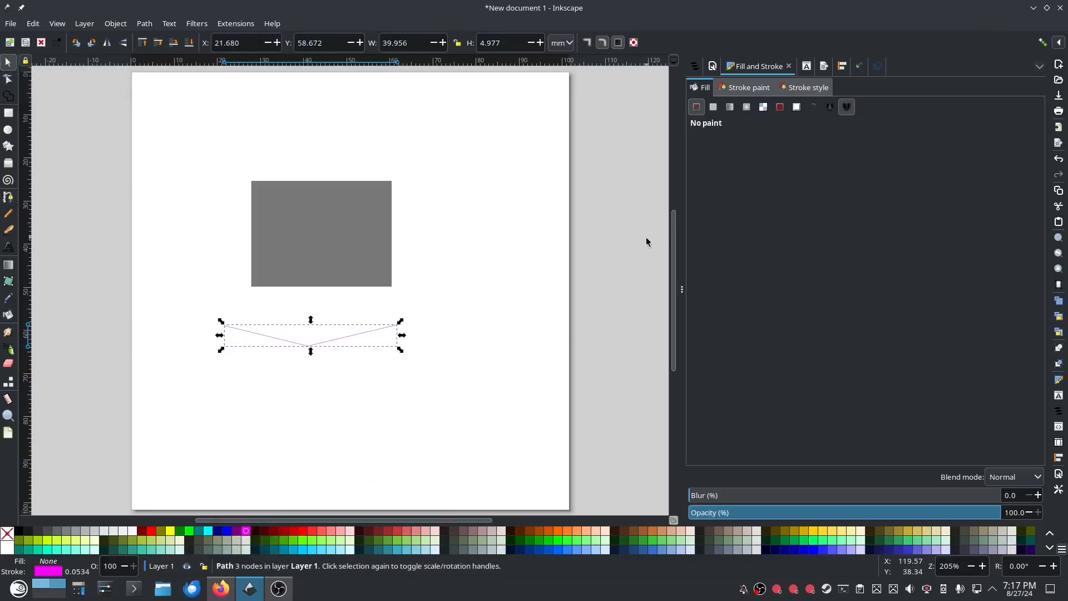
click(797, 89)
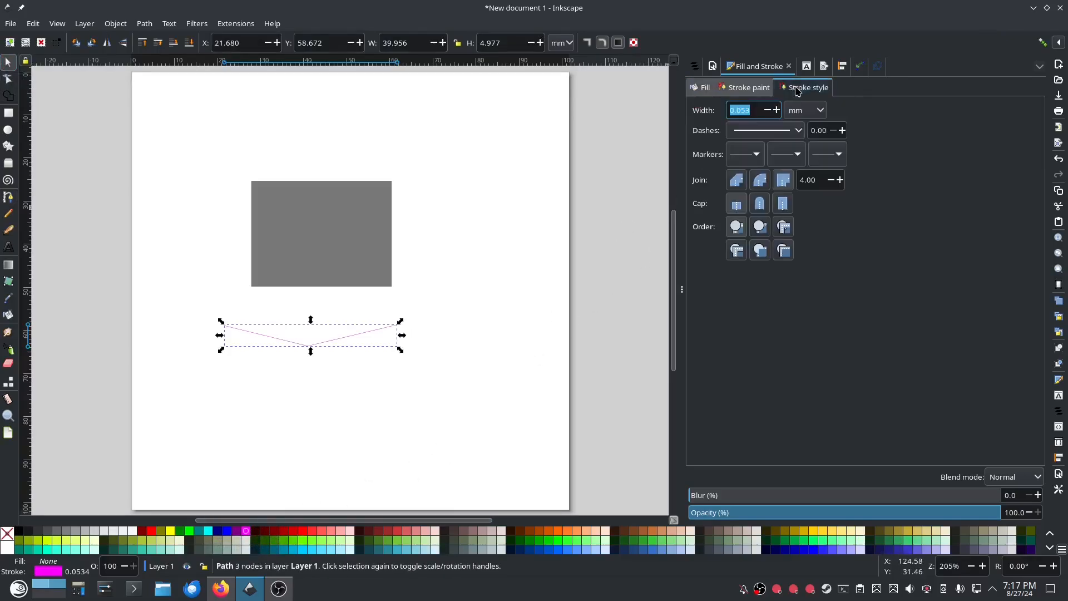
click(776, 110)
click(776, 111)
click(776, 111)
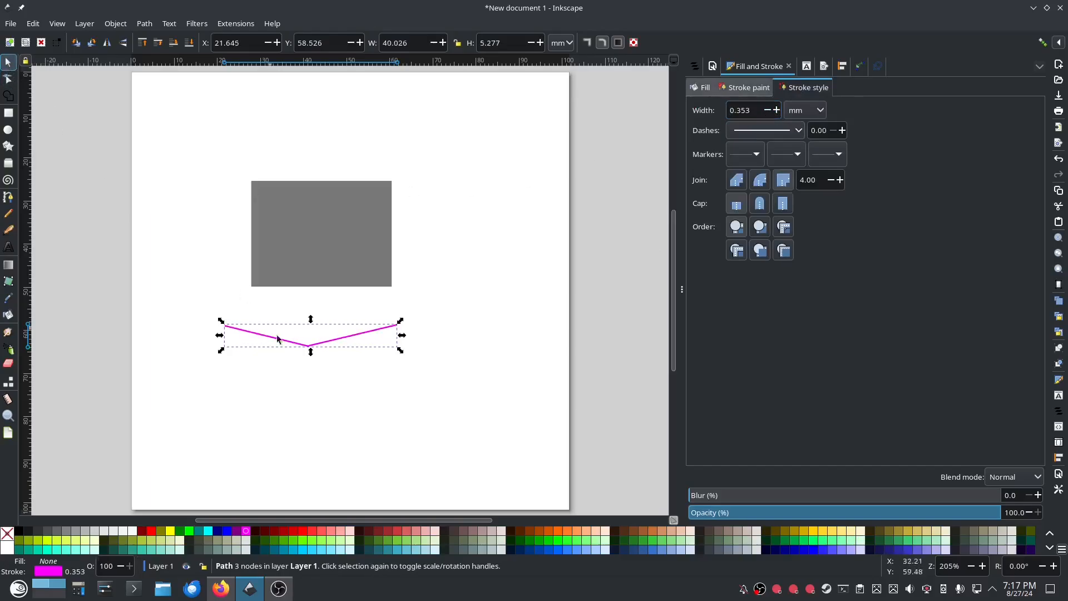
drag(305, 347, 314, 203)
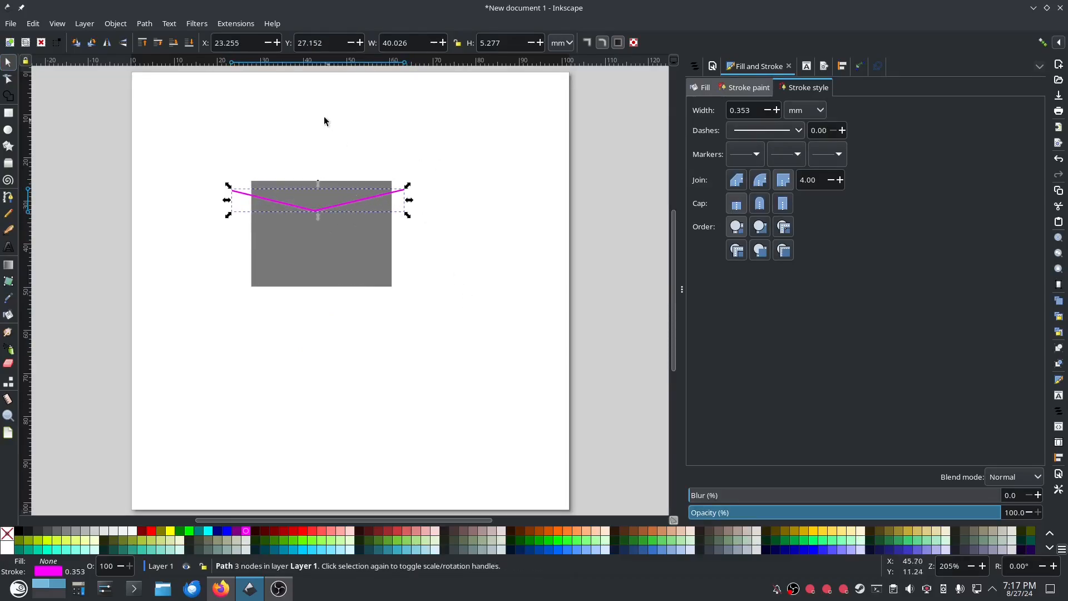
Step: Convert the V-shaped path to an Ink/Stitch guide line
click(237, 24)
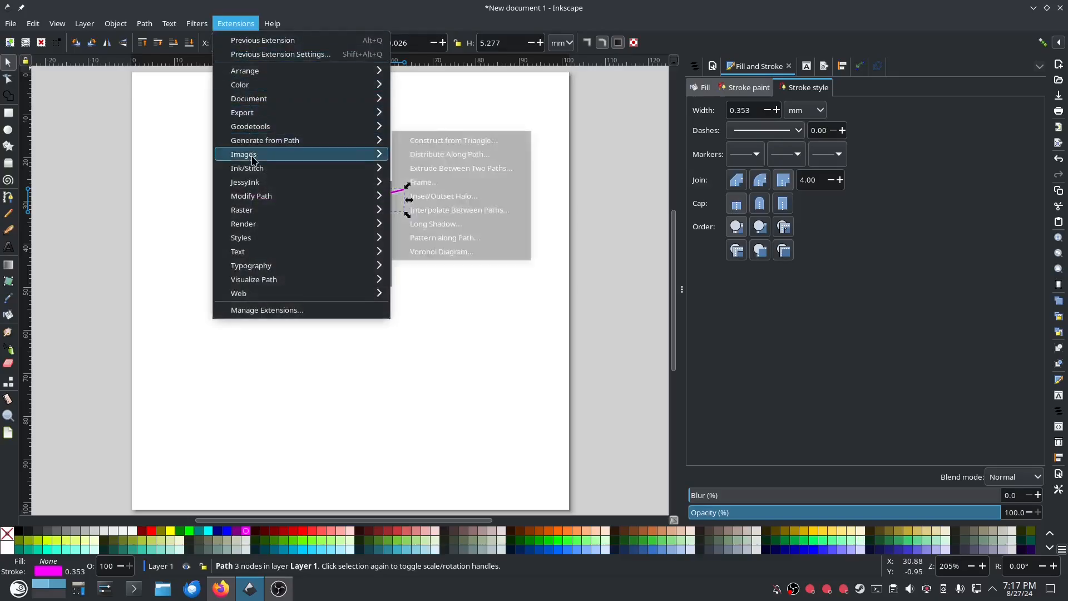
mouse_move(251, 169)
mouse_move(499, 209)
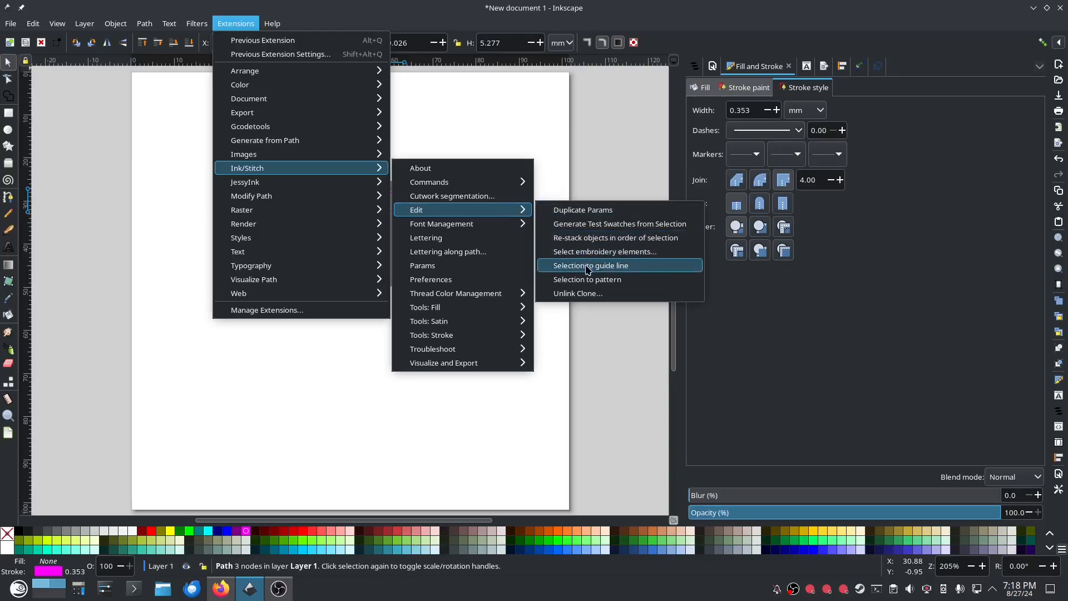
click(616, 269)
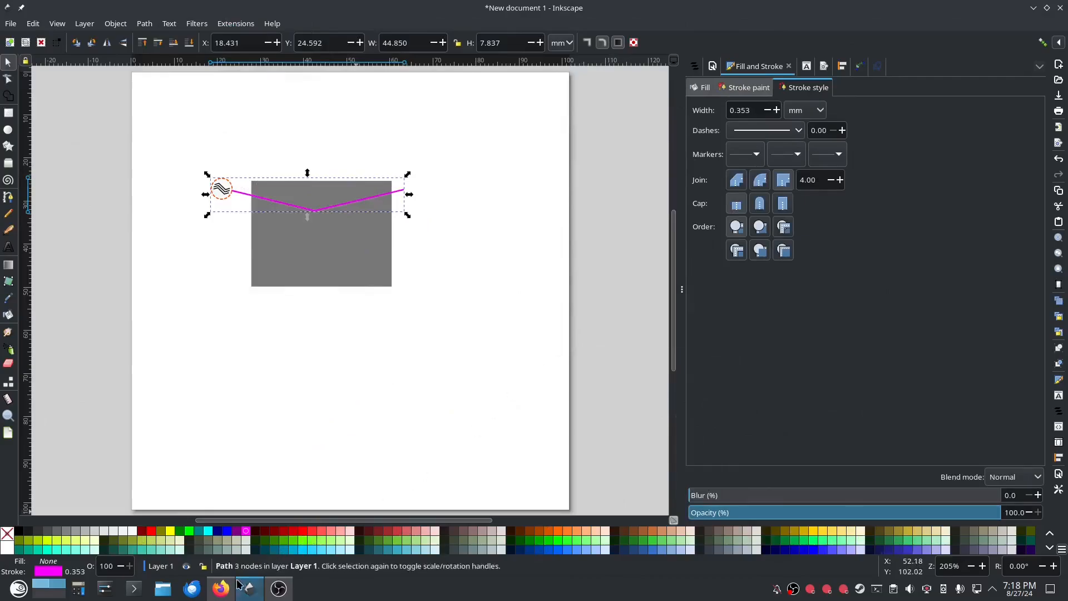
Step: Preview the Guided Fill on the rectangle together with its guide line in the Ink/Stitch Params, and apply it
click(334, 268)
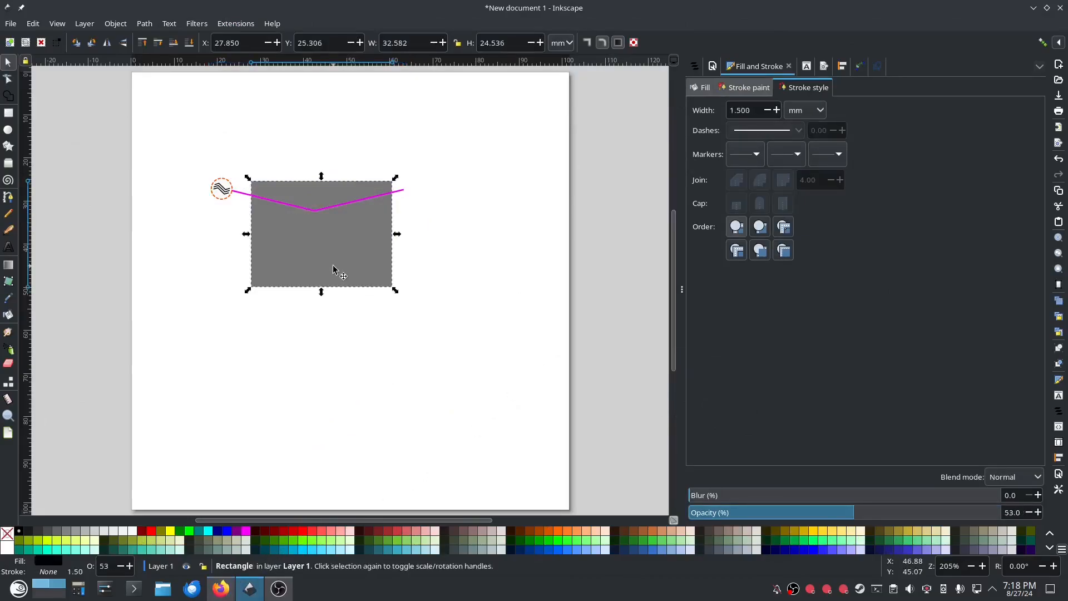
shift+click(245, 190)
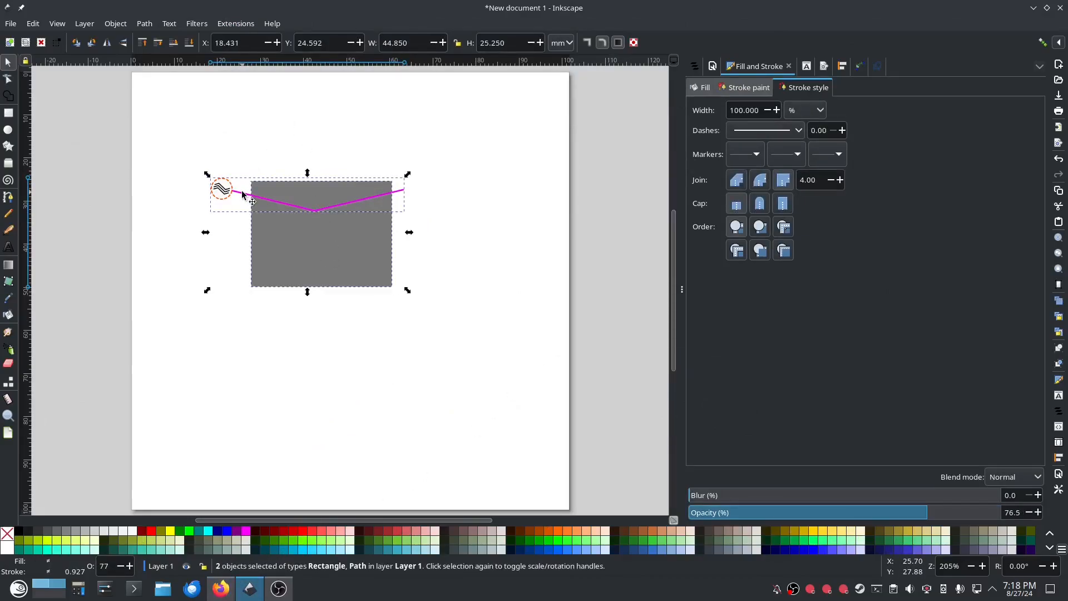
click(236, 24)
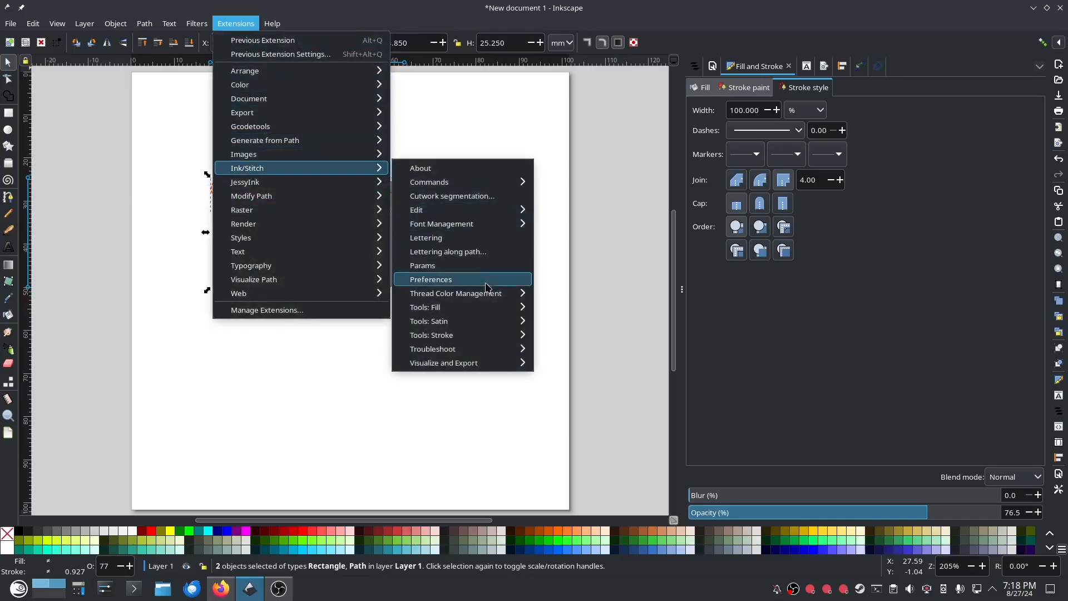
click(440, 267)
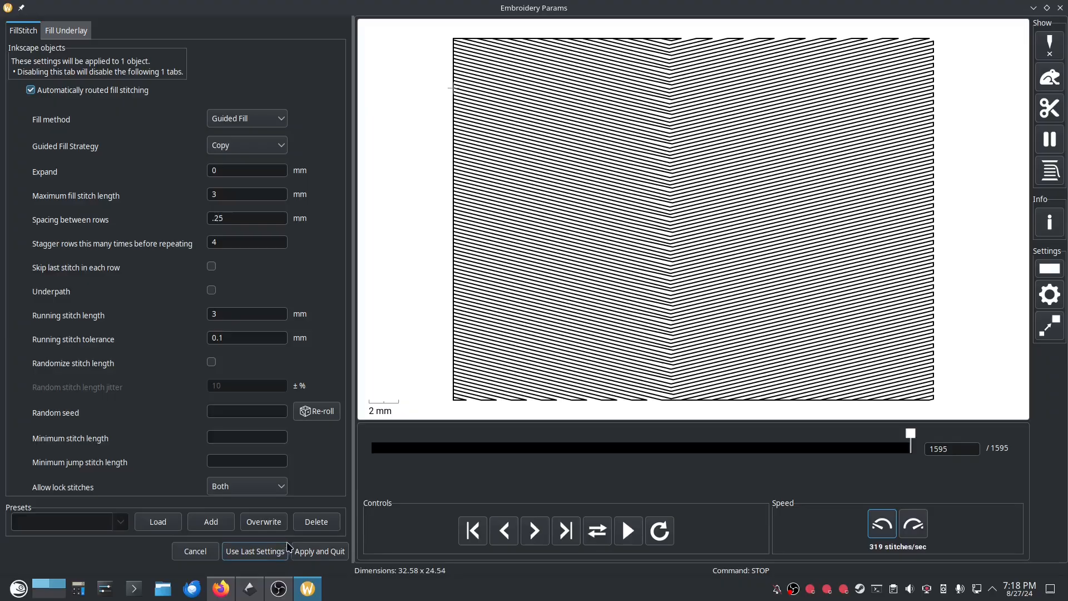
click(319, 550)
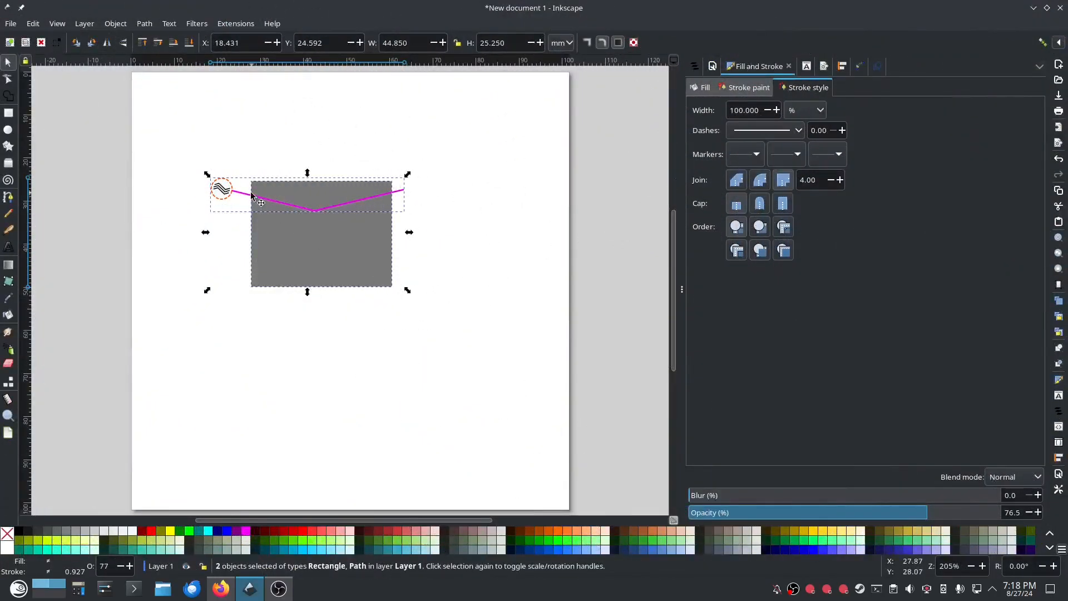
Step: Delete the guide line and preview the rectangle's Guided Fill without it in the Ink/Stitch Params
click(520, 231)
click(242, 195)
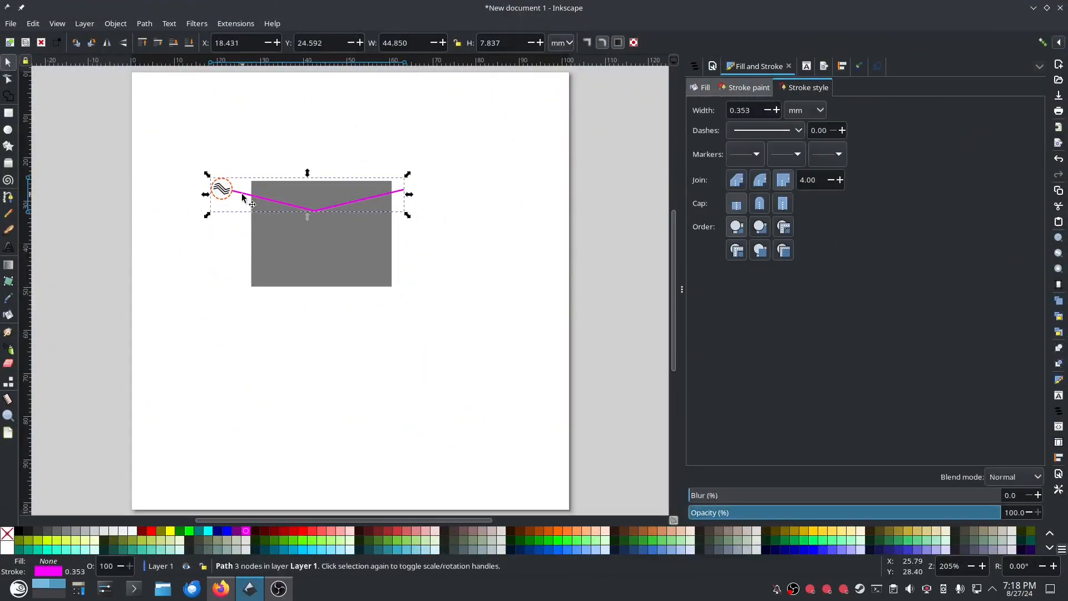
key(Delete)
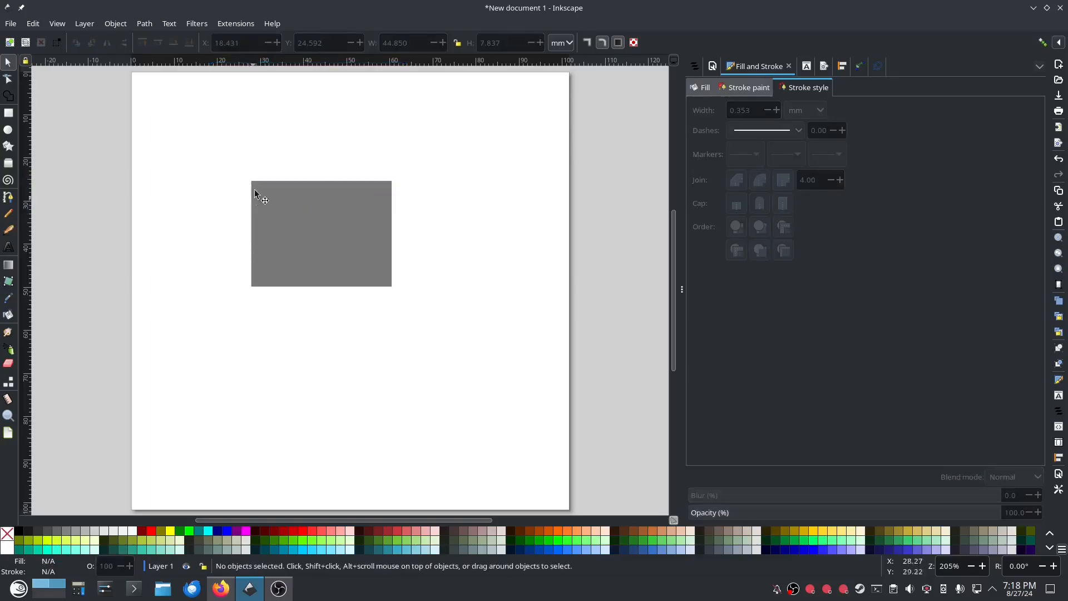
click(236, 23)
mouse_move(248, 169)
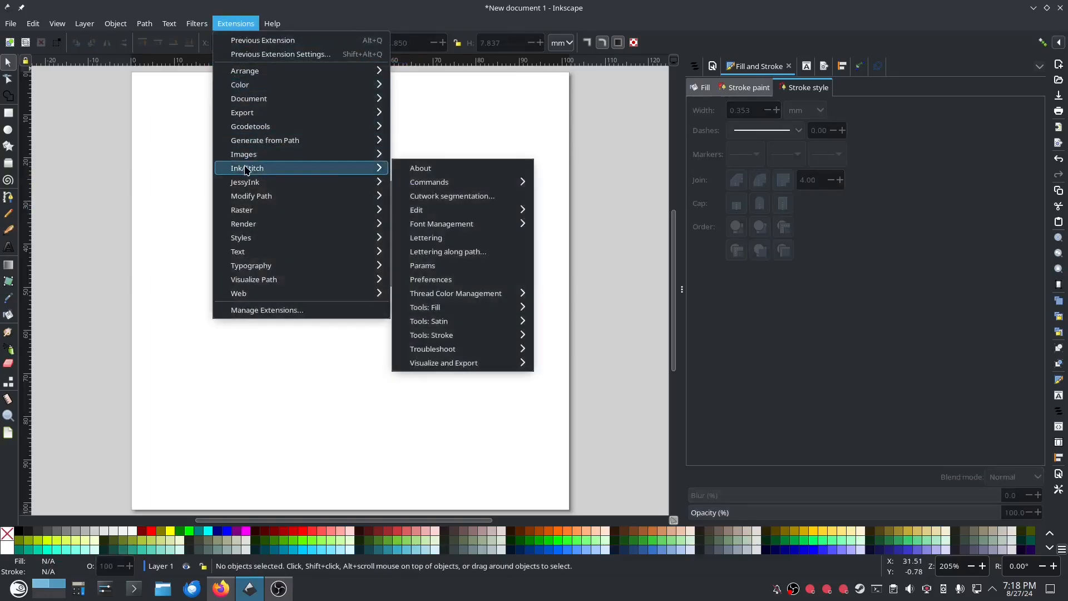
click(416, 269)
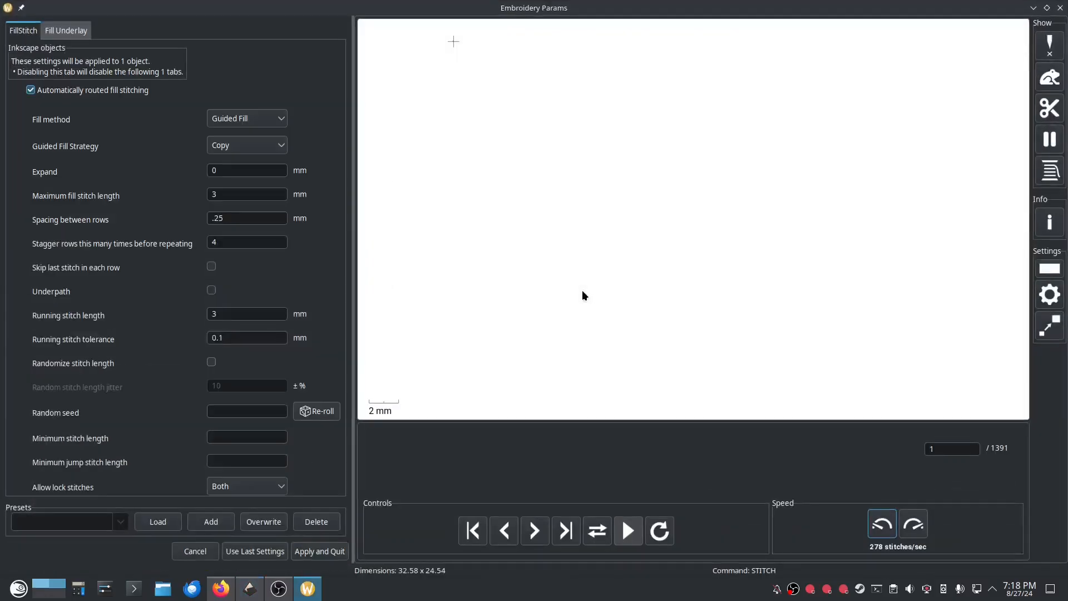
click(1060, 8)
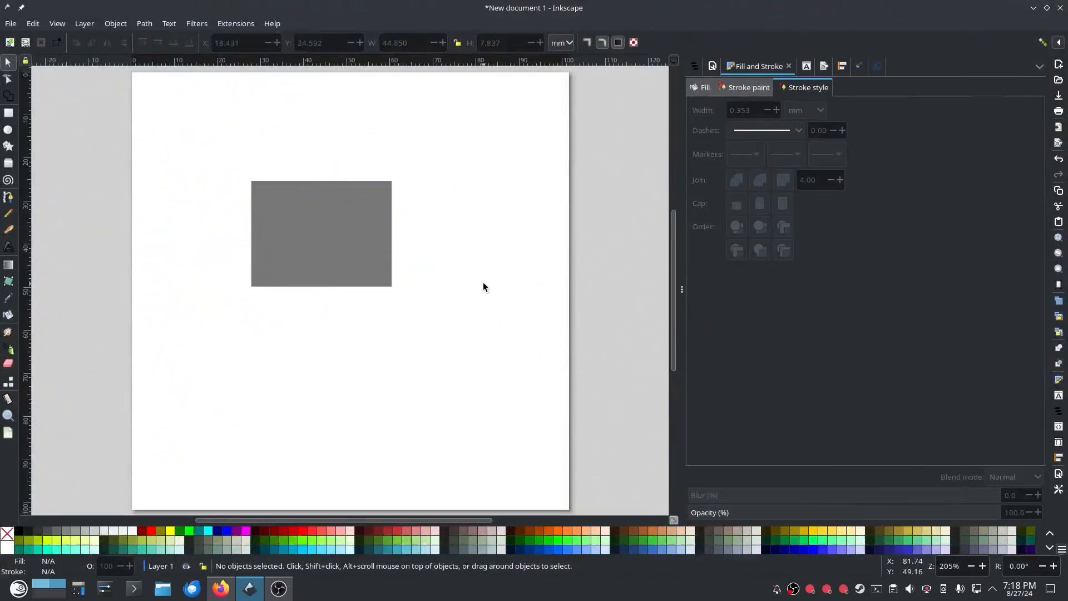
Step: Preview the rectangle with the Linear Gradient Fill method in the Ink/Stitch Params
click(295, 199)
click(234, 25)
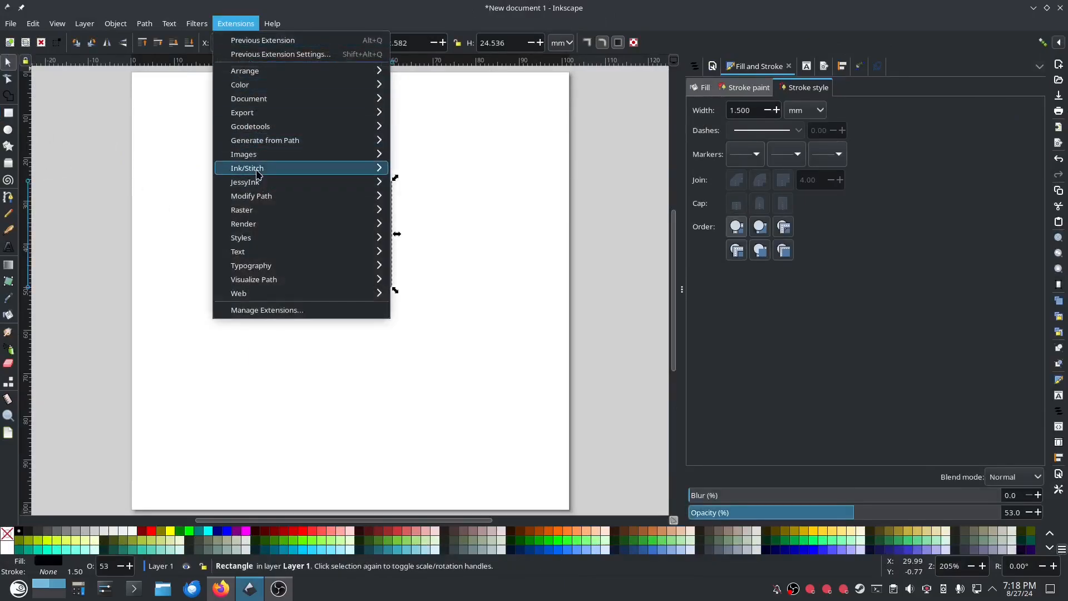
mouse_move(257, 170)
click(446, 266)
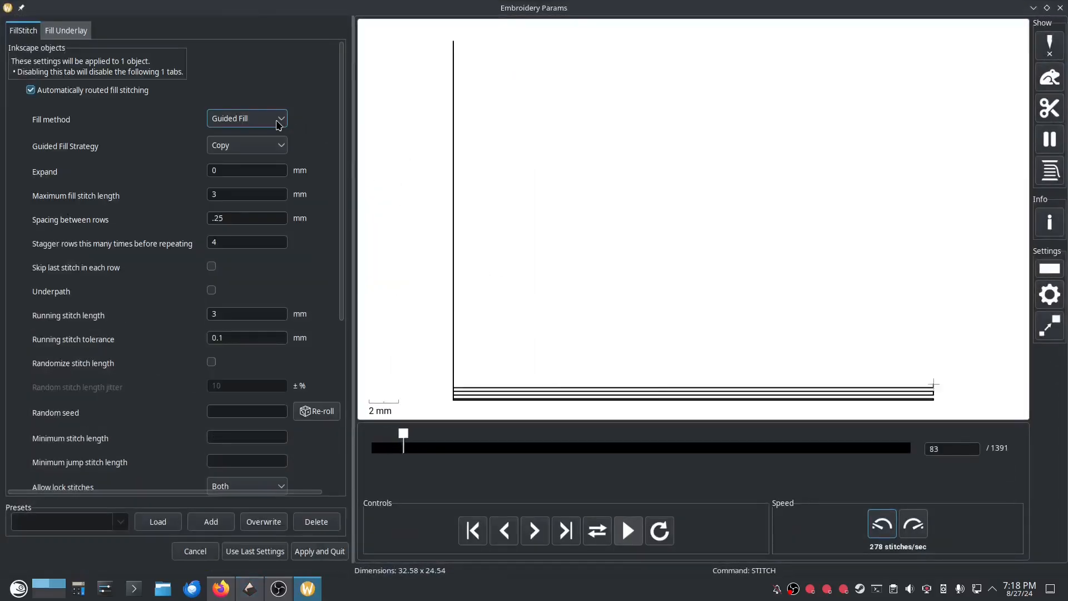
click(279, 120)
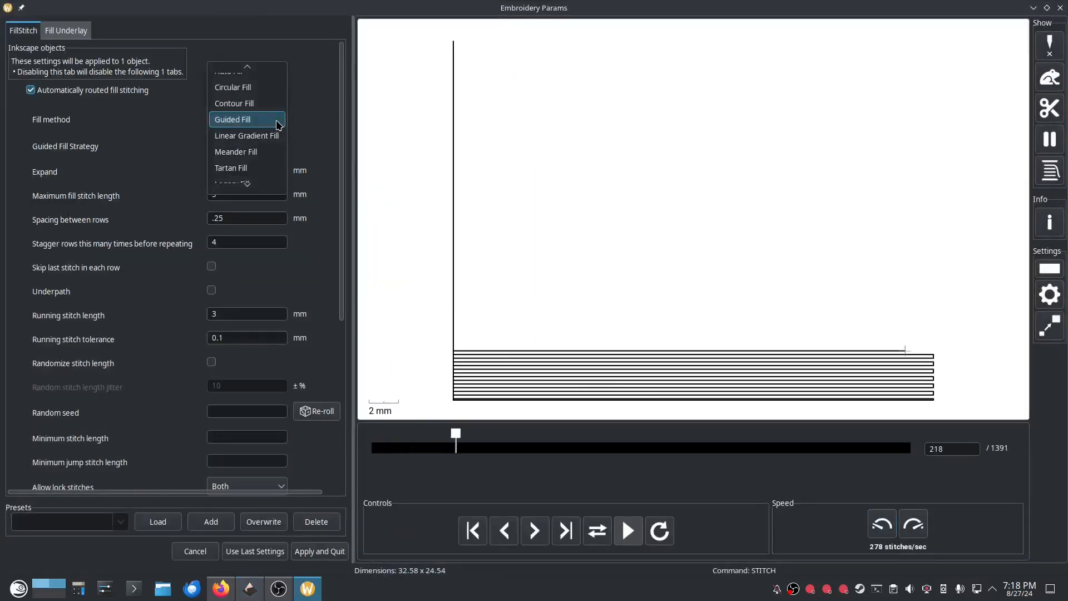
click(276, 136)
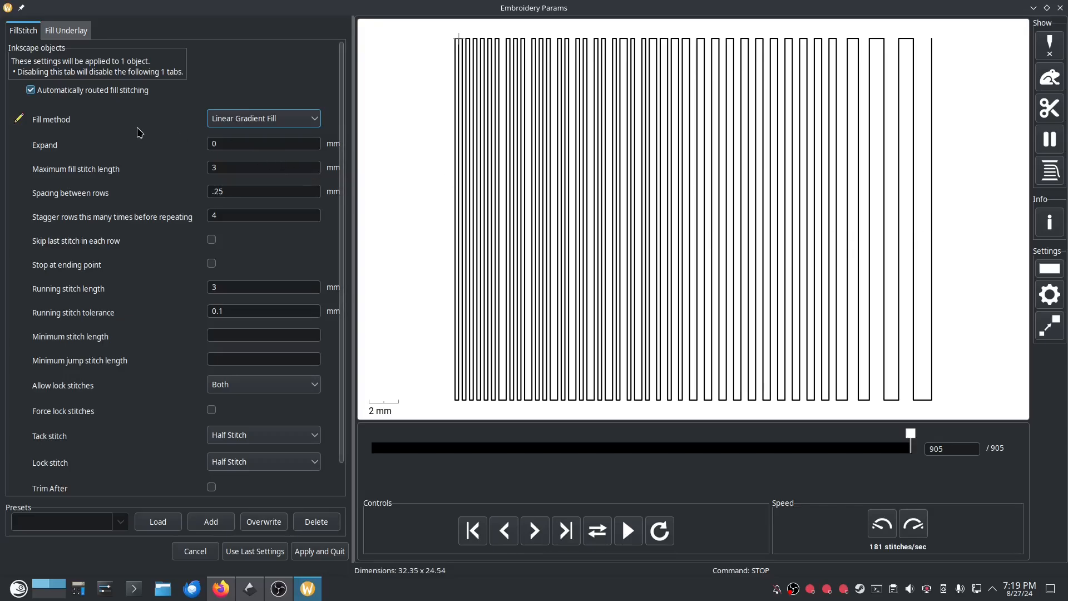
Step: Preview the Meander Fill method on the rectangle and close the parameters without applying them
click(292, 120)
click(261, 136)
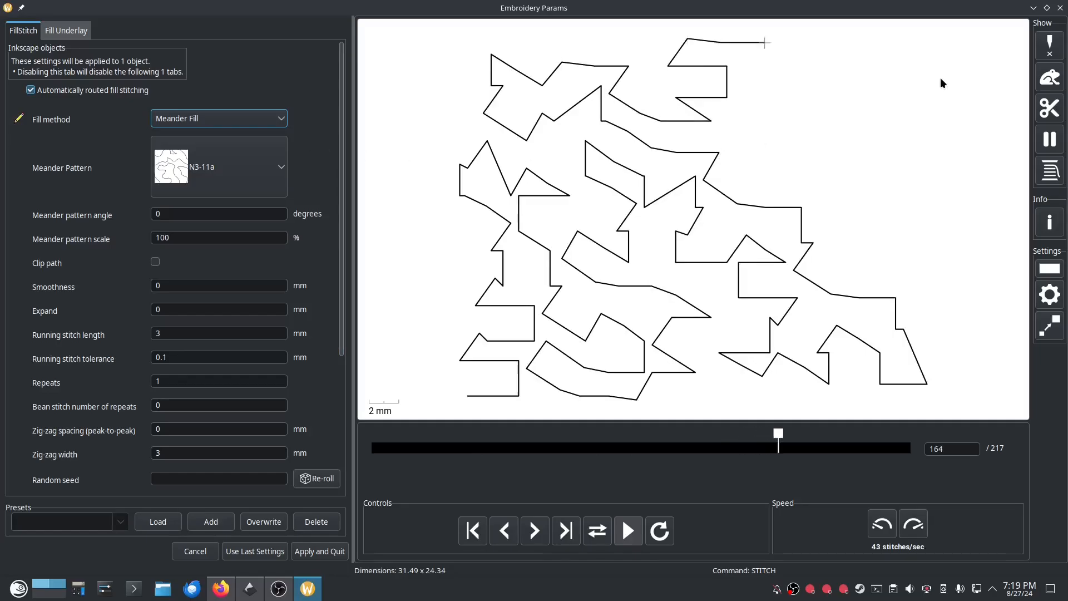
click(1056, 8)
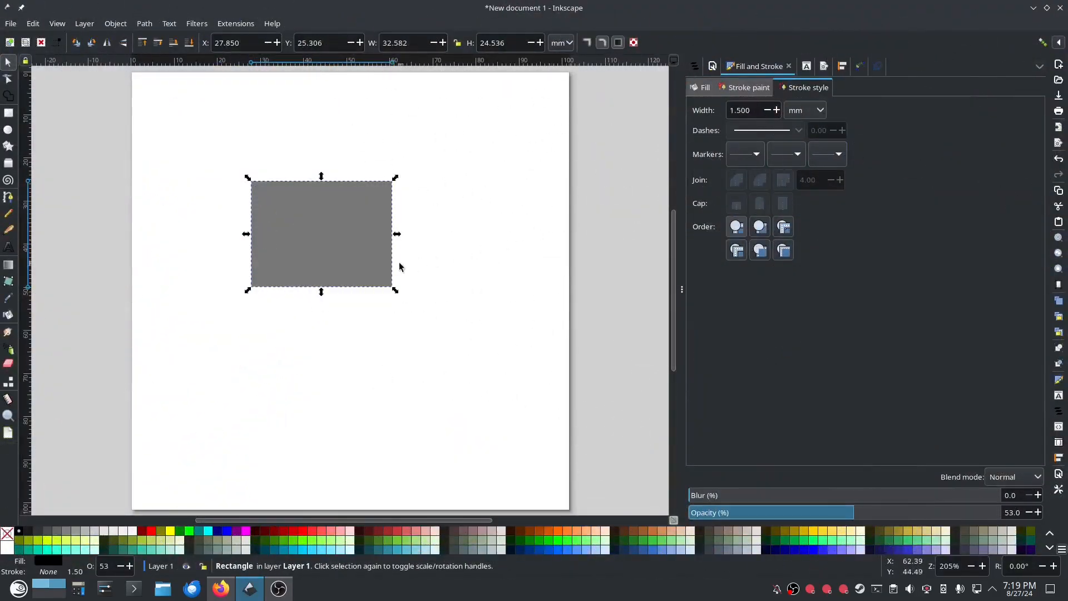
Step: Delete the rectangle and add the text "HS" in DejaVu Sans Bold at 150 pt
key(Delete)
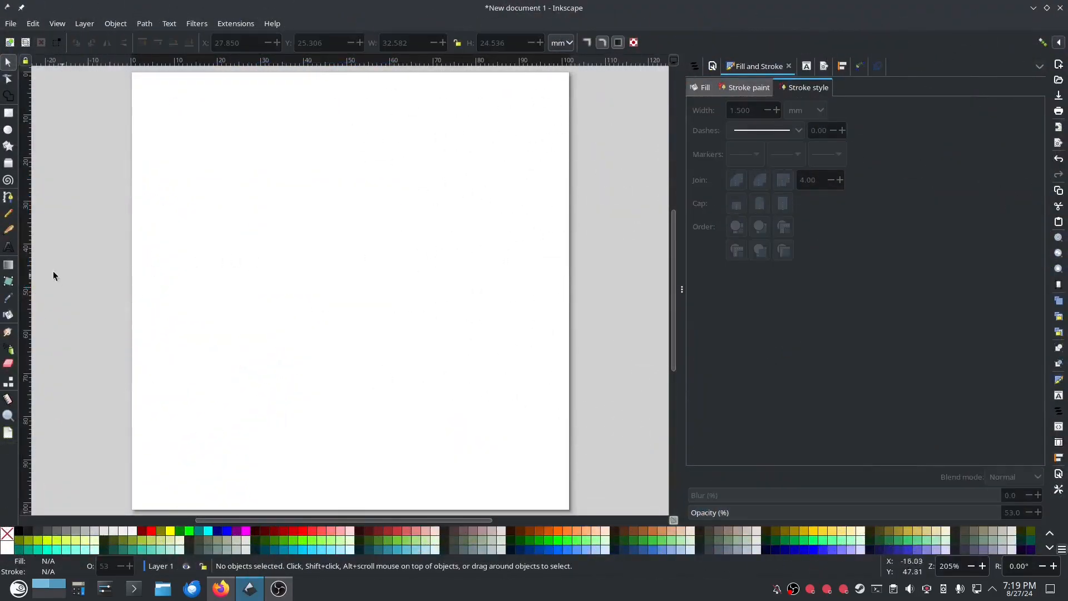
click(8, 246)
click(223, 332)
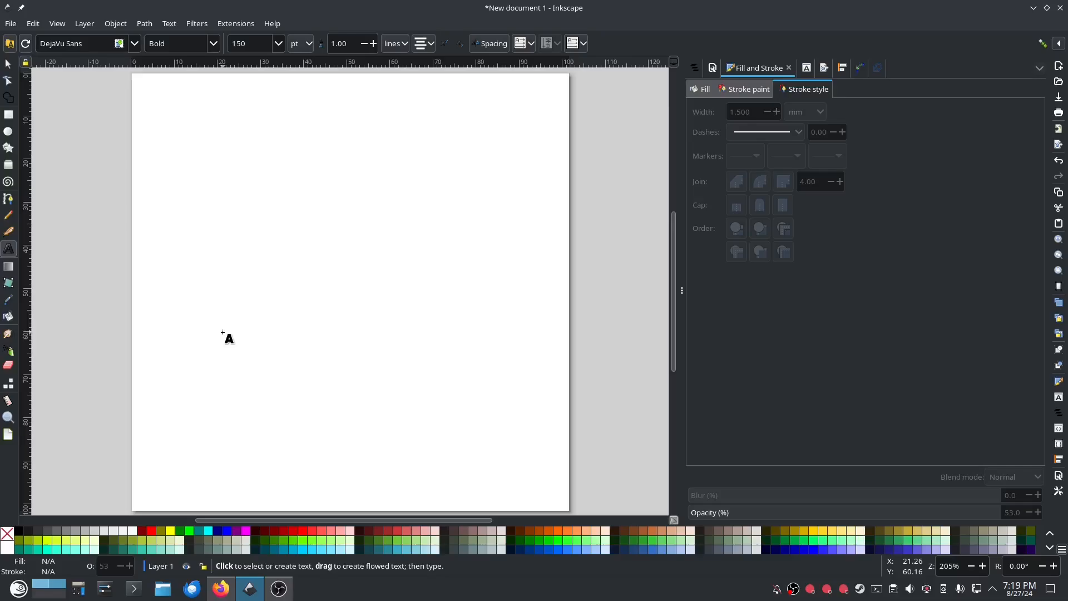
text(HS)
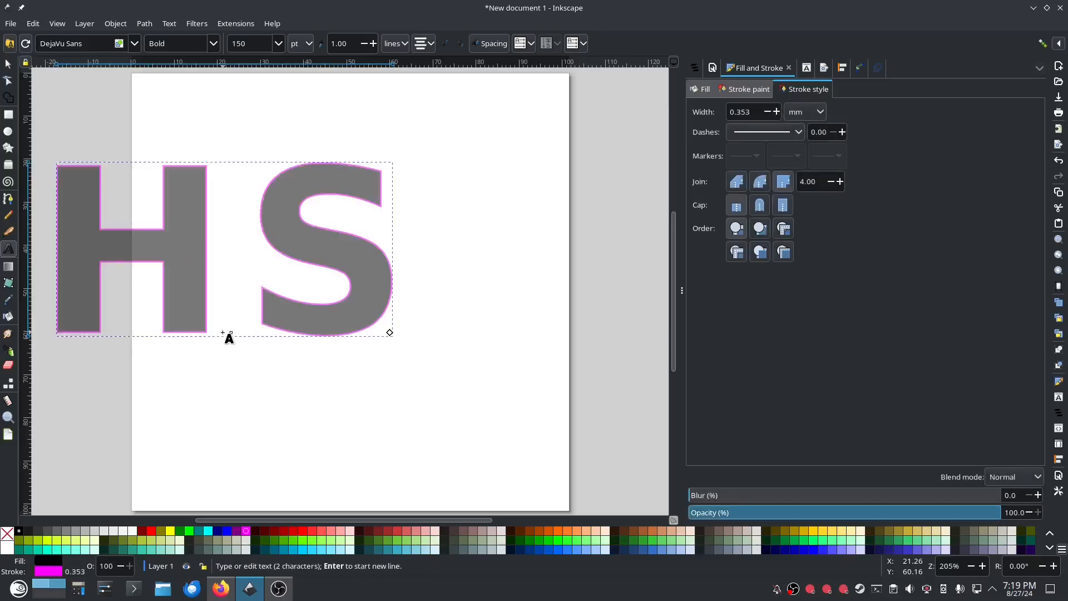
Step: Move the "HS" text fully onto the page, to about X 14 mm and Y 28 mm
click(8, 64)
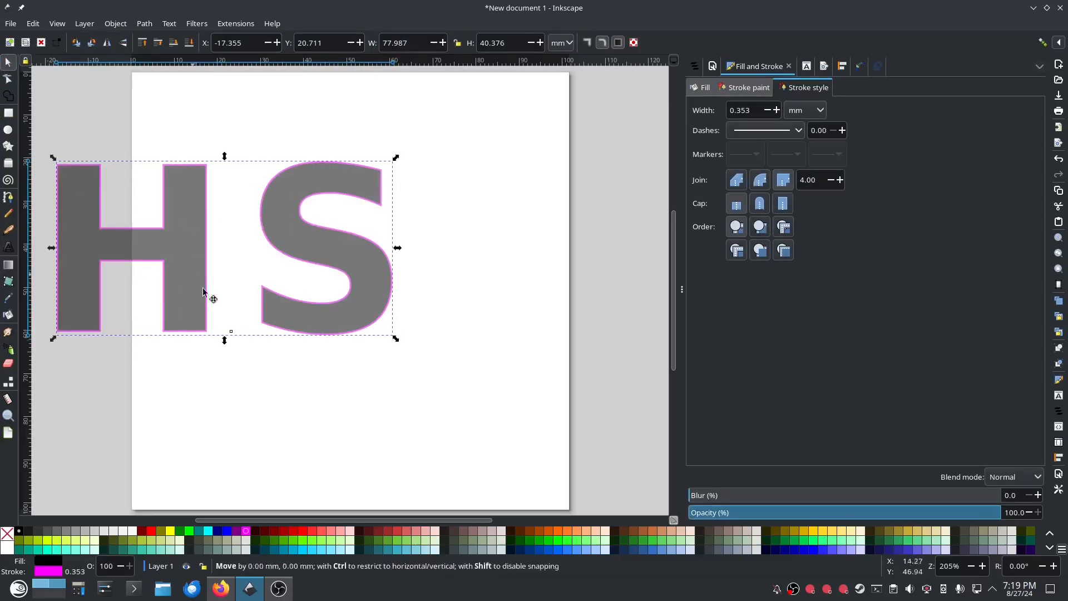
drag(202, 275, 350, 301)
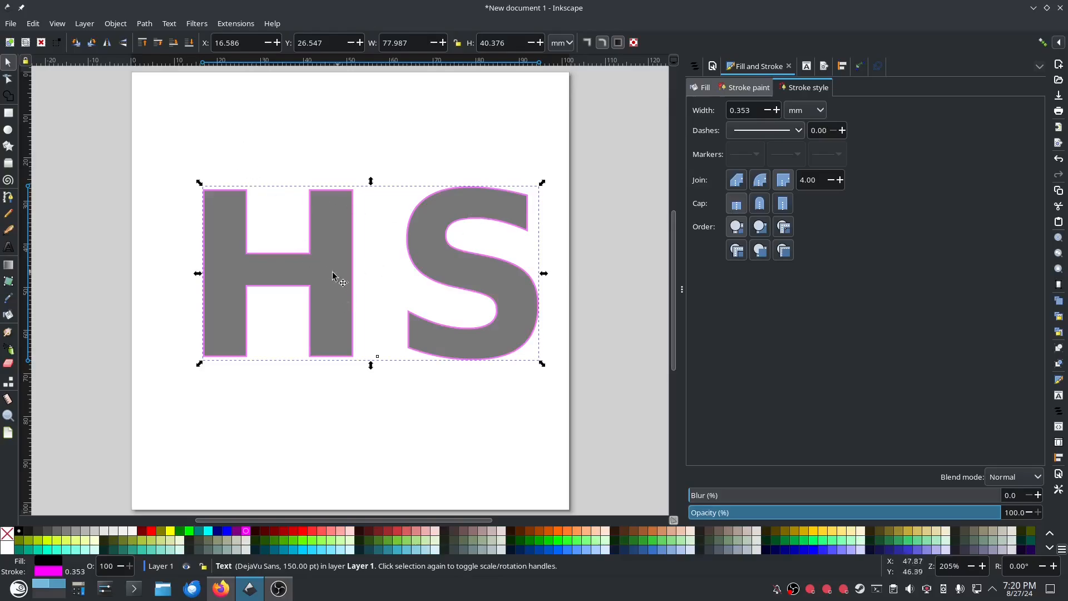
drag(312, 262, 301, 266)
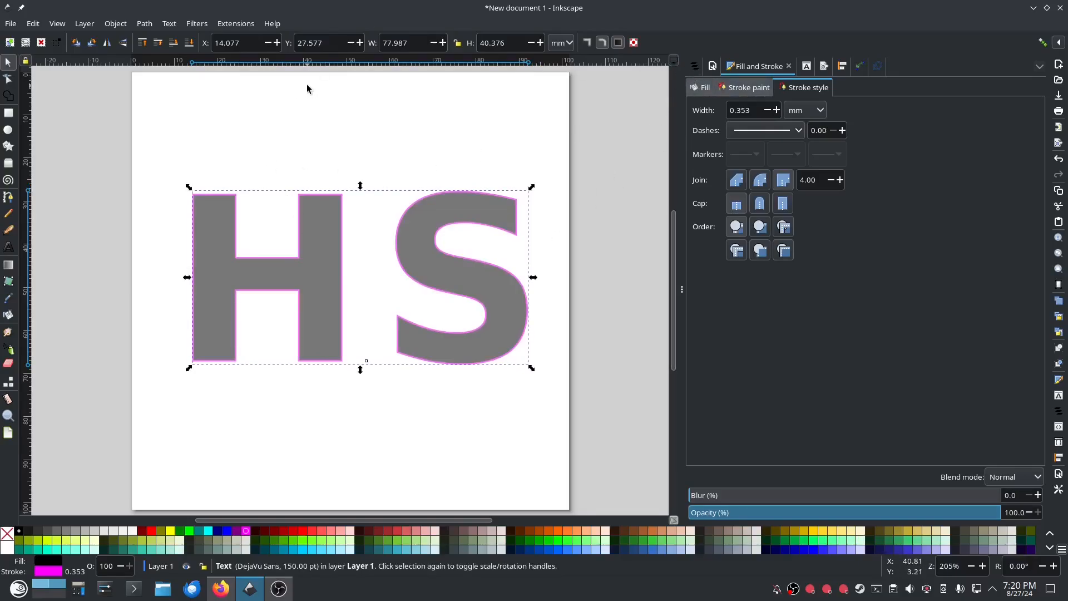
Step: Convert the text to a path and separate its letters with Ink/Stitch Break Apart Fill Objects, using the Simple method
click(143, 23)
click(165, 32)
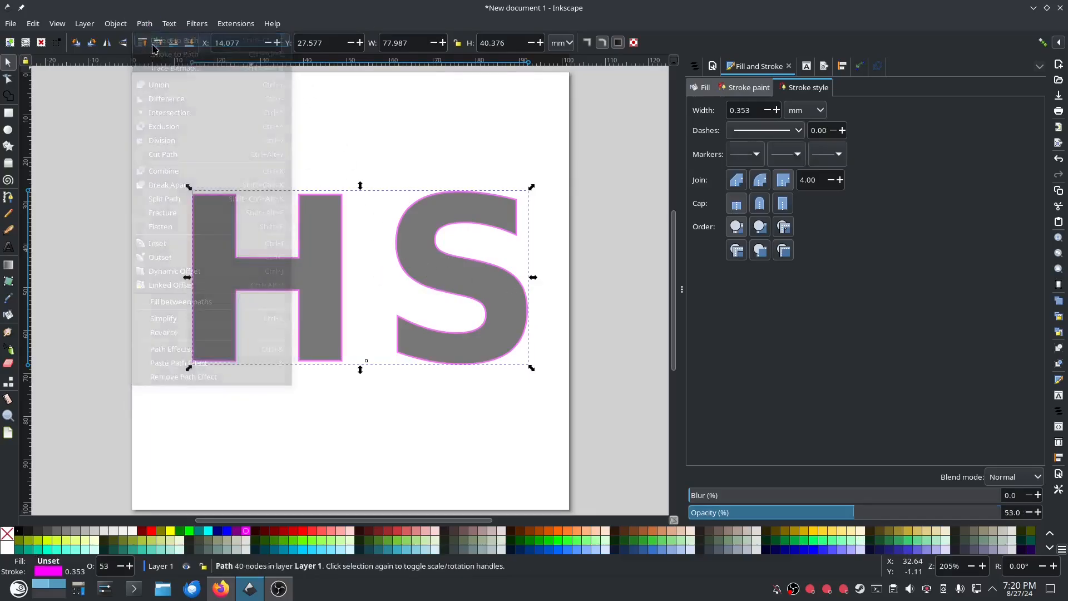
click(235, 23)
mouse_move(272, 170)
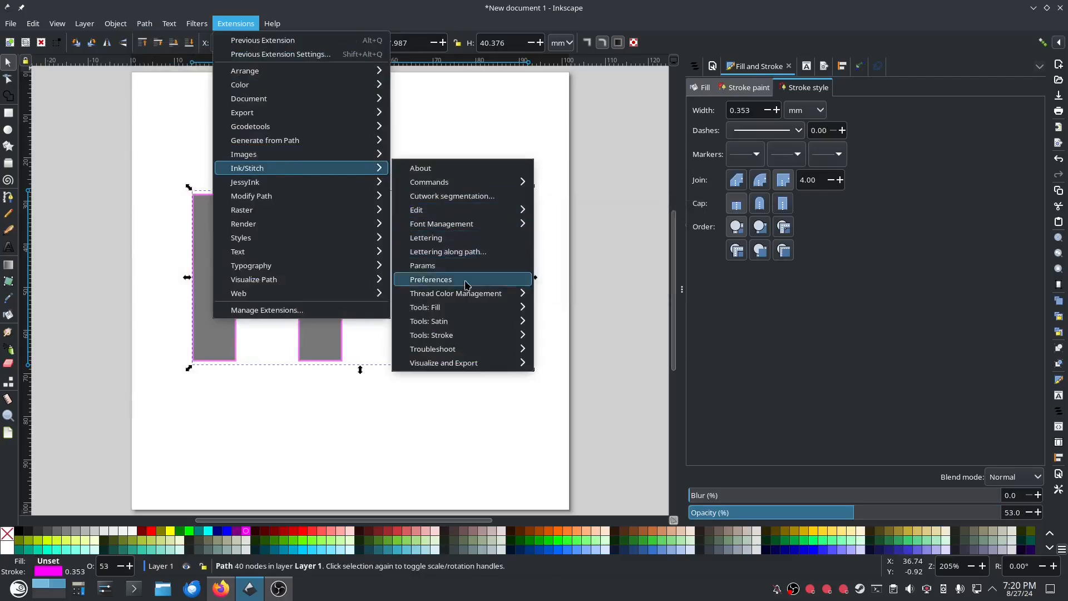
mouse_move(452, 308)
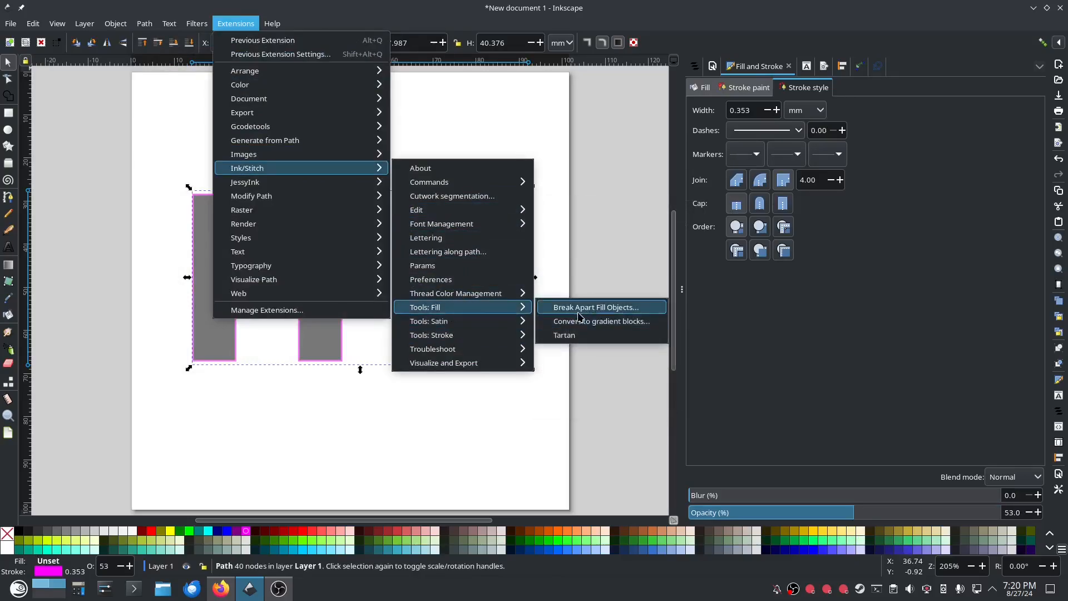
click(589, 308)
click(646, 362)
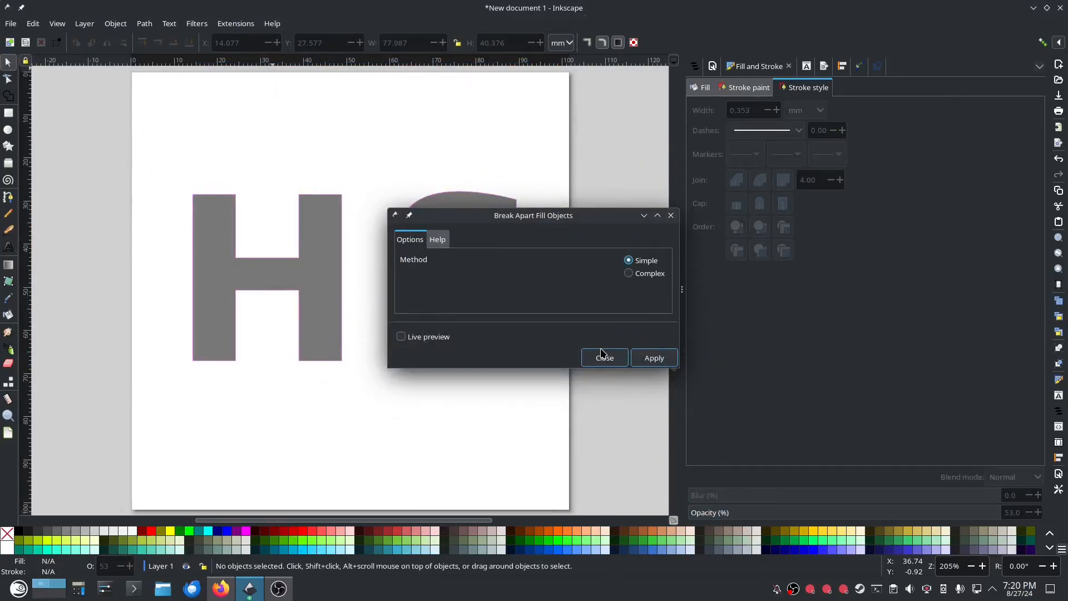
click(605, 359)
Step: Select both the H and S letters and remove their stroke paint
click(328, 290)
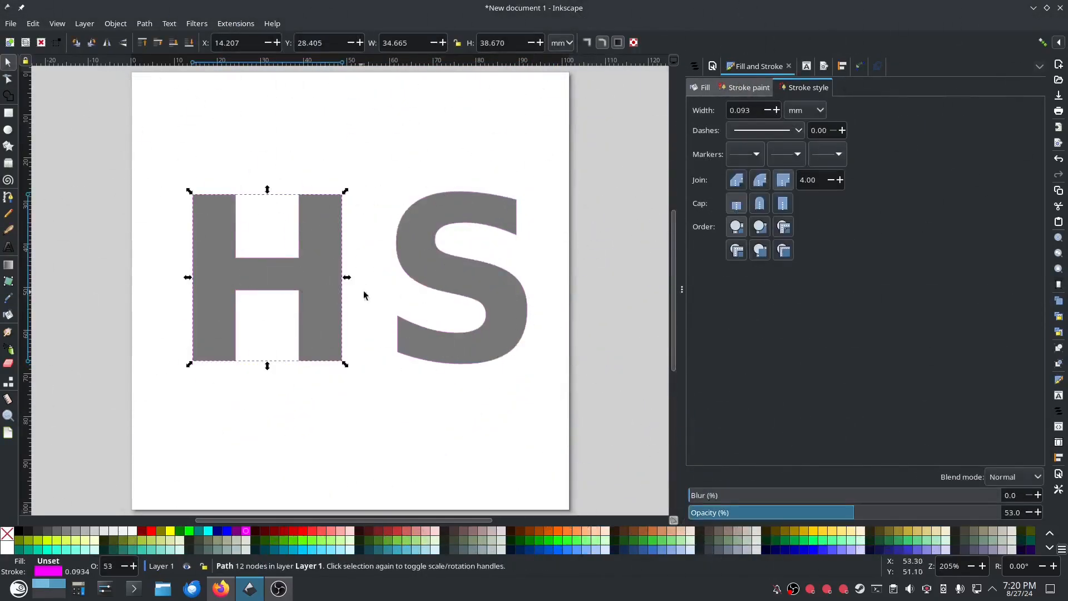
click(423, 271)
click(320, 260)
click(418, 257)
drag(561, 392, 125, 170)
click(746, 88)
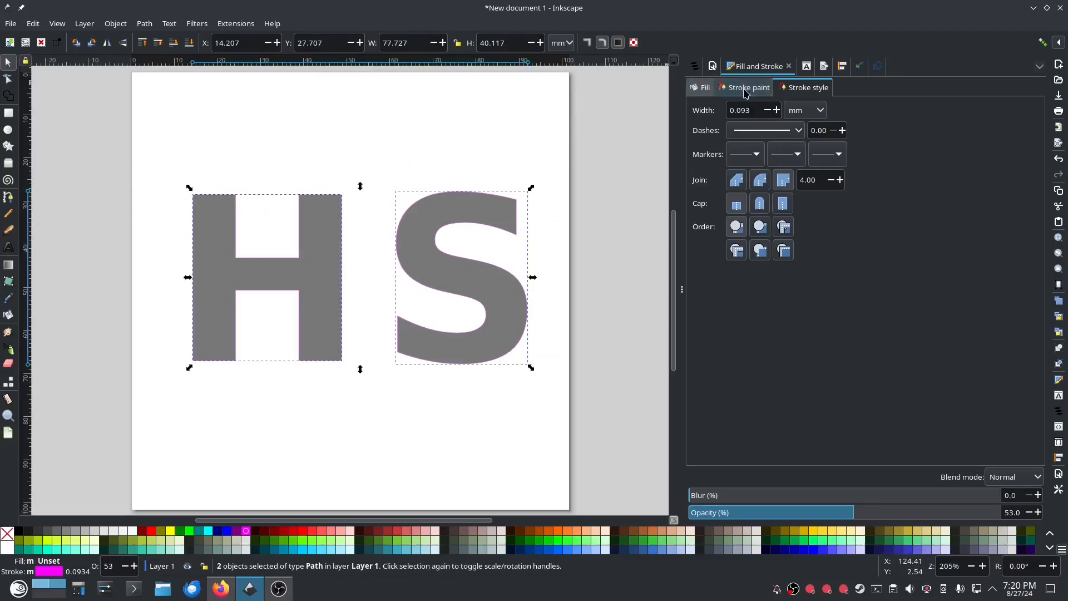
click(696, 107)
Step: Give both letters a flat red fill and 100% opacity
click(700, 89)
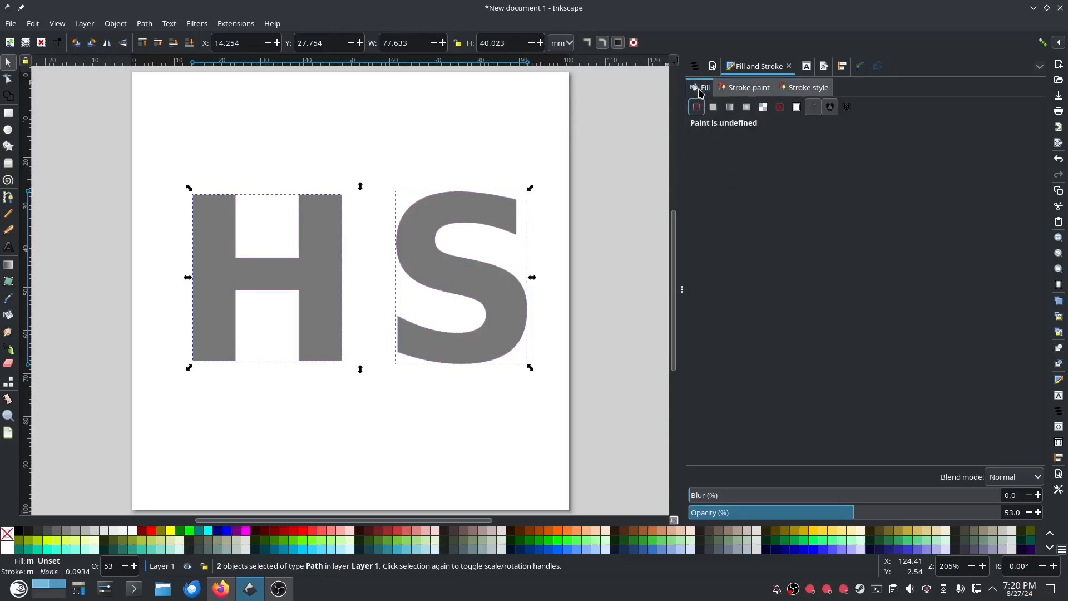
click(714, 107)
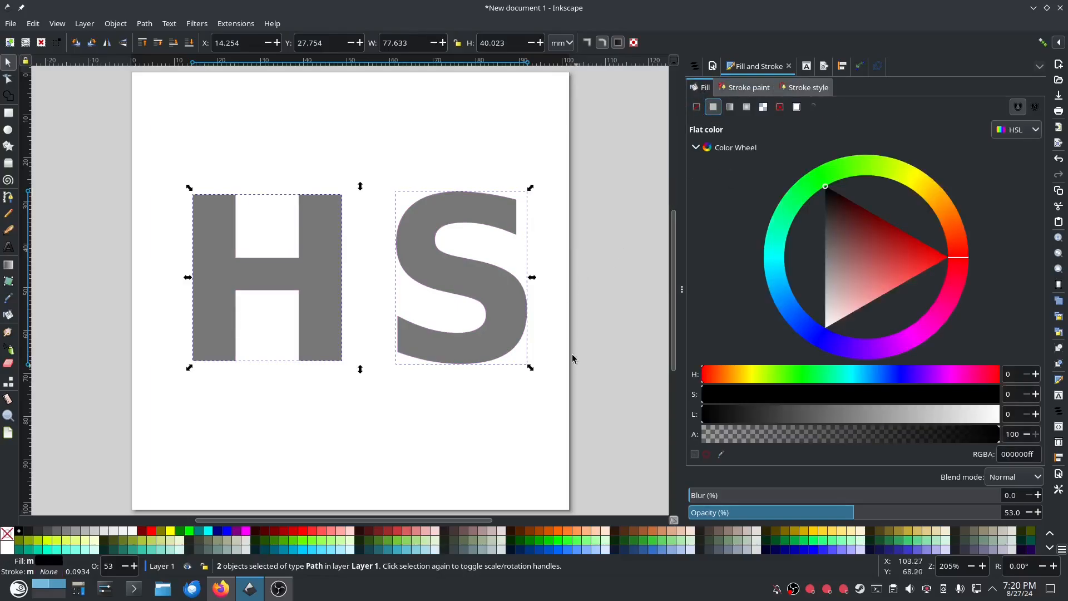
click(151, 531)
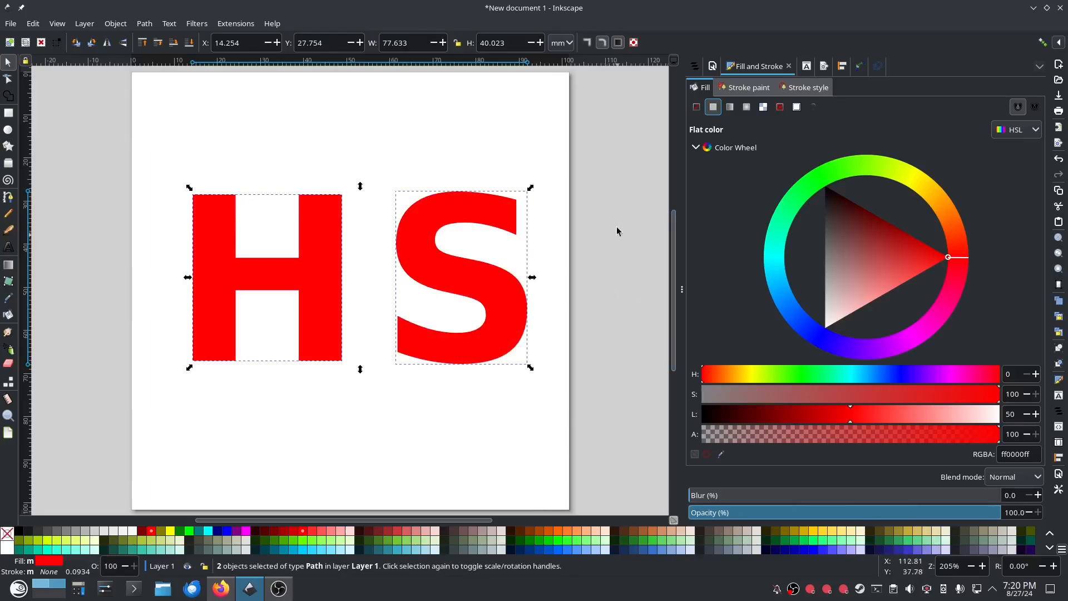
Step: Group the two letter paths and duplicate the group in place
click(693, 67)
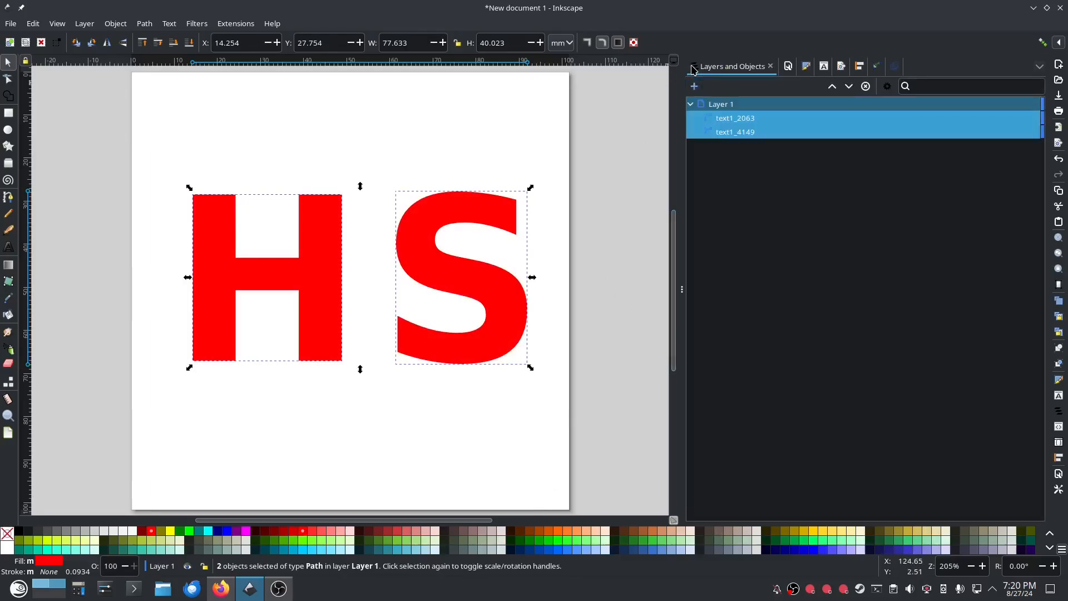
click(739, 118)
shift+click(746, 131)
click(115, 23)
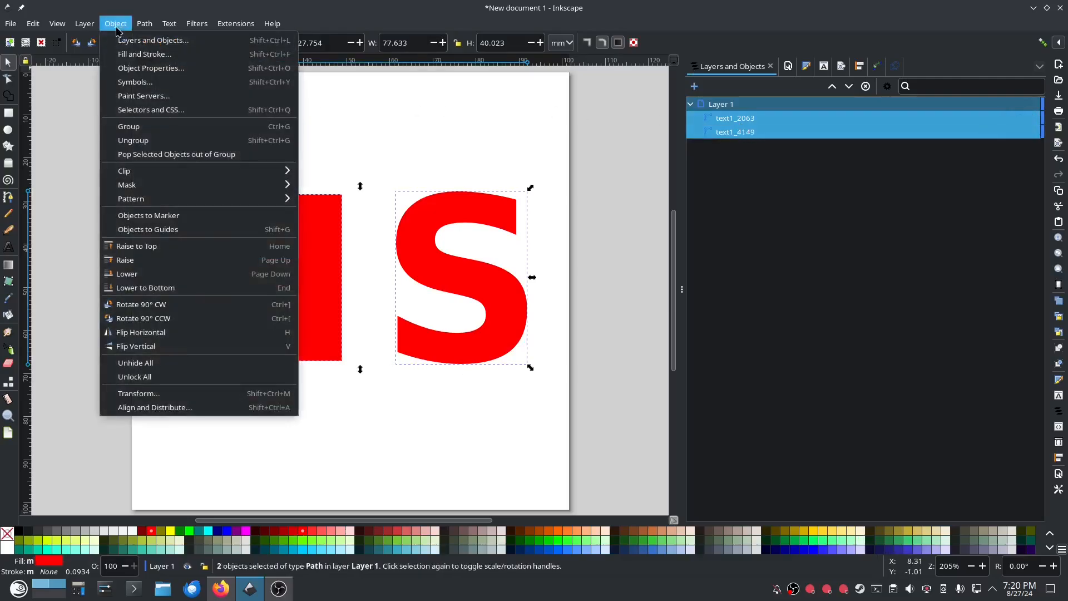
click(133, 124)
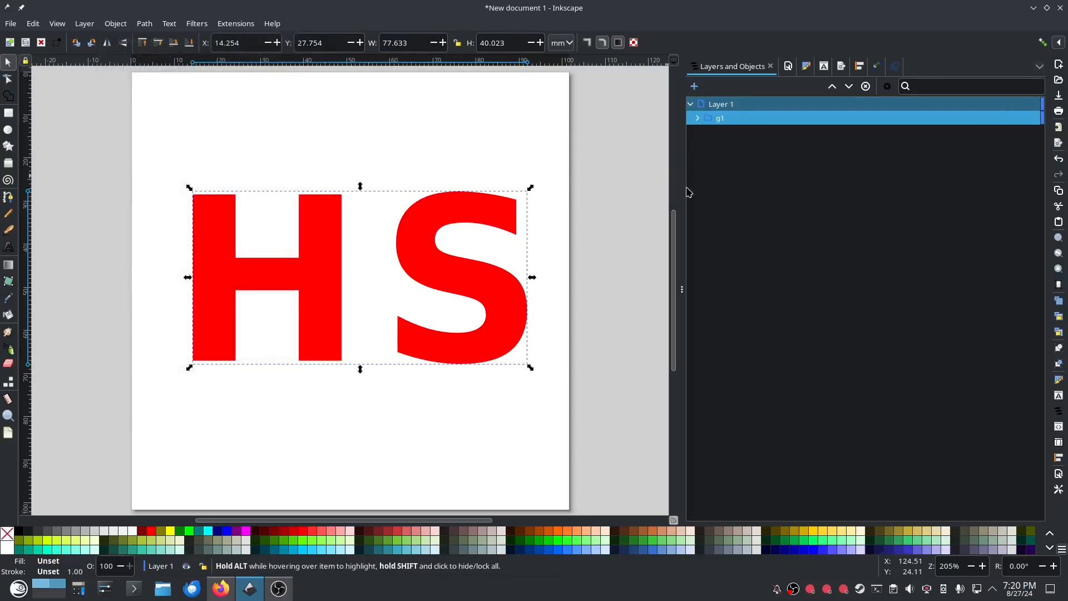
key(ctrl+d)
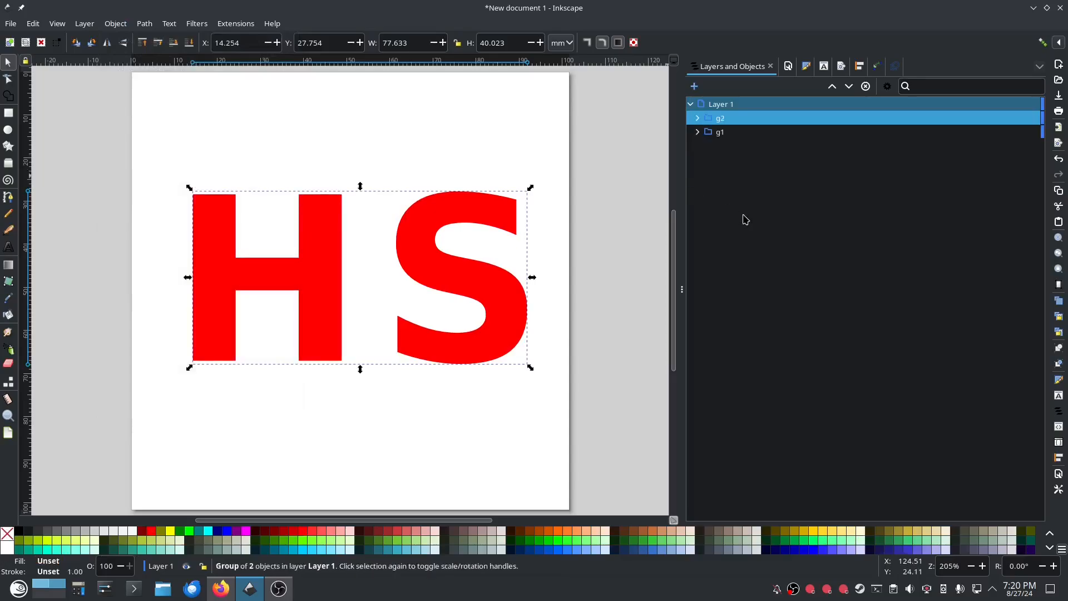
Step: Open the Ink/Stitch Params for the original letter group g1 and set its fill method to Meander Fill
click(729, 136)
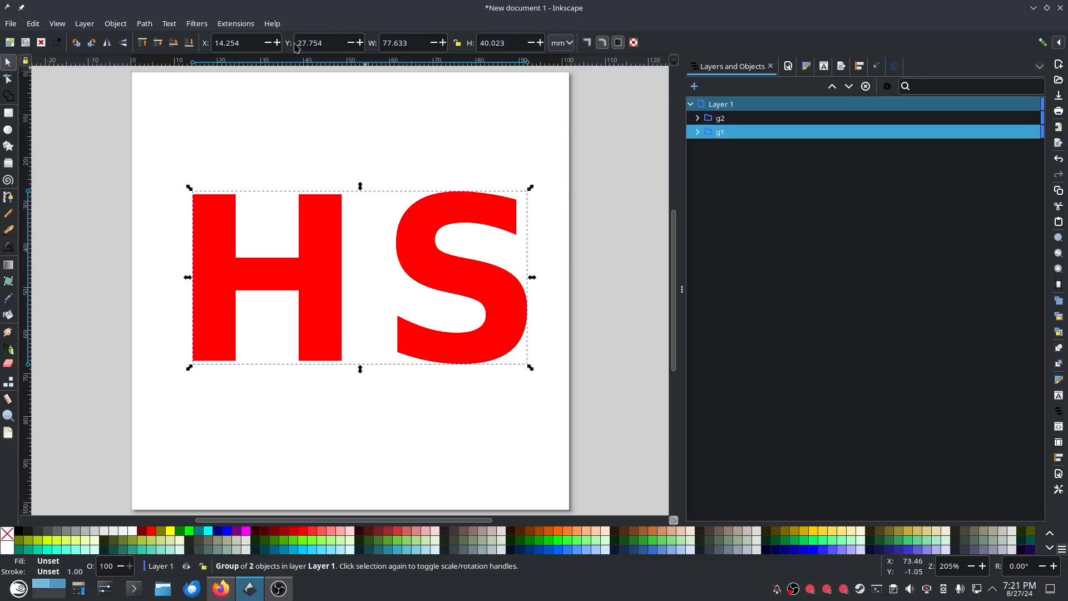
click(235, 23)
mouse_move(261, 168)
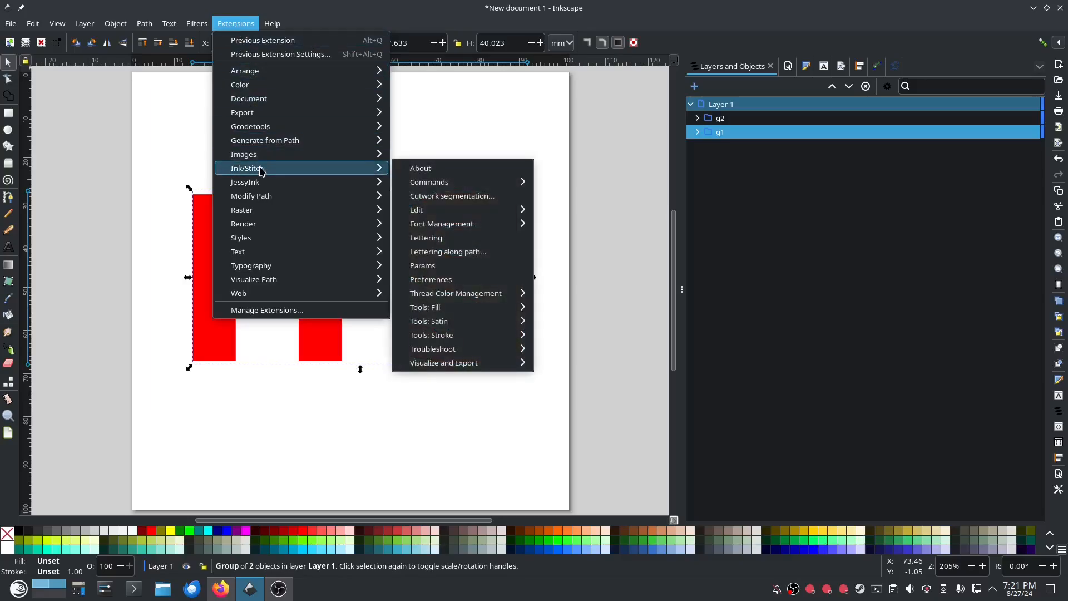
mouse_move(445, 183)
click(442, 268)
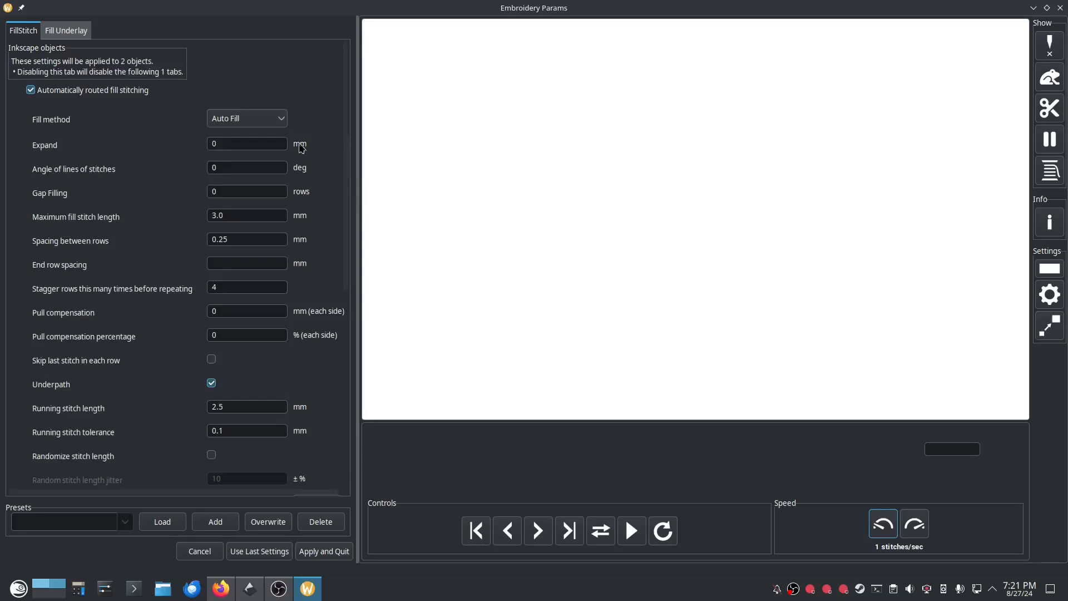
click(271, 120)
click(278, 201)
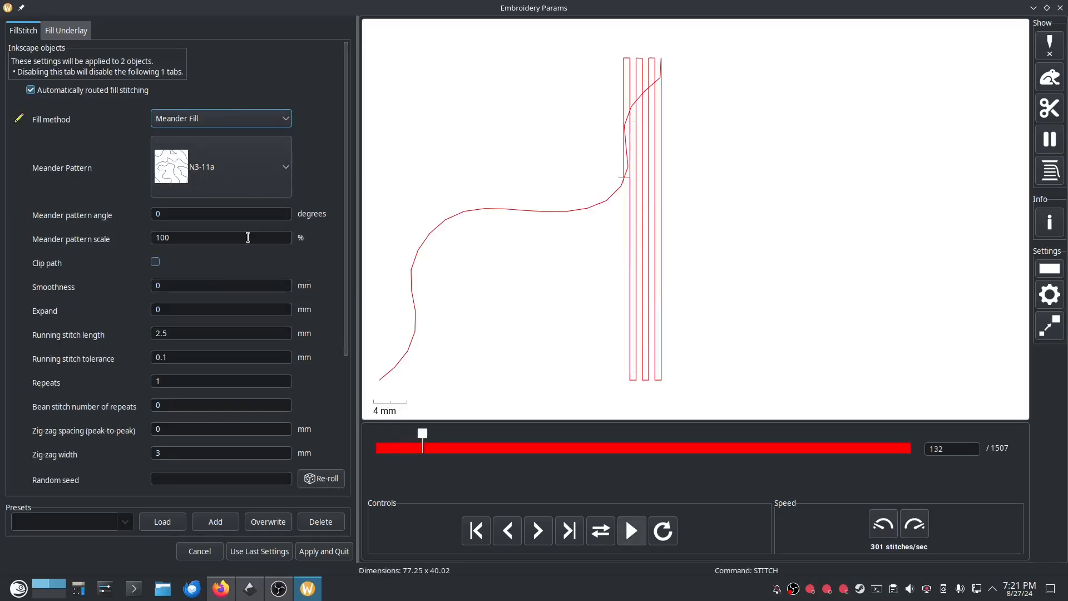
Step: Disable the fill underlay for the letters and return to the fill stitch settings
click(63, 33)
click(31, 79)
click(24, 34)
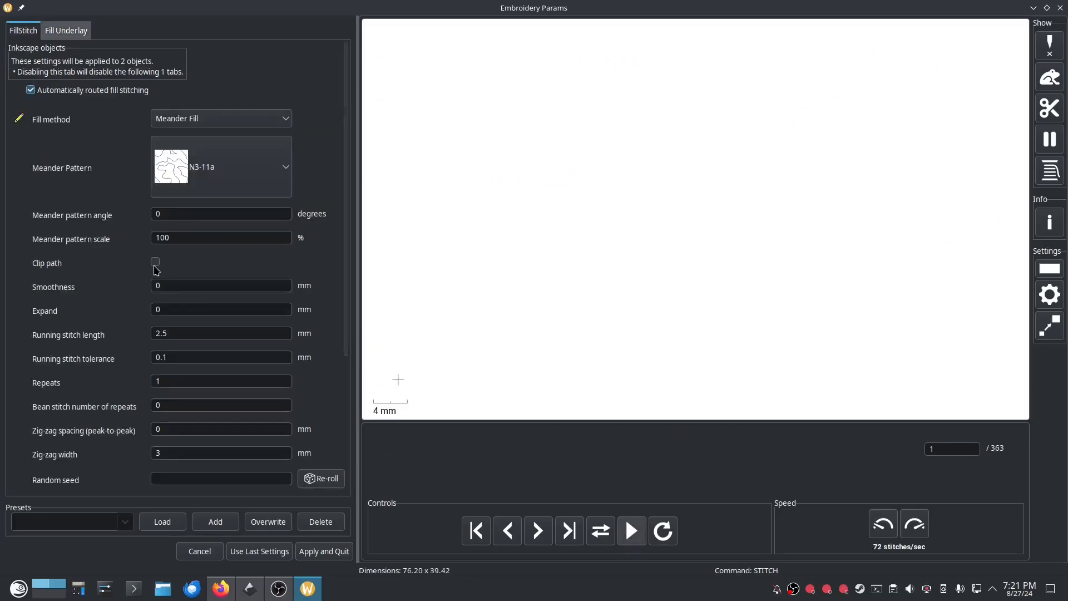
Step: Review the fill stitch settings and set the meander pattern scale to 40%
scroll(310, 329, down, 1)
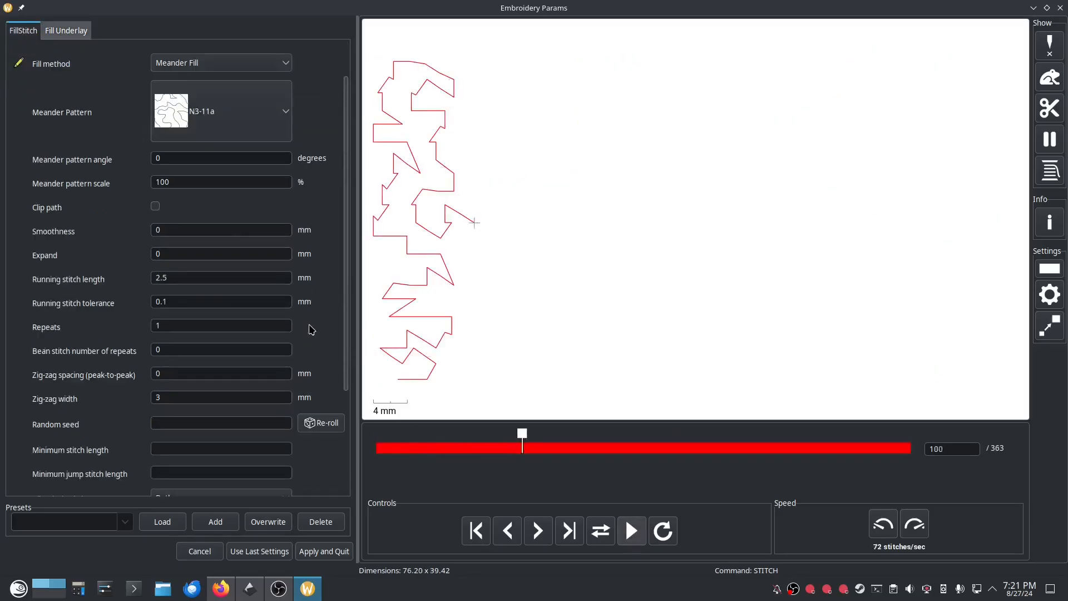
scroll(167, 320, down, 2)
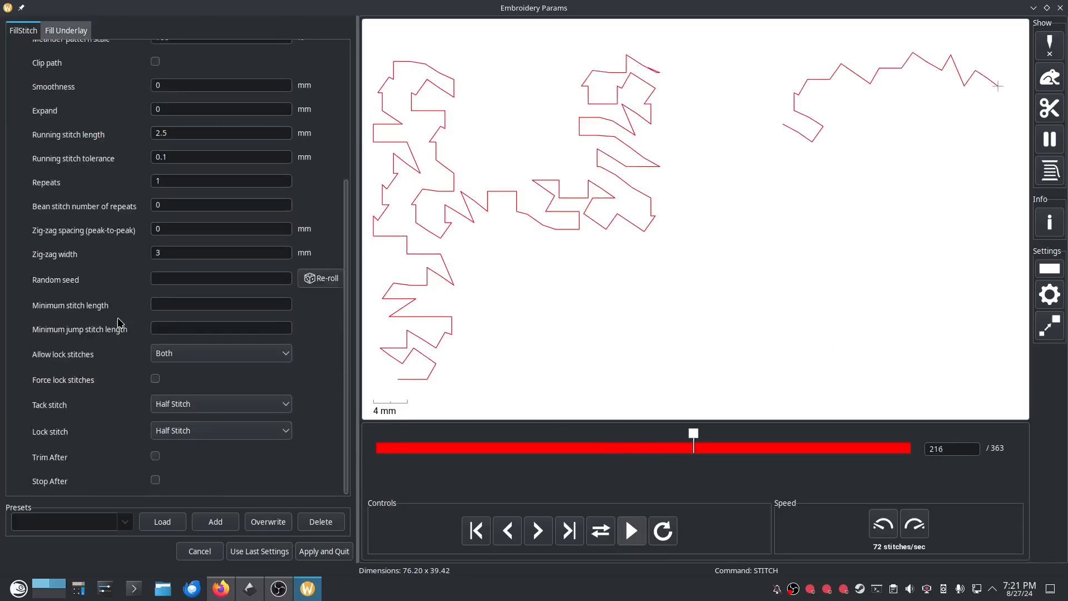
scroll(119, 320, up, 3)
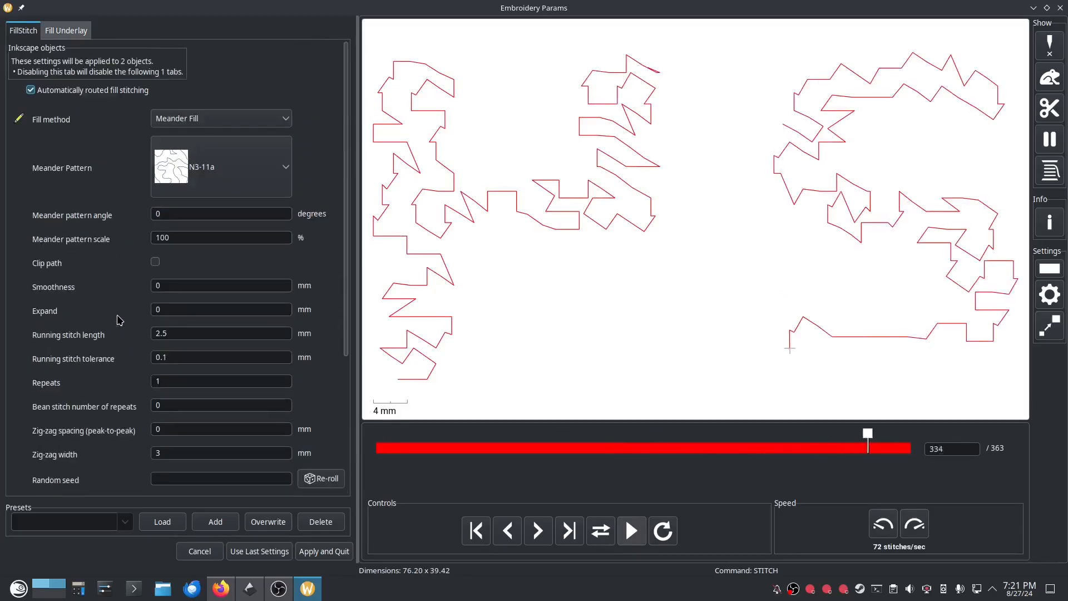
scroll(123, 287, down, 1)
scroll(123, 288, down, 2)
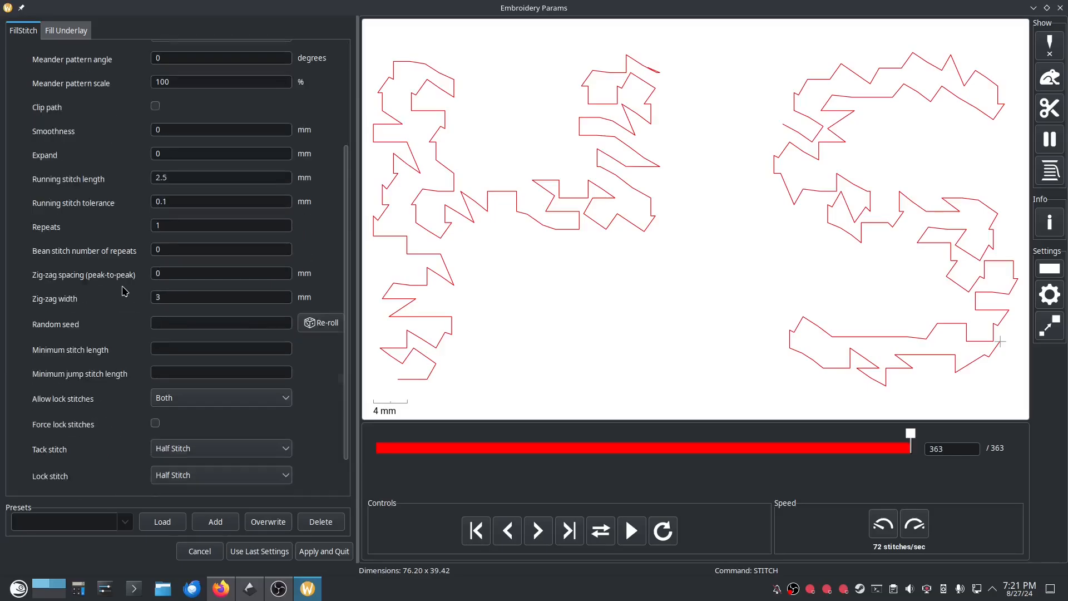
scroll(124, 290, up, 3)
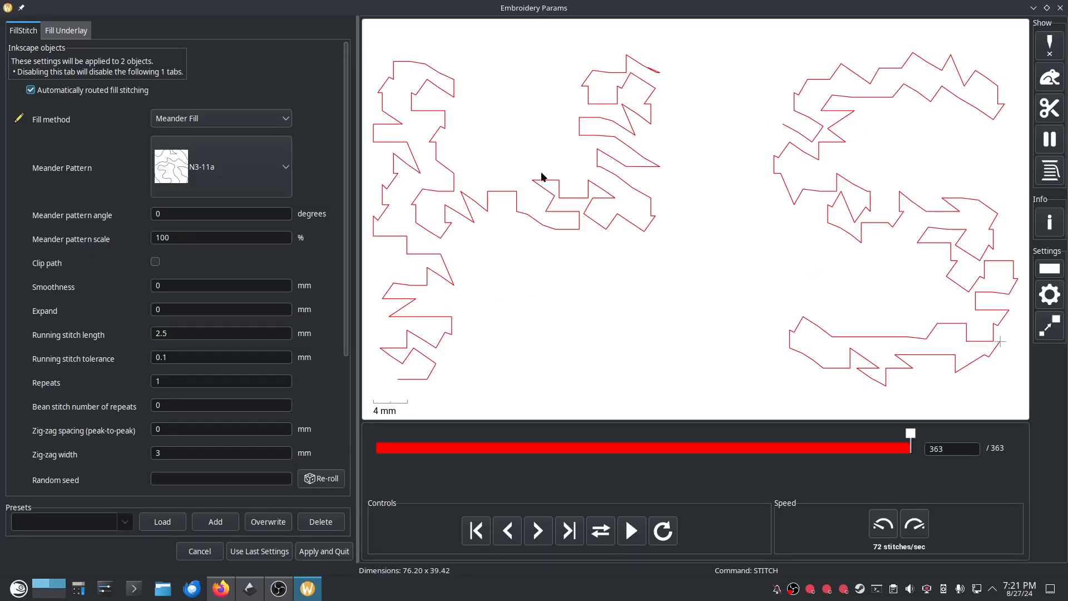
drag(229, 237, 148, 241)
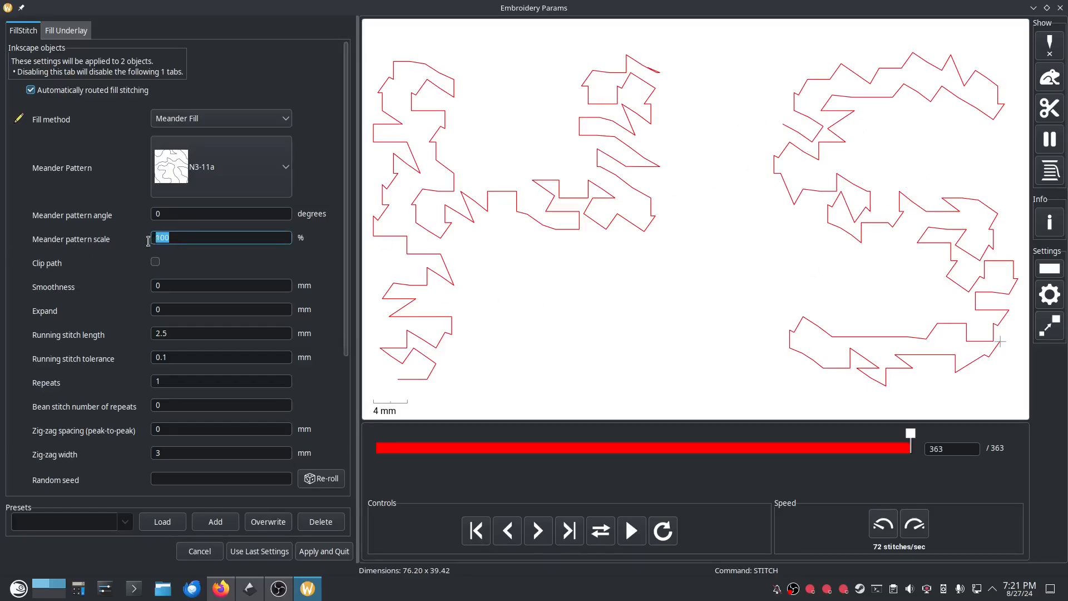
text(40)
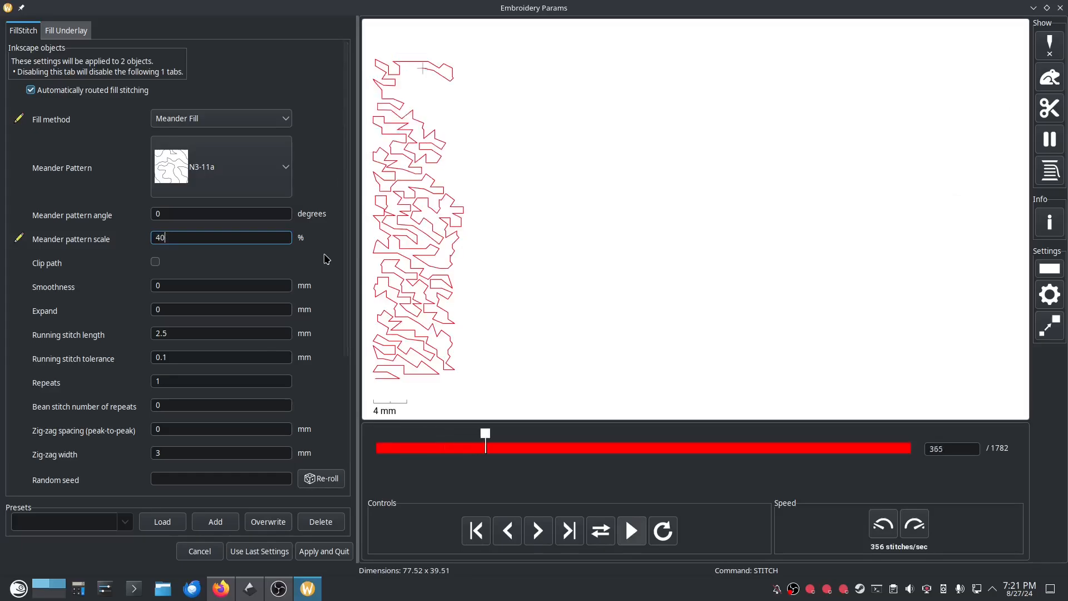
Step: Browse the available meander patterns, keep N3-11a, and apply the embroidery parameters
click(283, 168)
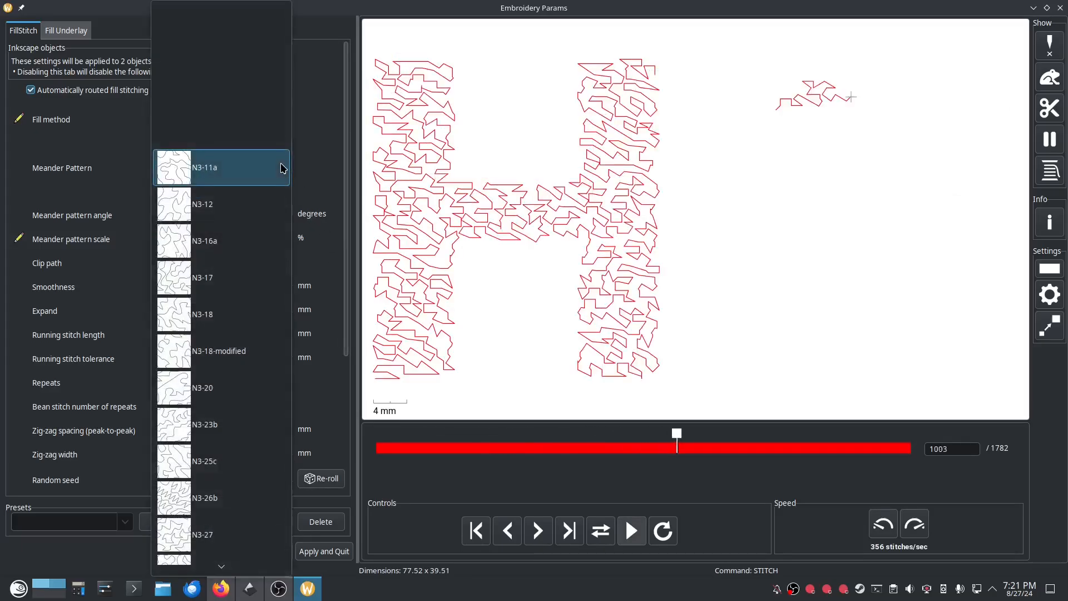
scroll(234, 322, down, 4)
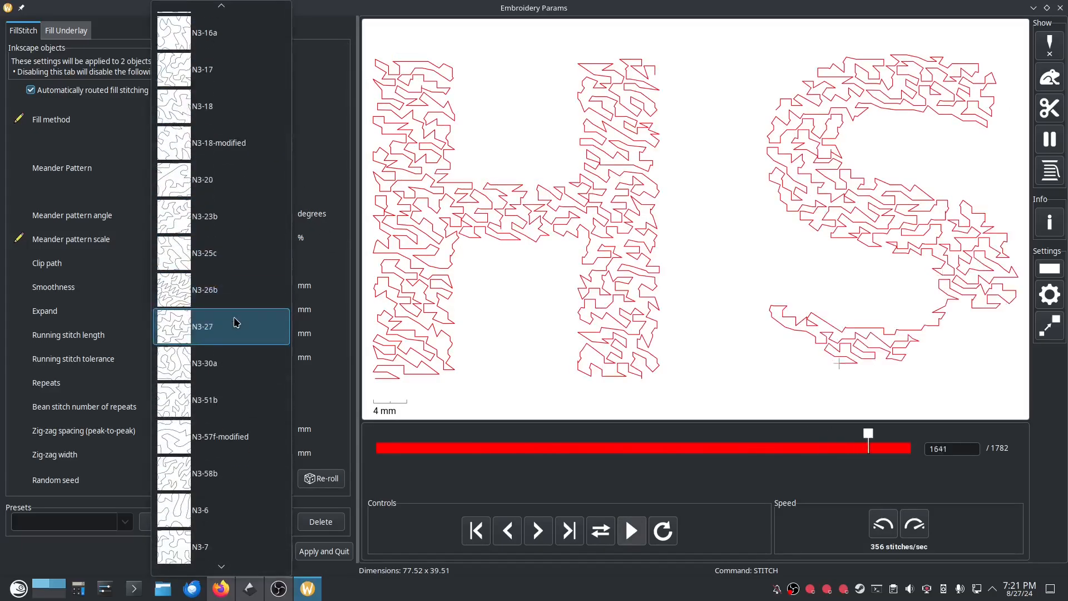
scroll(233, 322, down, 3)
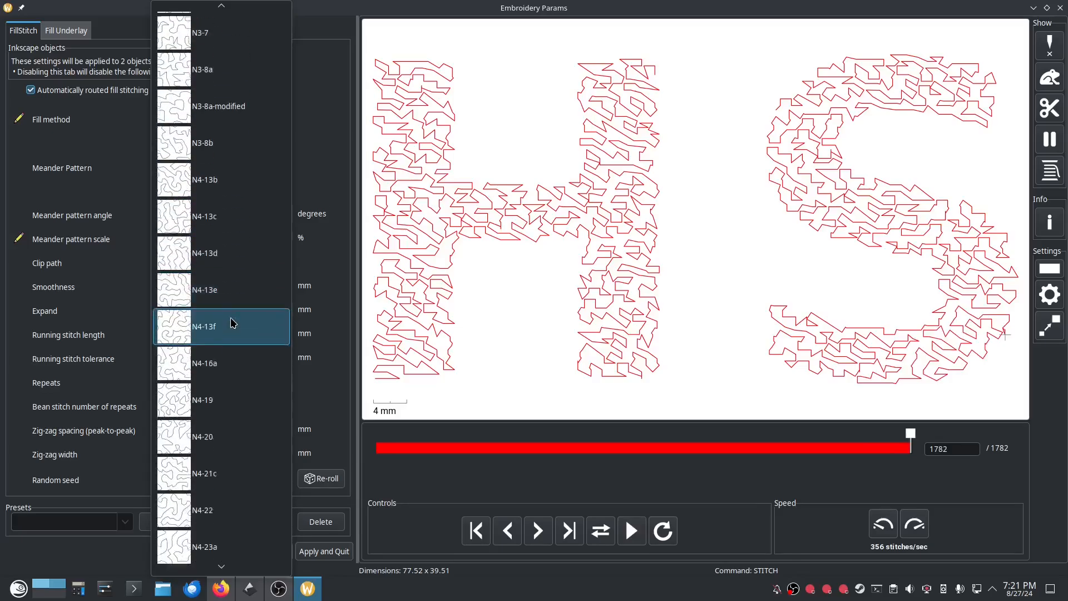
click(314, 167)
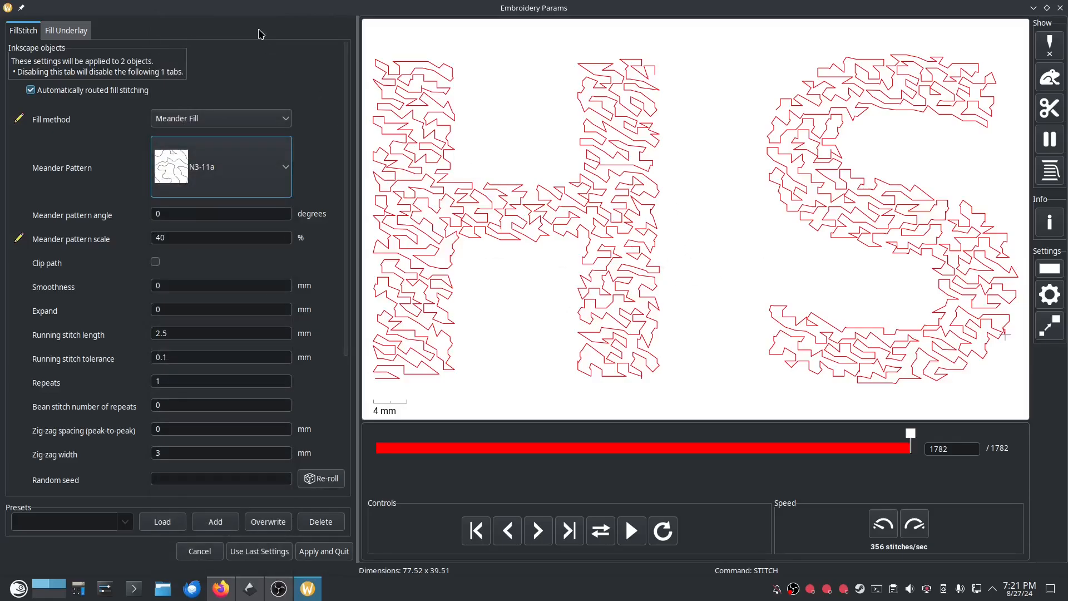
click(324, 551)
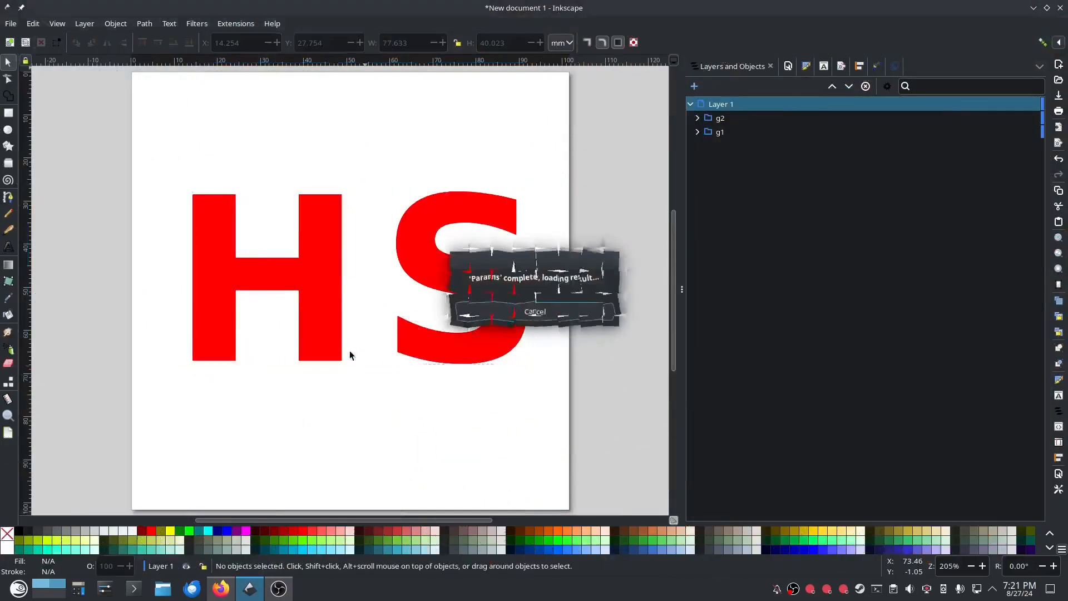
Step: Select the duplicate letter group g2, remove its fill, and give it a flat magenta stroke
click(724, 119)
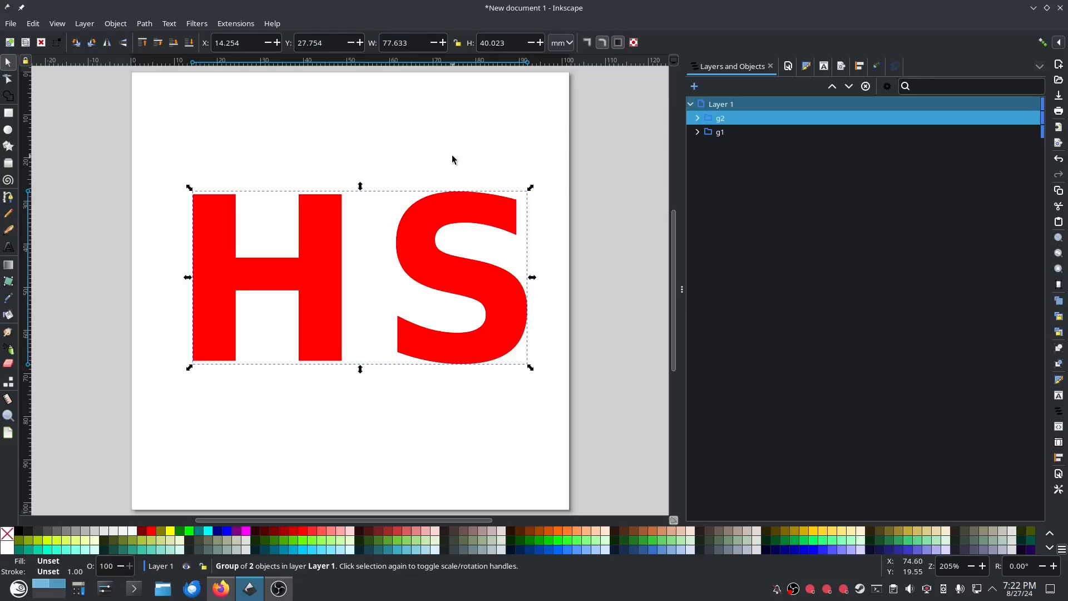
click(245, 24)
click(773, 66)
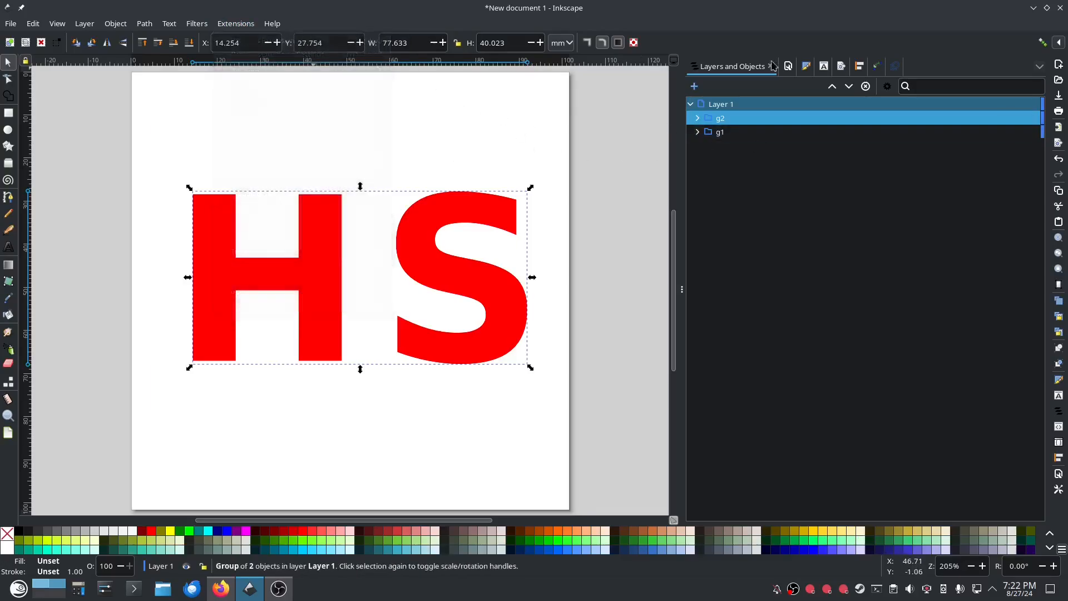
click(806, 65)
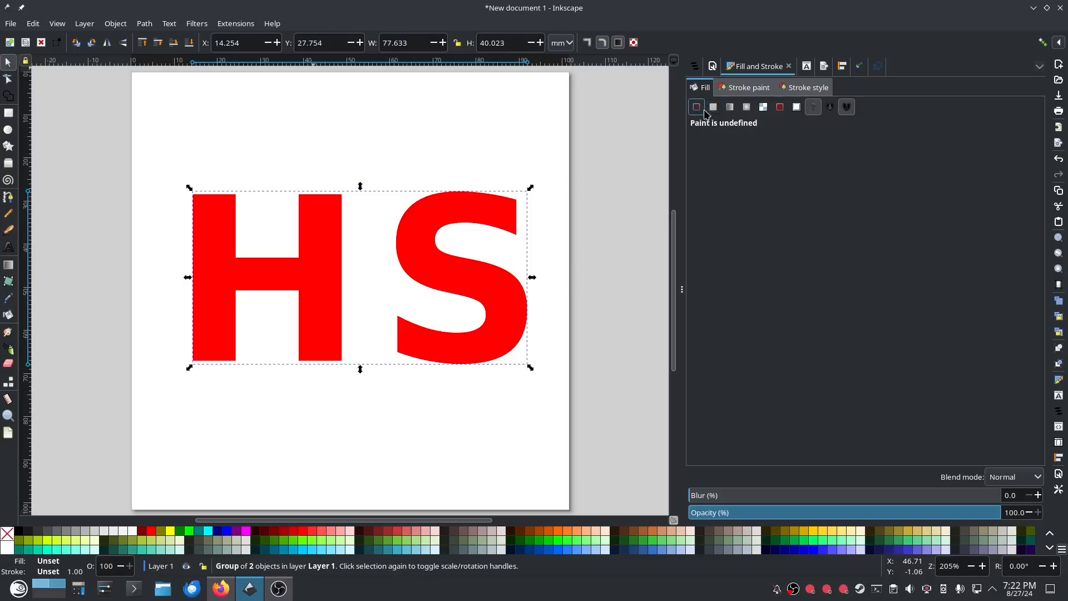
click(696, 107)
click(745, 88)
click(713, 107)
Step: Try a 3 mm stroke width on the duplicate letter group and settle on 2 mm
click(803, 88)
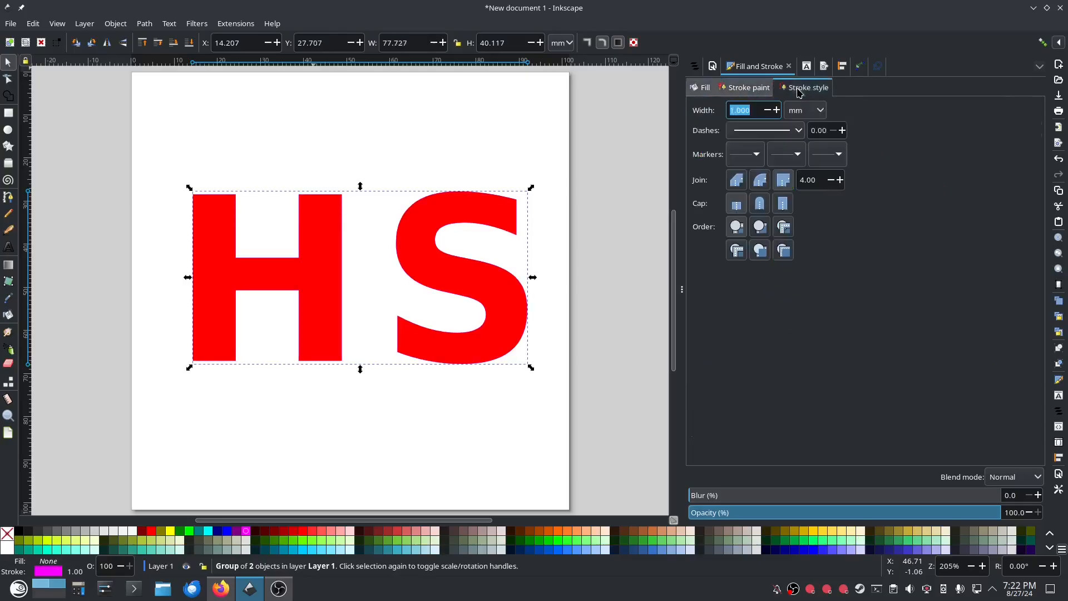
text(3)
key(Tab)
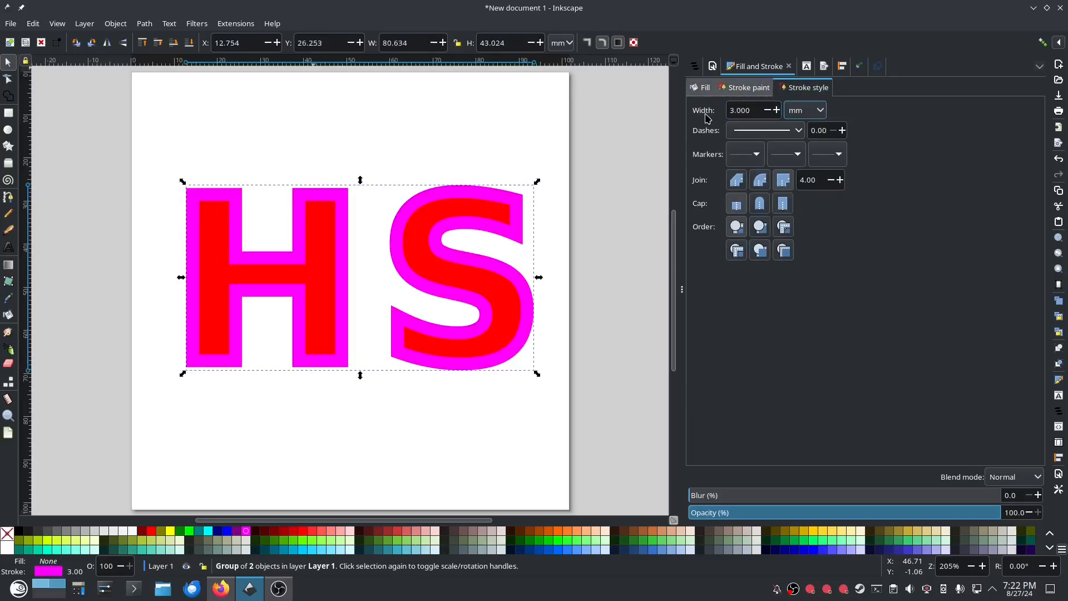
click(756, 109)
text(2)
key(Tab)
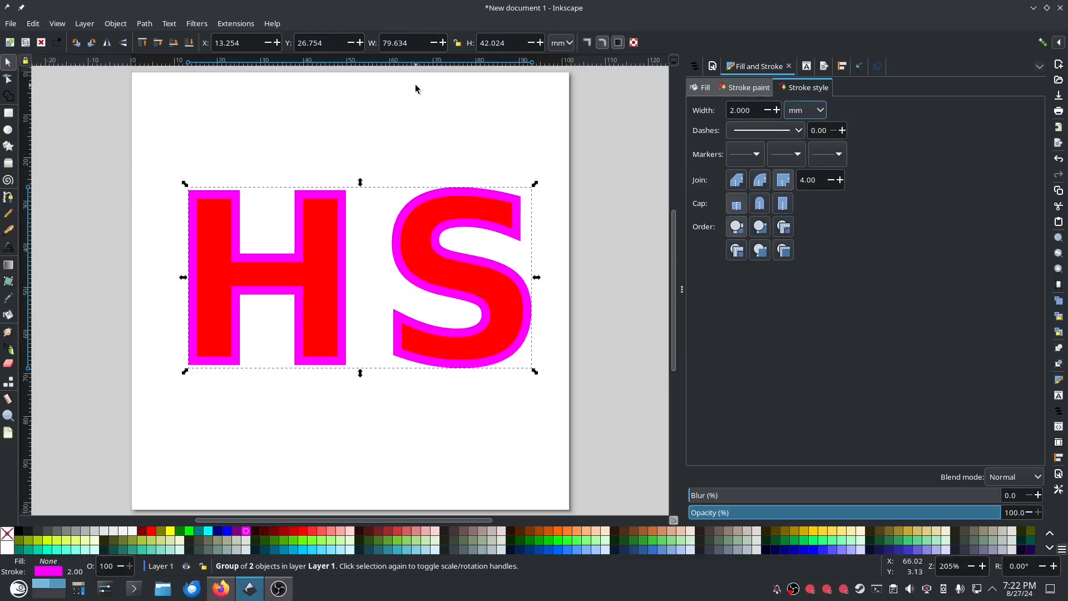
Step: Convert the duplicate group's stroke outlines to satin columns with Ink/Stitch Convert Line to Satin
click(236, 23)
mouse_move(250, 168)
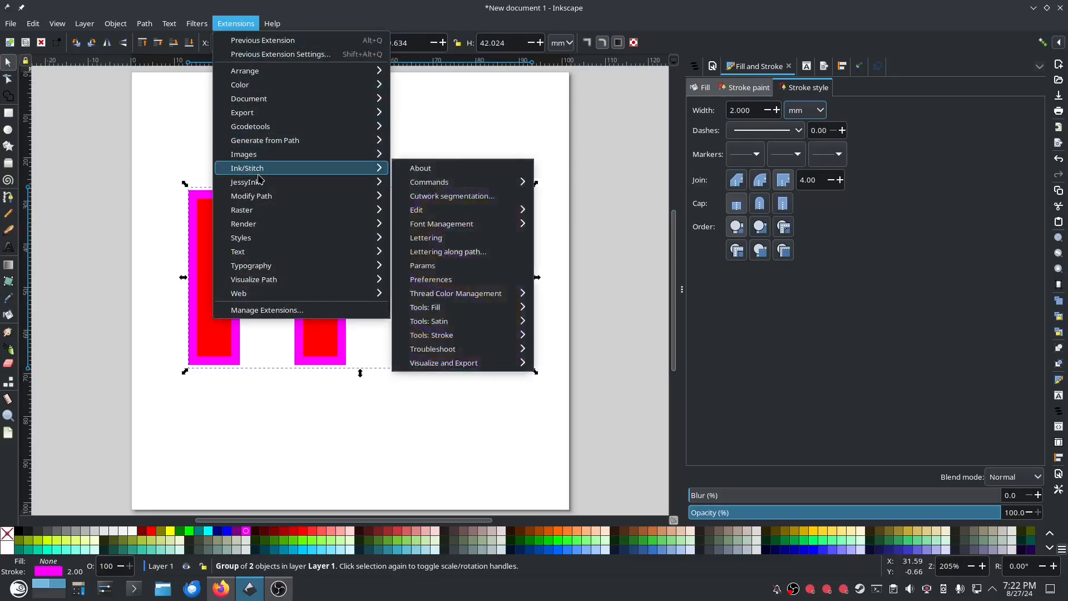
mouse_move(436, 323)
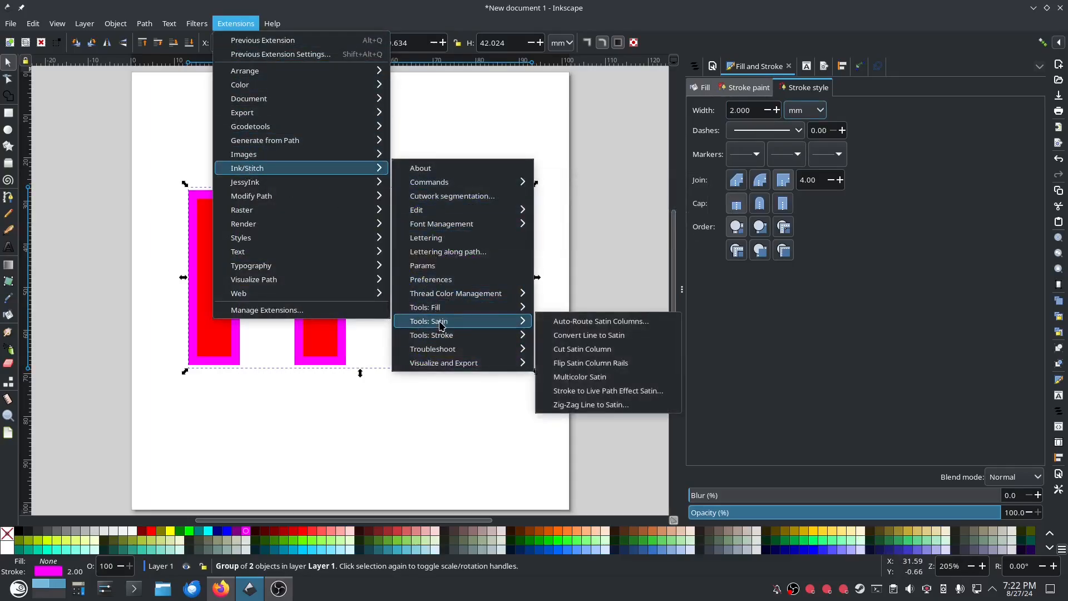
click(586, 336)
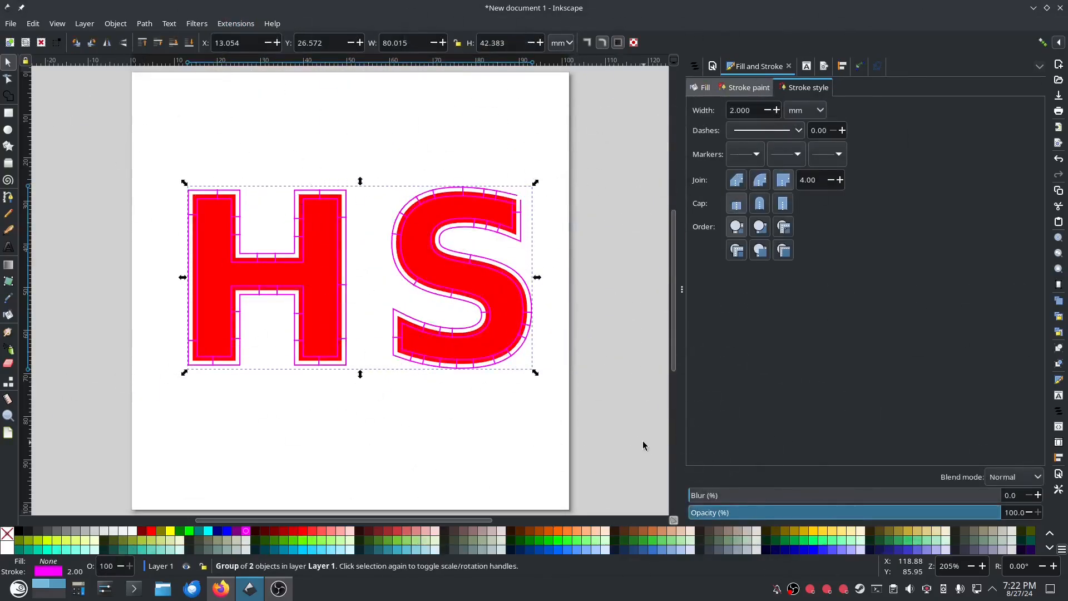
Step: Preview the complete HS design in the Ink/Stitch stitch simulator, then close the simulation
click(587, 384)
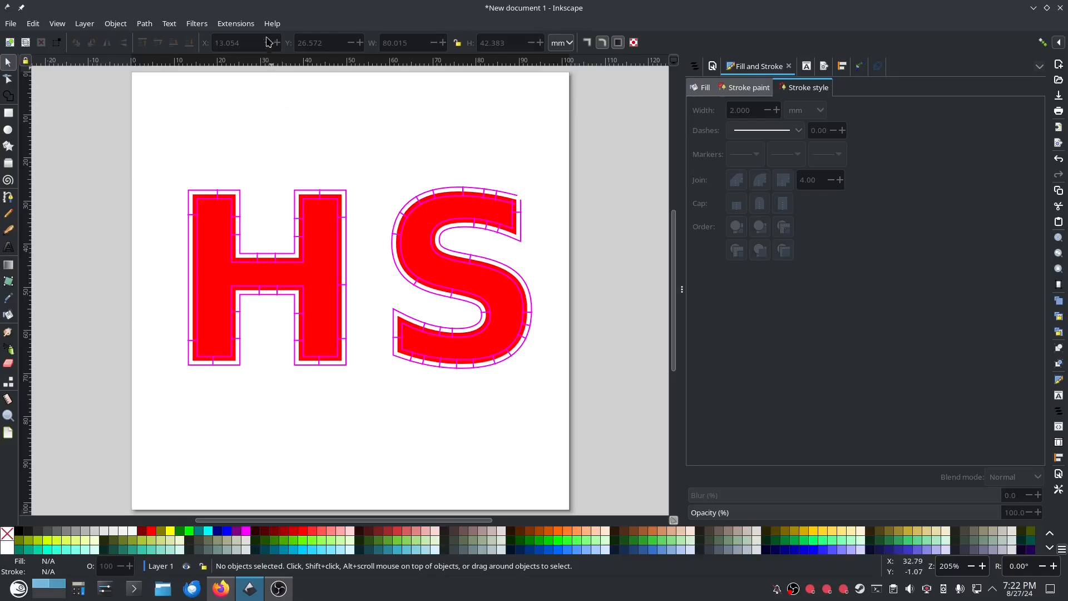
click(236, 25)
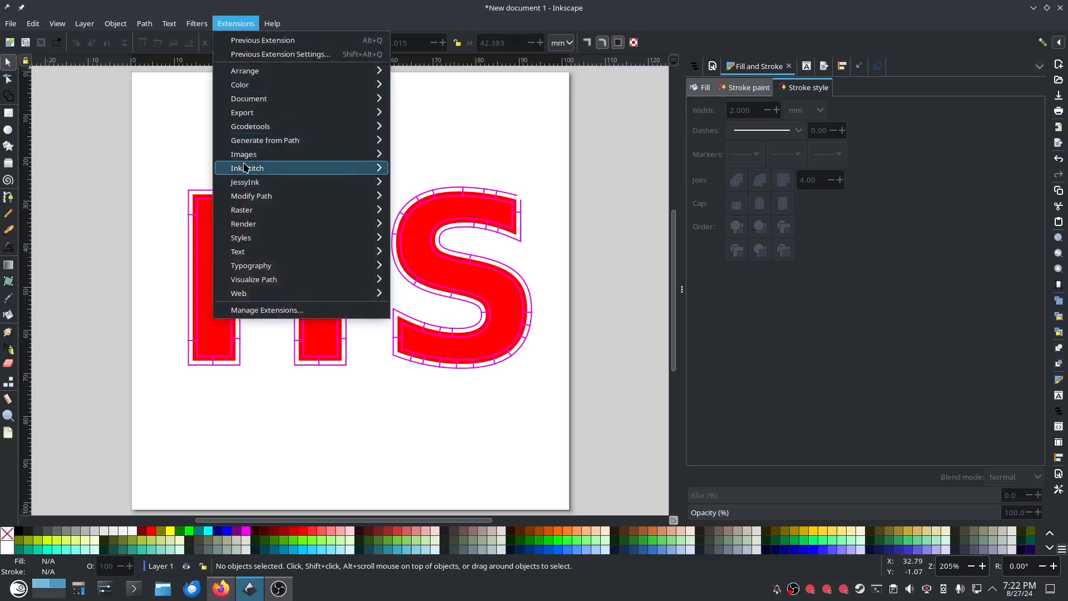
mouse_move(250, 168)
mouse_move(501, 363)
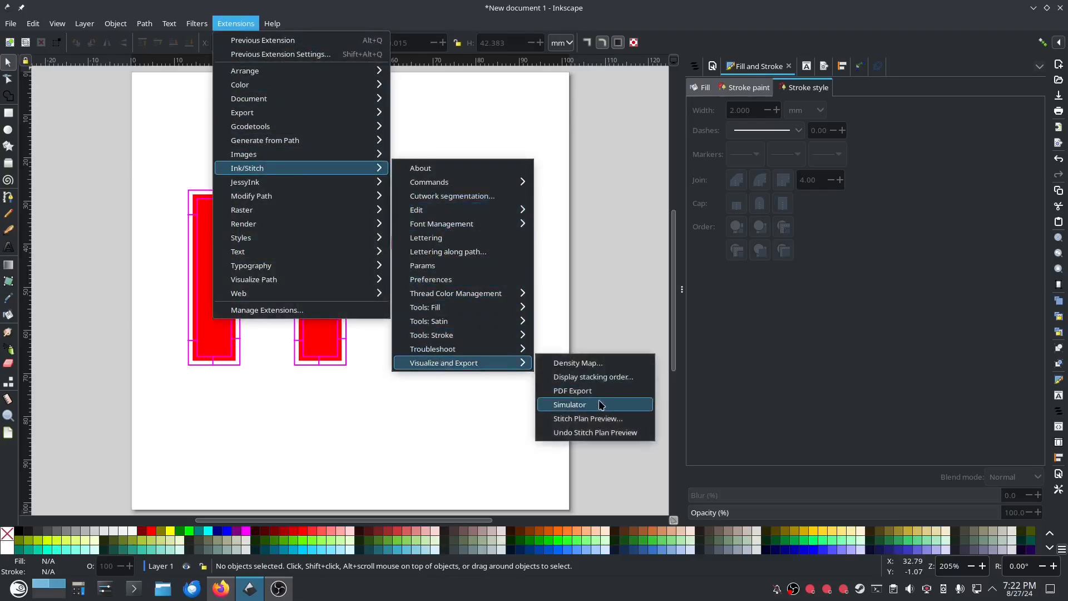
click(586, 406)
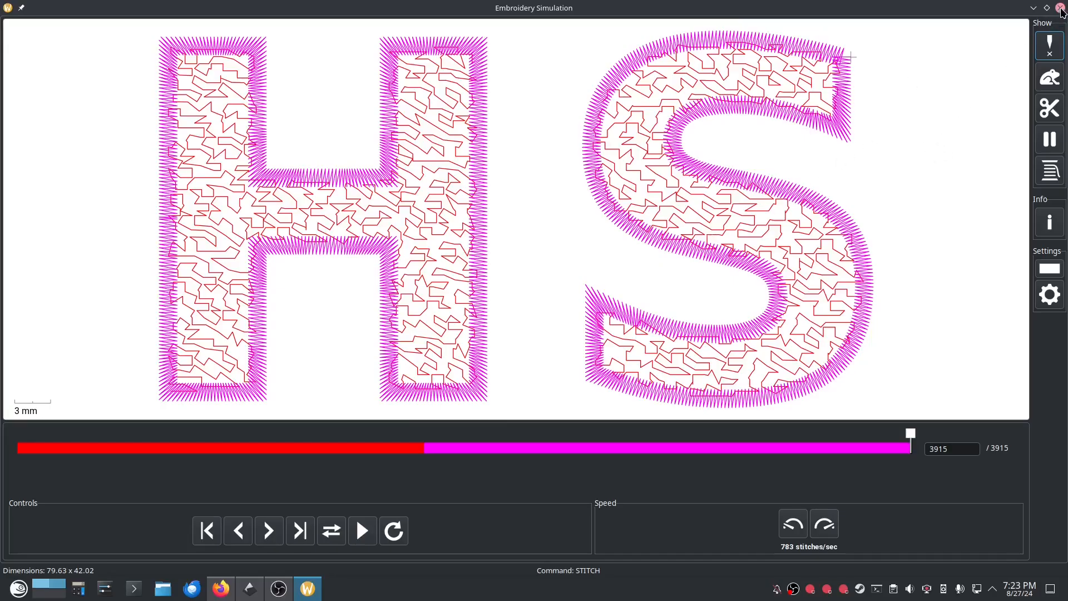
click(1060, 8)
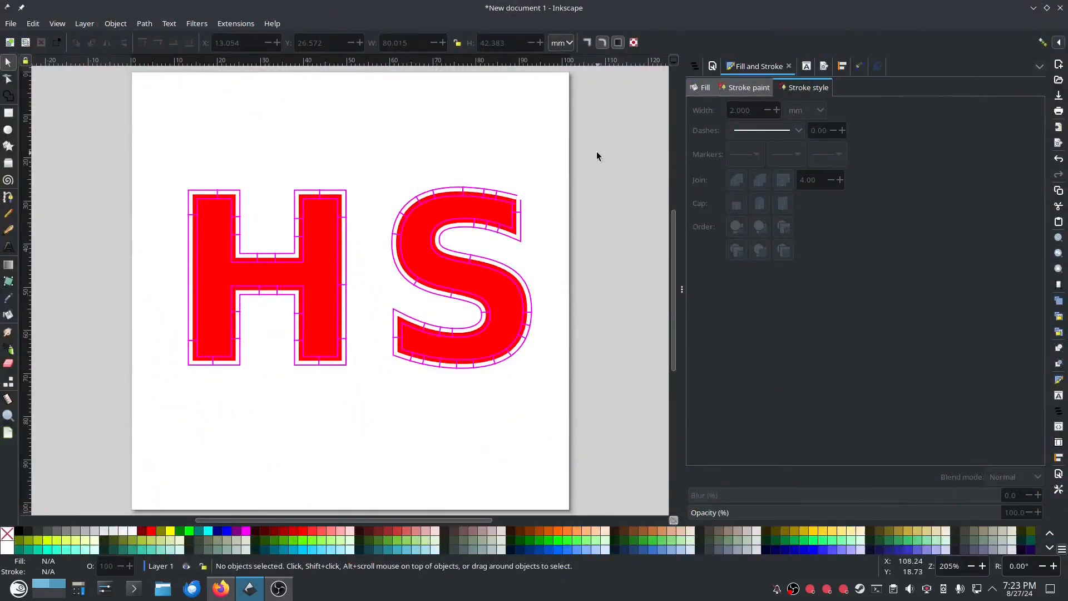
Step: Expand Layer 1 in the object list and delete the satin outline group g2
click(694, 66)
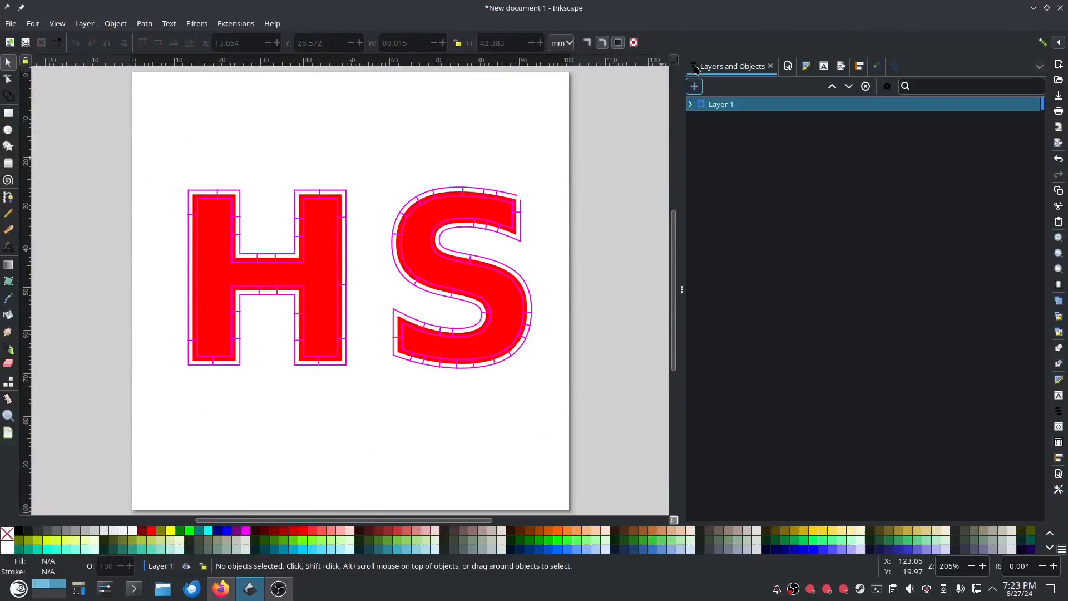
click(693, 108)
click(690, 105)
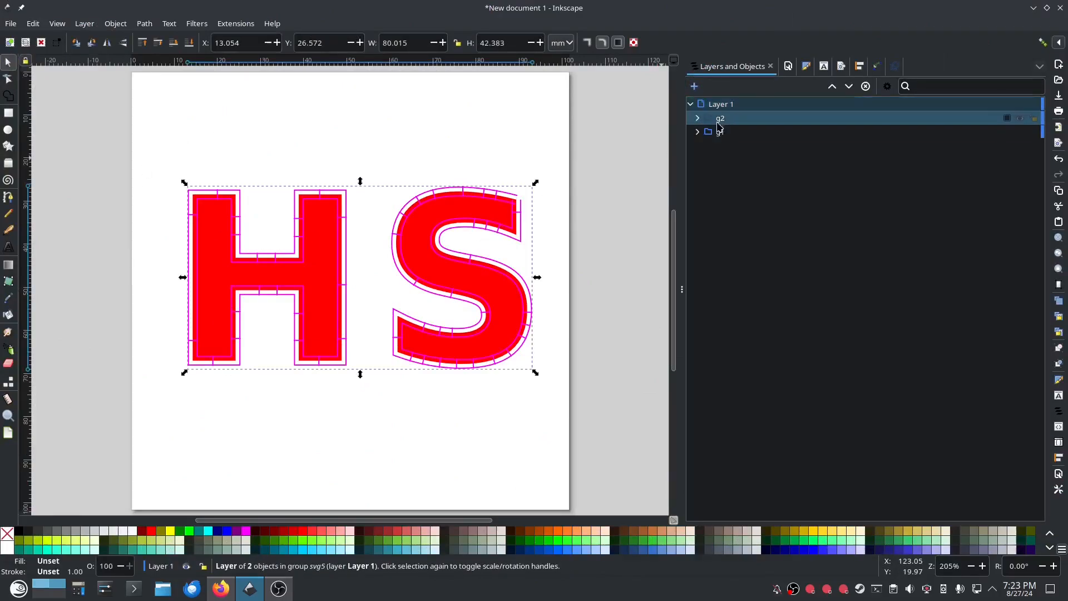
click(718, 123)
key(Delete)
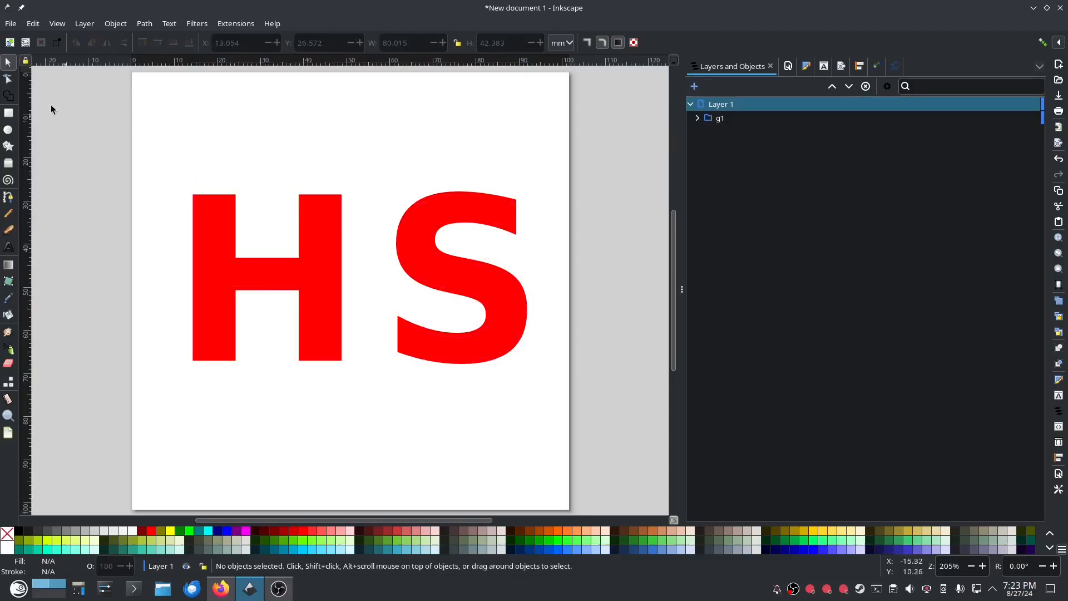
Step: Change the red HS letter group's Ink/Stitch fill method to Tartan Fill and apply the parameters
click(198, 231)
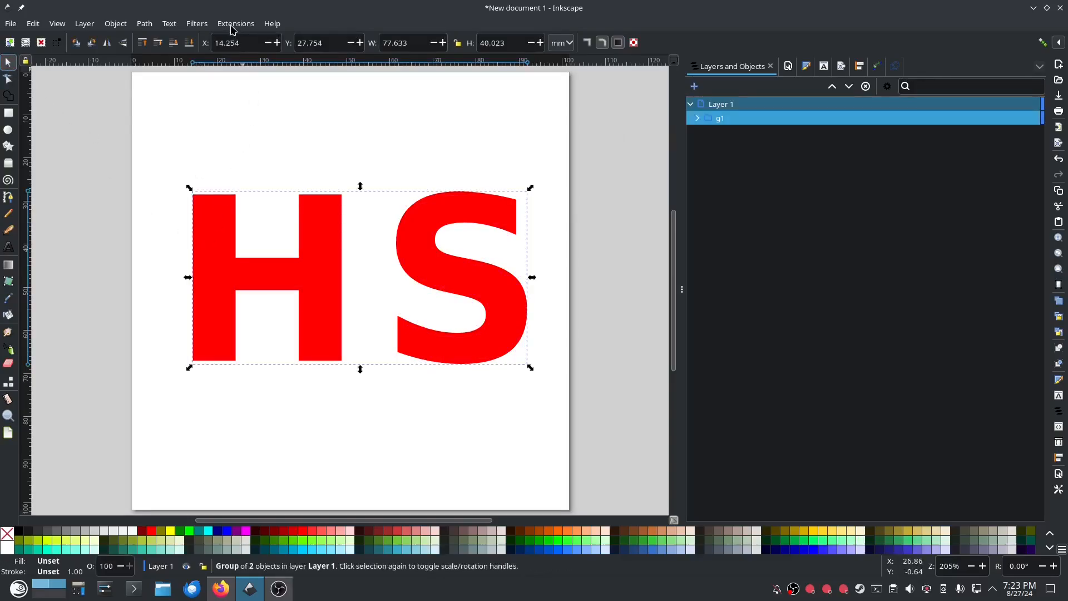
click(236, 24)
mouse_move(247, 168)
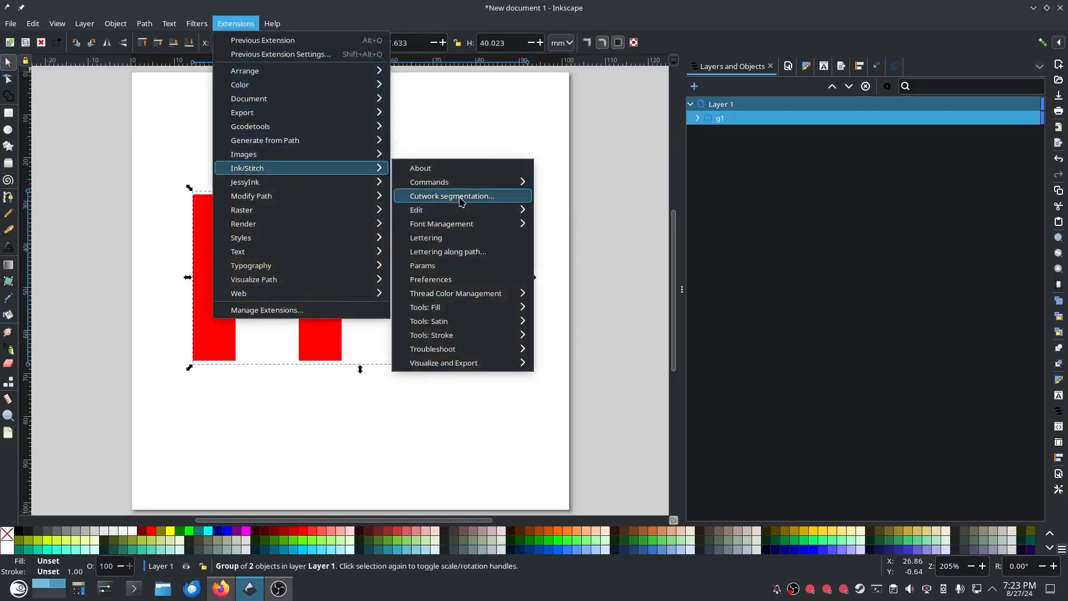
click(433, 265)
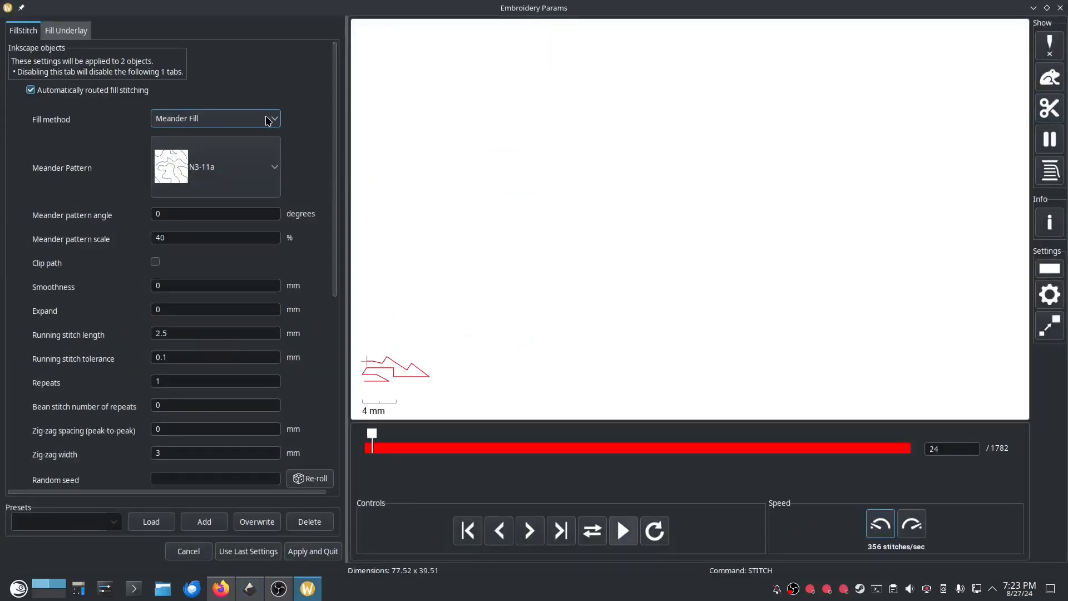
click(268, 120)
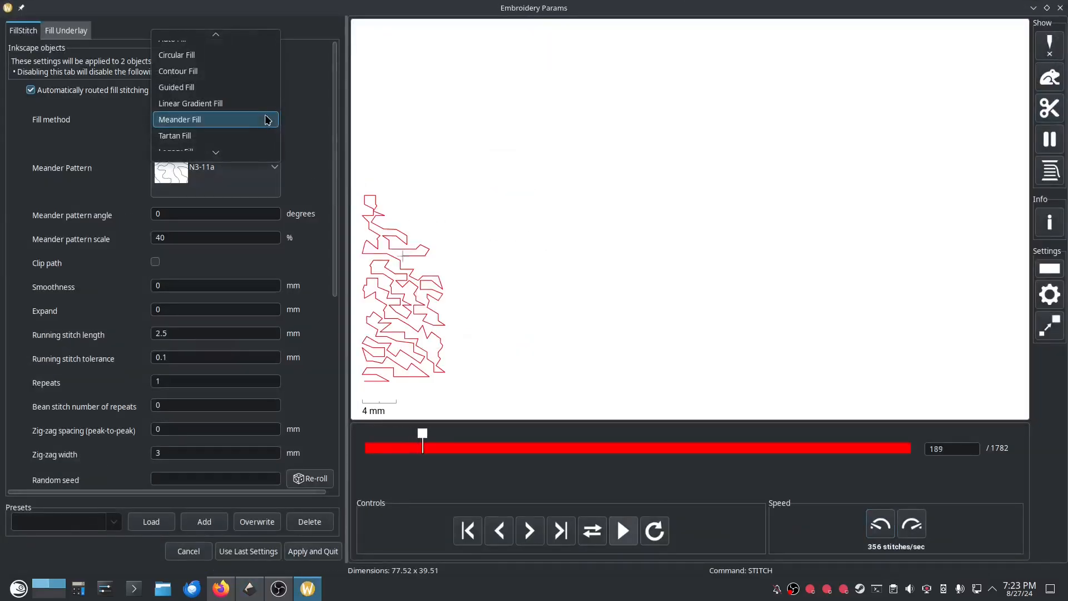
click(268, 136)
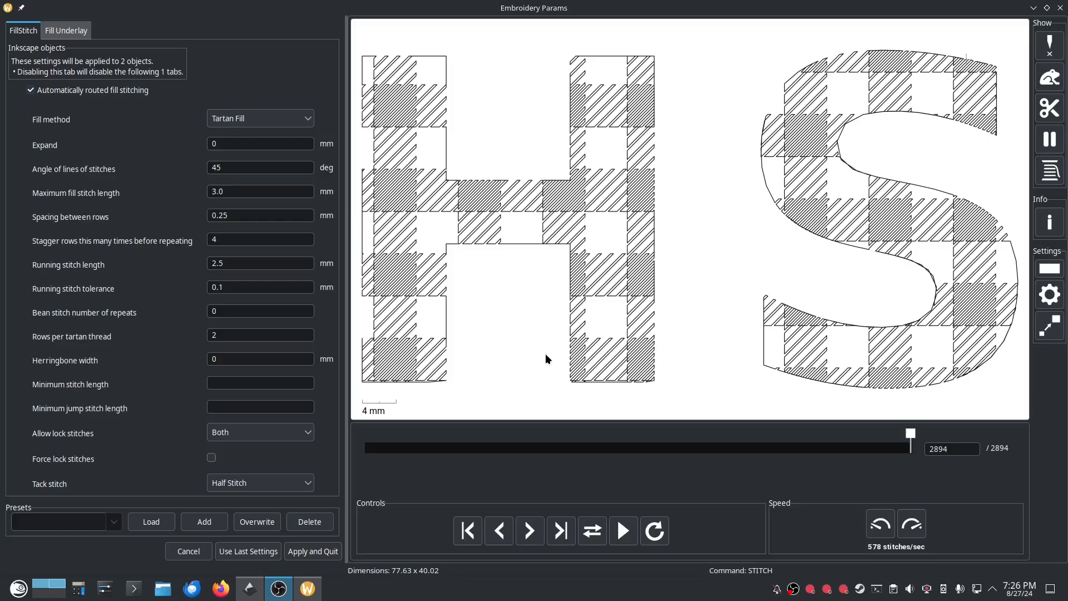
scroll(157, 348, down, 5)
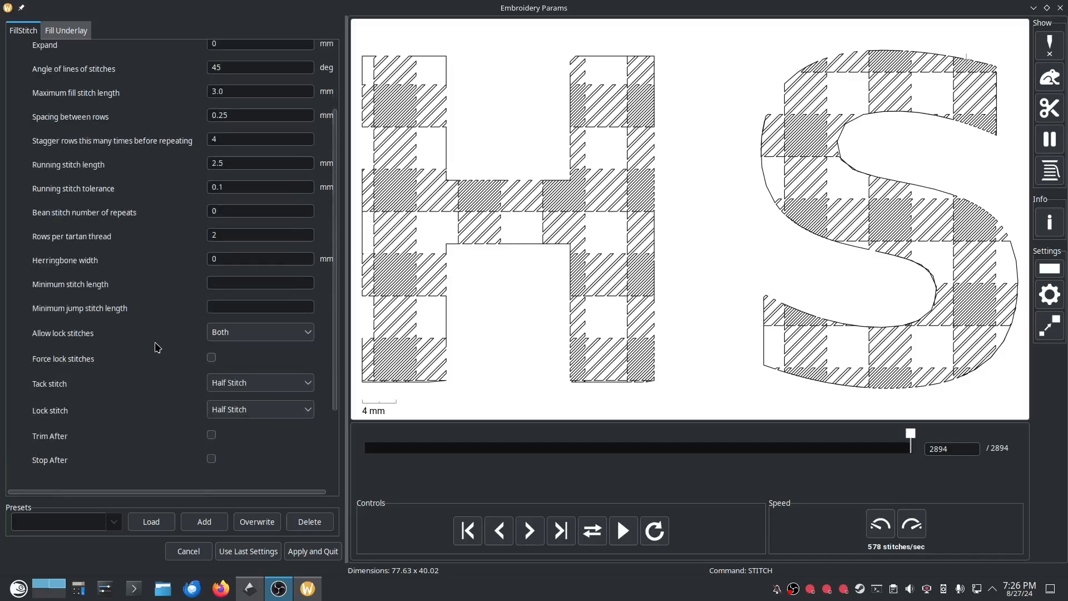
scroll(158, 347, up, 5)
click(312, 551)
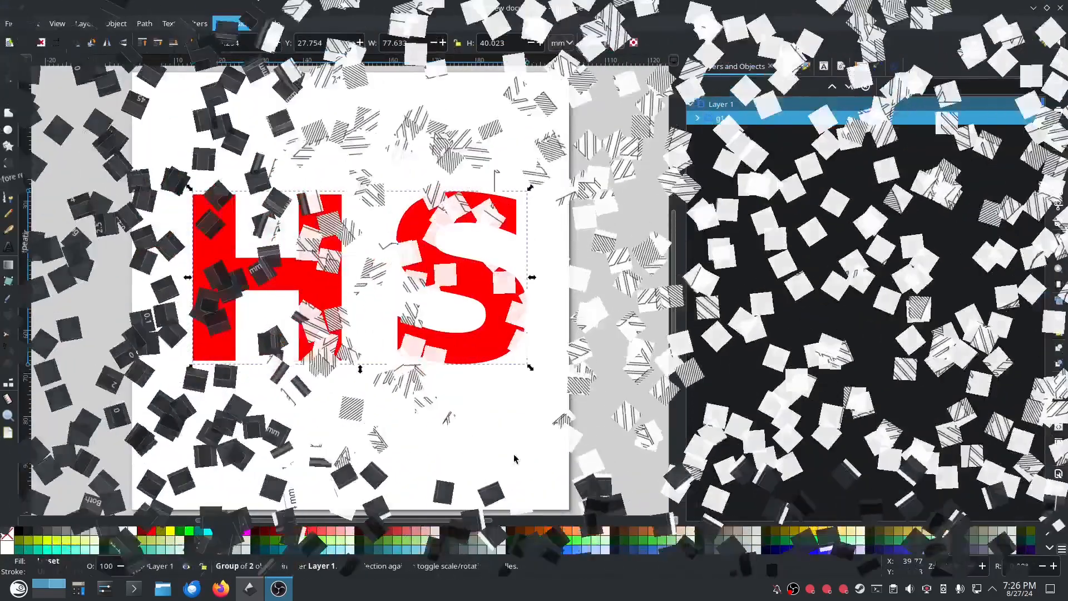
Step: Open the Ink/Stitch Tartan editor for the letter group and colour the first stripe red
click(235, 24)
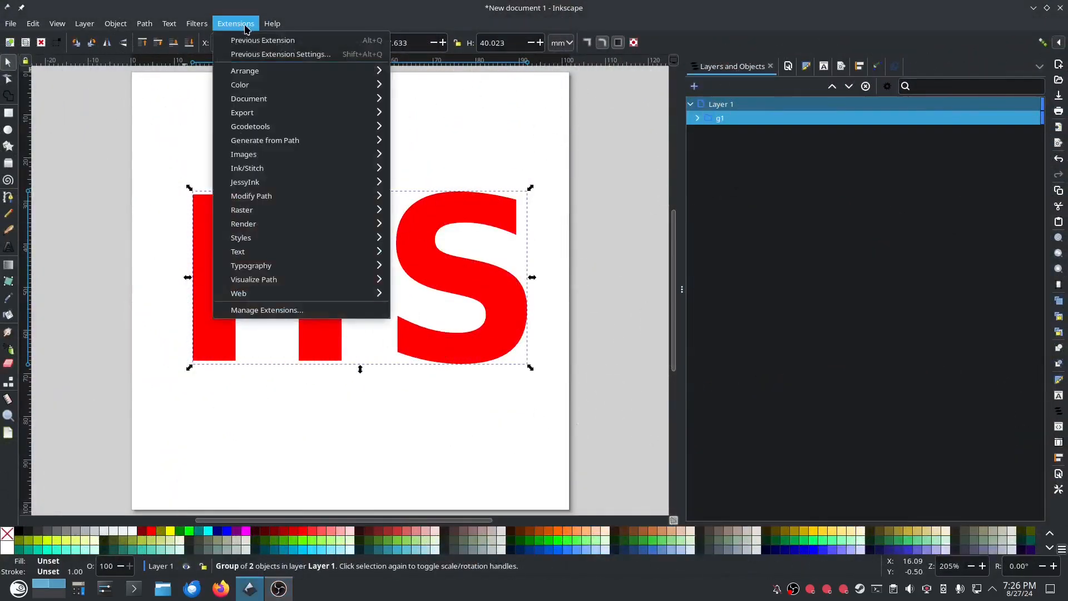
mouse_move(258, 173)
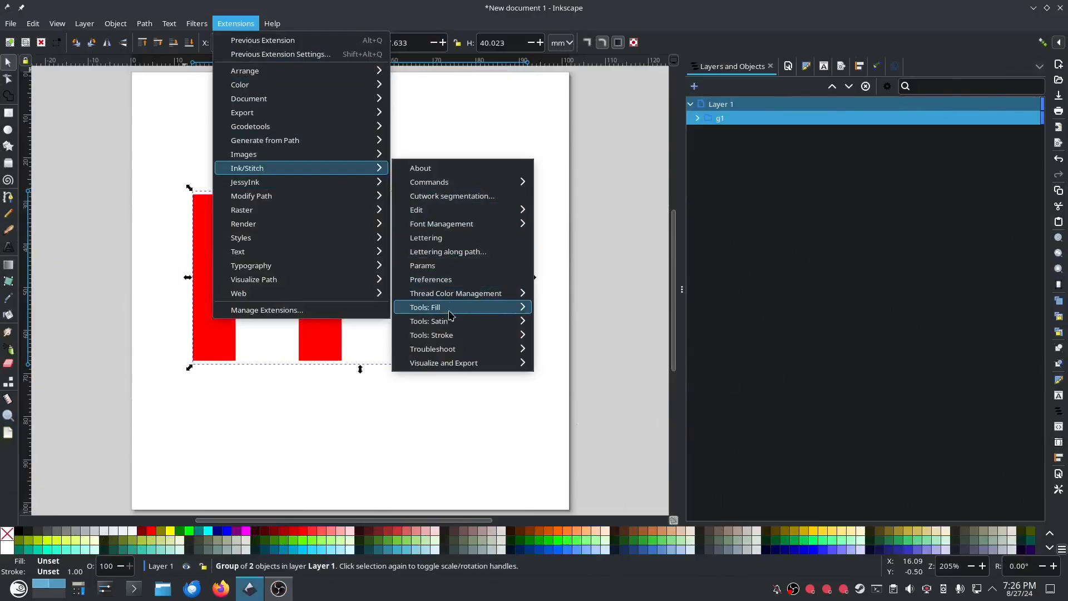
mouse_move(450, 310)
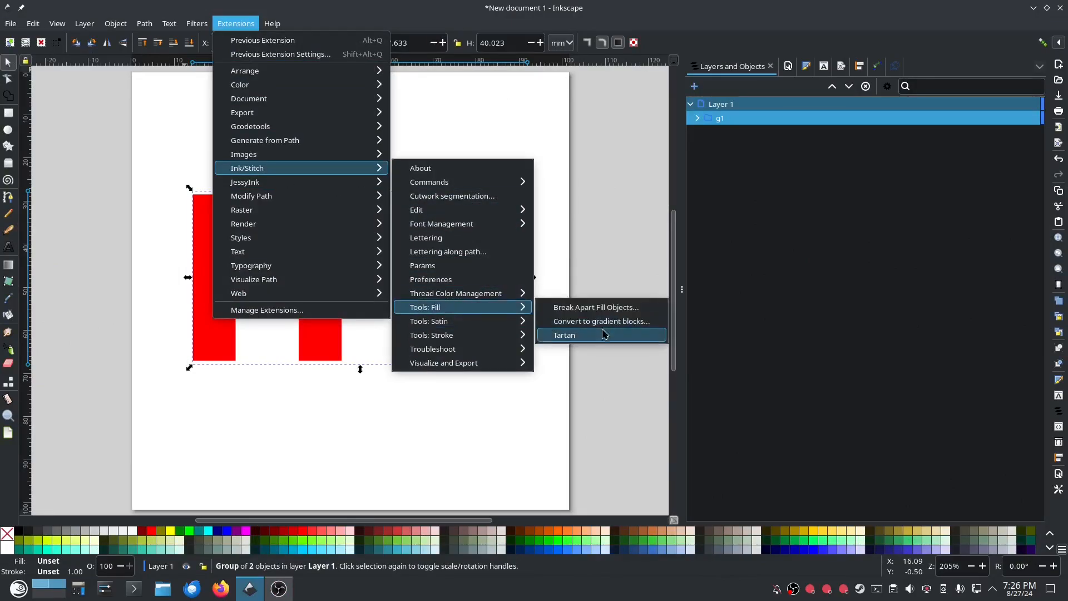
click(579, 334)
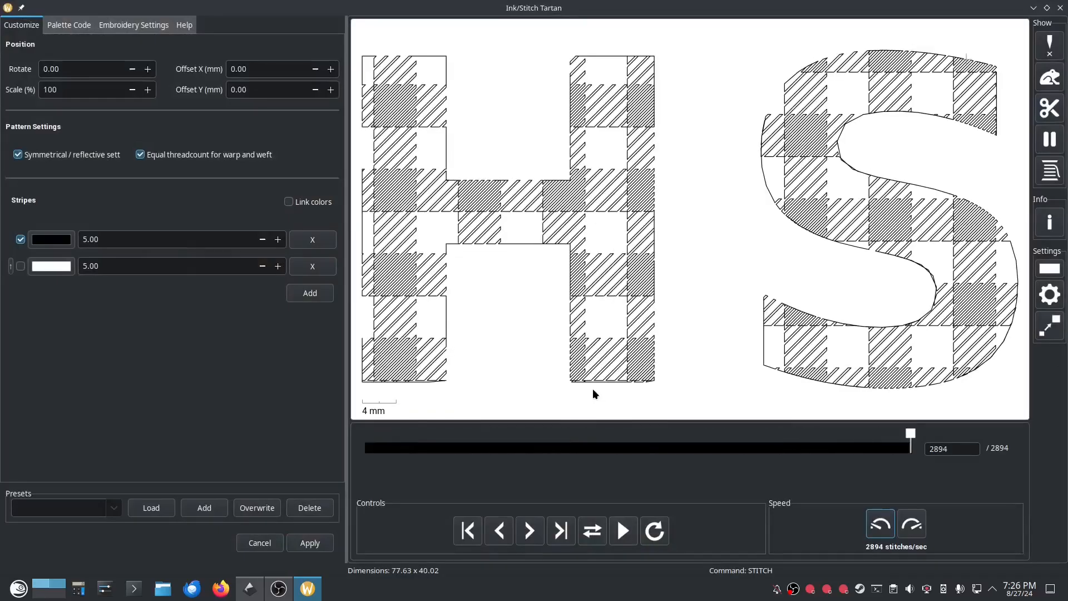
click(56, 240)
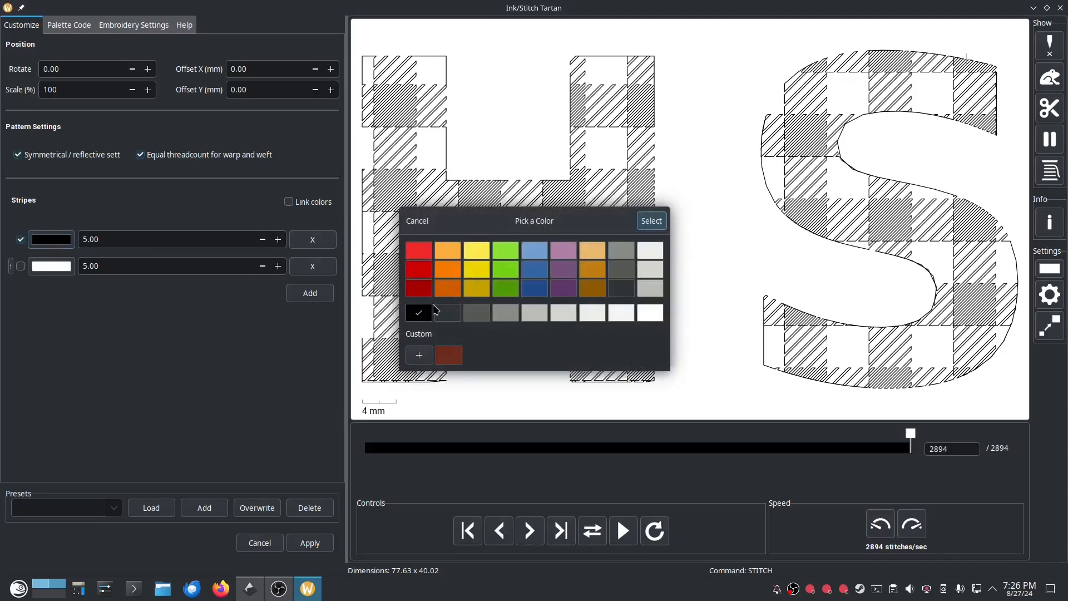
click(418, 285)
click(650, 222)
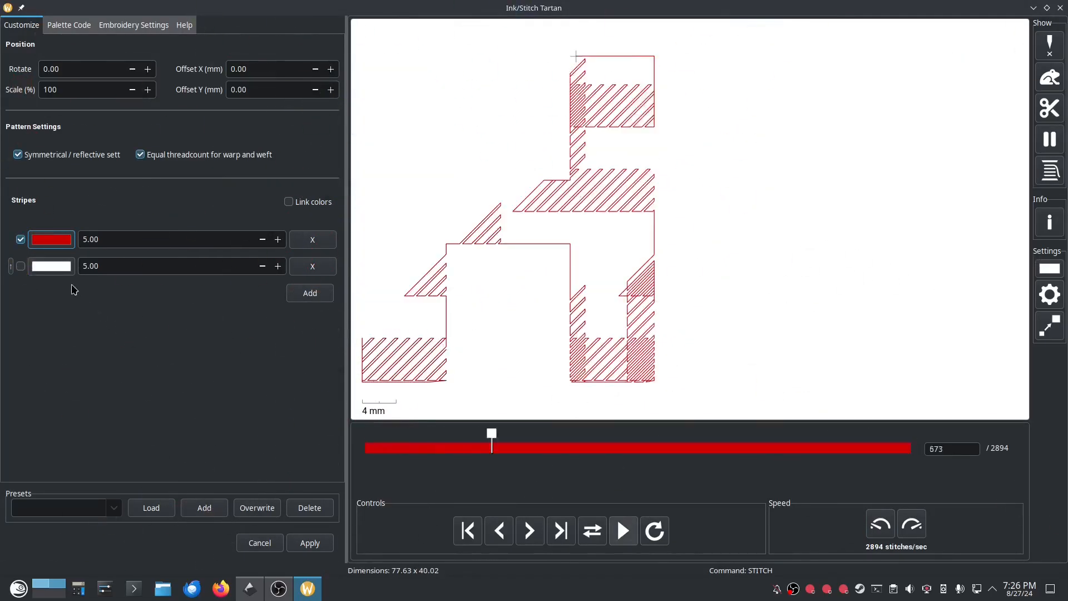
Step: Try a custom pink colour on the second tartan stripe
click(51, 266)
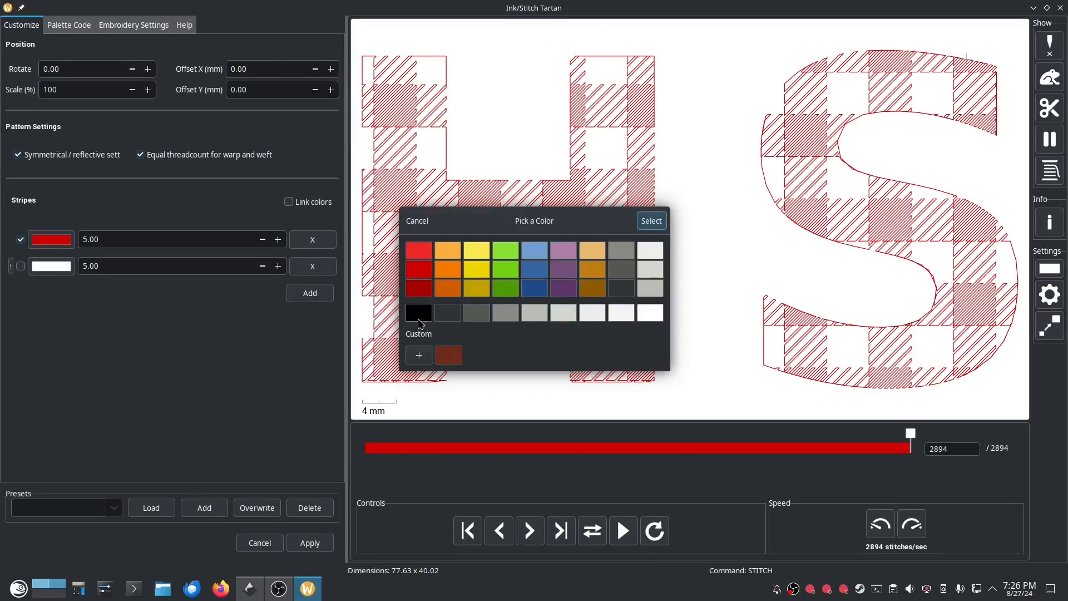
click(419, 355)
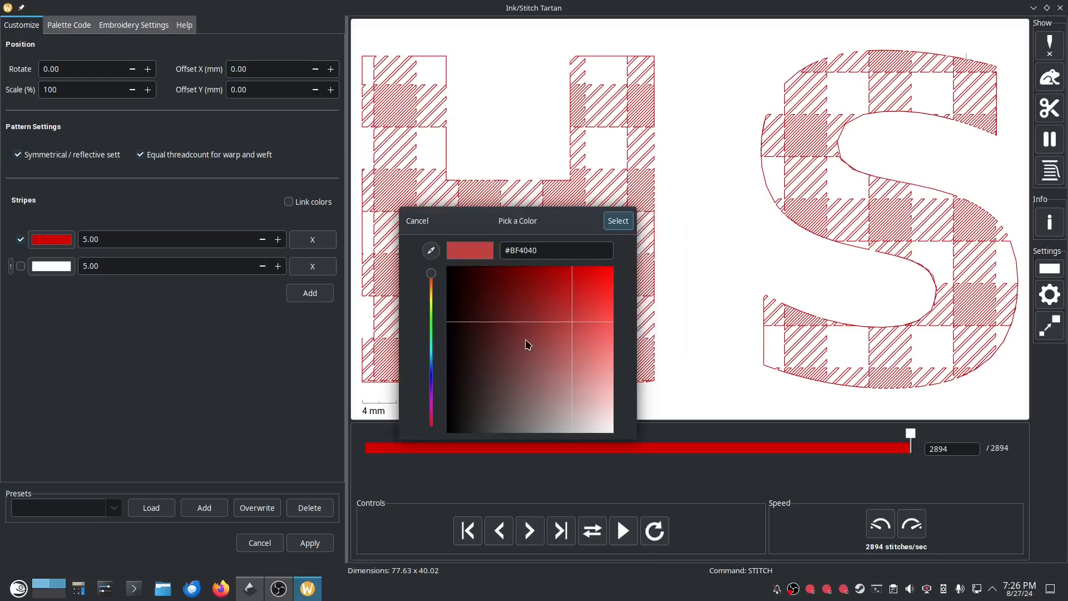
click(431, 288)
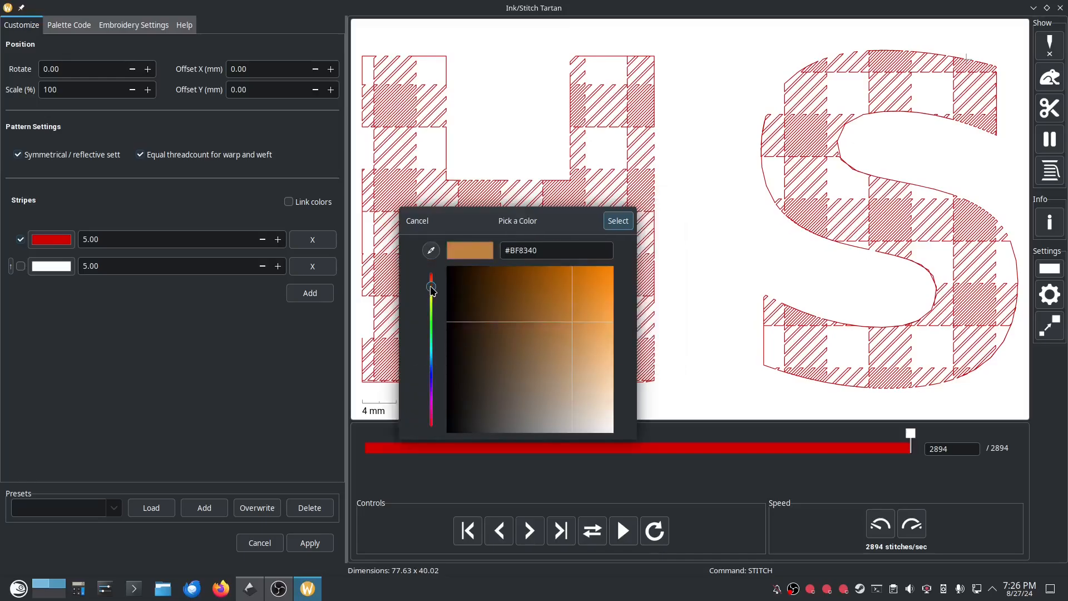
drag(431, 287, 429, 415)
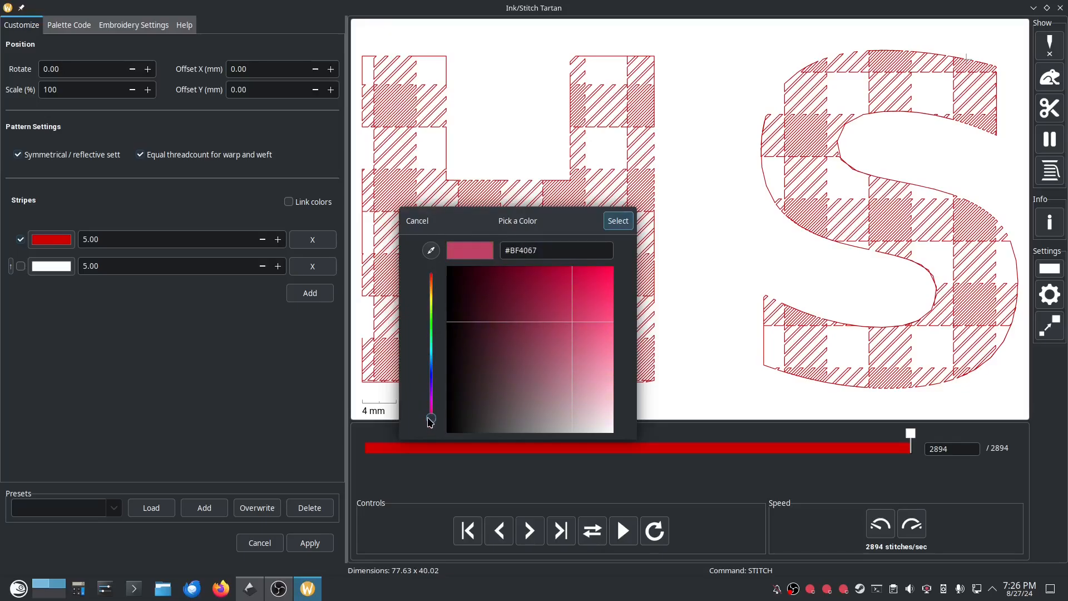
click(595, 338)
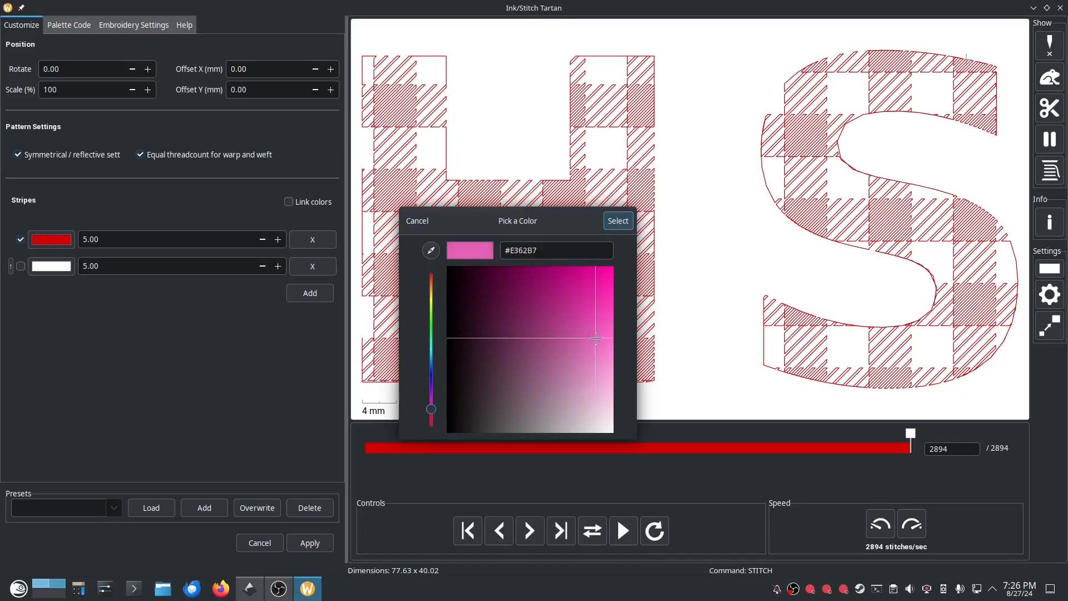
click(618, 221)
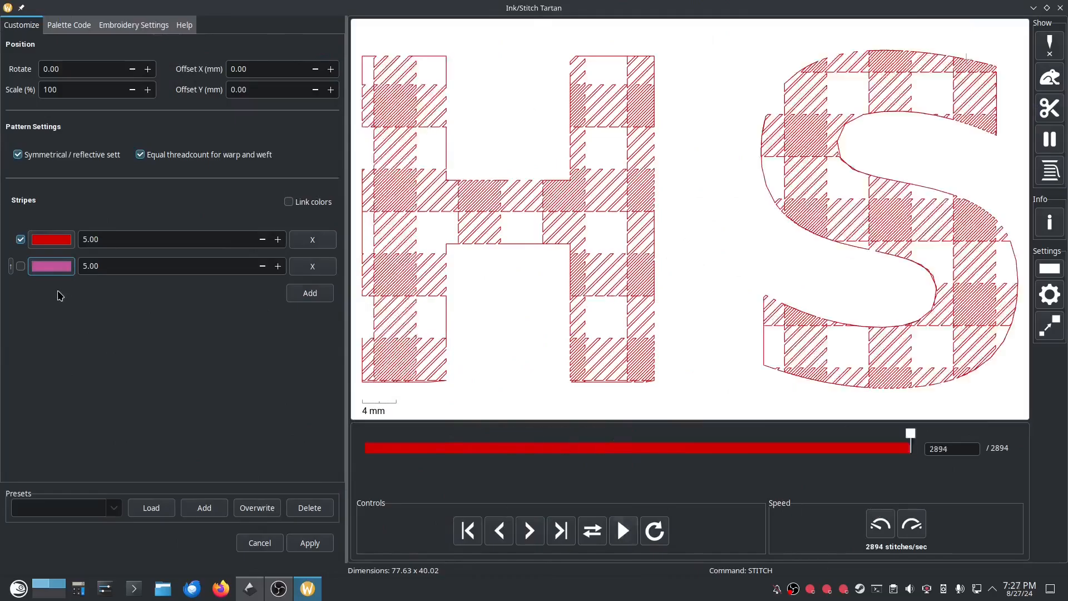
Step: Enable stitching of the second tartan stripe and colour it bright green
click(20, 267)
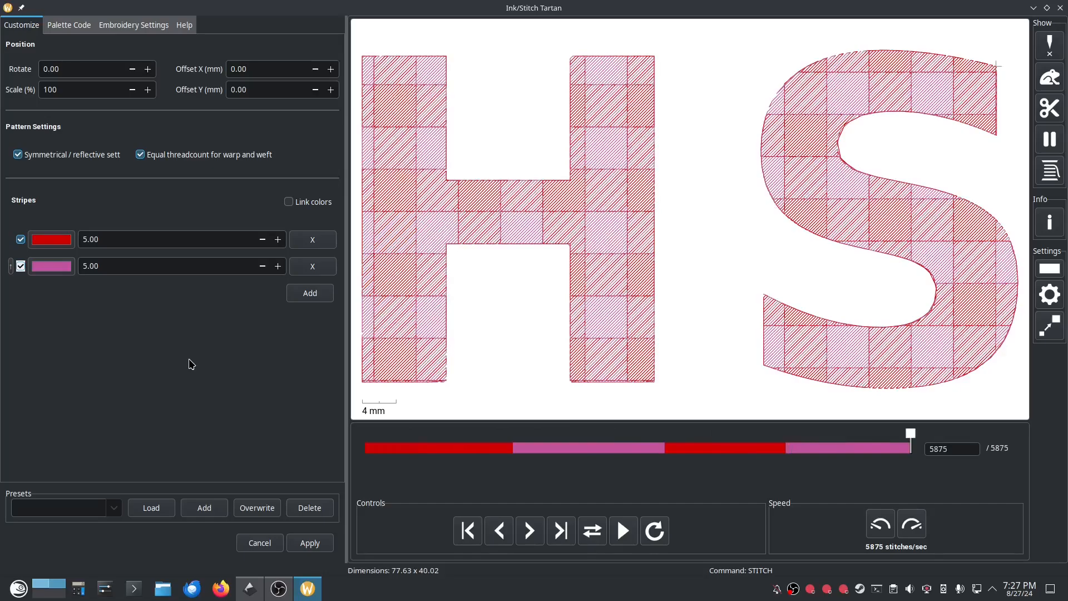
click(47, 267)
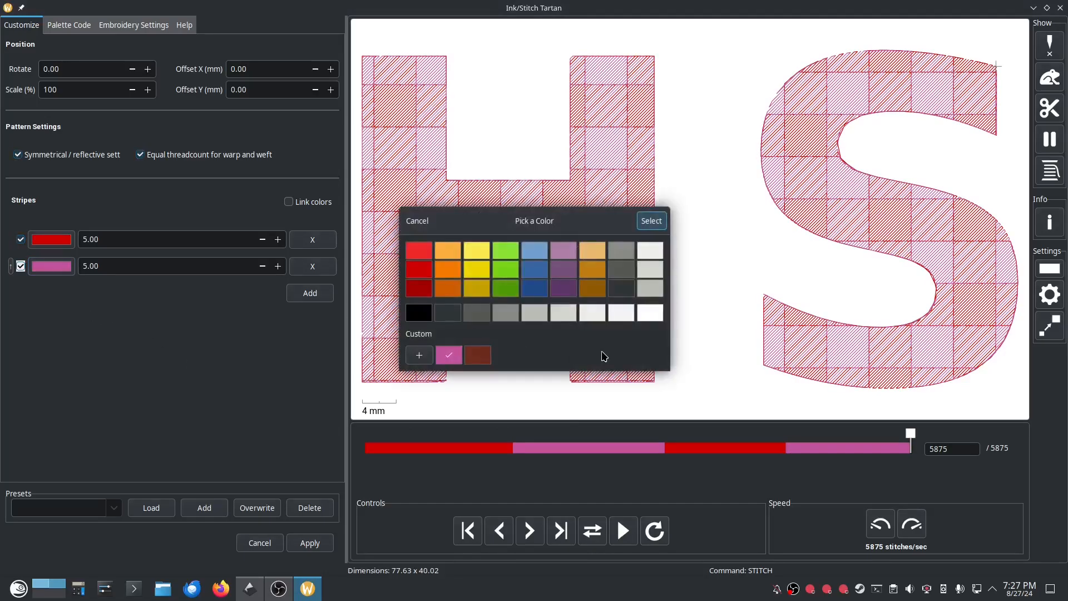
click(505, 269)
click(651, 221)
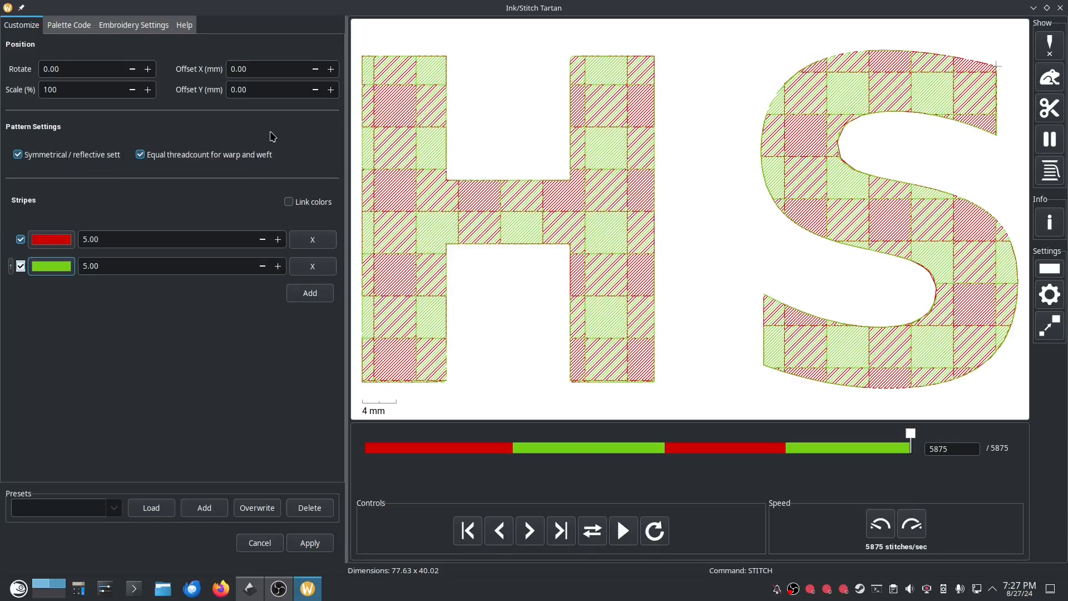
Step: Review the tartan's embroidery settings, keep Embroidery Element as the output, and apply the tartan pattern
click(69, 25)
click(134, 26)
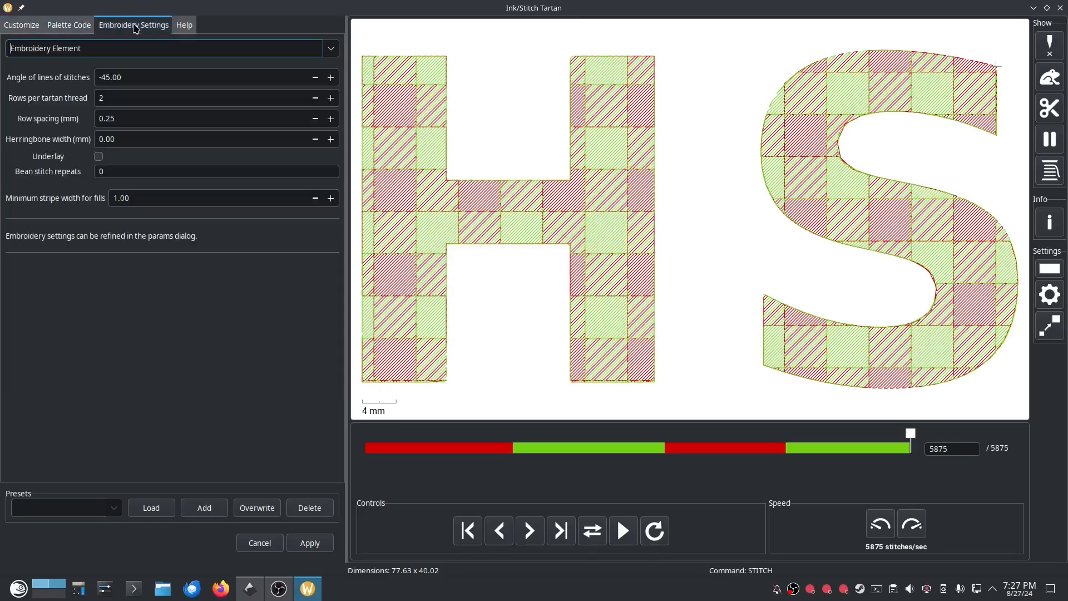
click(331, 49)
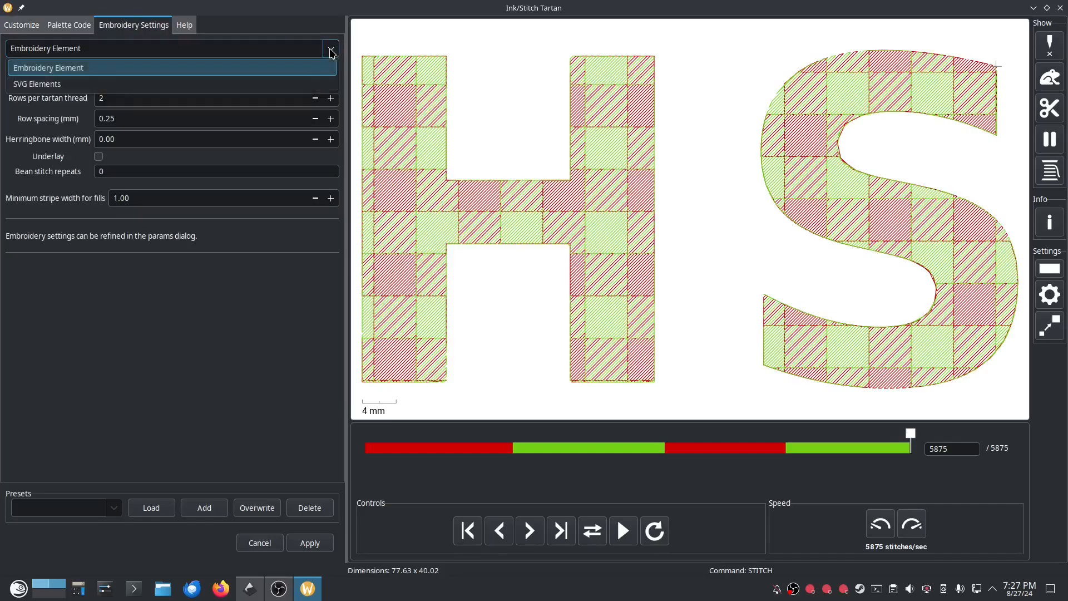
click(110, 69)
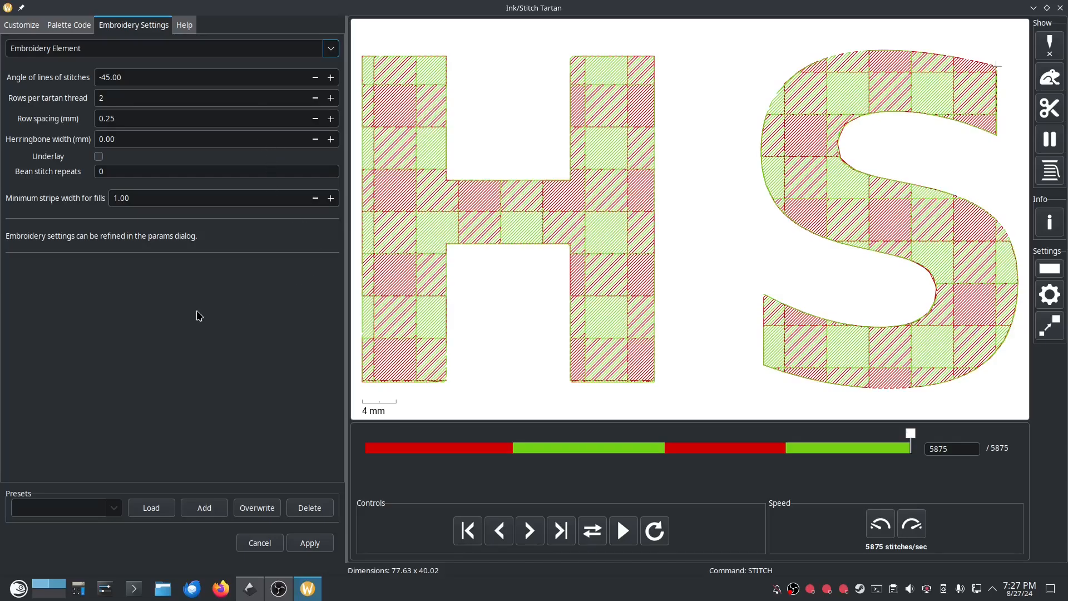
click(310, 542)
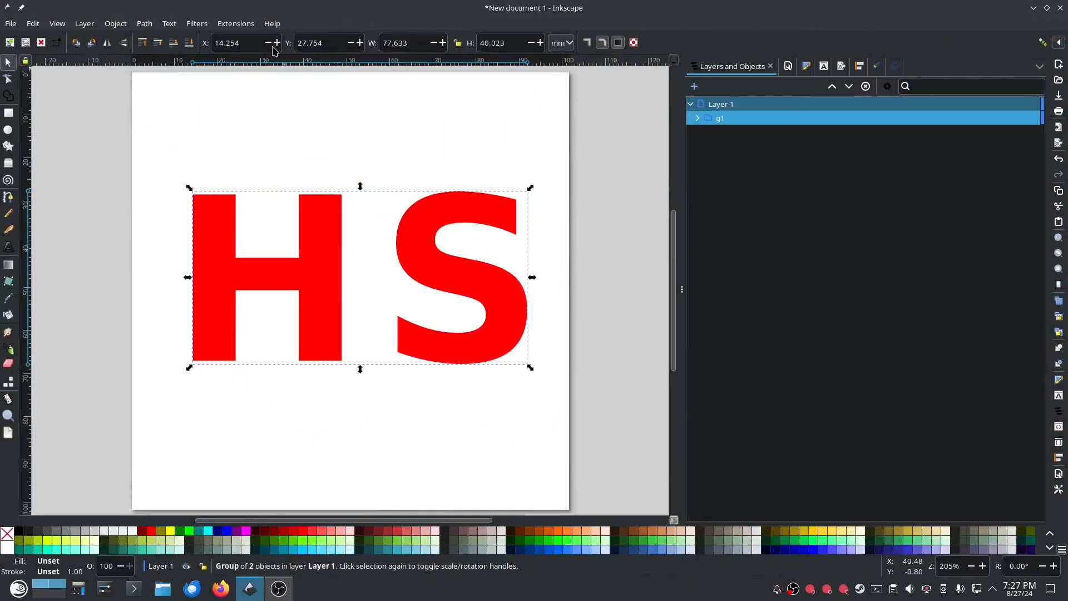
Step: Open the letter group's embroidery parameters and bring up the fill method choices
click(236, 23)
mouse_move(358, 179)
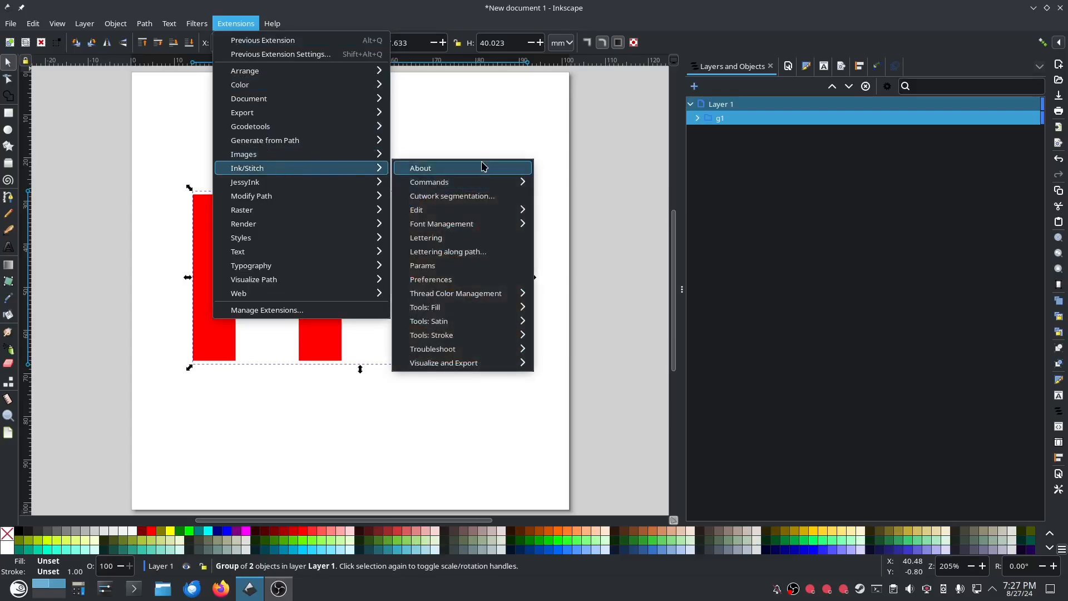
click(478, 265)
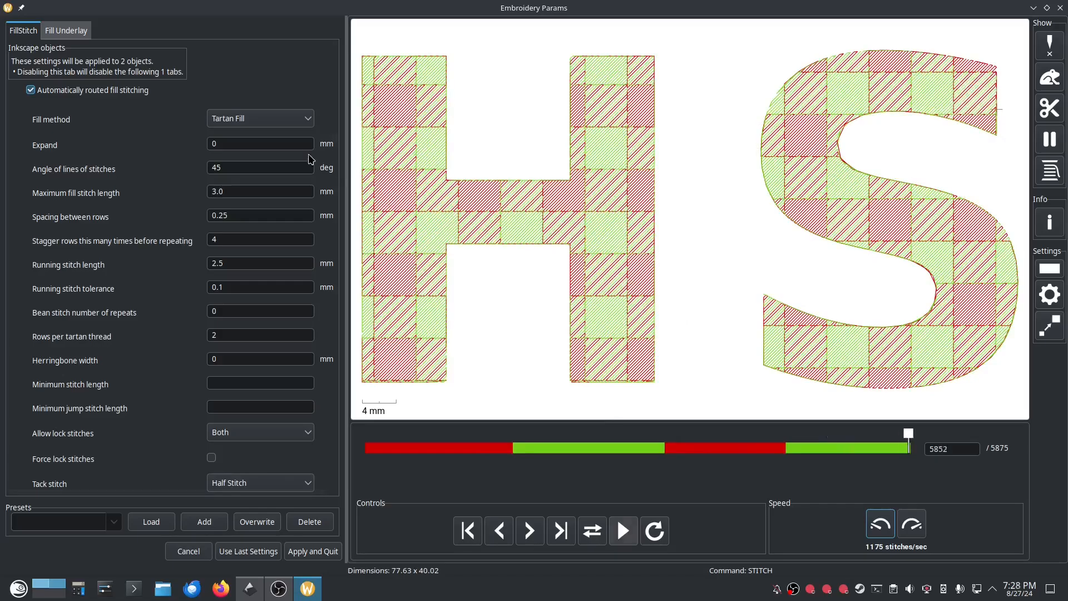
click(306, 119)
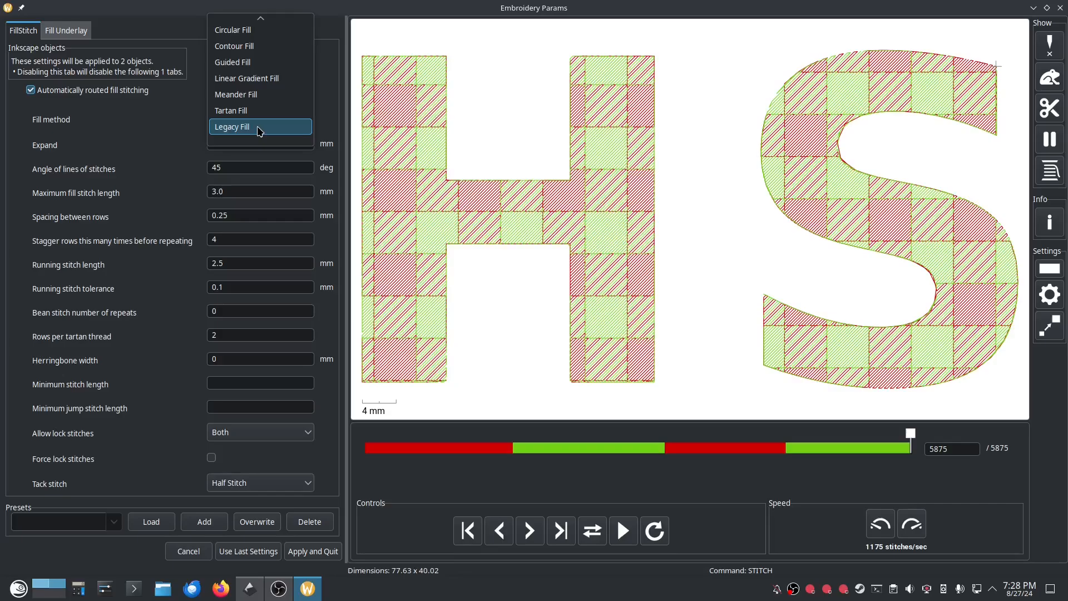
Step: Set the fill method of the H and S letters to Legacy Fill and apply the embroidery parameters
click(258, 128)
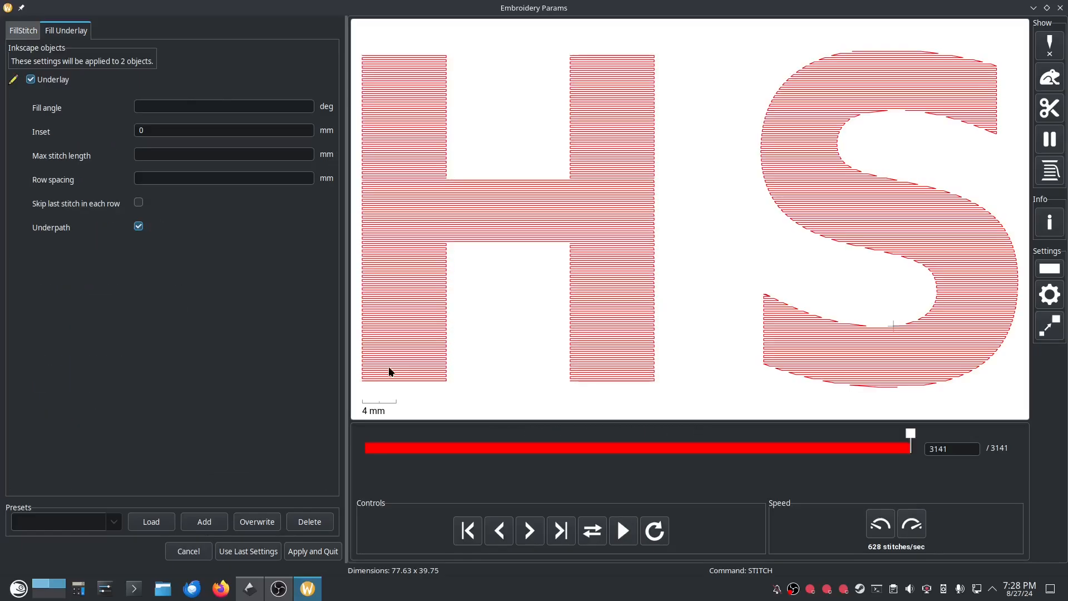
click(317, 545)
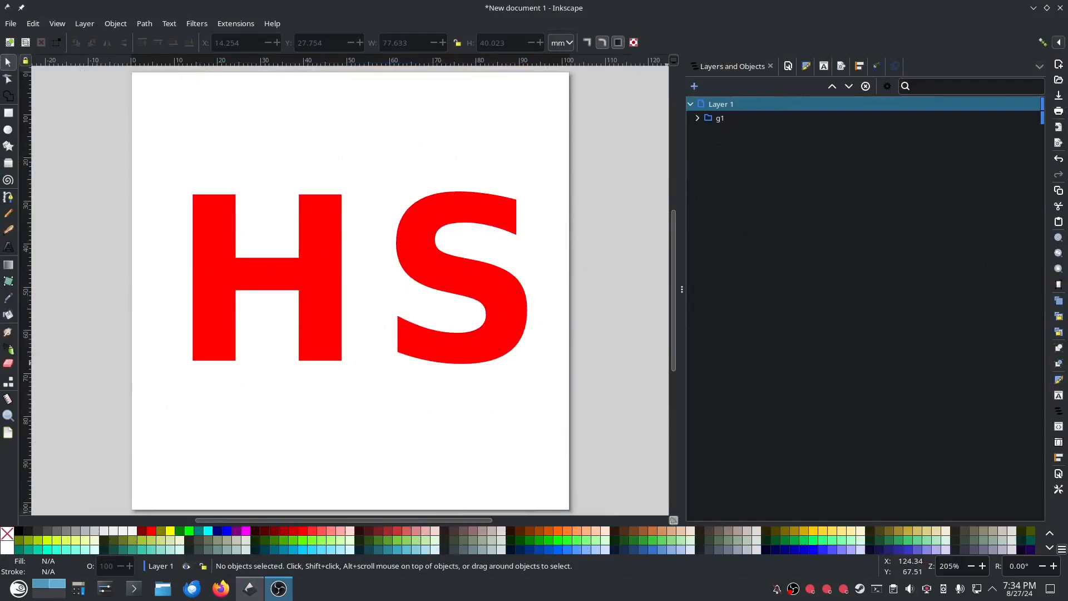
Step: Show the fill and stroke settings and delete the H and S letters from the page
key(ctrl+shift+f)
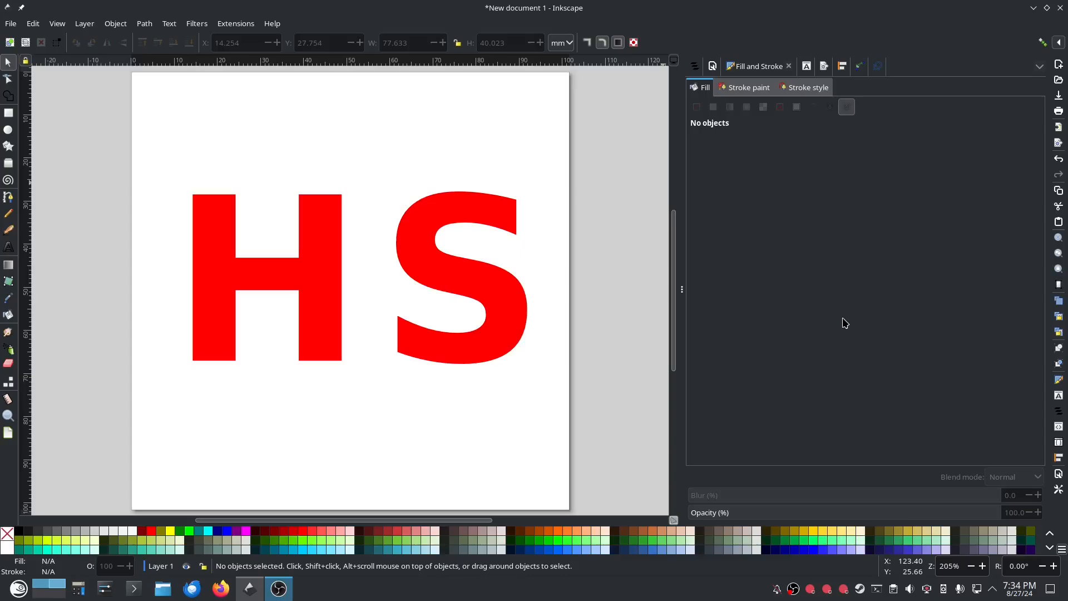
drag(594, 405, 94, 140)
key(Delete)
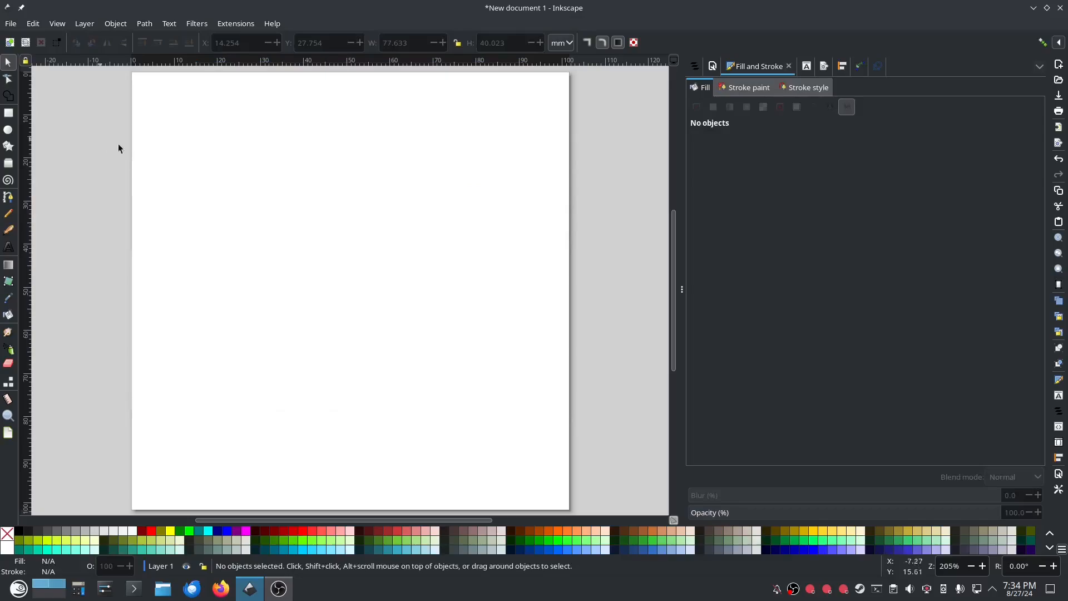
Step: Draw a rectangle about 74 by 21 mm across the page, with a flat red fill and no stroke
click(9, 112)
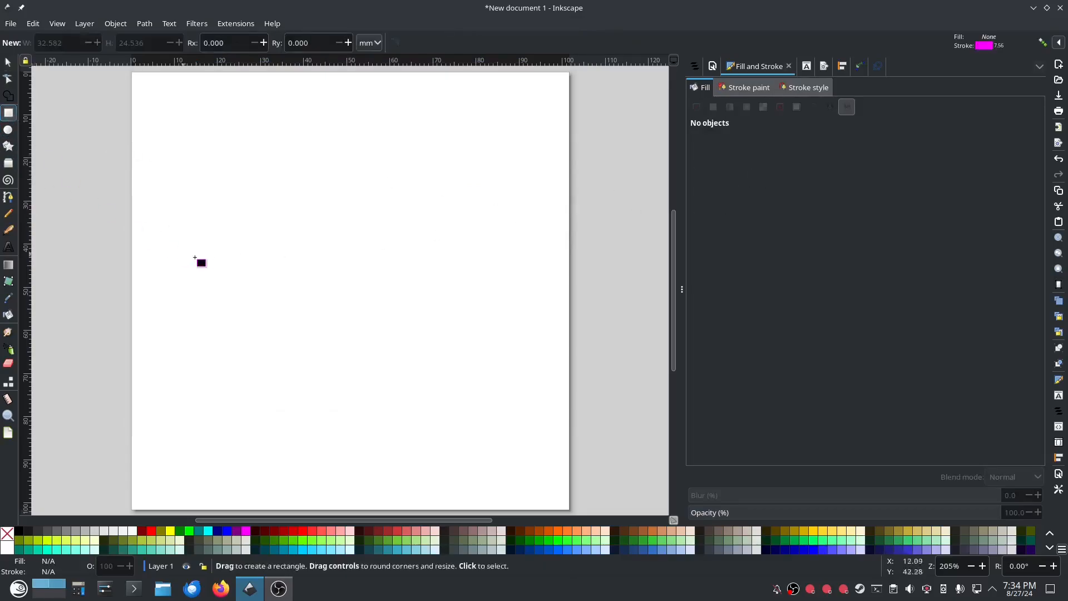
drag(185, 229, 509, 324)
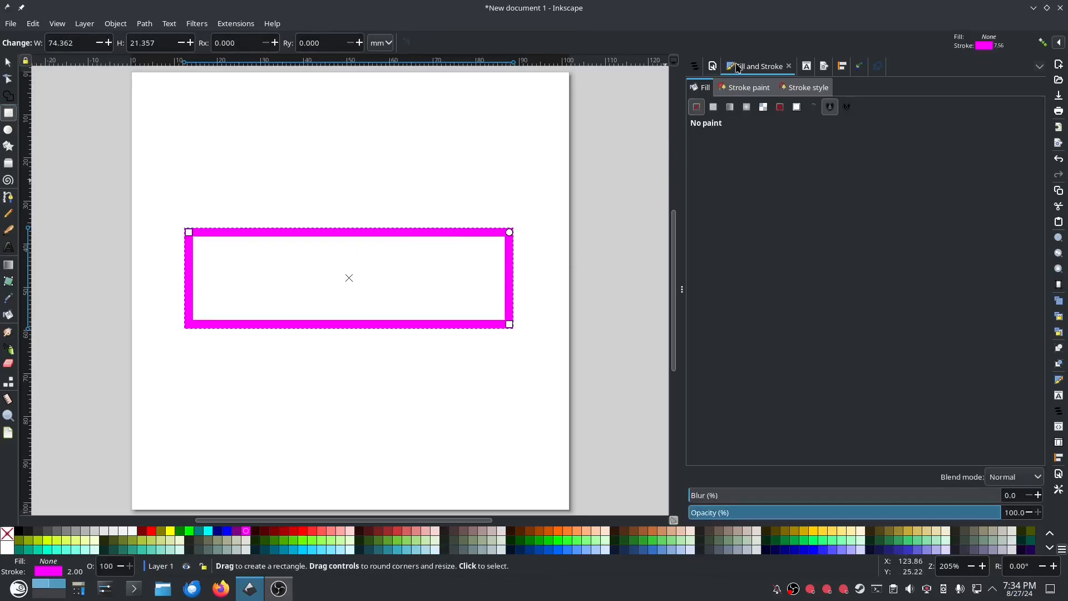
click(713, 107)
click(745, 87)
click(696, 107)
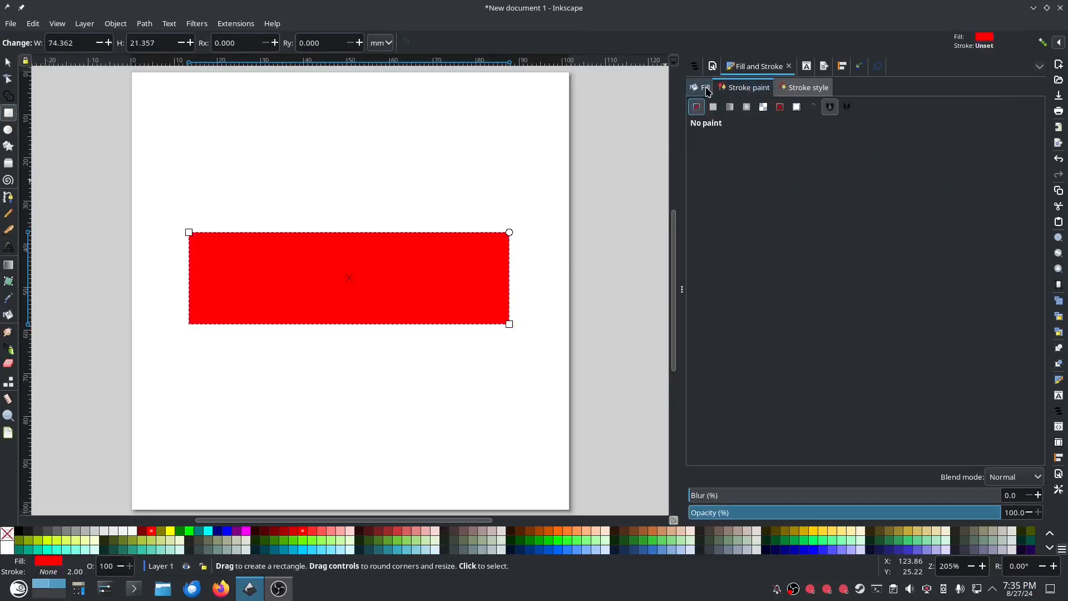
Step: Change the rectangle's flat fill to a linear gradient and return to the Selector tool
click(703, 88)
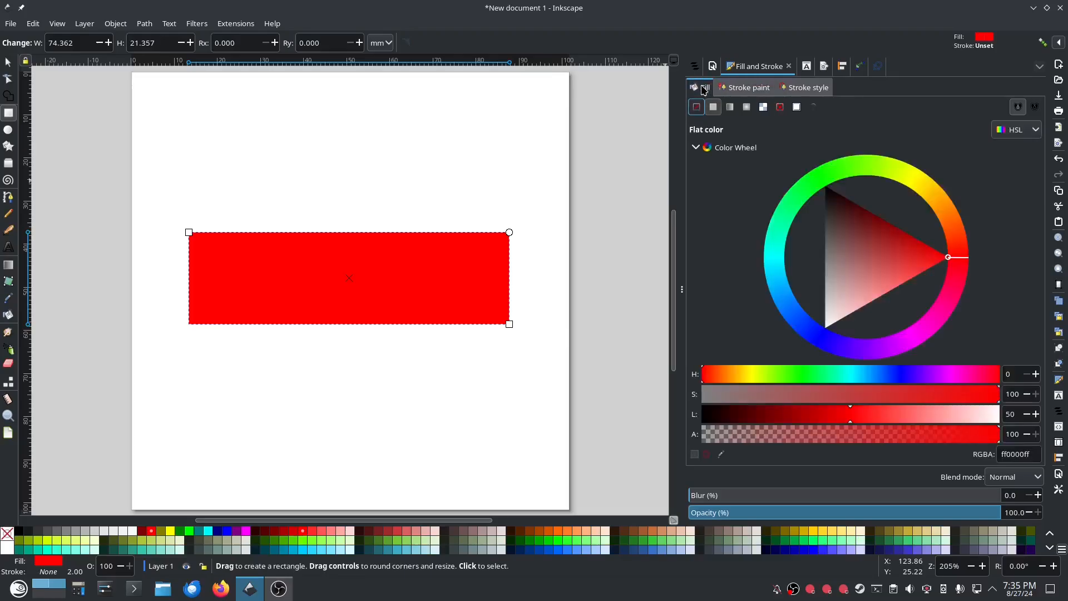
click(730, 107)
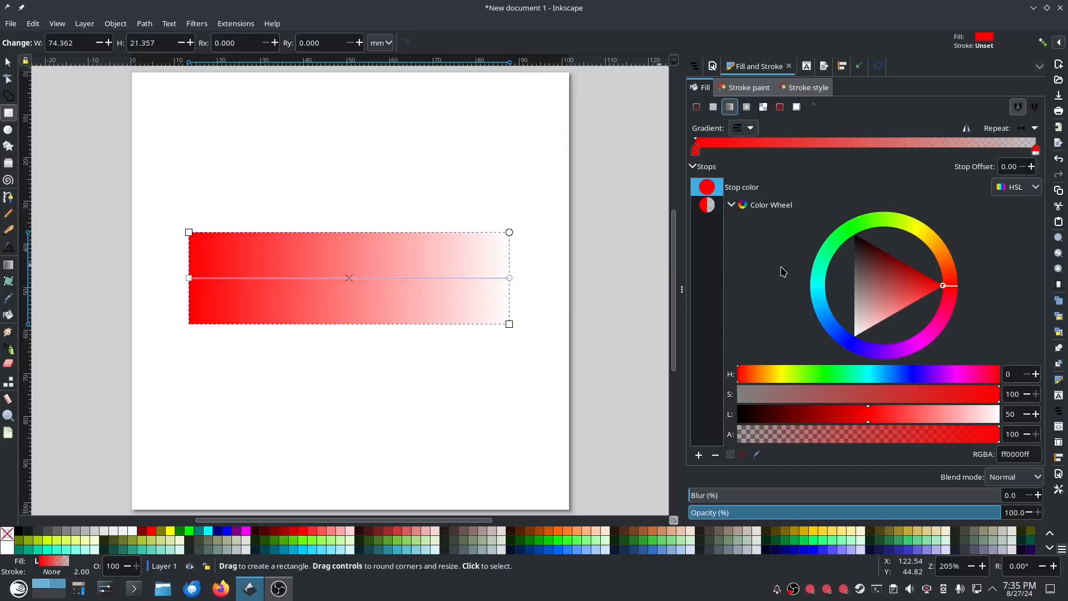
key(s)
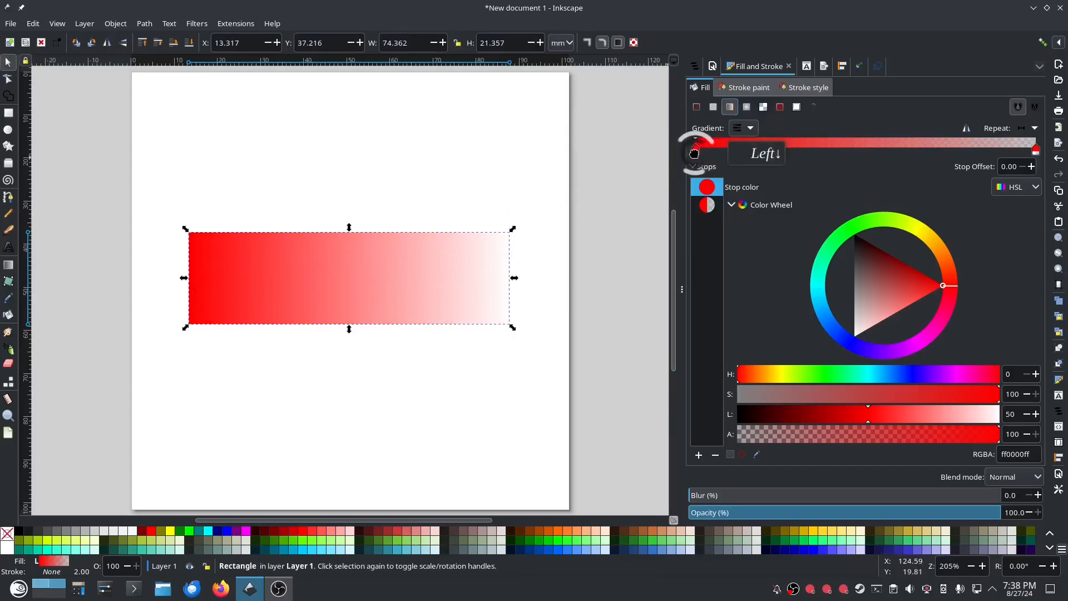
Step: Move the gradient's opaque red stop to offset 0.24 and its transparent end stop to offset 0.72
drag(695, 151, 664, 155)
drag(1035, 149, 923, 148)
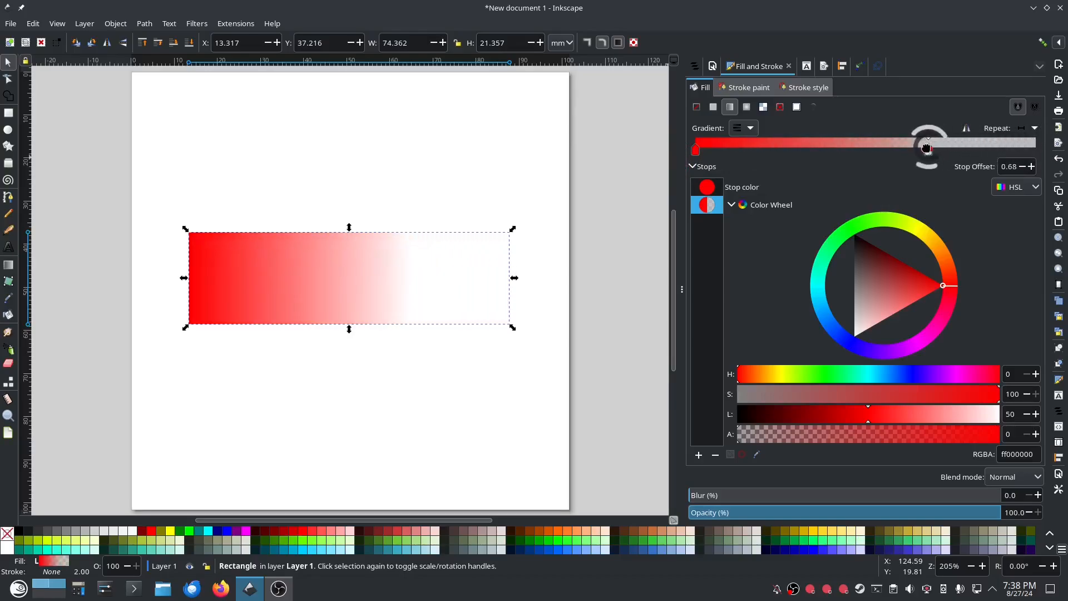
drag(696, 149, 776, 152)
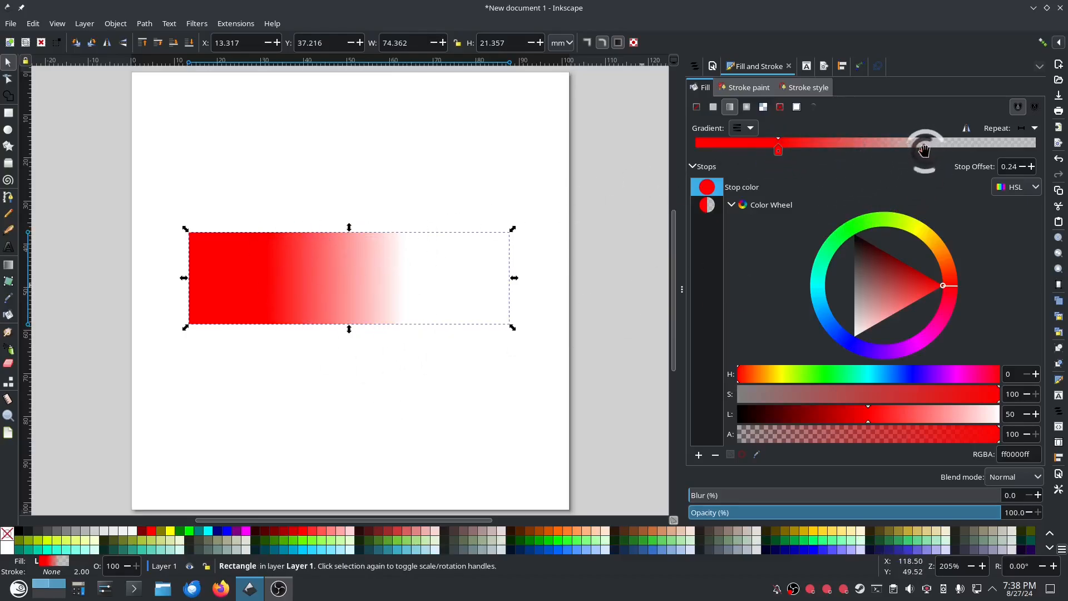
drag(919, 148, 941, 149)
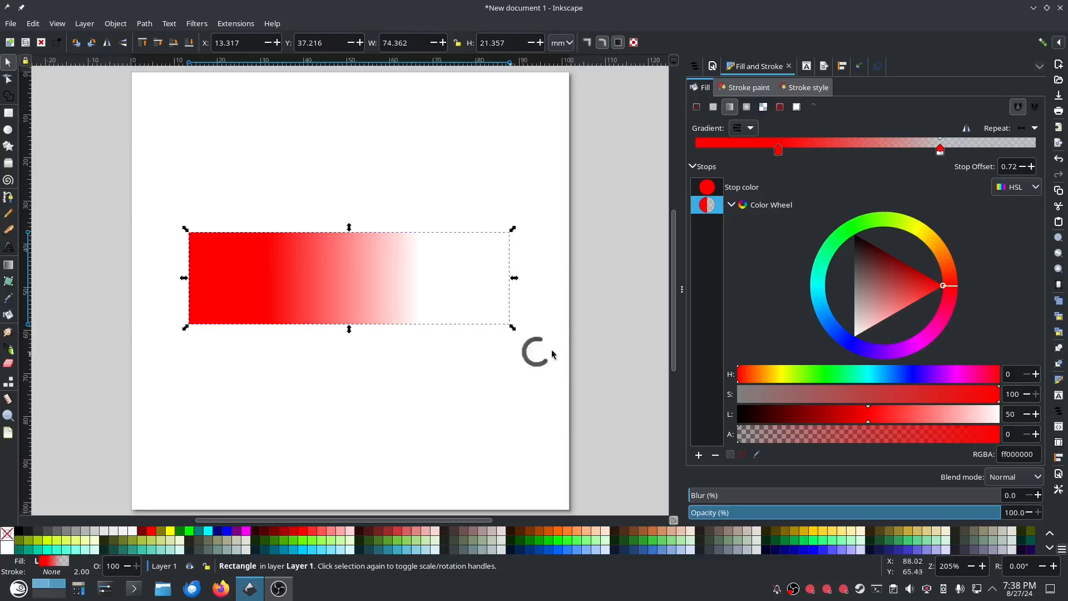
Step: Make the gradient's end stop opaque blue, with hue 236 and alpha 100
click(940, 149)
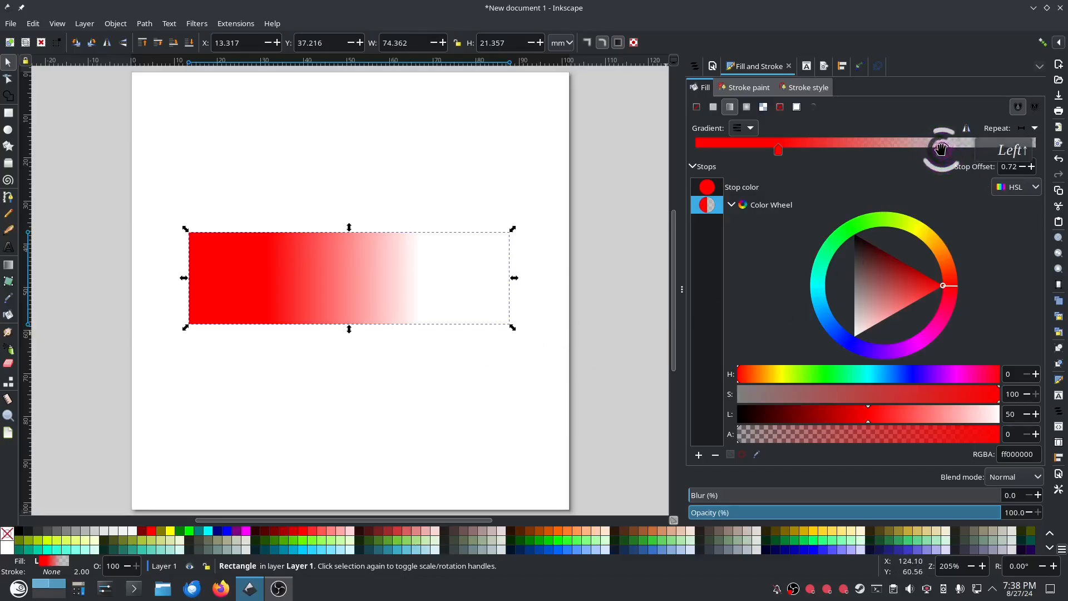
click(910, 381)
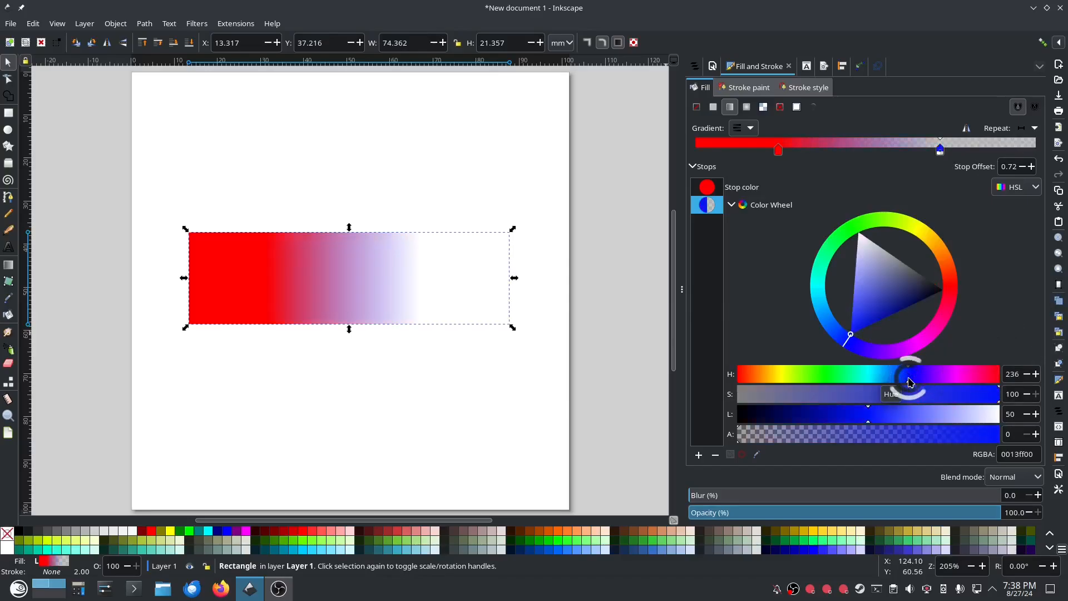
drag(882, 435, 1017, 433)
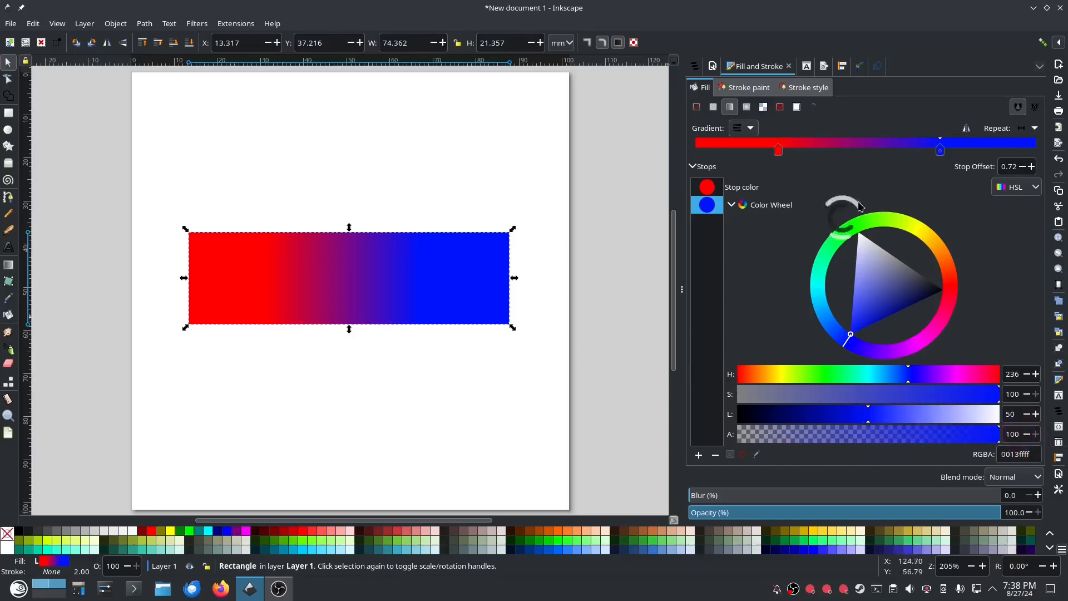
Step: Widen the gradient transition by moving the blue stop farther outward and the red stop to offset 0.19
click(939, 151)
drag(940, 152, 968, 149)
drag(773, 152, 762, 153)
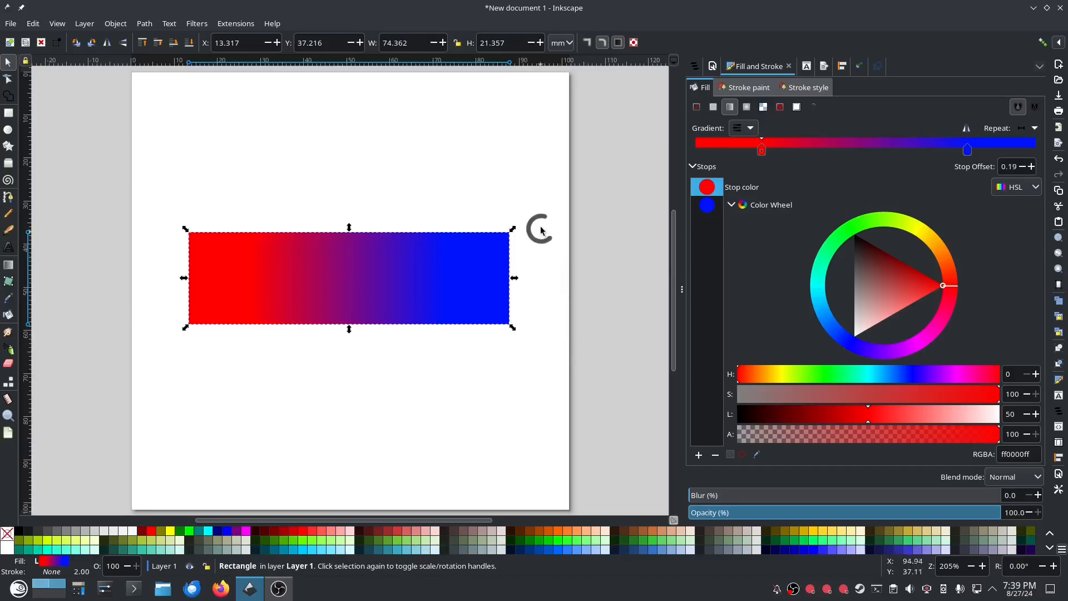
Step: Convert the gradient rectangle to Ink/Stitch gradient blocks with an end row spacing of 0.00
click(236, 23)
mouse_move(259, 181)
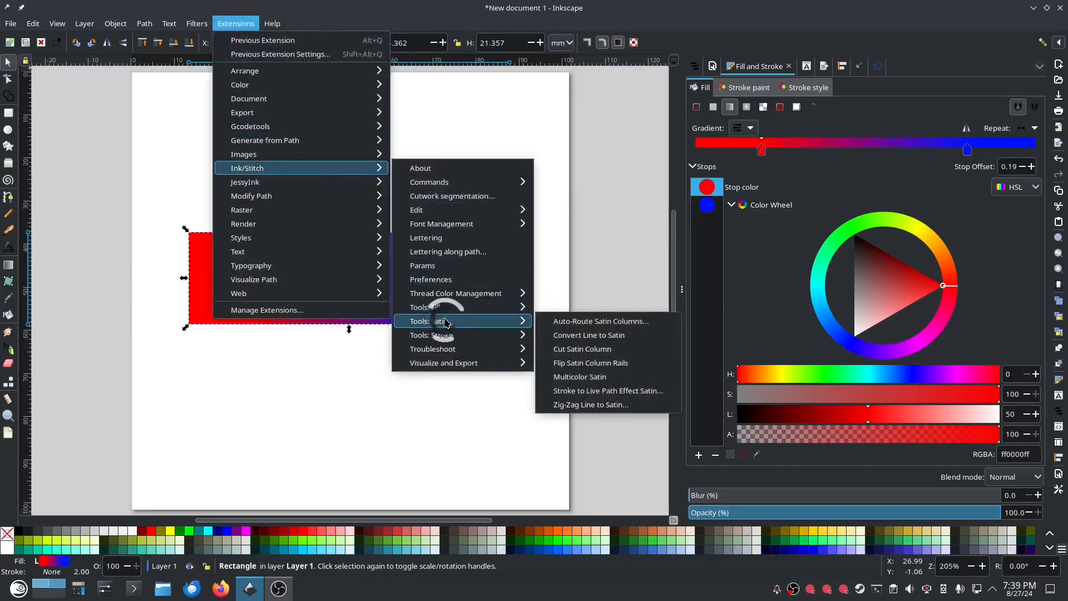
mouse_move(442, 309)
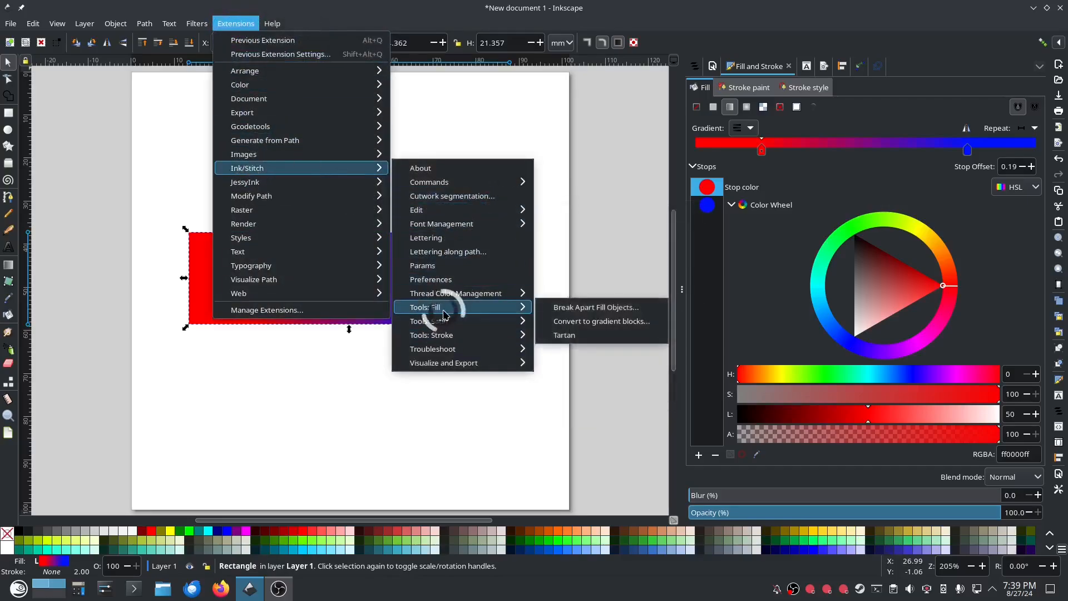
click(619, 322)
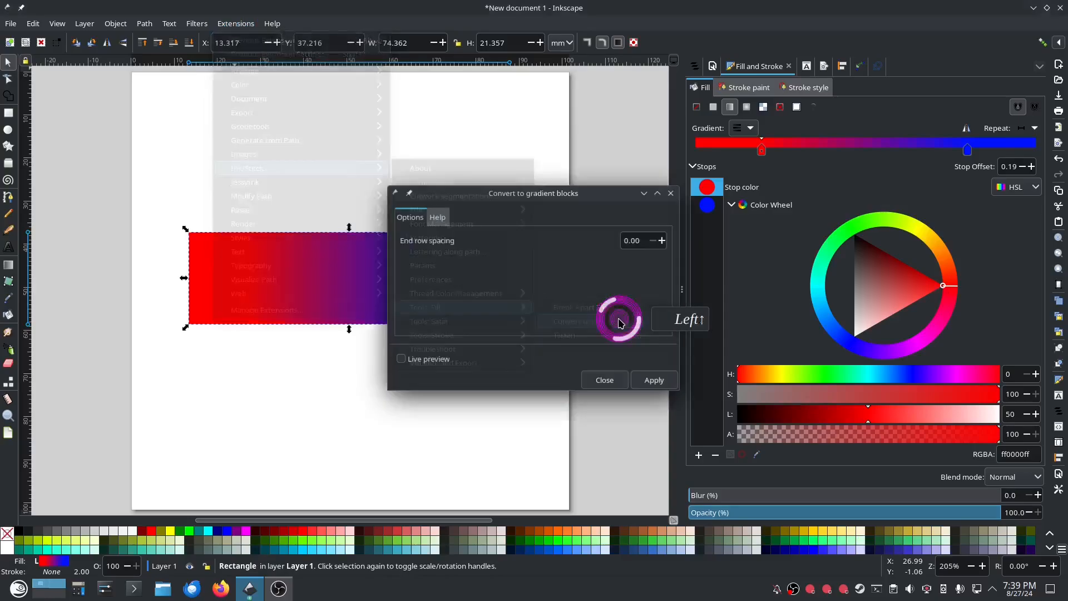
click(651, 380)
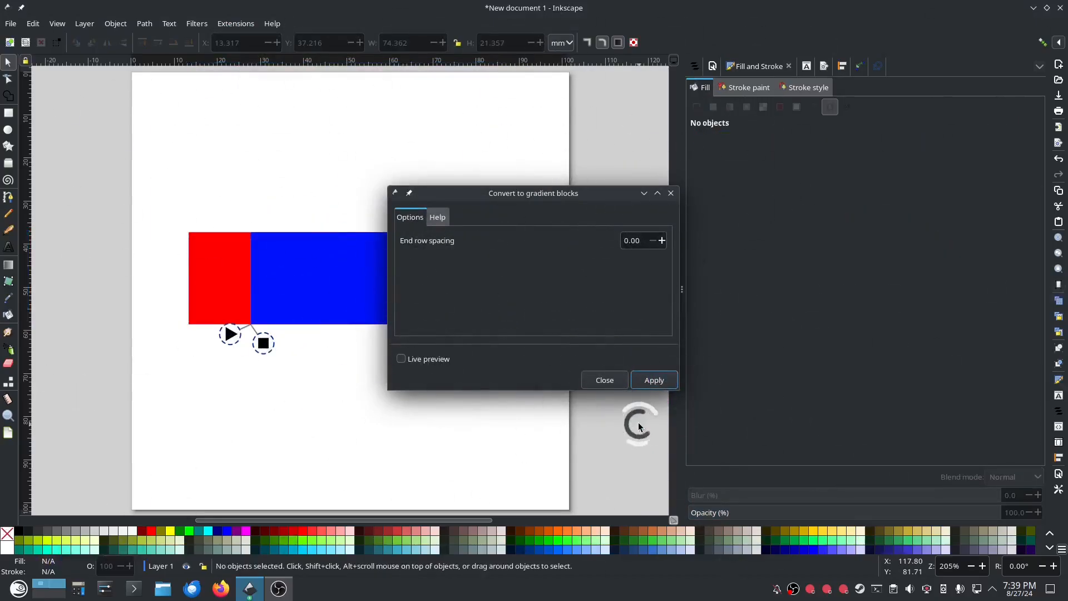
click(605, 380)
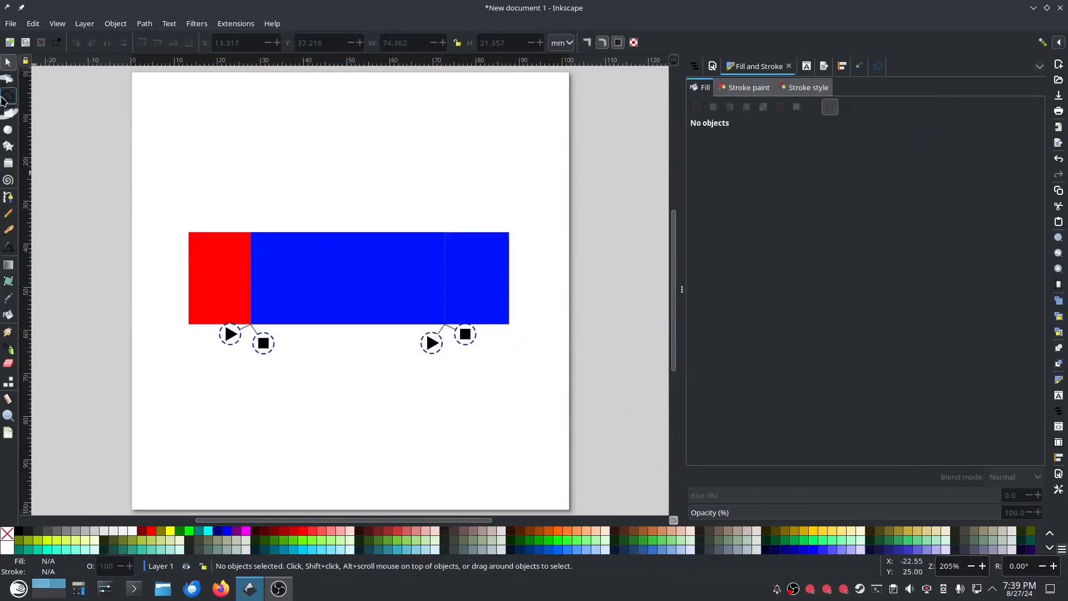
Step: Move the red block upward, undo back through the gradient block conversion, and redo the conversion
click(8, 66)
click(222, 262)
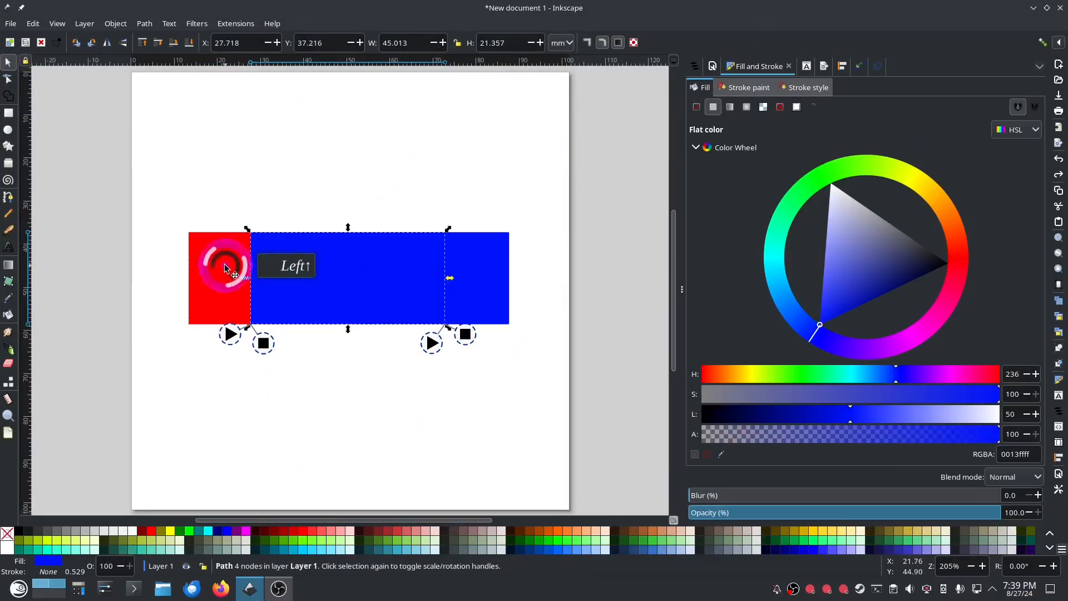
drag(221, 262, 218, 159)
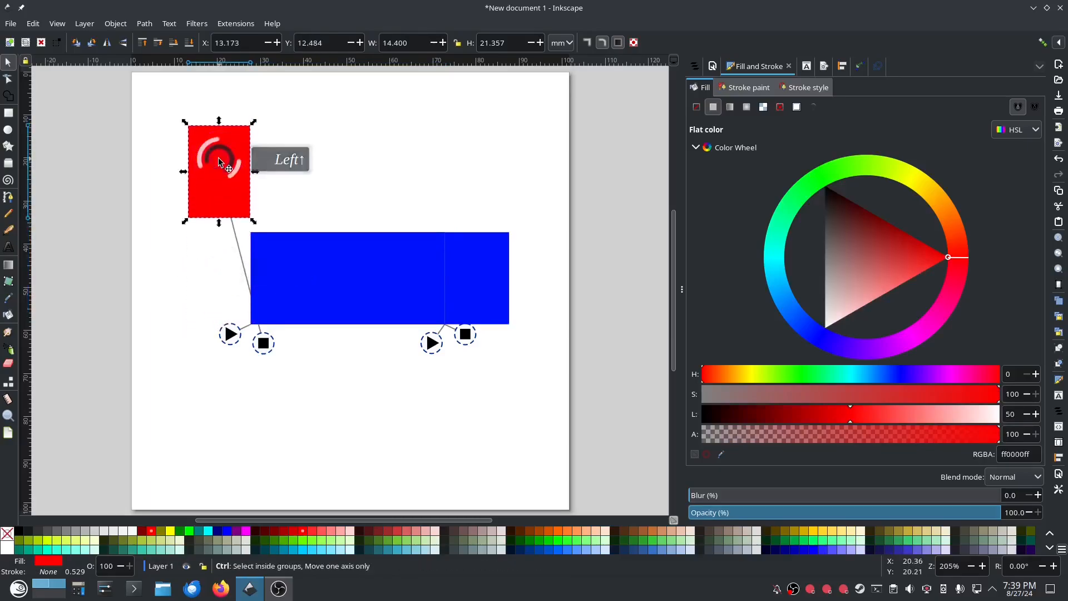
key(ctrl+z)
click(472, 252)
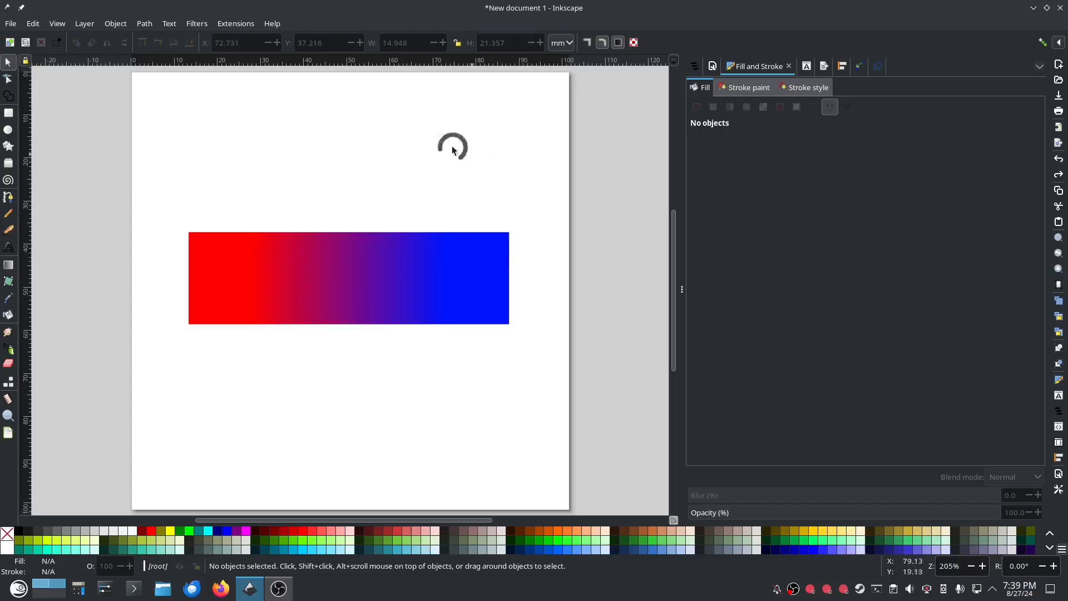
click(32, 24)
click(50, 54)
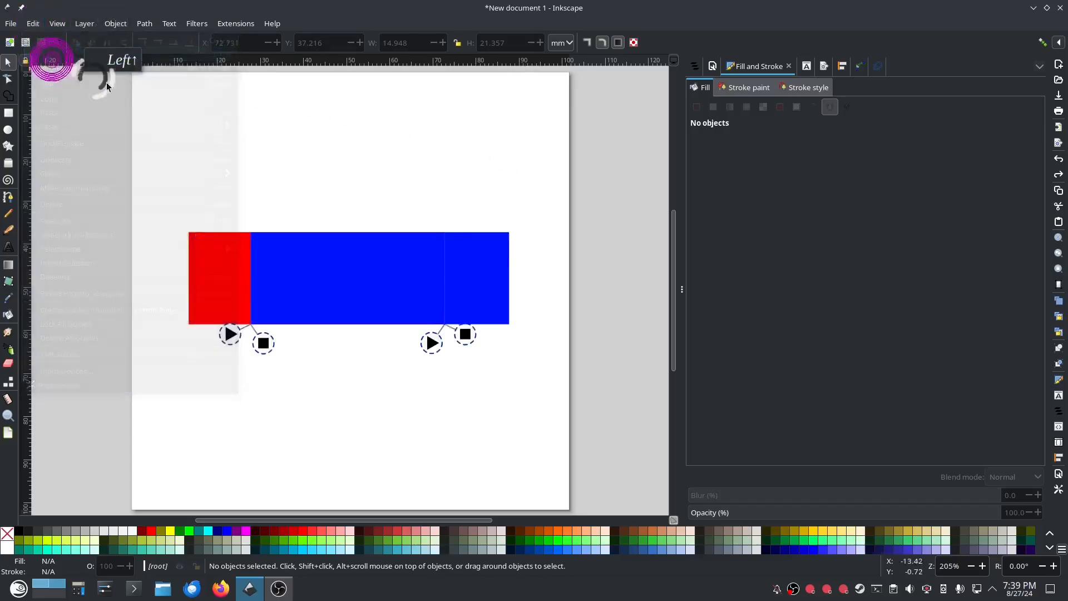
Step: Move the solid blue end block and the middle blue block upward one at a time, undoing each move
drag(477, 275, 489, 194)
key(ctrl+z)
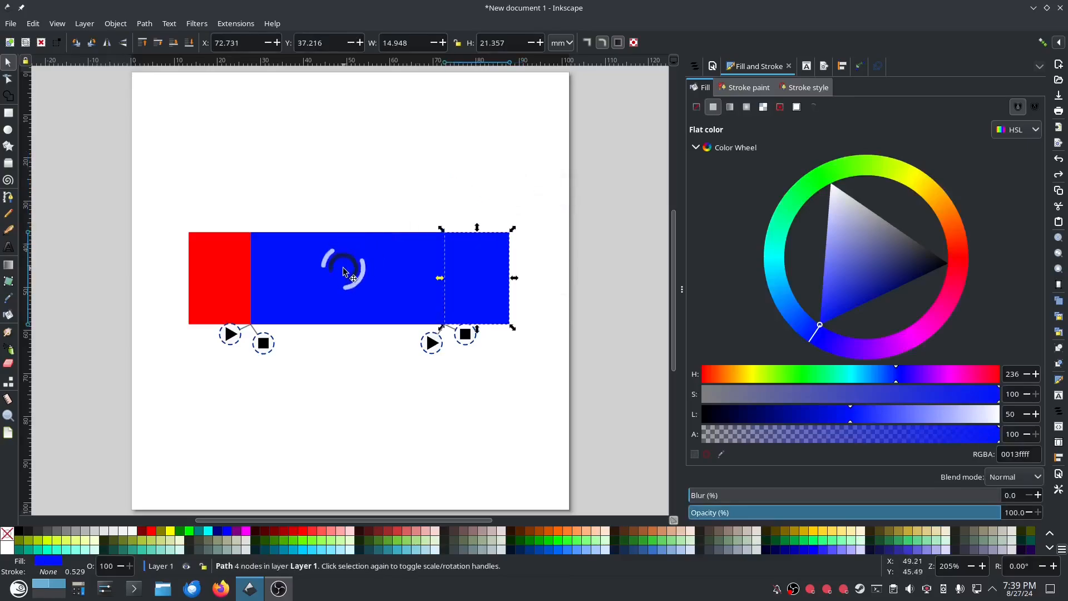
drag(347, 270, 353, 184)
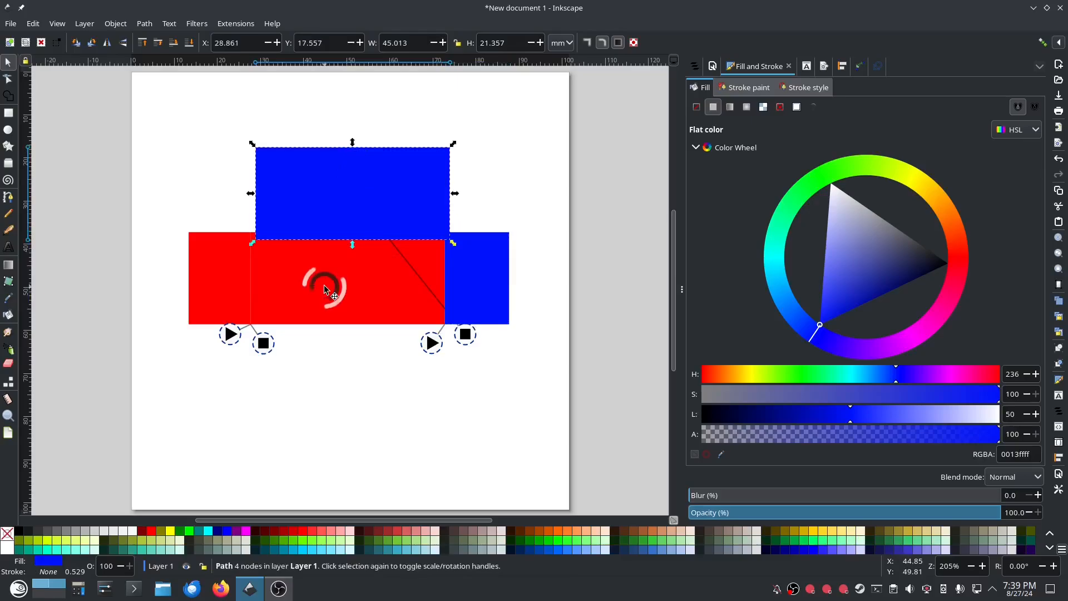
key(ctrl+z)
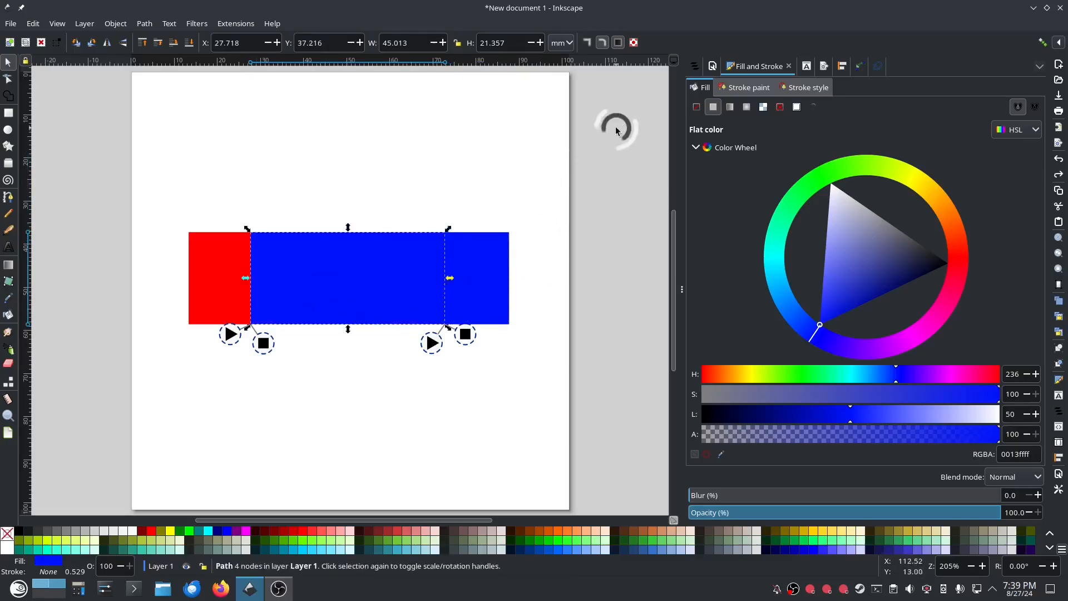
Step: Select everything in Layer 1 and examine the gradient blocks' stitch preview in the Ink/Stitch parameters, leaving the settings as they are
click(695, 70)
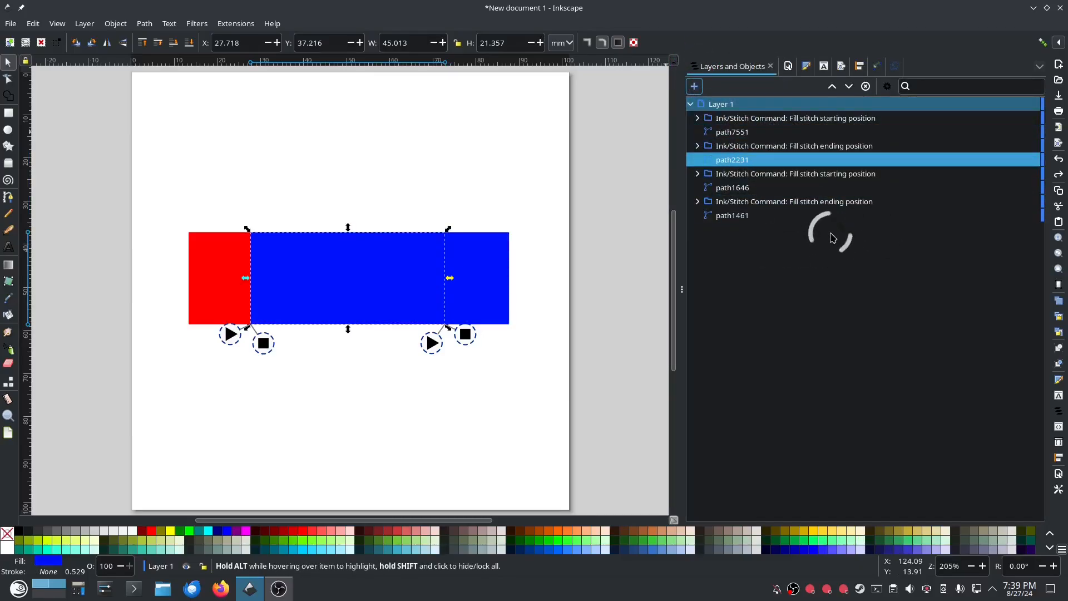
click(717, 104)
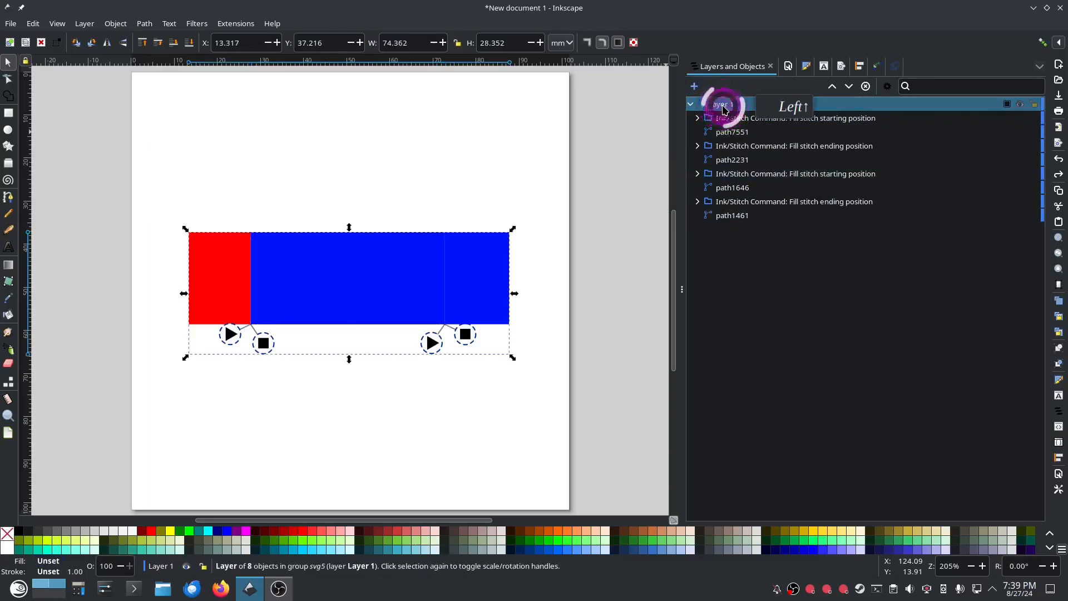
click(222, 24)
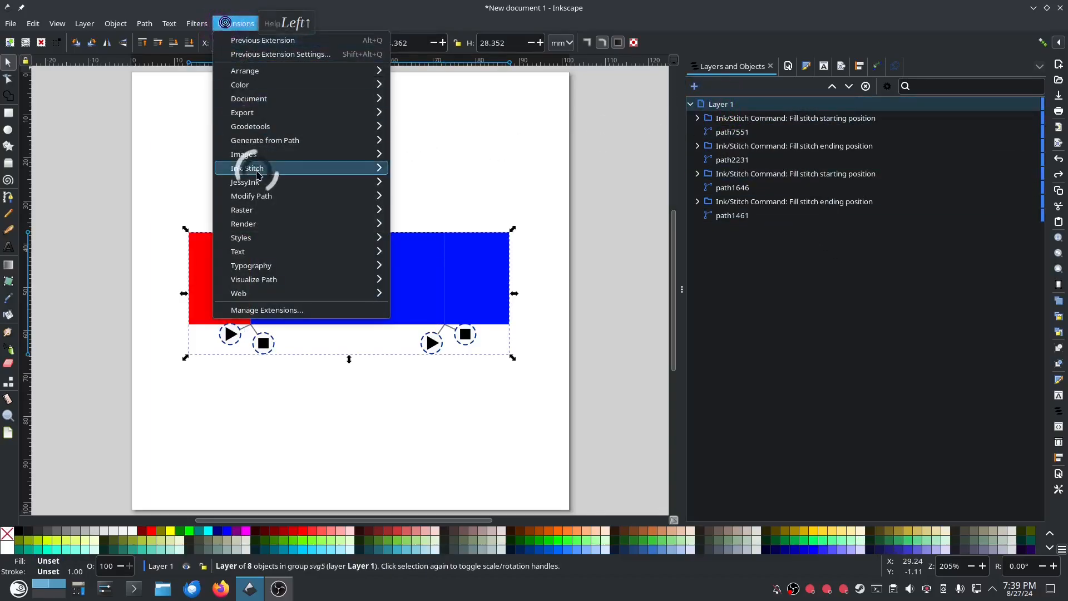
mouse_move(334, 168)
click(421, 265)
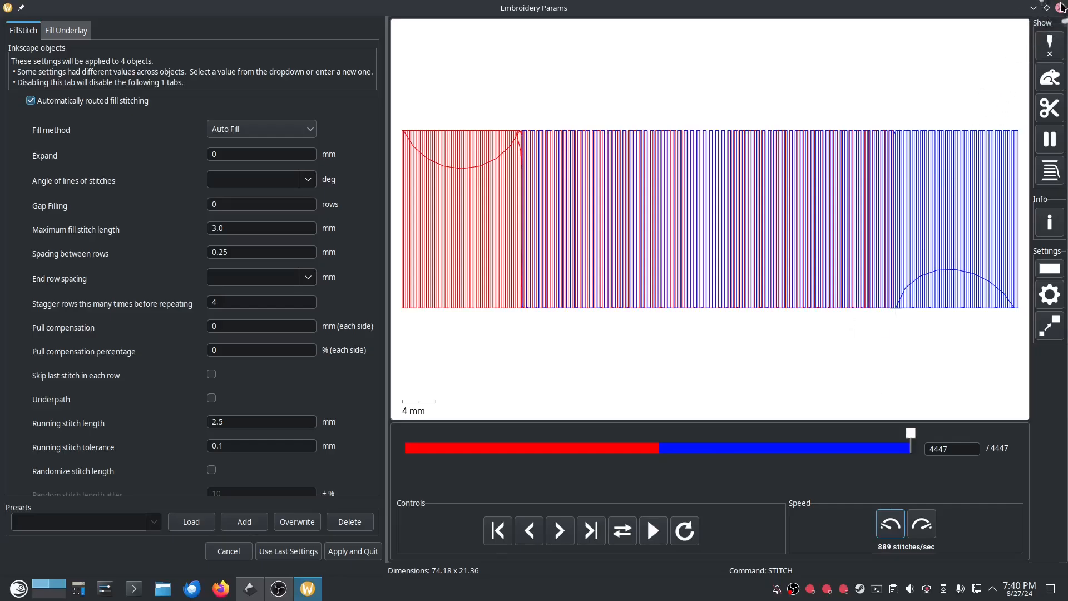
click(1060, 7)
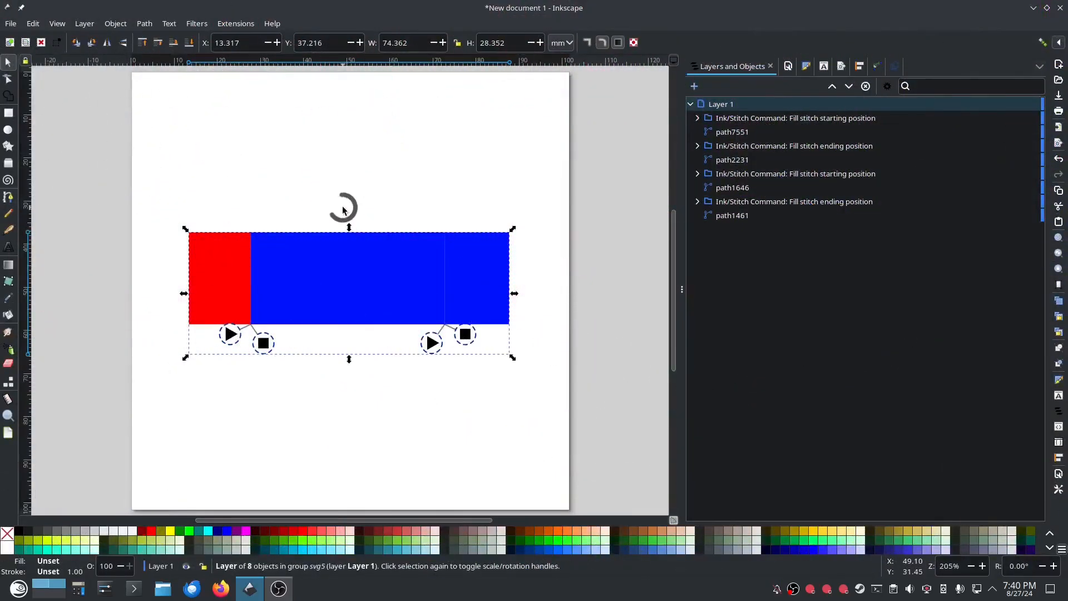
Step: Try an end row spacing of 2 mm on the middle blue gradient block path2231, and apply 1 mm instead
click(723, 131)
click(730, 160)
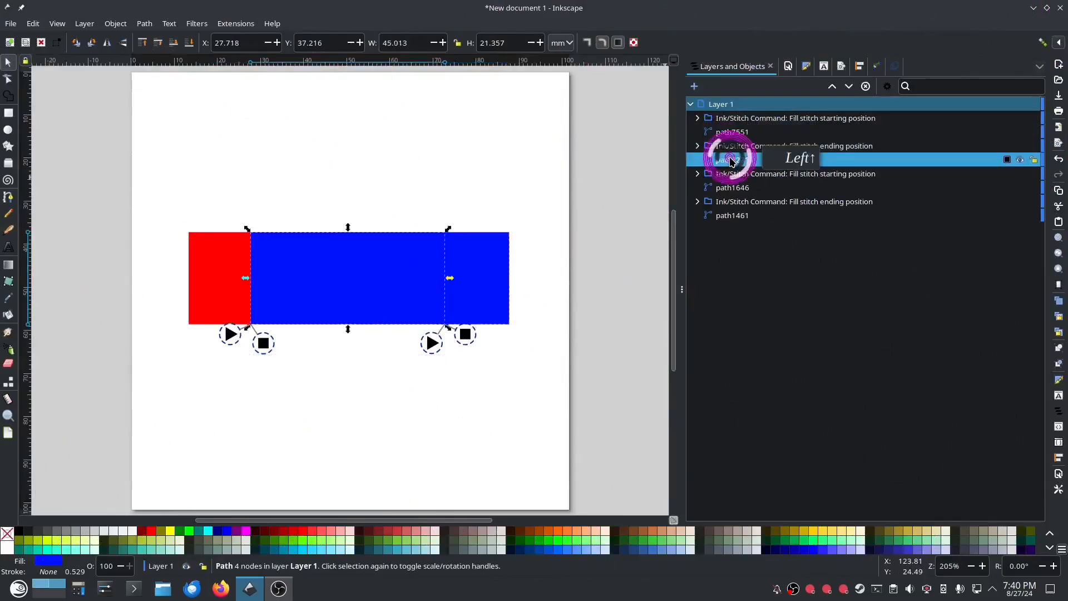
click(233, 24)
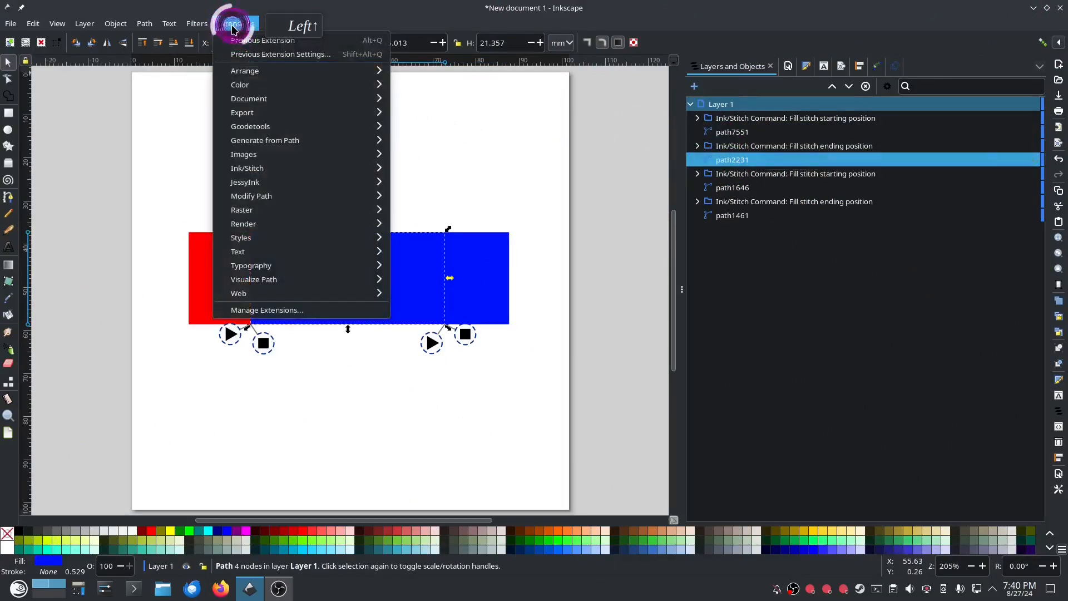
mouse_move(269, 167)
click(452, 269)
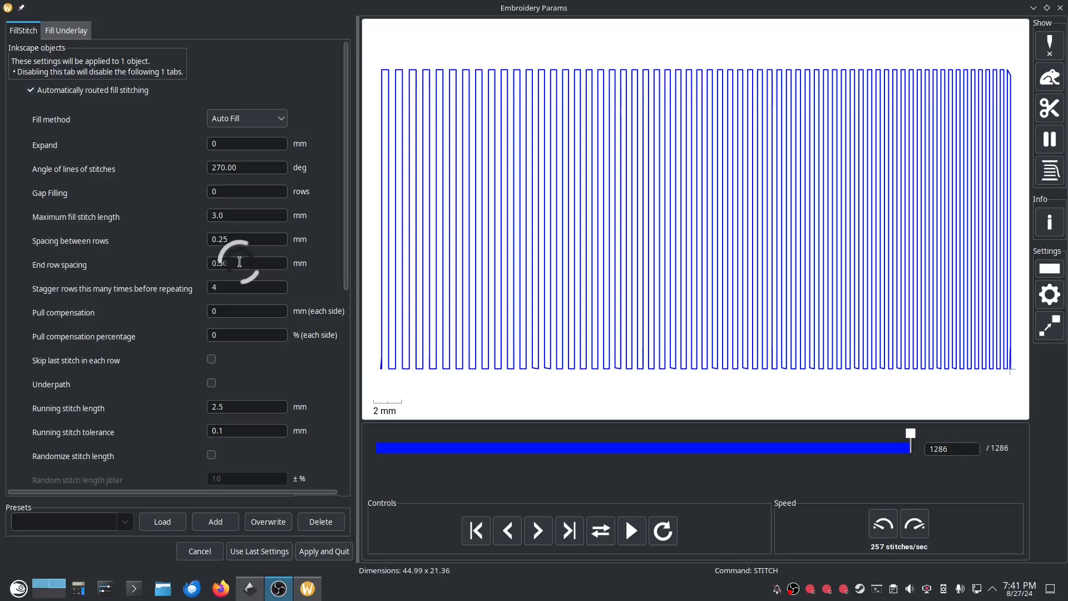
drag(242, 262, 186, 262)
text(2)
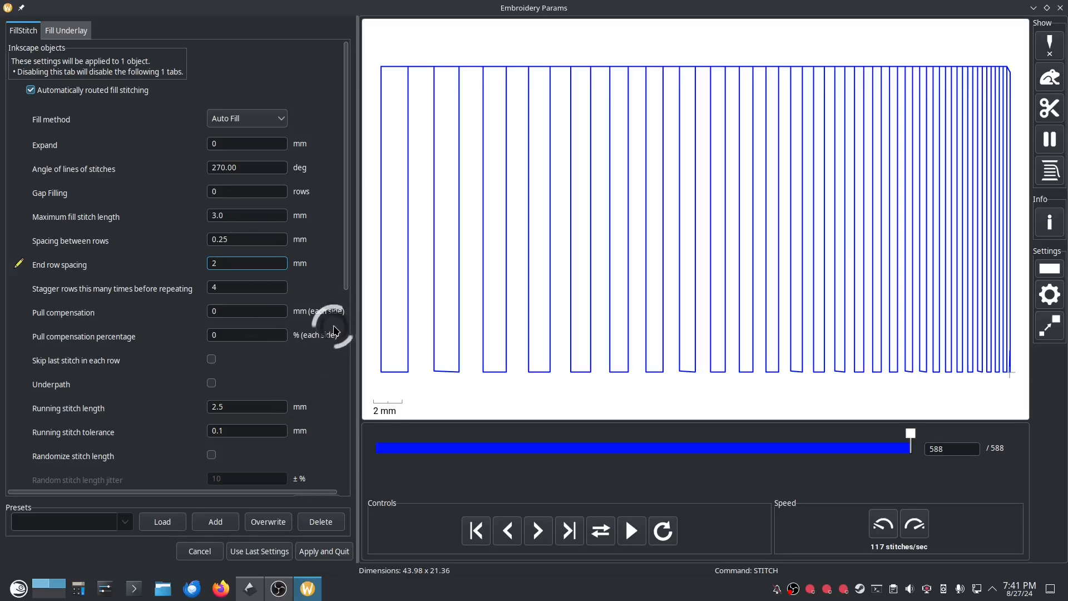
click(312, 368)
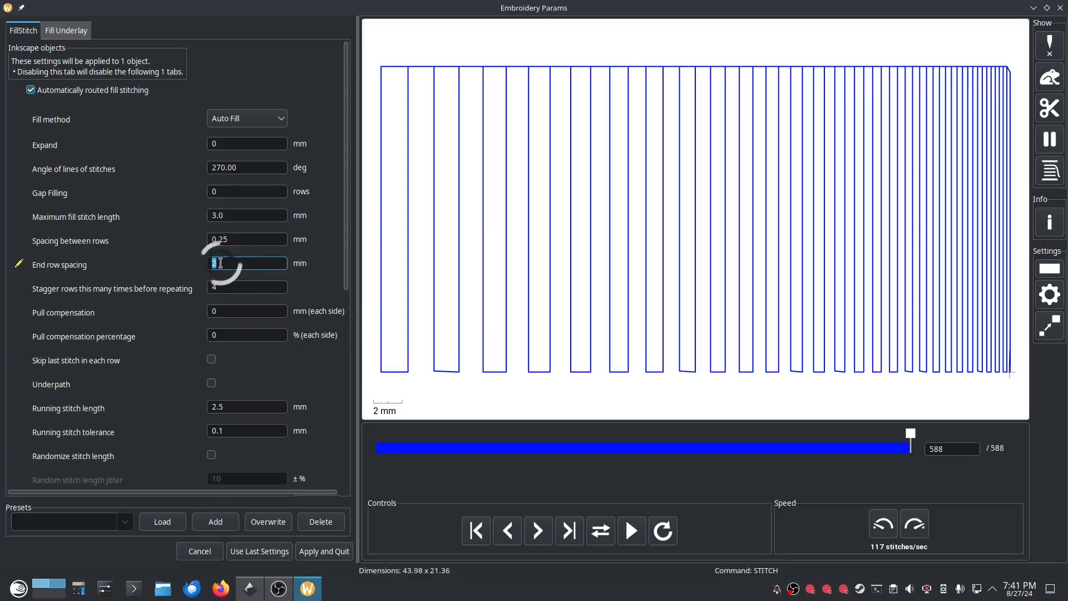
text(1)
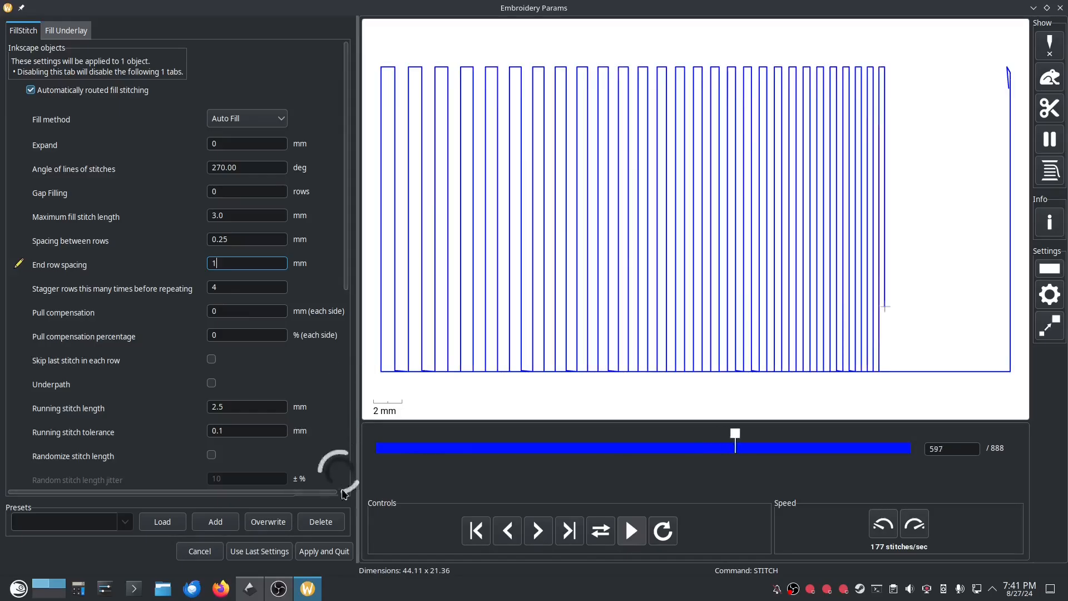
click(322, 552)
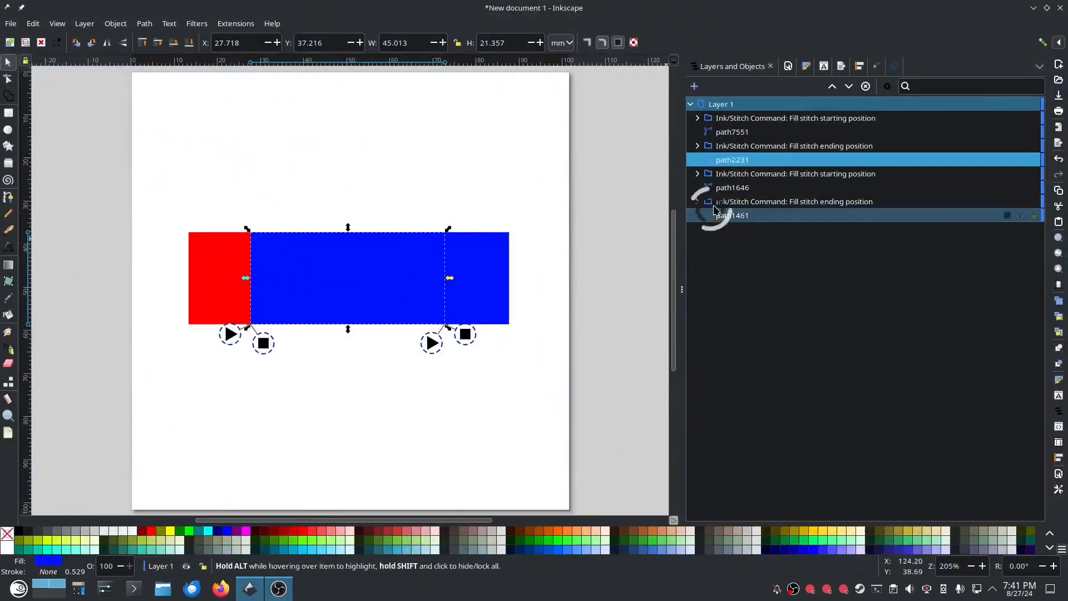
Step: Examine the stitch preview and fill parameters of the middle red gradient block path1646, leaving its settings as they are
click(726, 188)
click(246, 22)
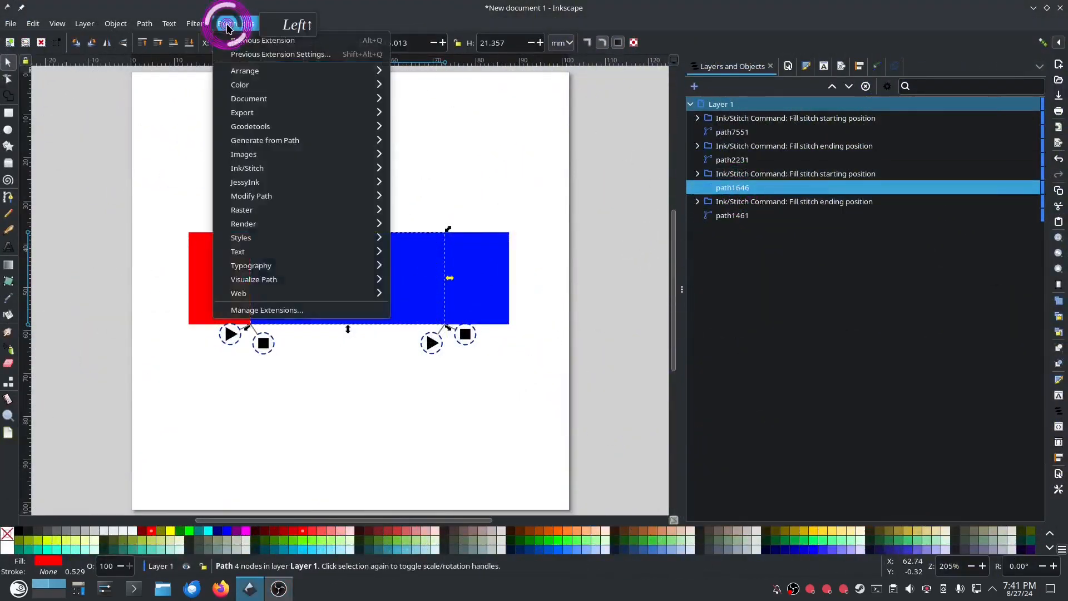
mouse_move(267, 167)
click(431, 267)
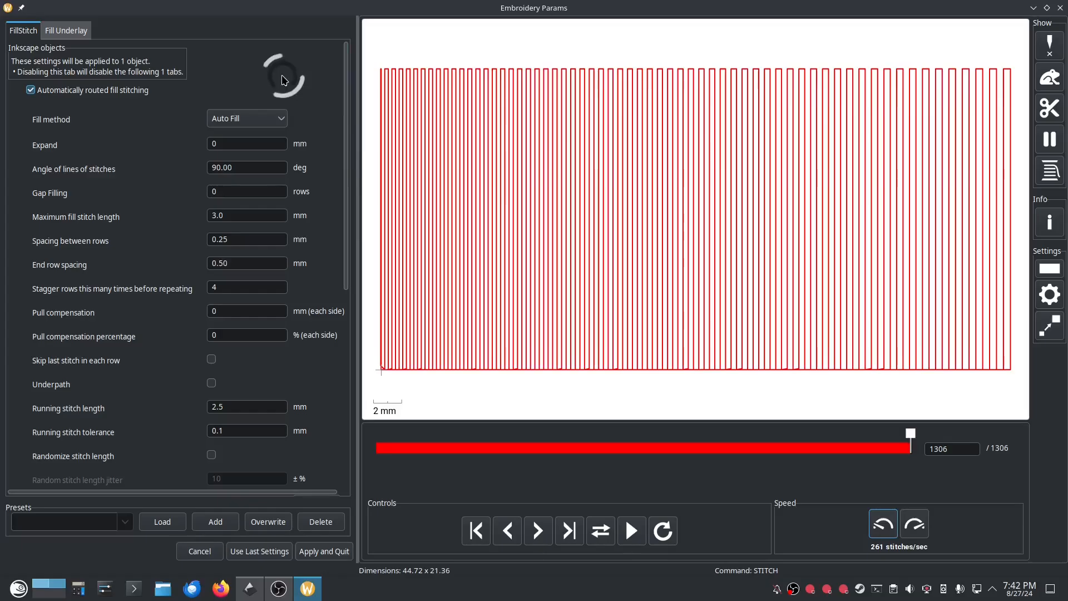
click(200, 550)
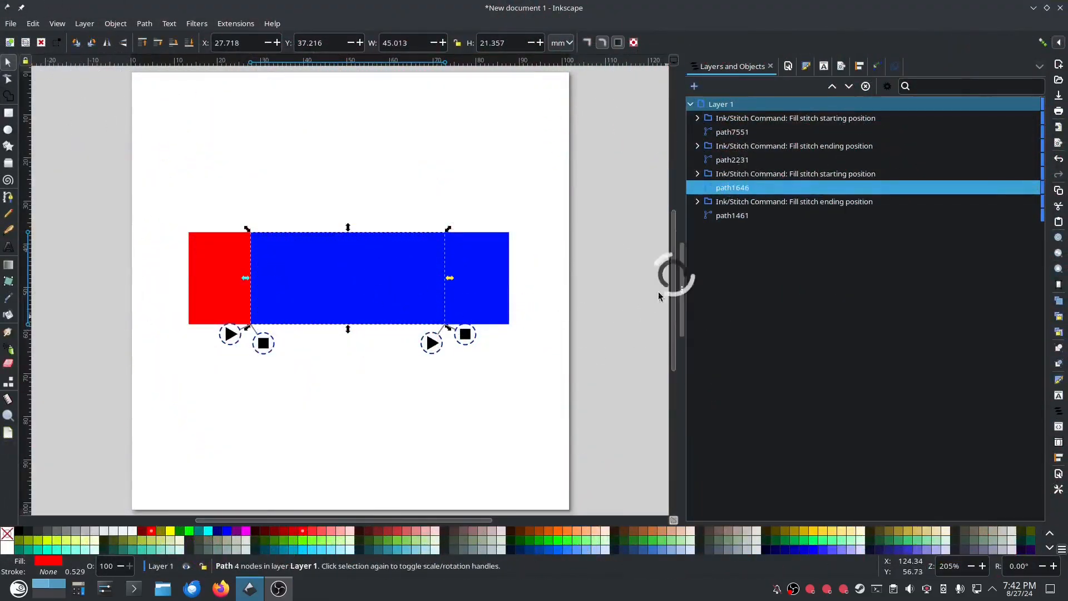
Step: Set the end row spacing of both middle gradient blocks, path1646 and path2231, to .75 mm together and apply it
ctrl+click(734, 160)
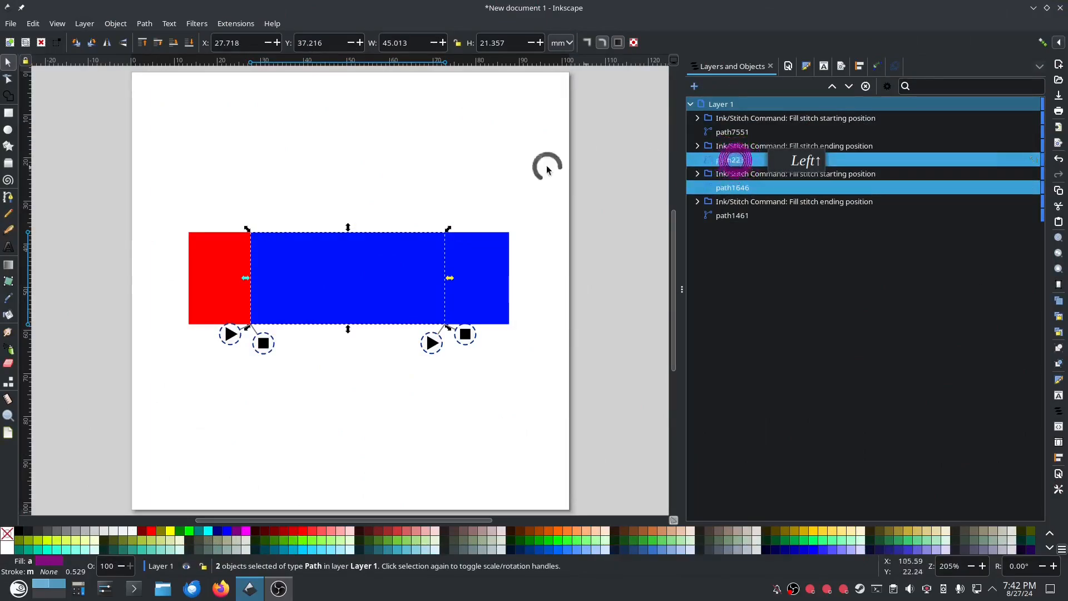
click(230, 22)
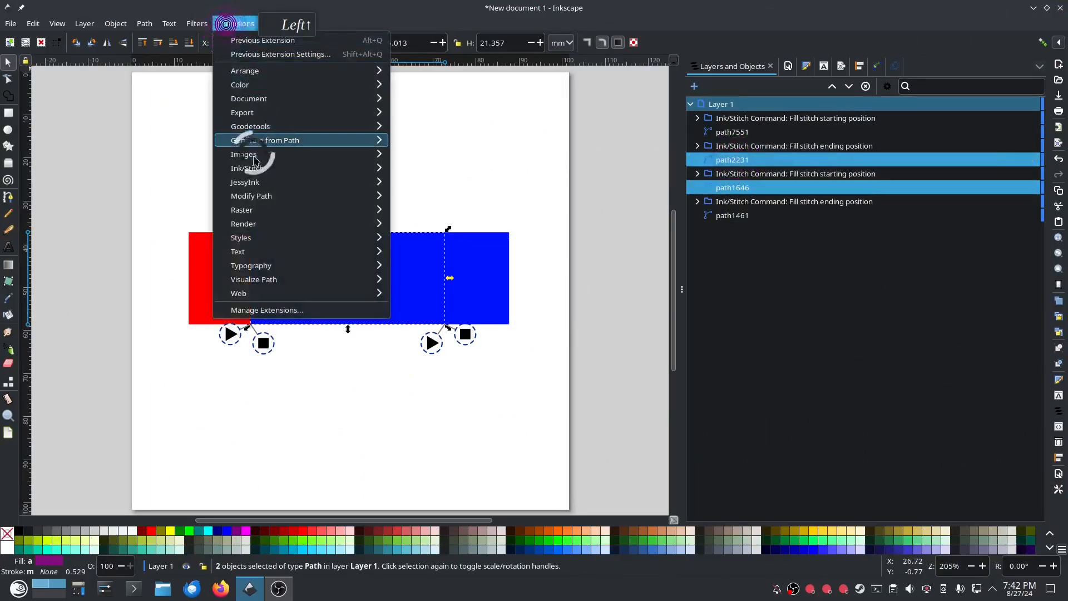
mouse_move(250, 168)
click(455, 241)
click(457, 265)
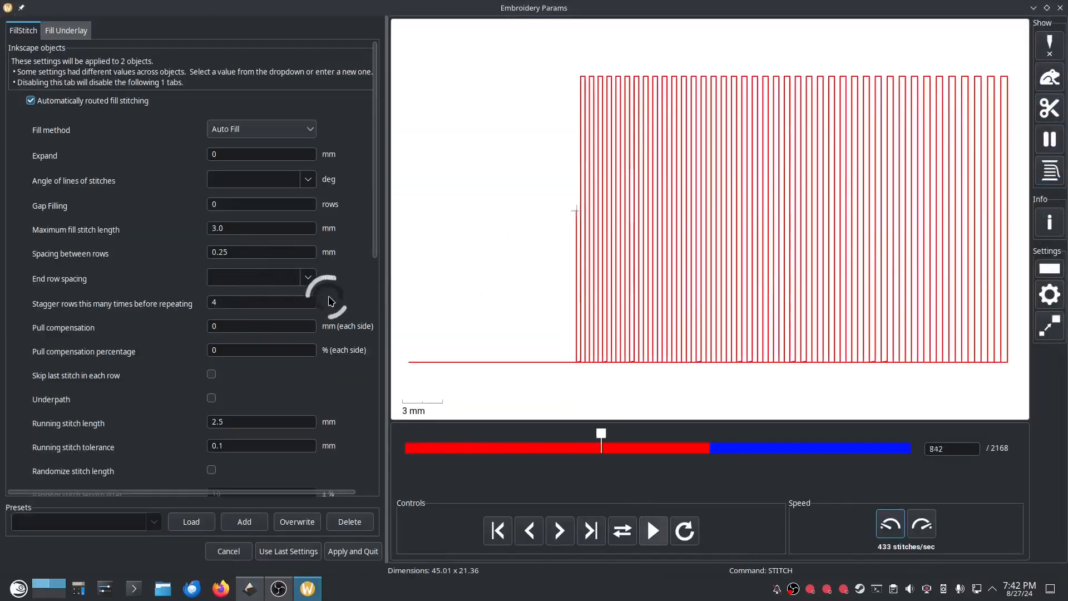
click(309, 279)
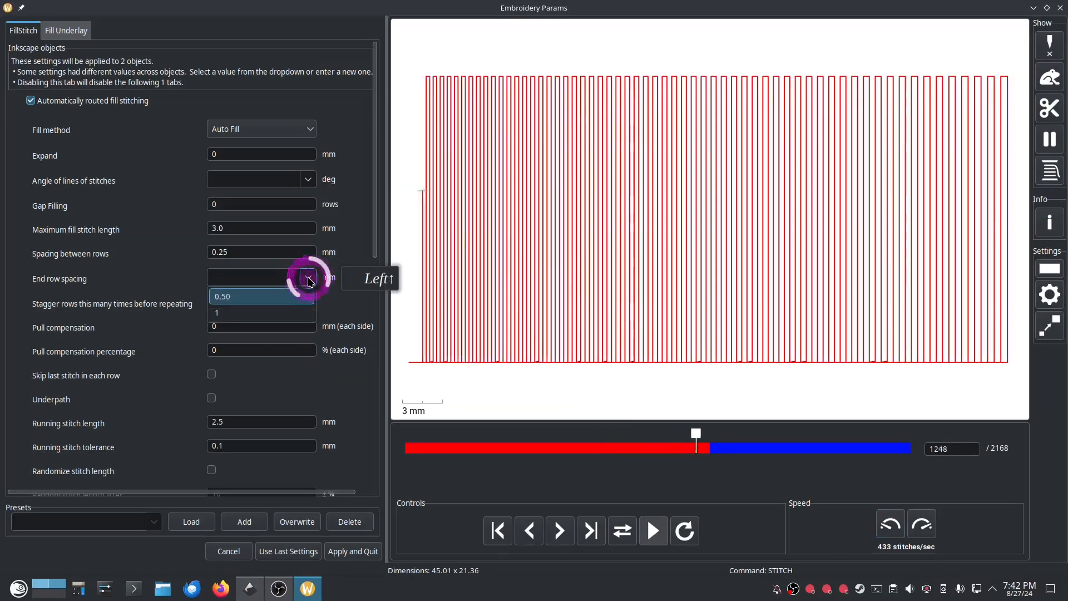
click(248, 277)
text(.75)
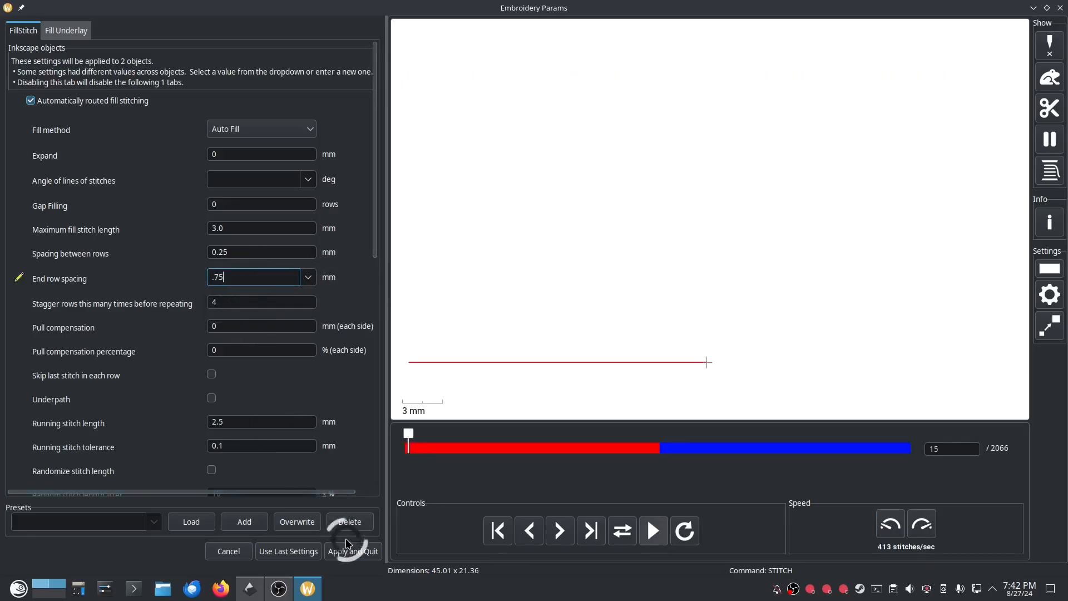
click(352, 551)
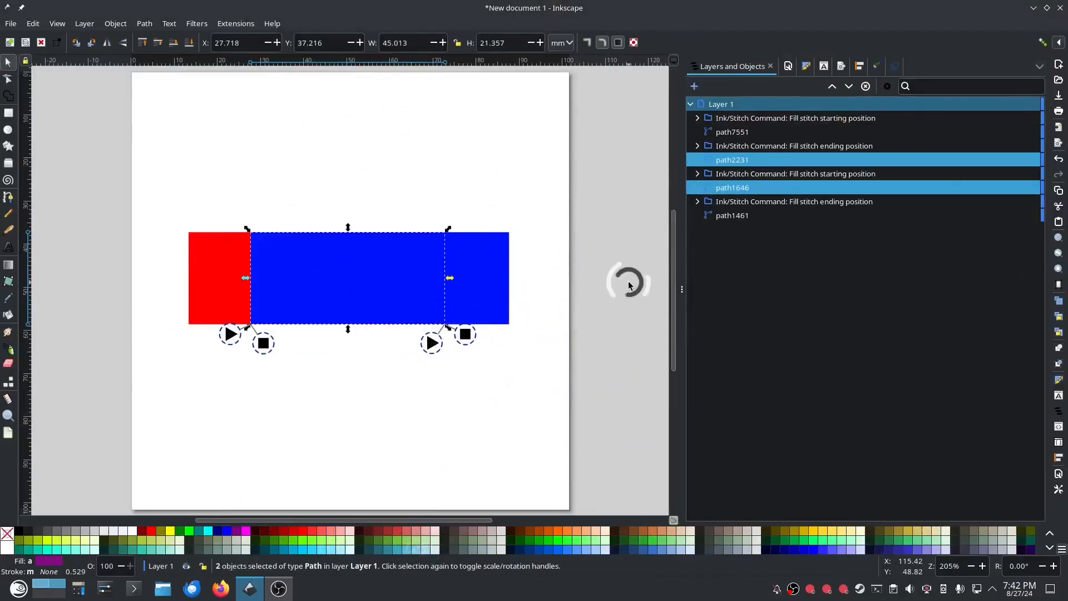
Step: Generate a Realistic View (High Quality) stitch plan of Layer 1 beside the canvas and examine the blended gradient stitches
click(718, 103)
click(236, 24)
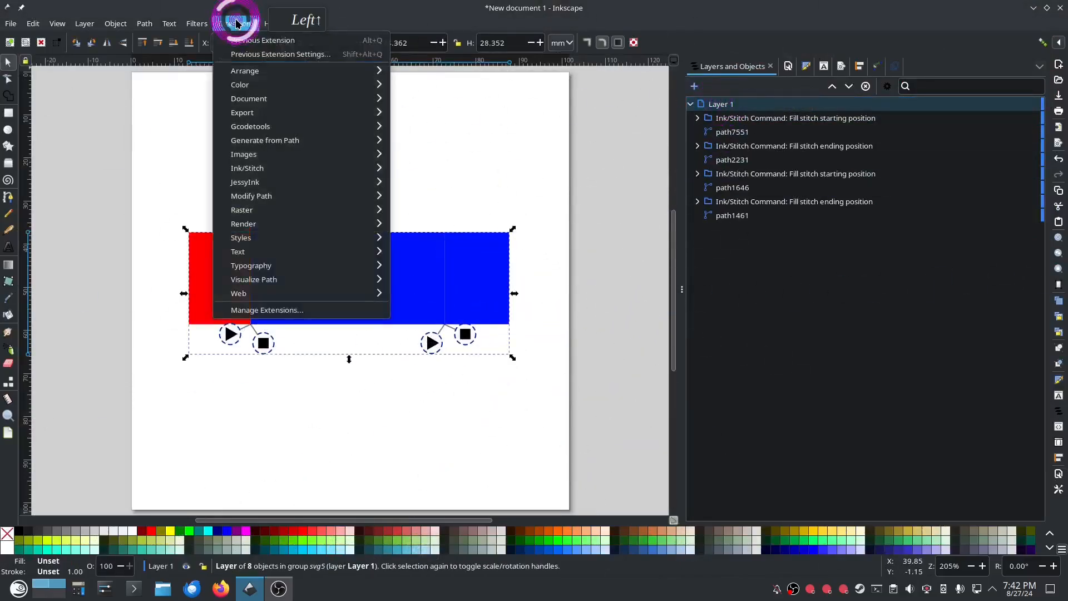
mouse_move(278, 170)
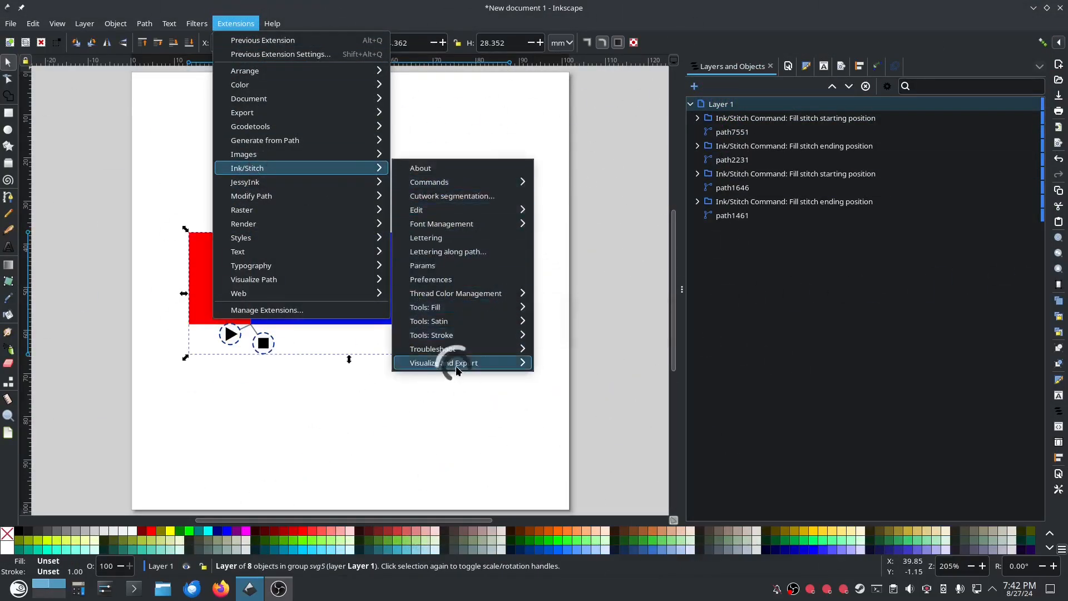
mouse_move(521, 362)
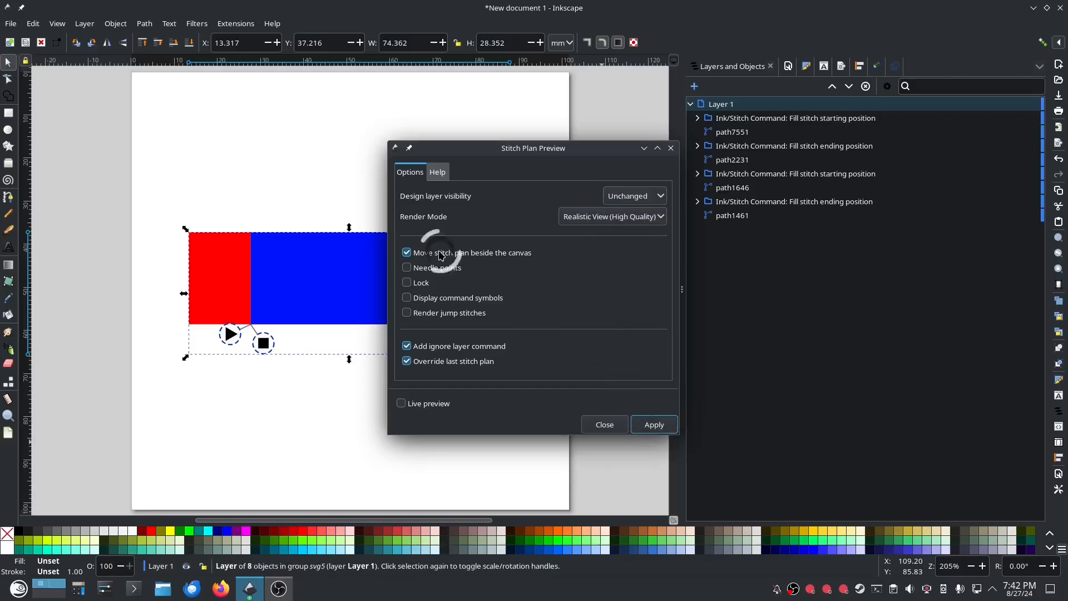
click(654, 426)
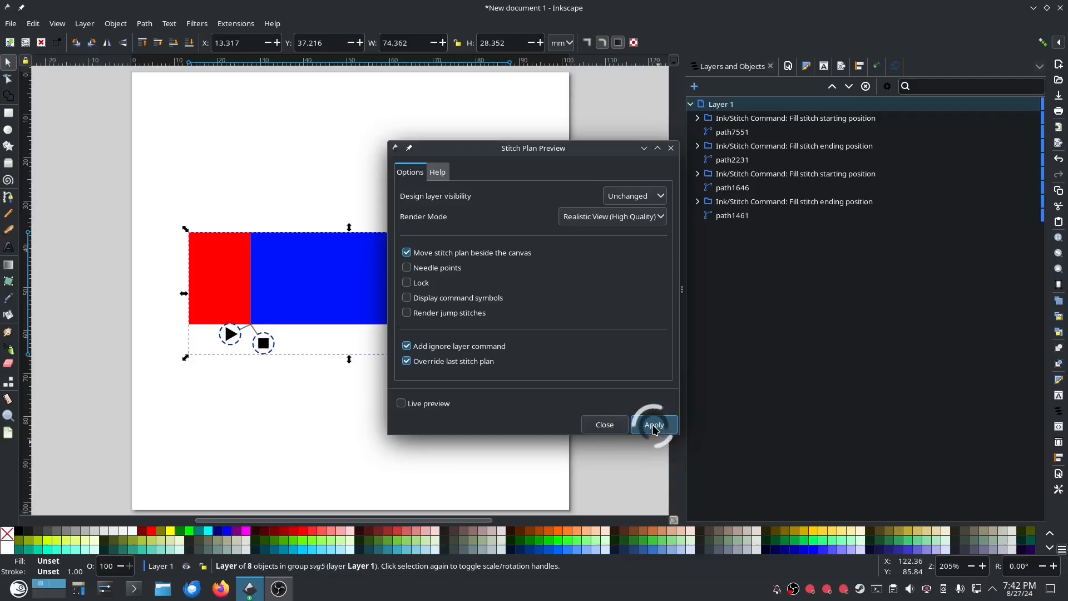
click(596, 421)
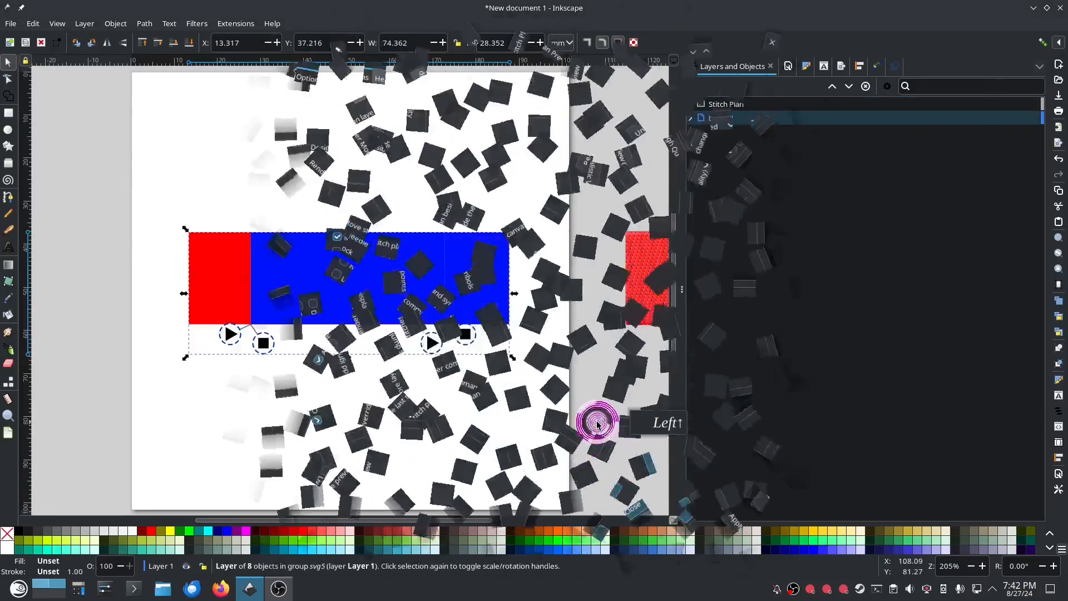
drag(584, 427, 208, 408)
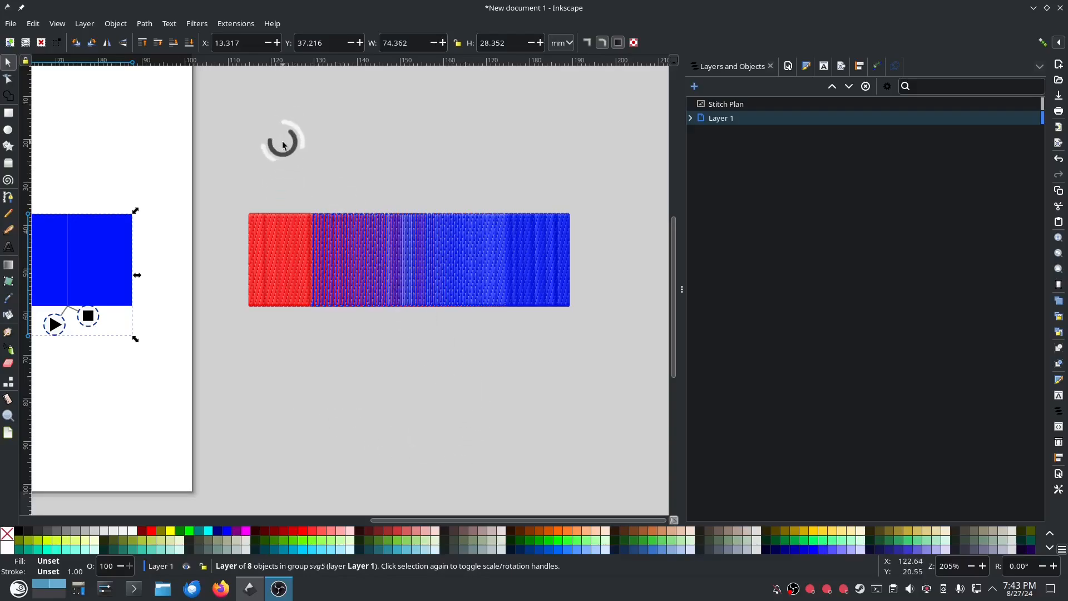
scroll(223, 390, down, 2)
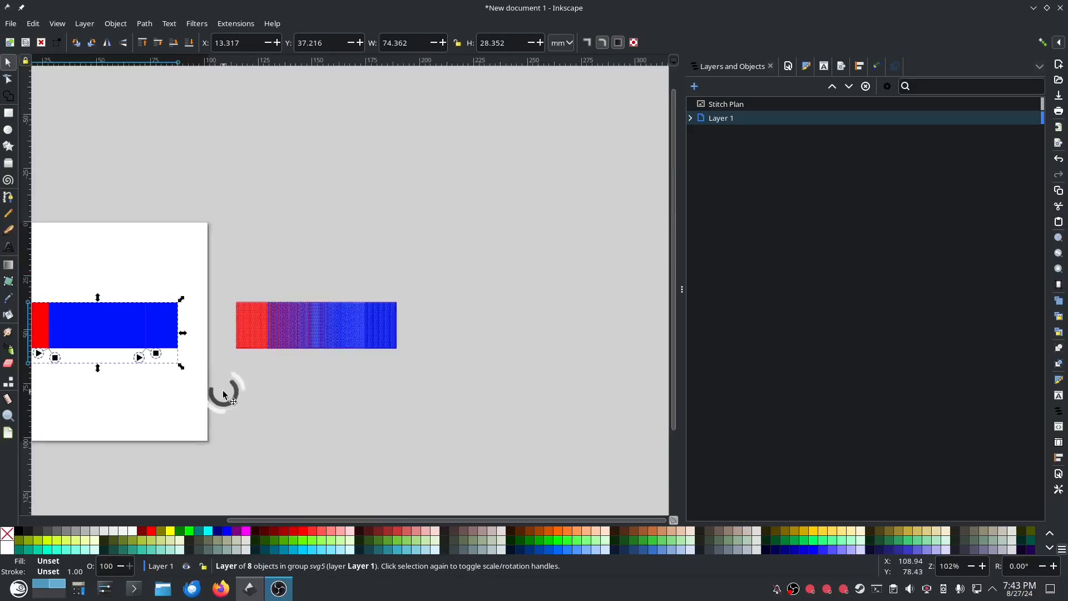
drag(223, 389, 457, 334)
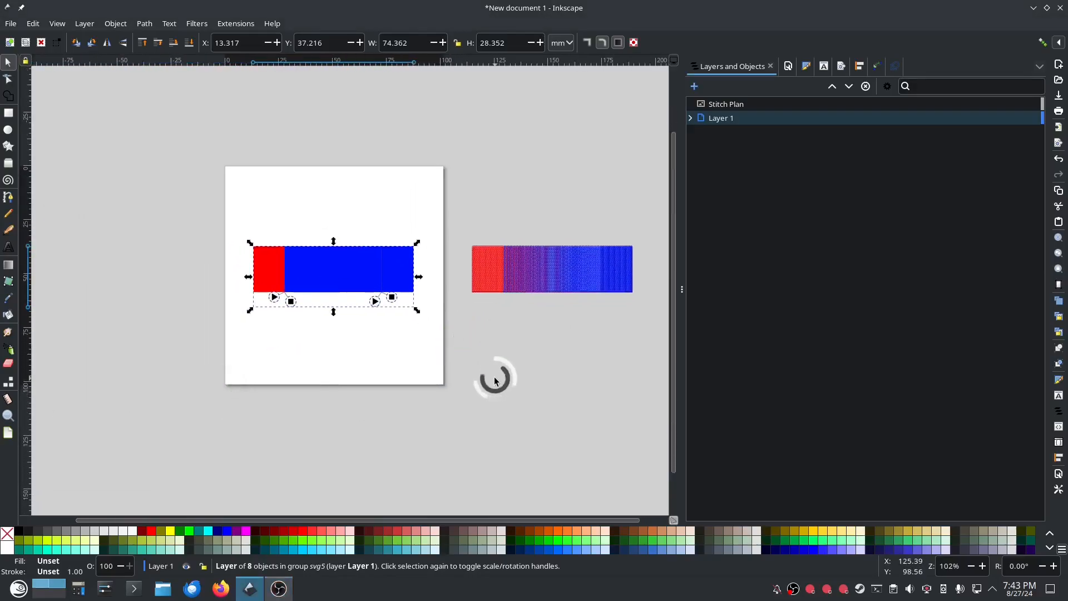
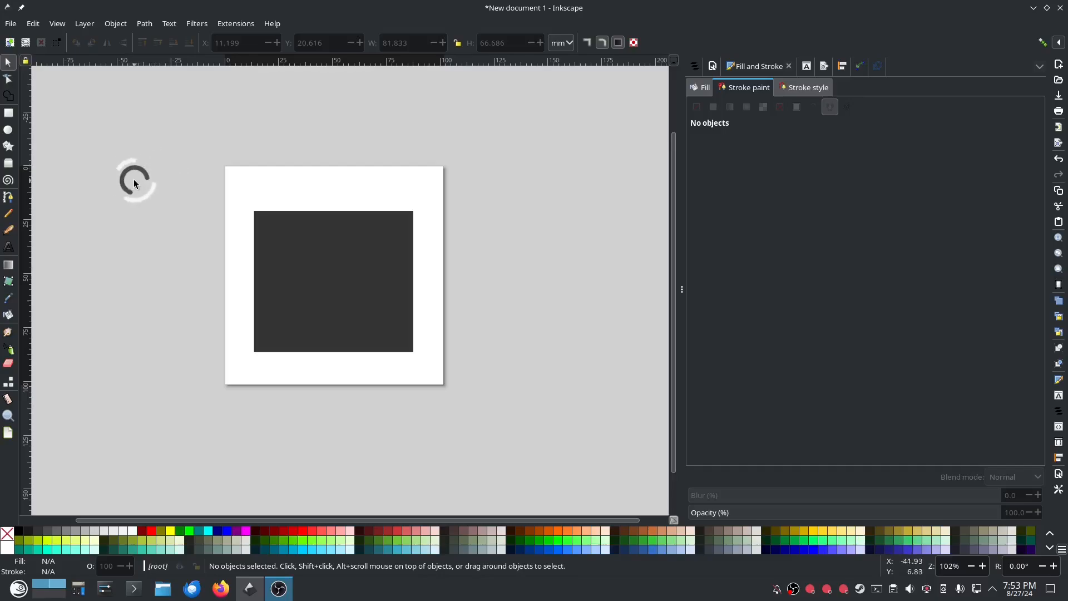
Step: Draw a rectangle about 7.7 by 6.6 mm beside the page, with a maroon (#800000) stroke and no fill
key(r)
mouse_move(486, 291)
mouse_down()
mouse_move(517, 313)
mouse_move(503, 306)
mouse_up()
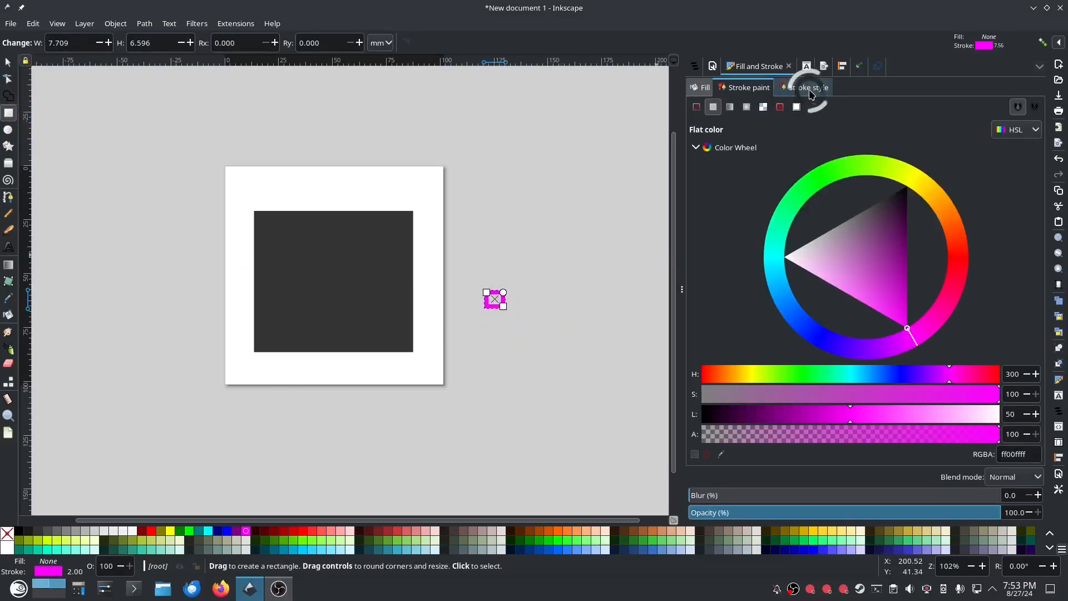
click(144, 532)
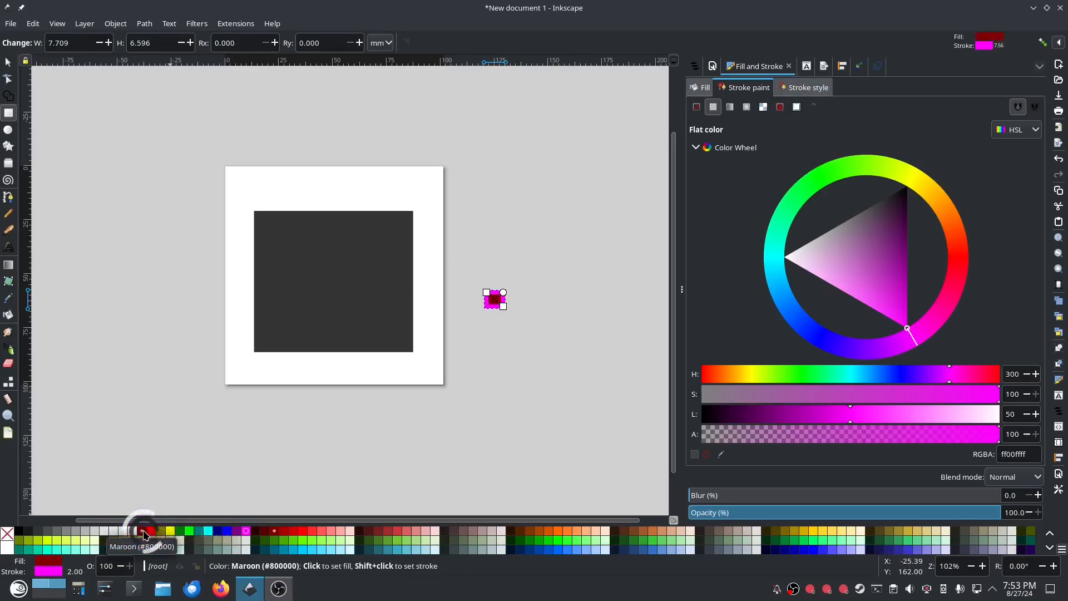
shift+click(143, 532)
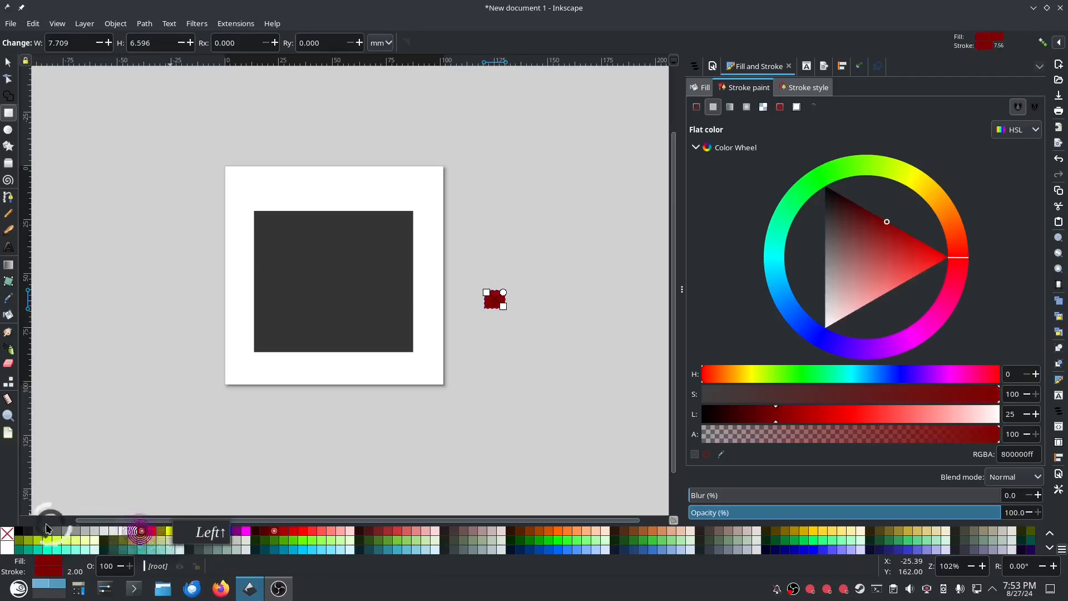
click(7, 534)
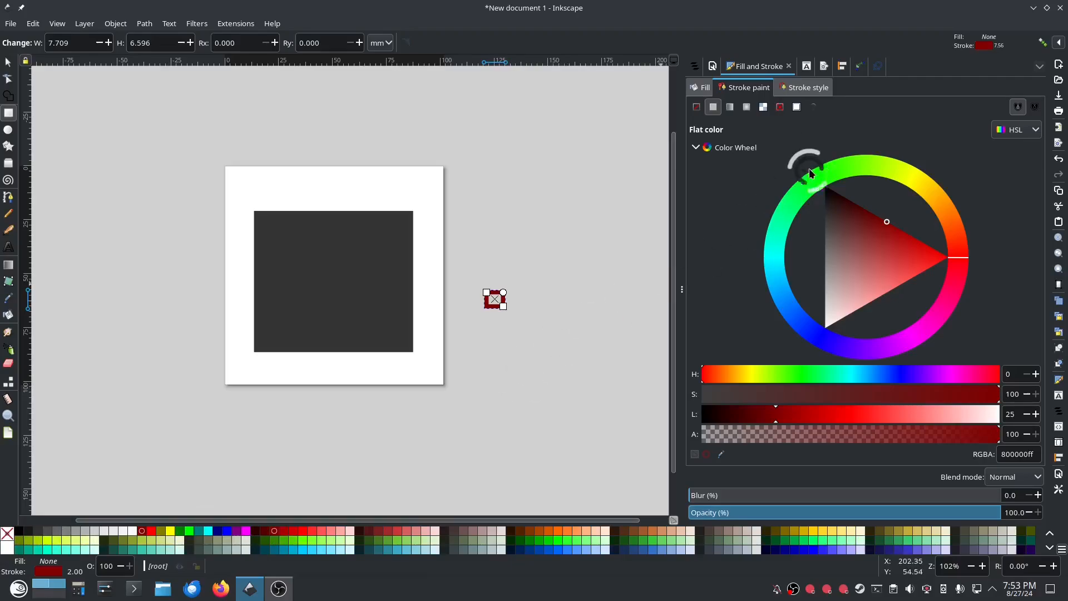
Step: Reduce the stroke width of the small maroon rectangle to 1.6 mm
click(801, 88)
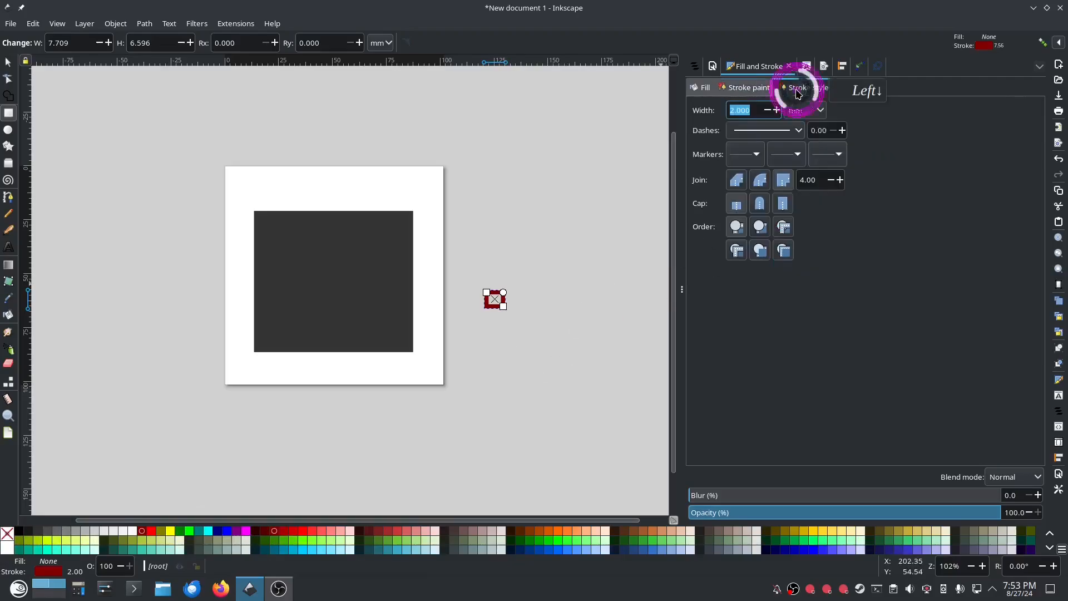
click(768, 111)
click(768, 110)
click(768, 110)
click(768, 110)
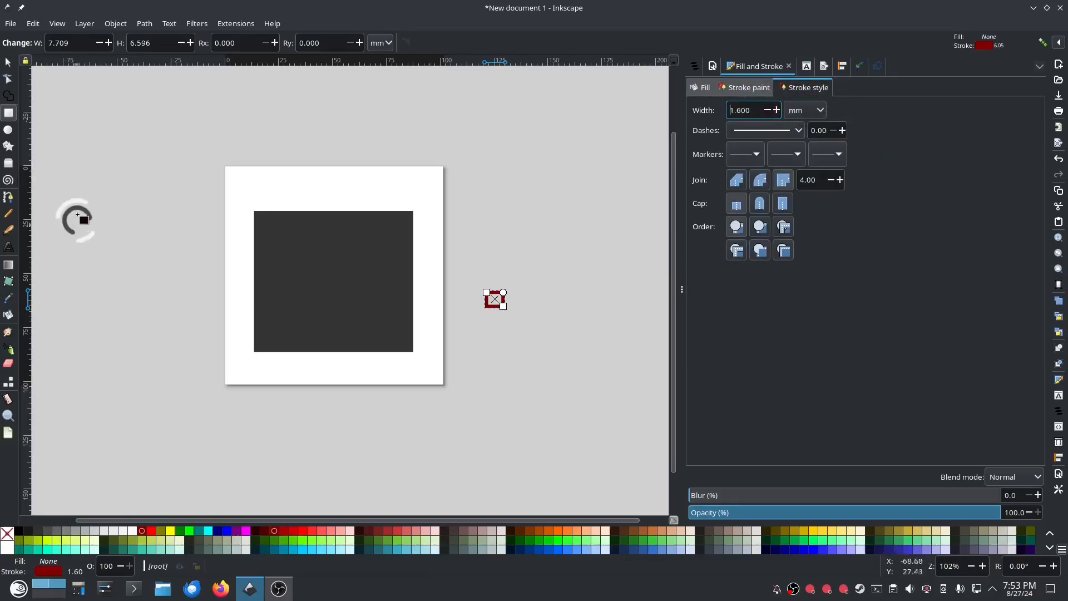
Step: Apply the Tiling path effect to the small maroon rectangle and scale the tiled grid down to about 21.2 by 18.3 mm
click(9, 62)
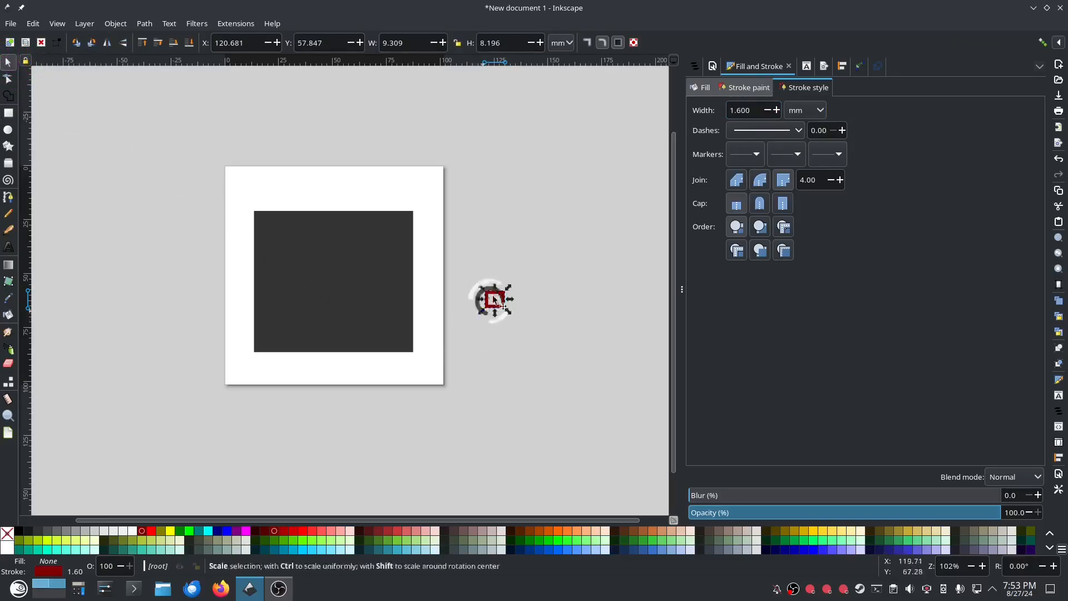
click(145, 25)
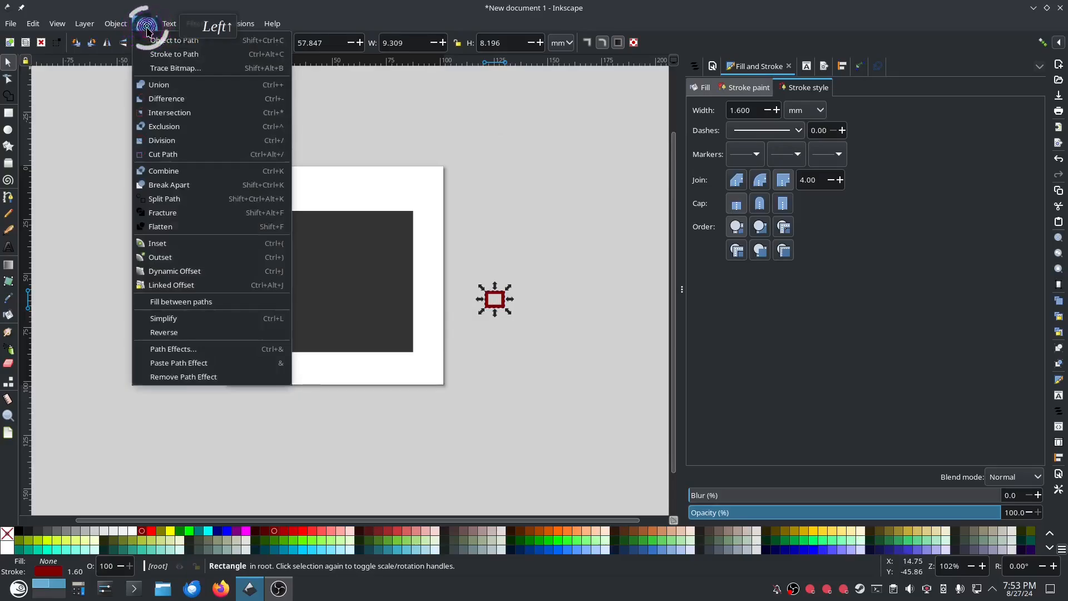
click(169, 349)
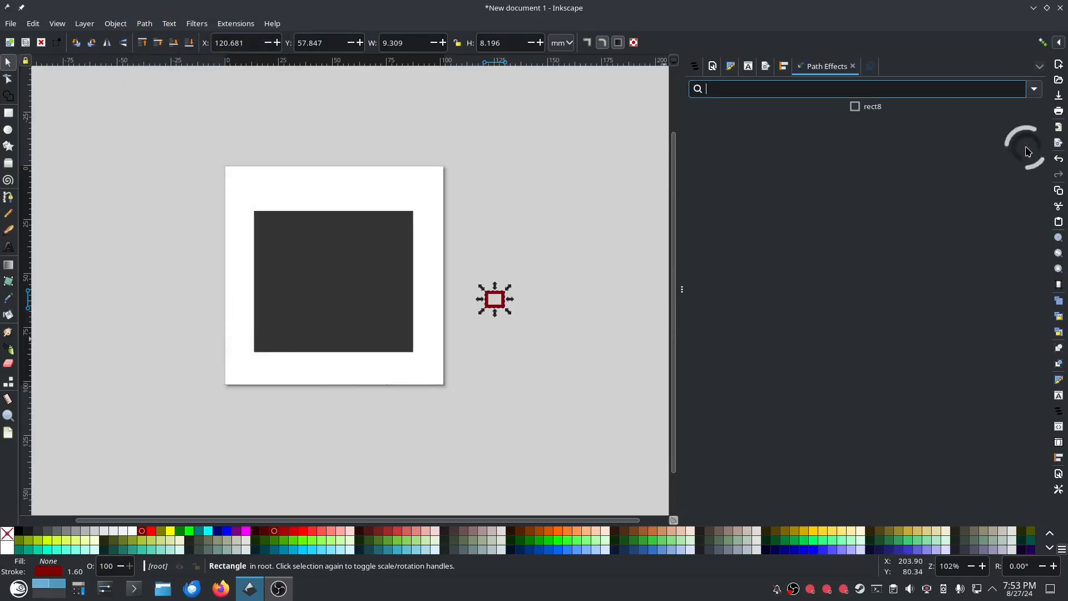
click(1035, 89)
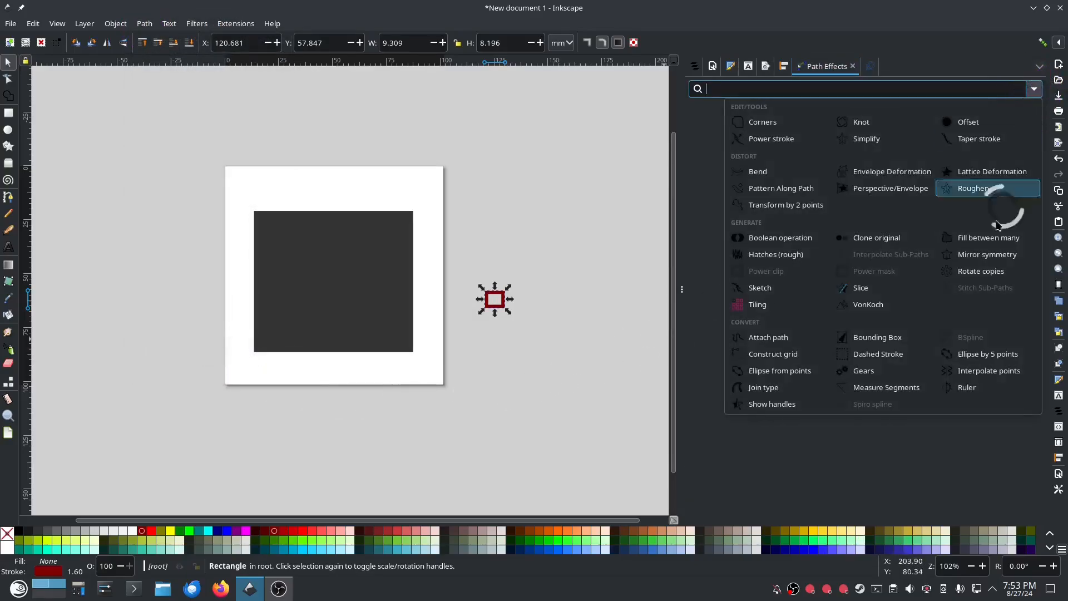
click(758, 310)
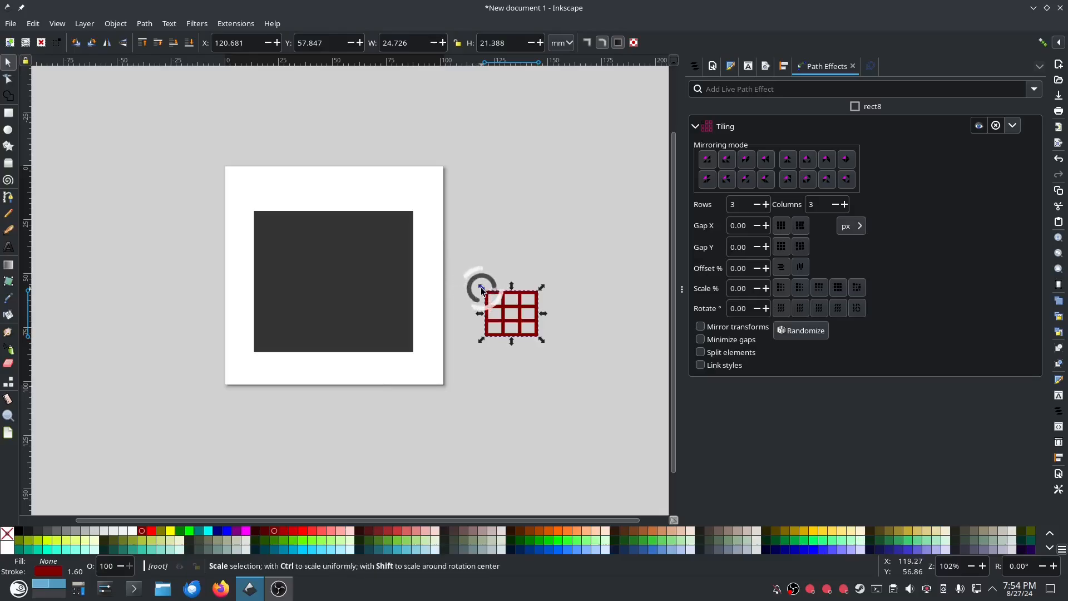
drag(480, 287, 488, 293)
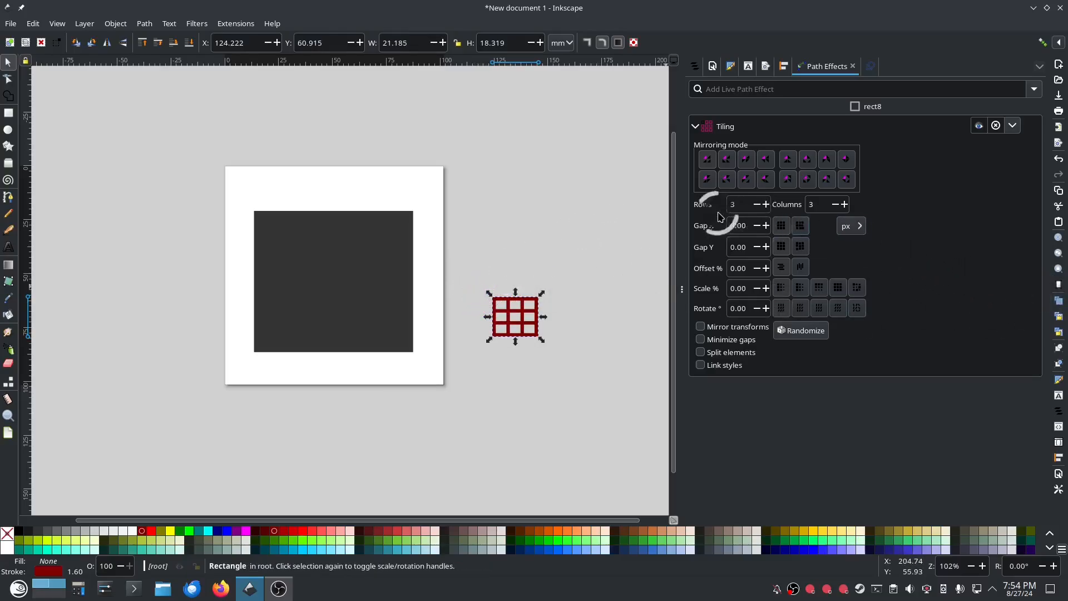
Step: Set the tiling to 9 rows and 12 columns and move the grid over the dark rectangle on the page
click(766, 205)
click(766, 205)
click(766, 204)
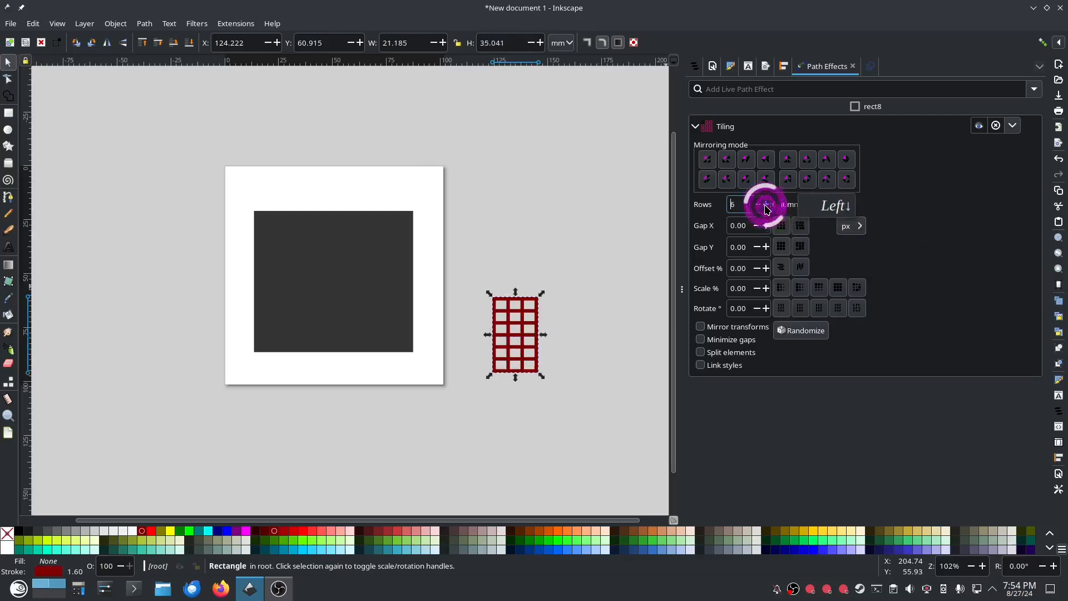
click(766, 204)
click(767, 204)
click(766, 204)
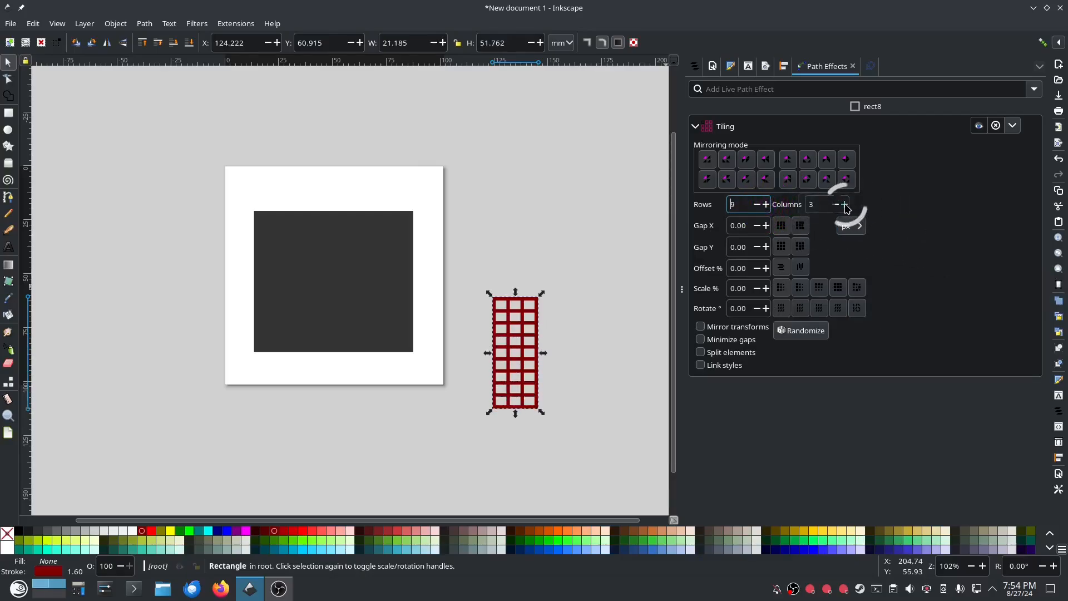
click(845, 204)
click(845, 205)
click(845, 204)
click(845, 205)
click(844, 204)
click(844, 205)
click(845, 204)
click(845, 204)
click(845, 205)
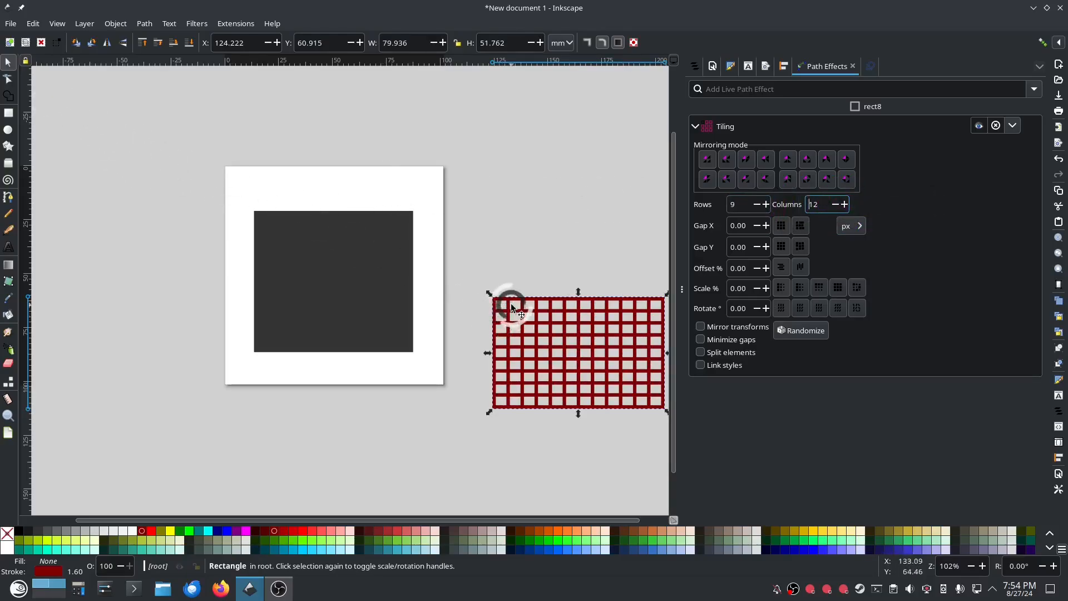
drag(523, 308, 275, 215)
Step: Increase the tiling to 13 columns and 14 rows and centre the grid over the dark rectangle
click(760, 232)
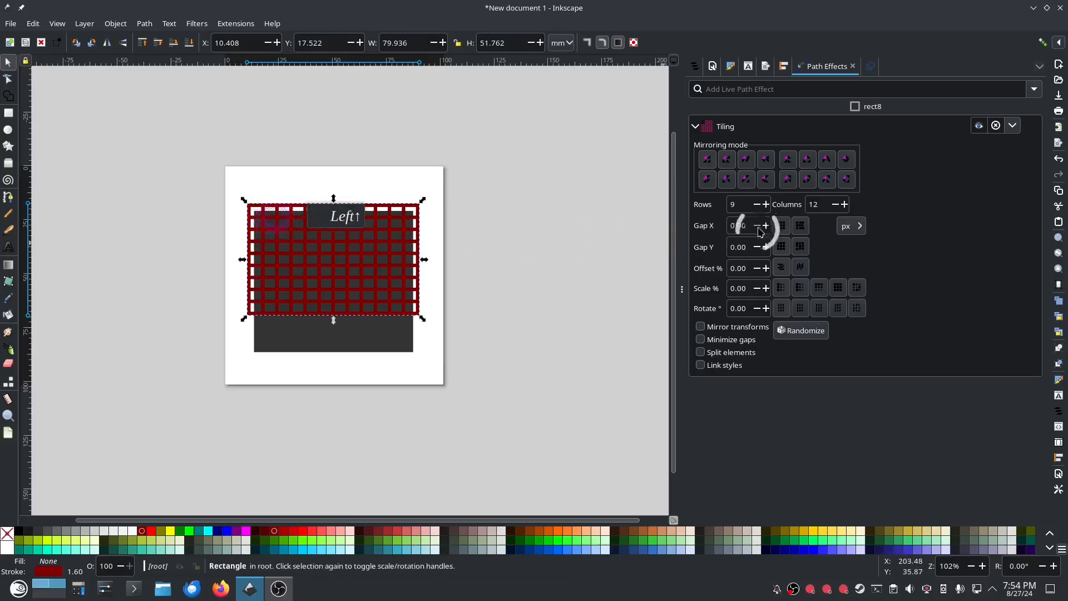
click(845, 206)
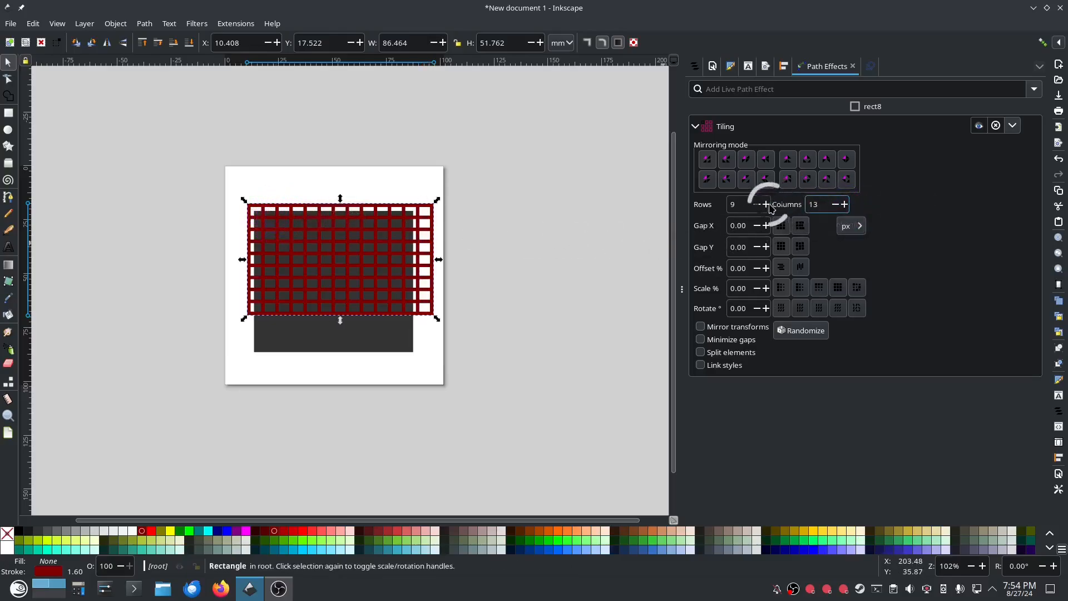
click(765, 204)
click(766, 204)
click(766, 204)
click(766, 204)
click(766, 204)
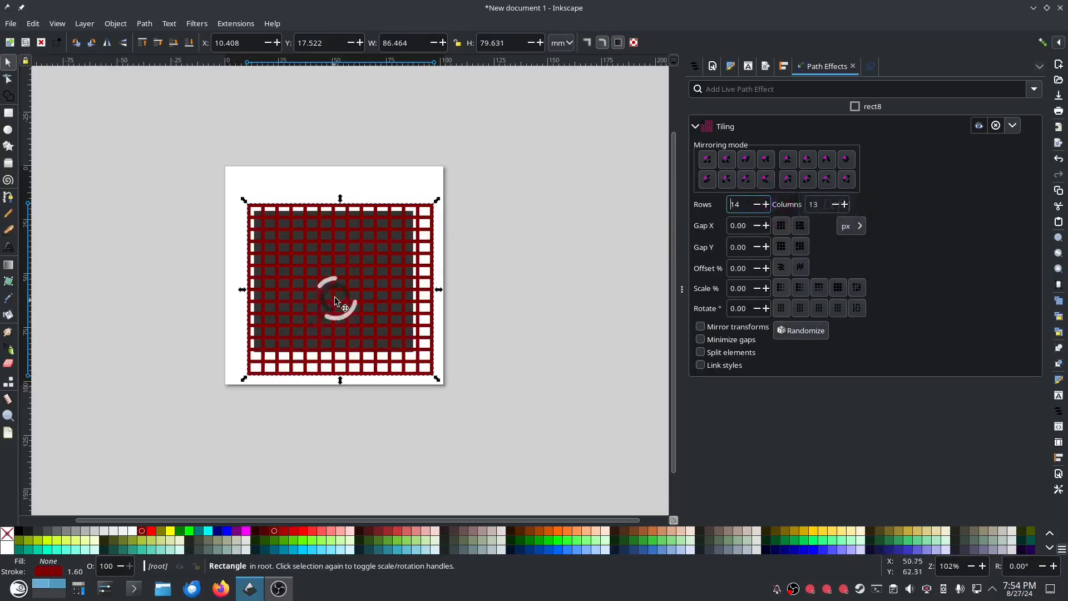
drag(332, 295, 326, 286)
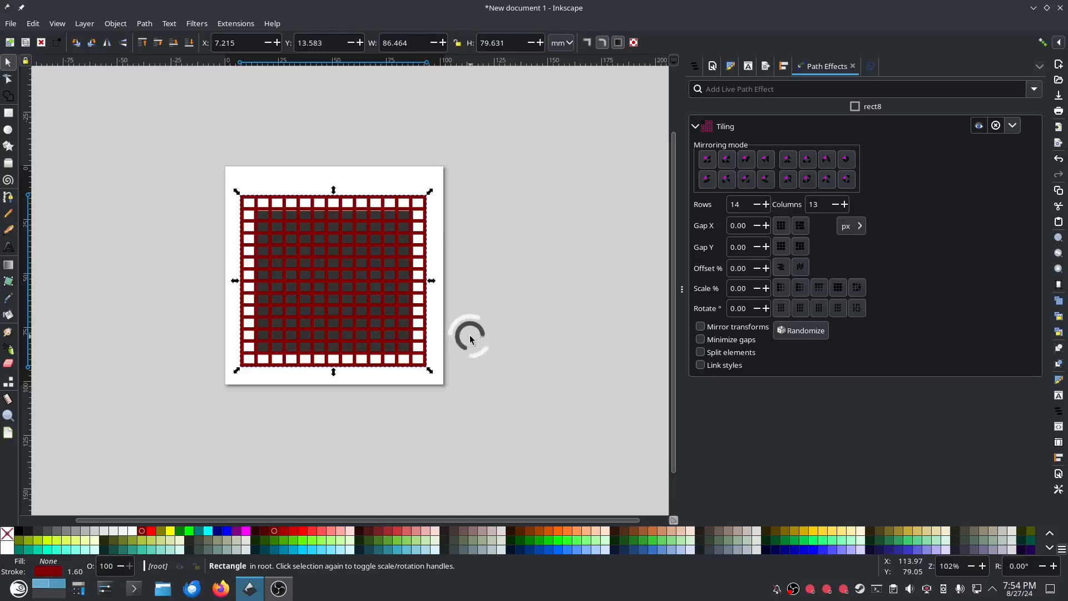
Step: Set the horizontal gap between tiles to 11 px and reduce the tiling to 10 columns
click(767, 225)
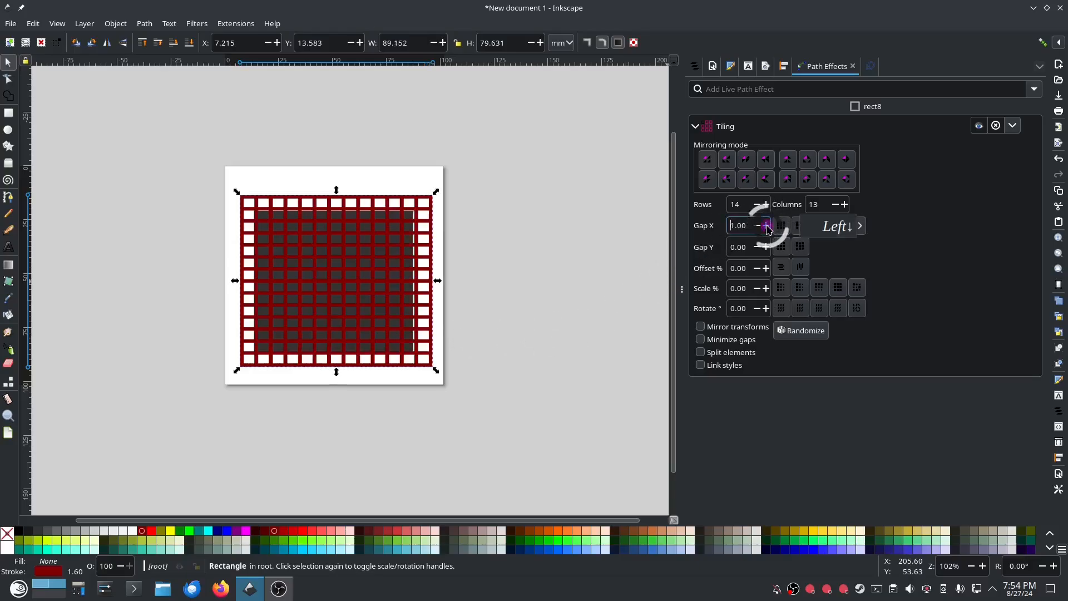
click(766, 226)
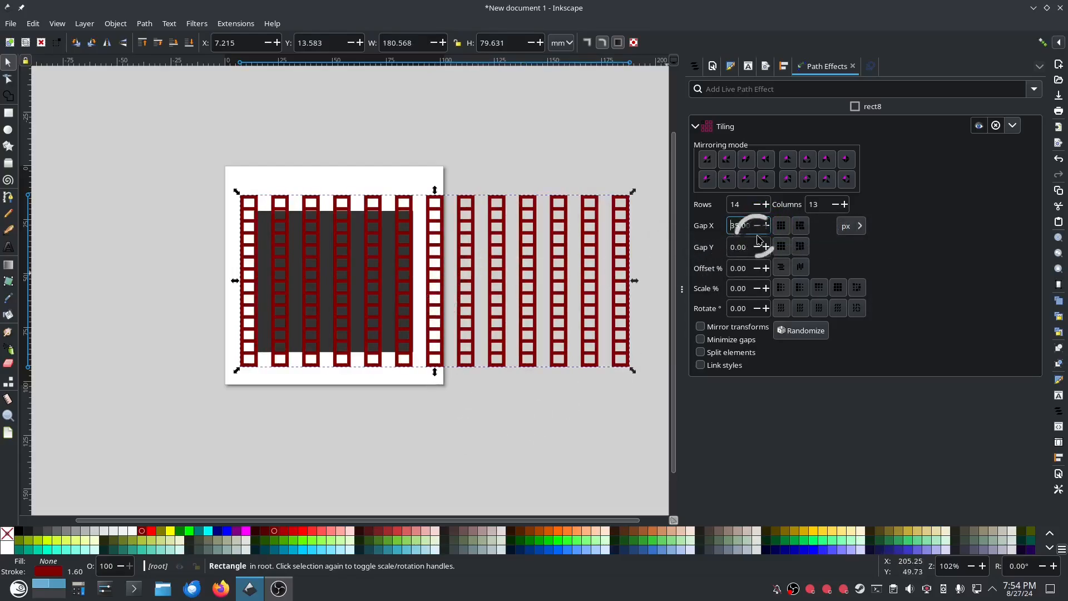
click(758, 226)
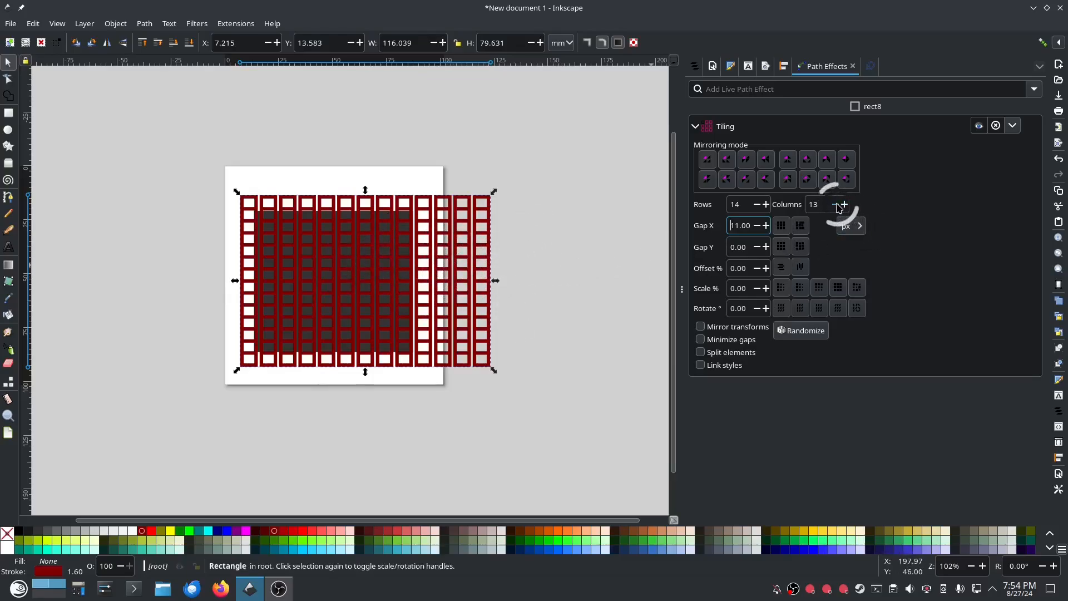
click(835, 204)
click(837, 204)
click(836, 204)
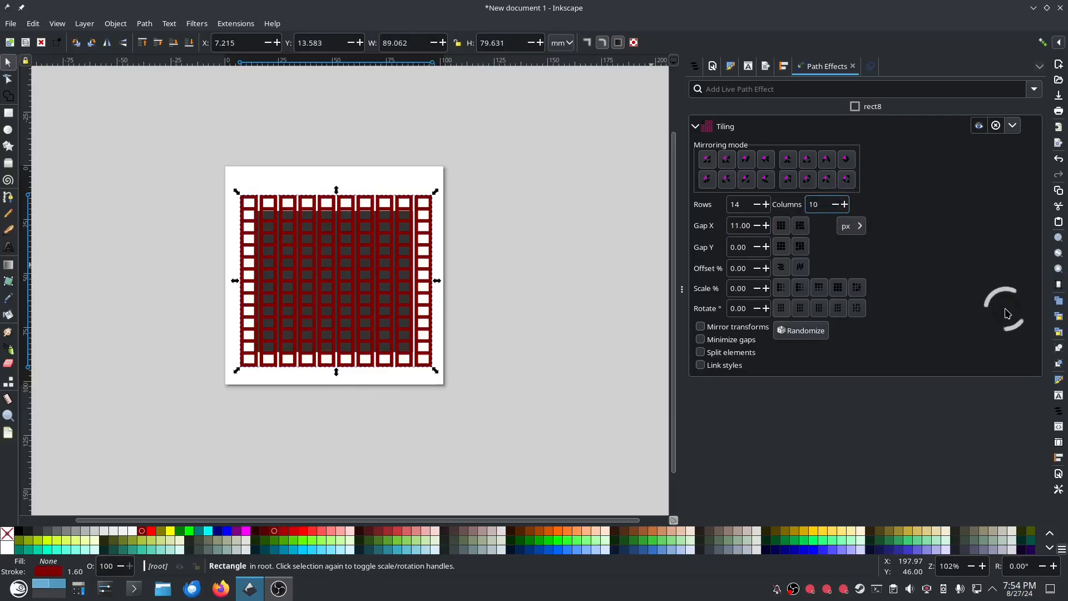
Step: Set the vertical gap between tiles to 12 px
click(767, 248)
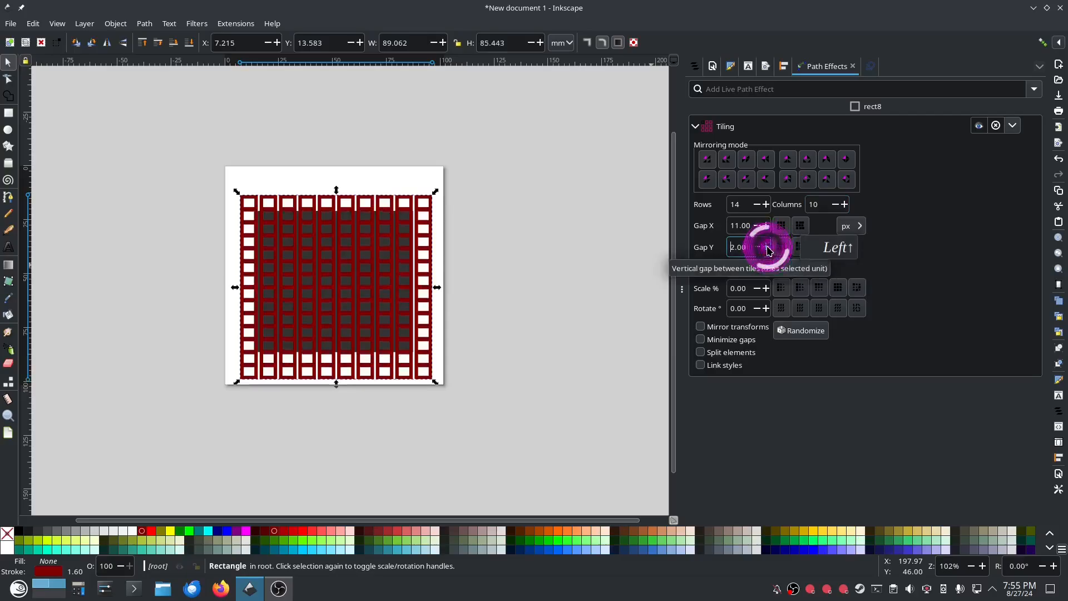
click(767, 248)
click(767, 248)
click(767, 247)
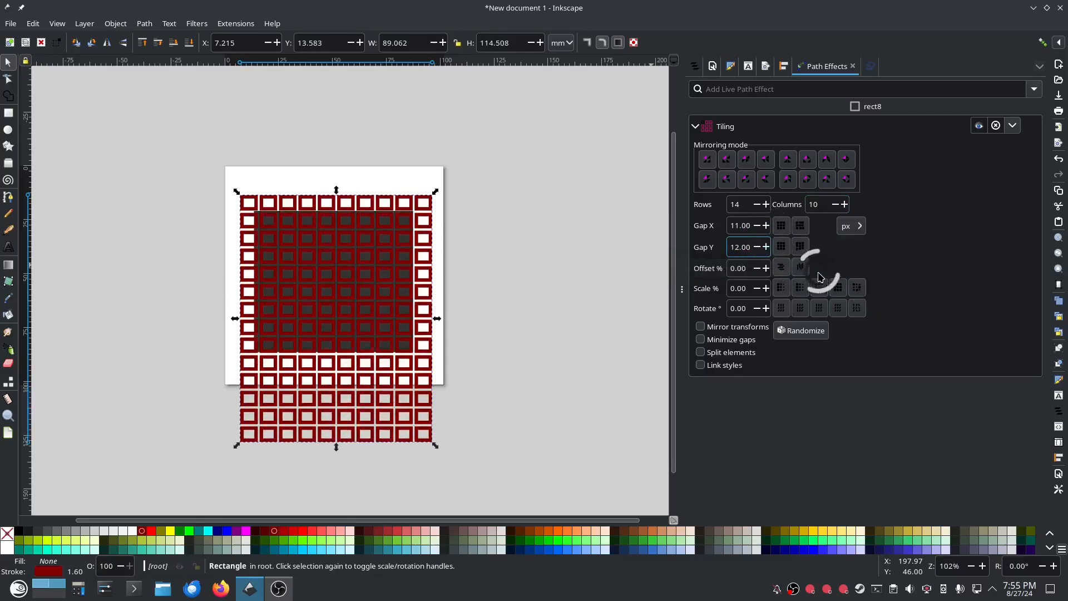
Step: Reduce the tiling to 9 rows and reposition the grid so it surrounds the dark rectangle evenly
click(757, 205)
click(757, 204)
click(757, 205)
click(757, 205)
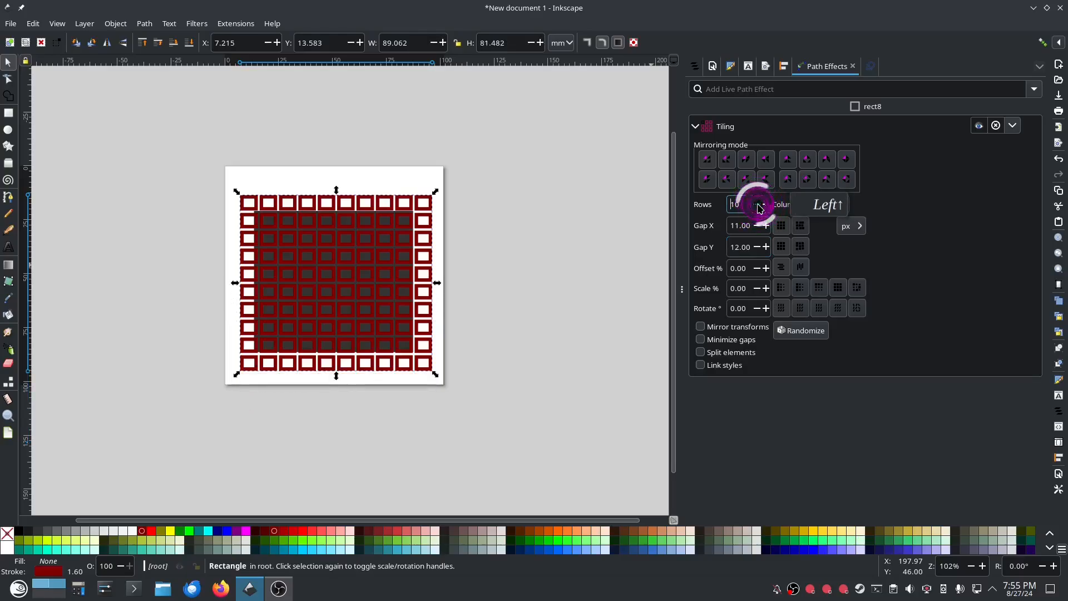
click(757, 204)
drag(427, 208, 428, 215)
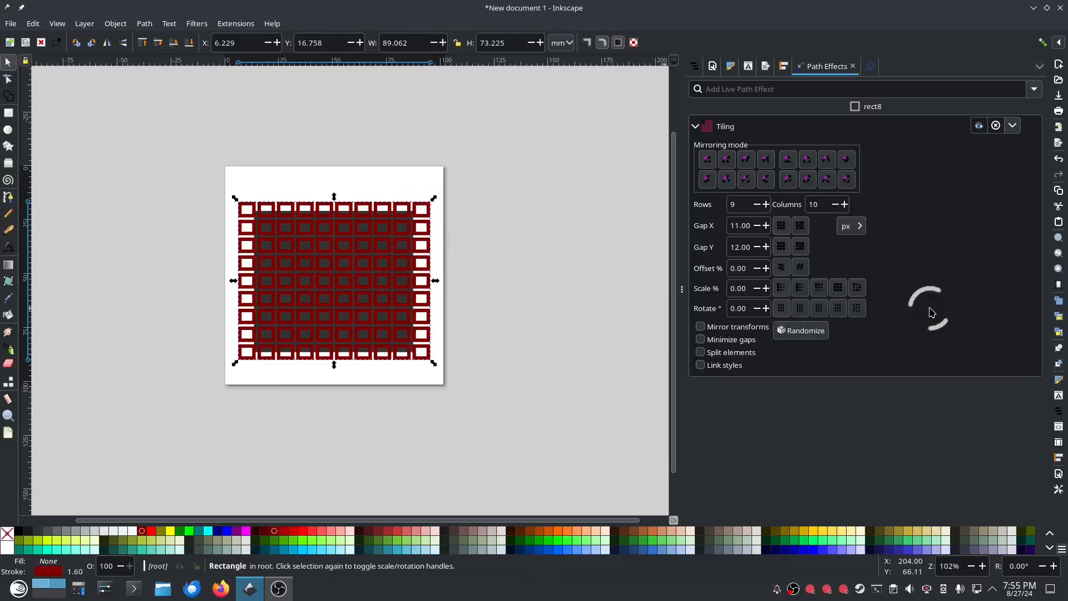
Step: Set the tiling offset to 61% so alternate rows are staggered
click(702, 269)
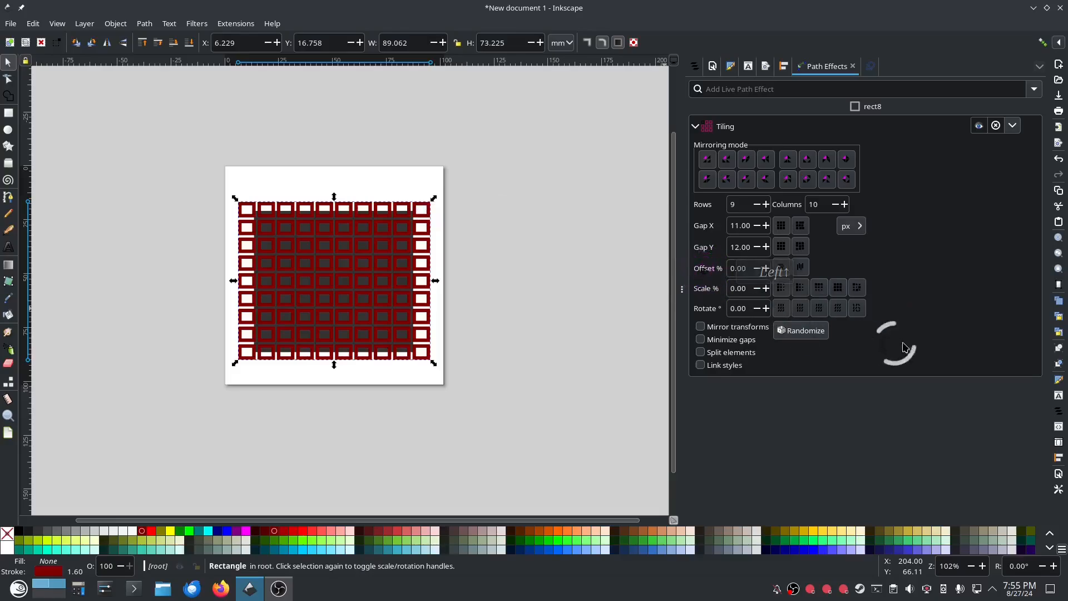
click(766, 268)
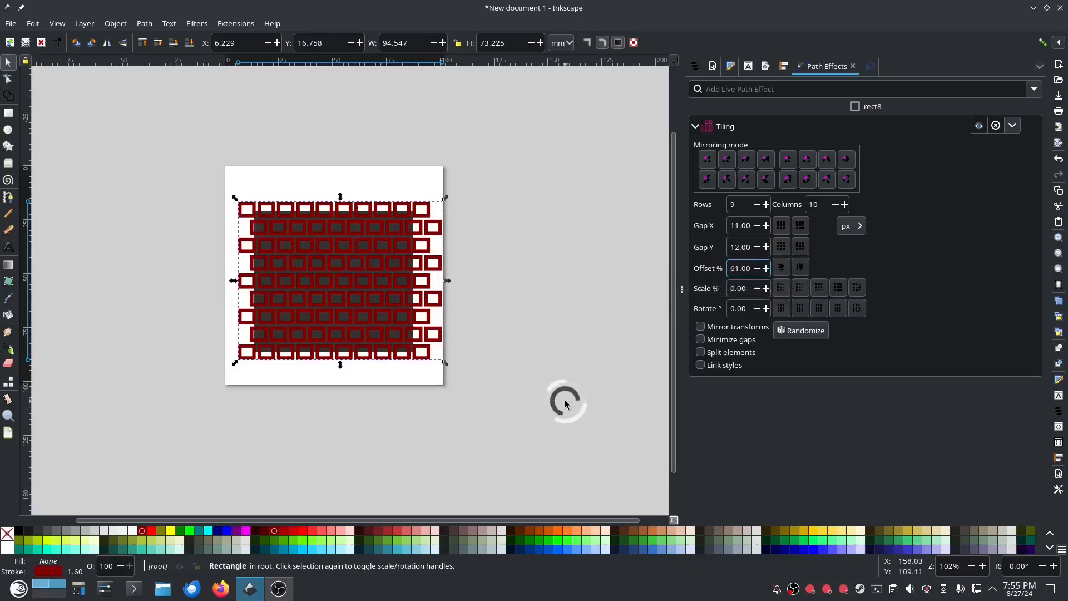
Step: Try rotating the tiles by 6 degrees and by a negative angle, and reset the rotation to 0
click(766, 309)
click(766, 309)
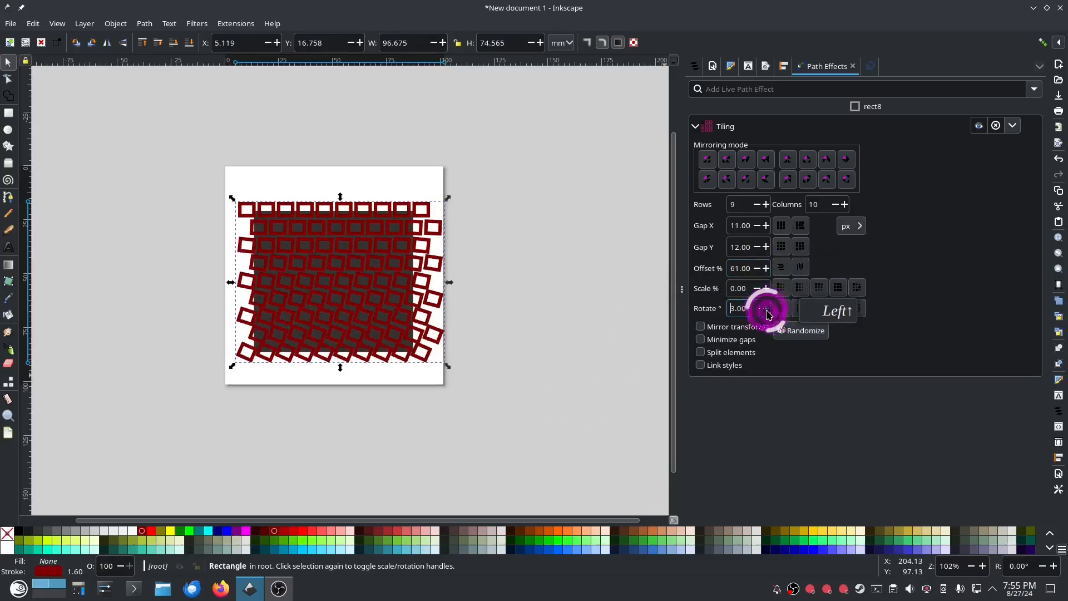
click(766, 309)
click(765, 308)
click(766, 309)
click(766, 308)
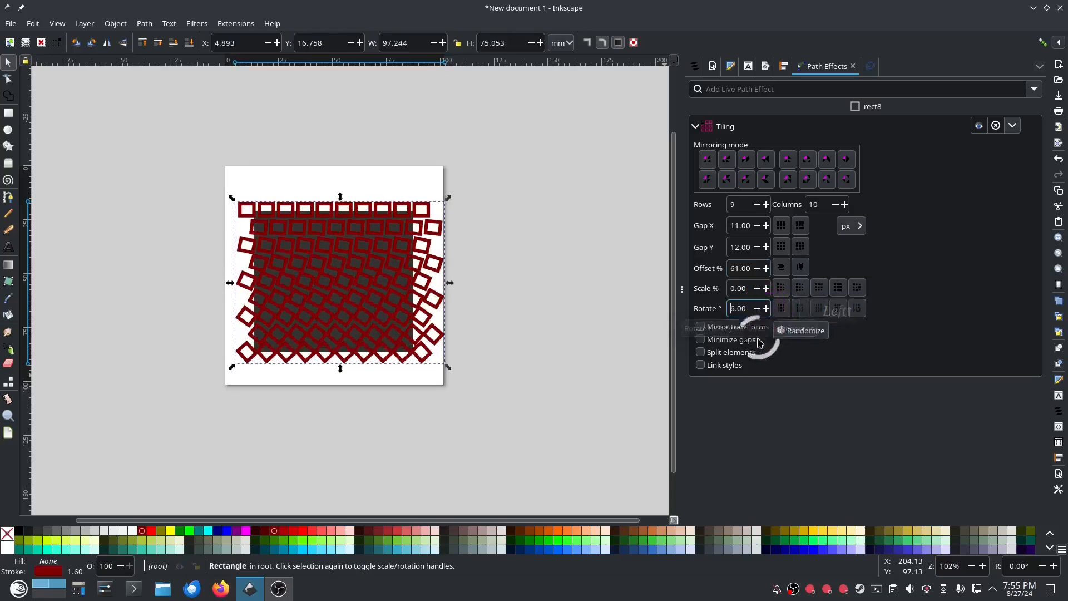
click(758, 311)
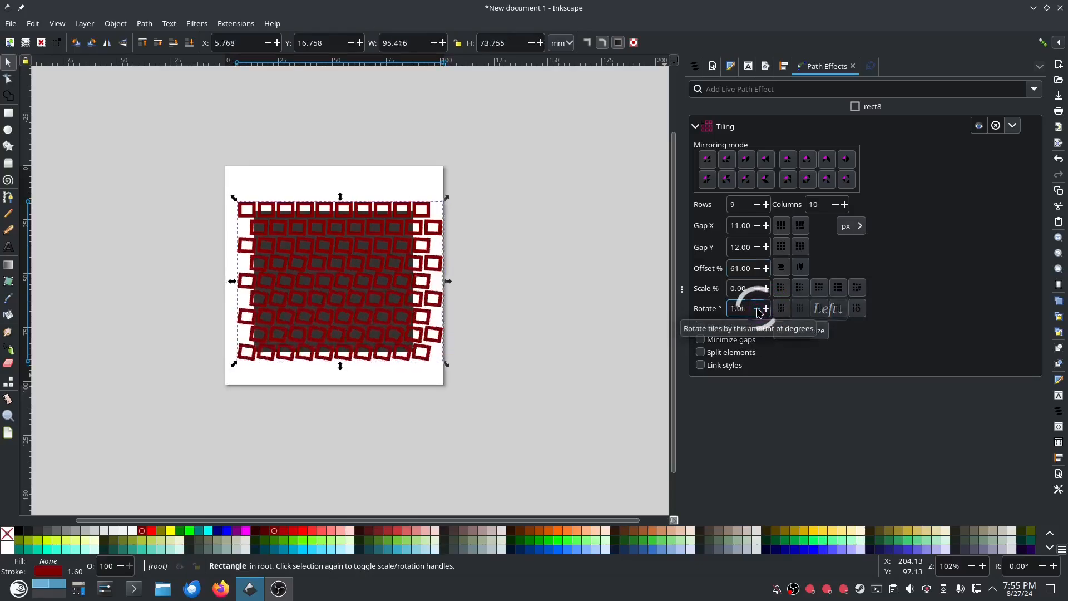
click(747, 307)
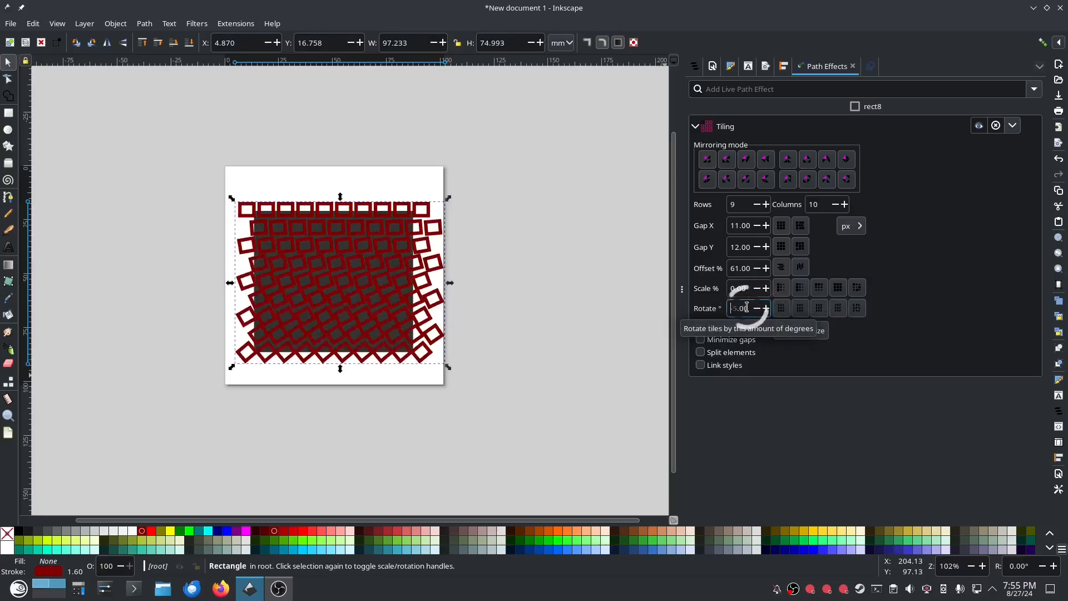
drag(749, 307, 702, 306)
text(0)
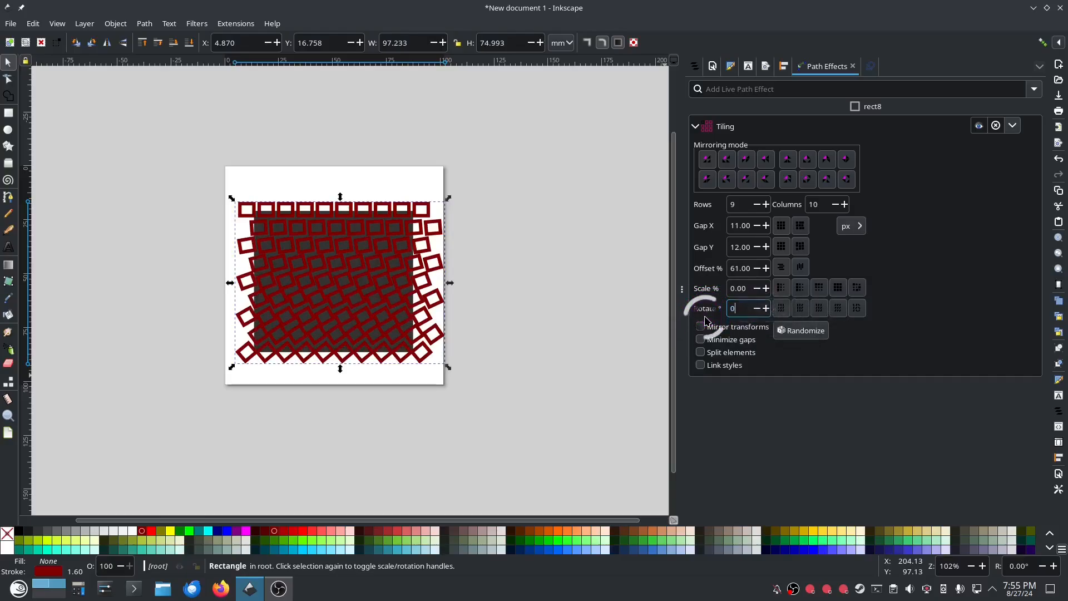
Step: Set the tile rotation to 3 degrees and convert the tiled maroon rectangle to a path
click(766, 310)
click(766, 309)
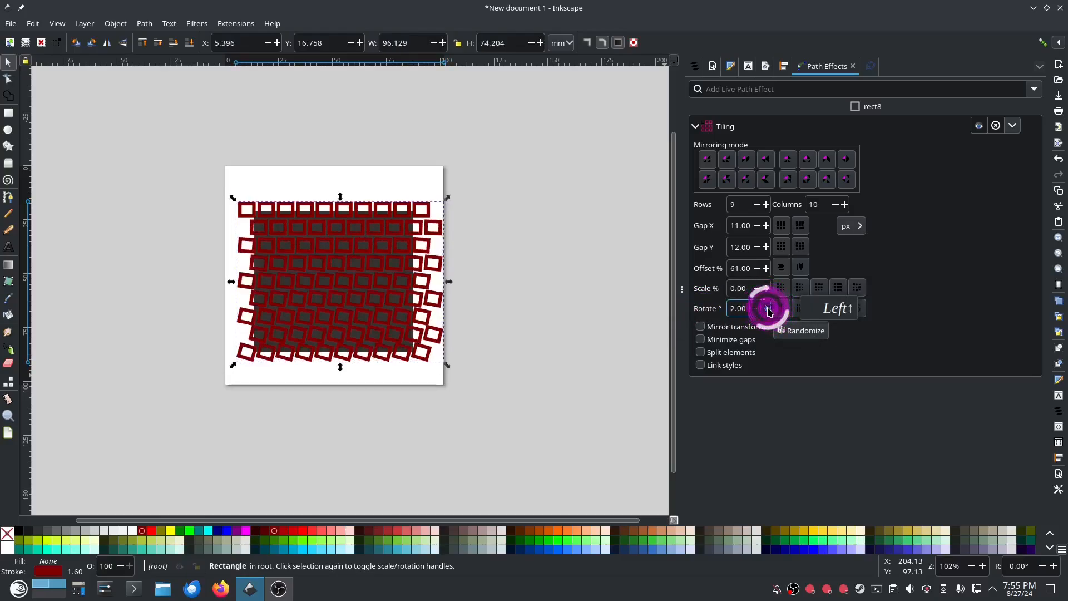
click(766, 310)
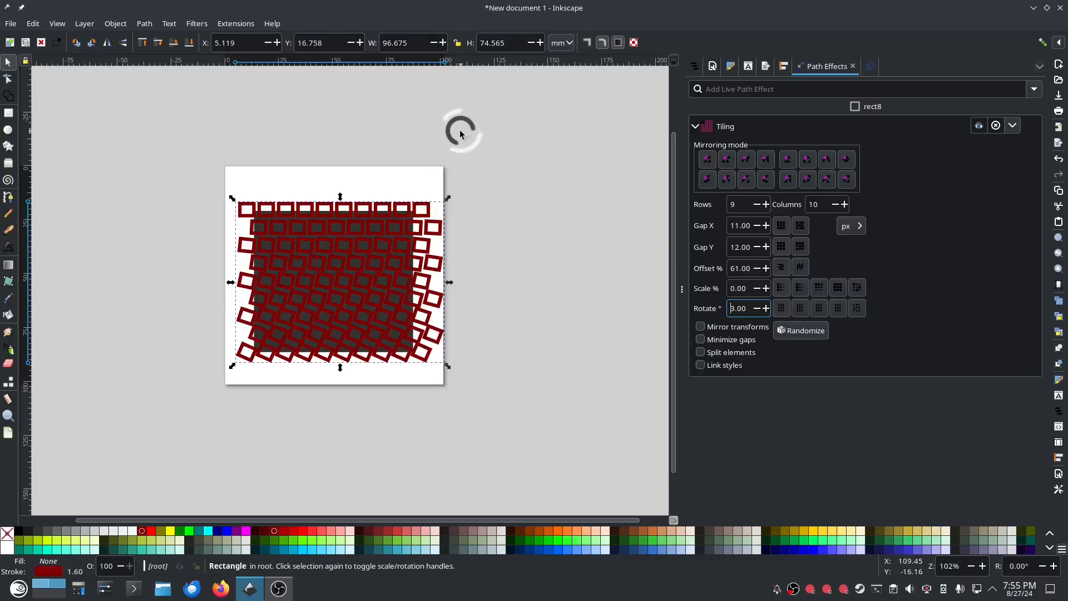
click(144, 25)
click(157, 40)
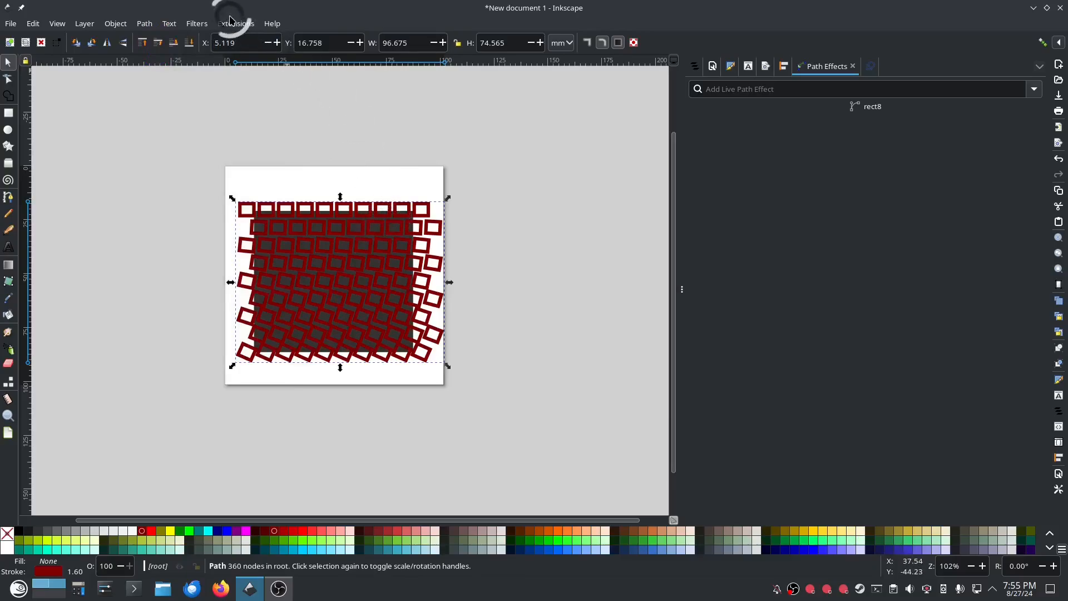
Step: Toggle the visibility of rect8 and rect7 off and on to identify them, and delete the stray object rect7
click(694, 66)
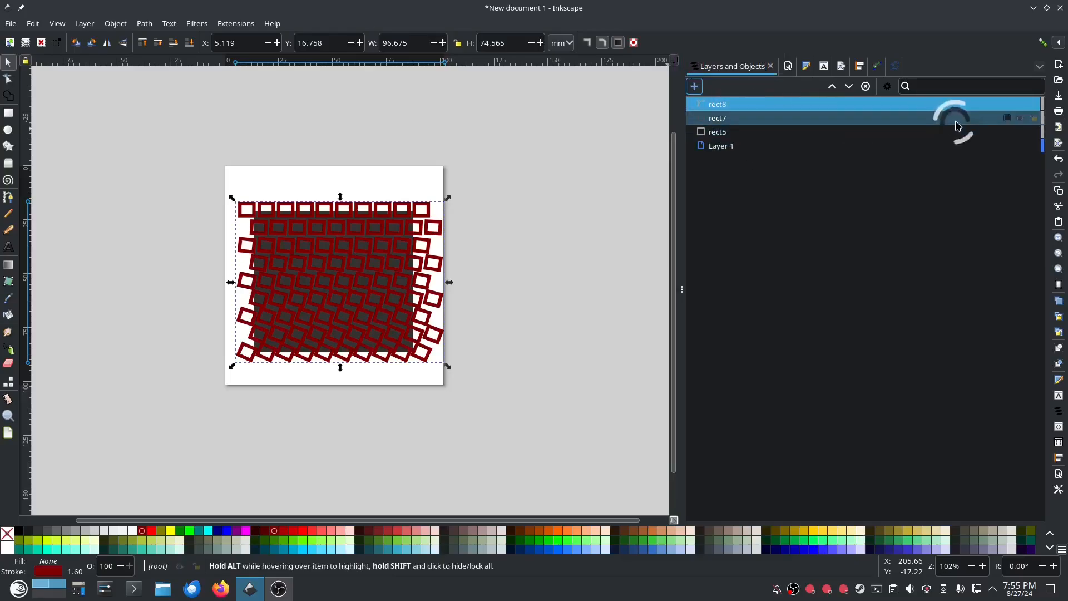
click(1020, 105)
click(1020, 105)
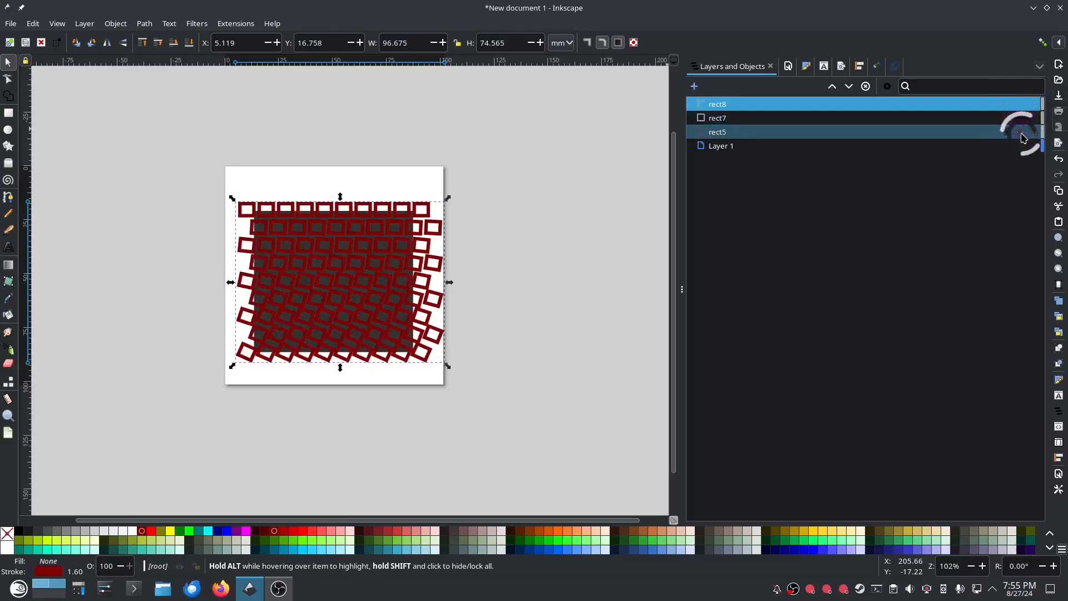
click(1020, 118)
click(1020, 119)
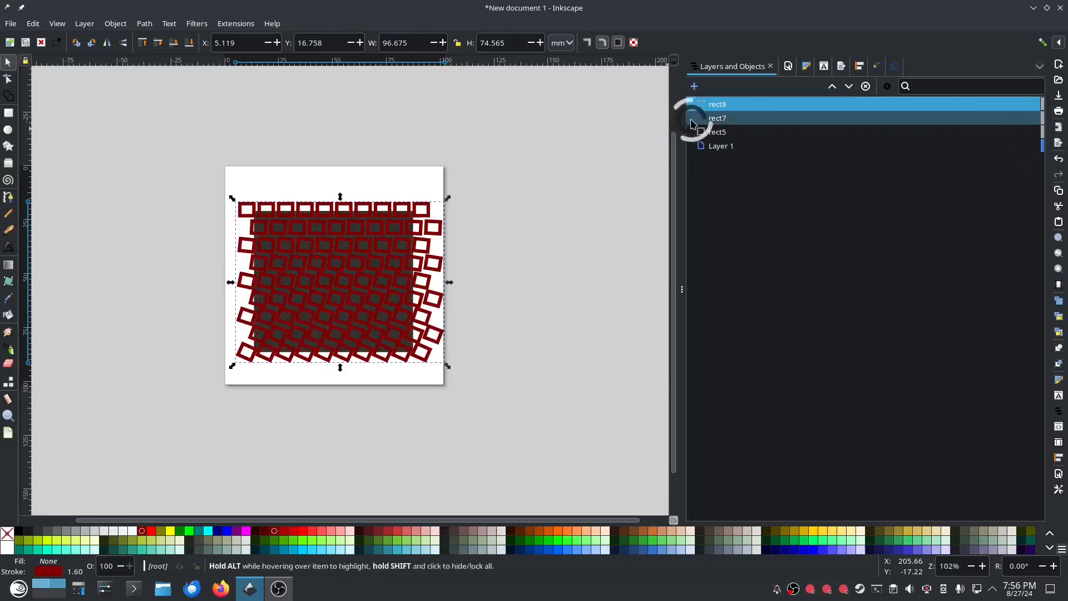
click(727, 119)
key(Delete)
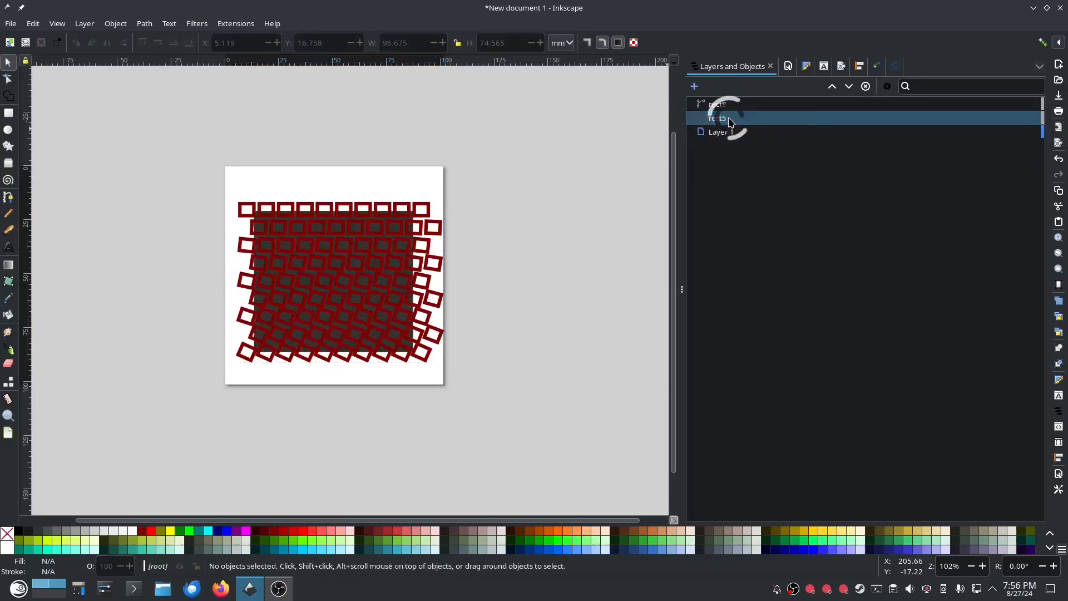
Step: Group the tiled maroon path rect8 with the dark rectangle rect5 and move the group into Layer 1
click(747, 119)
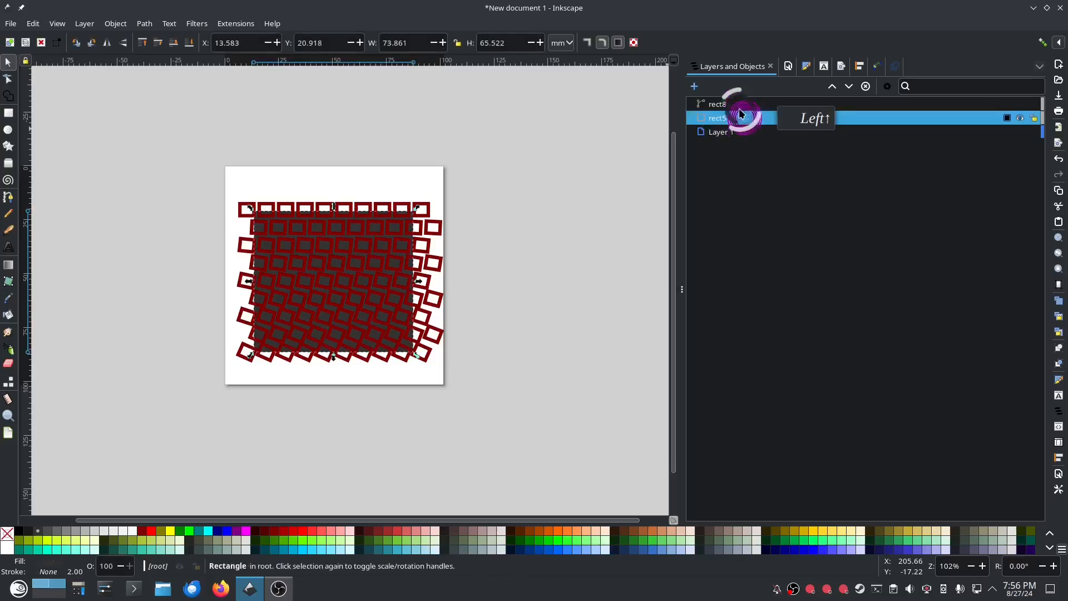
shift+click(739, 105)
click(143, 24)
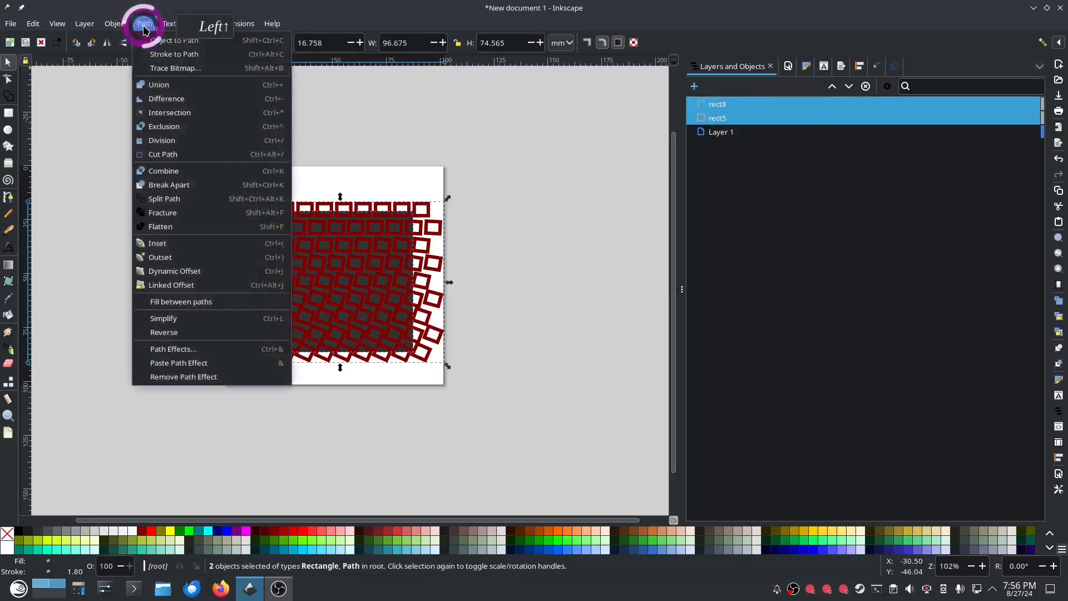
click(115, 24)
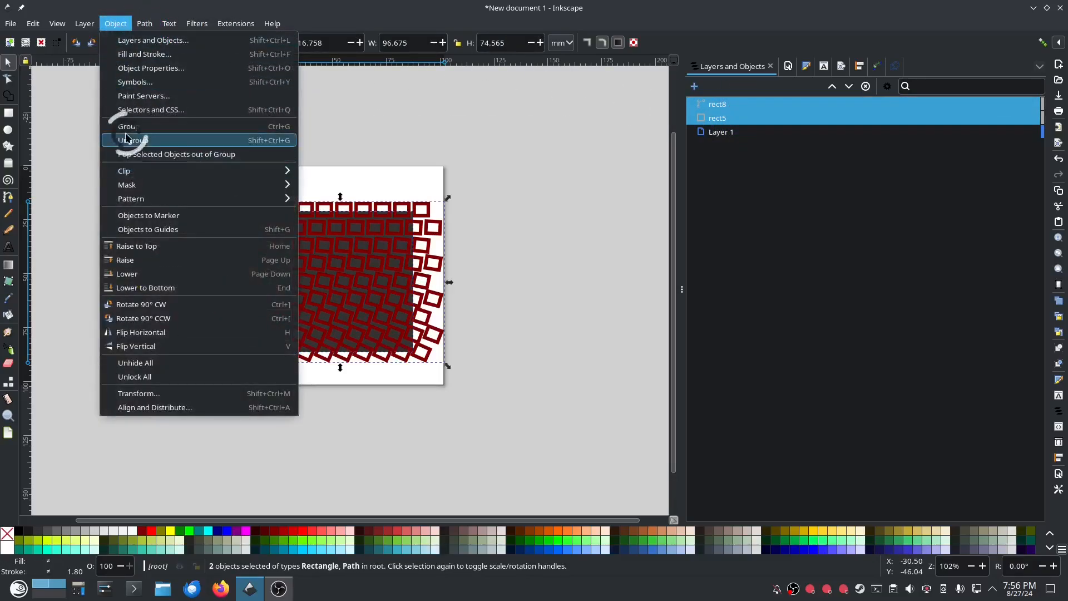
click(123, 125)
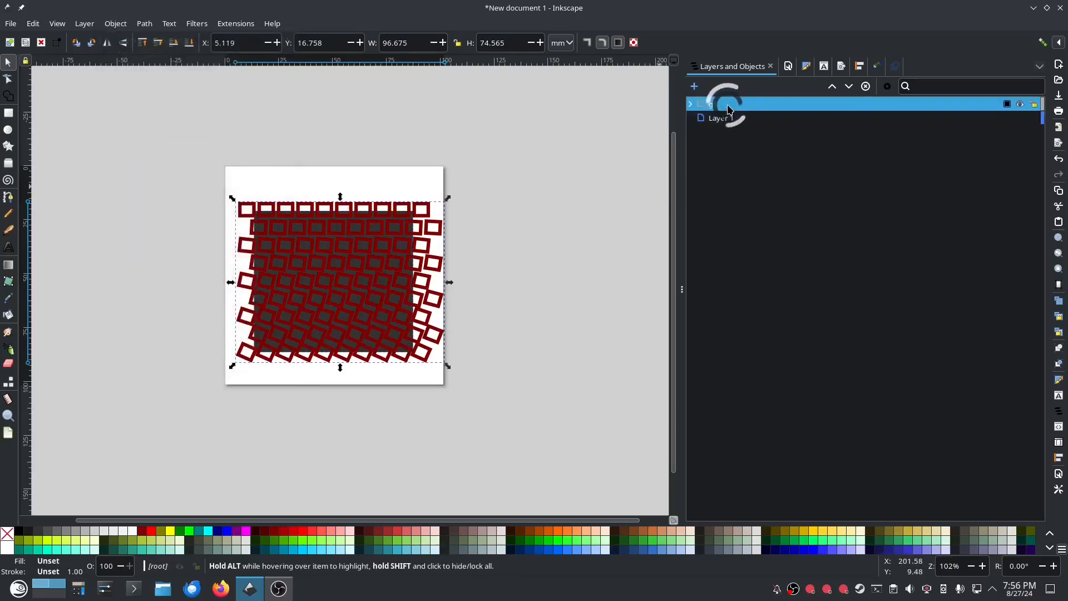
drag(728, 106, 760, 123)
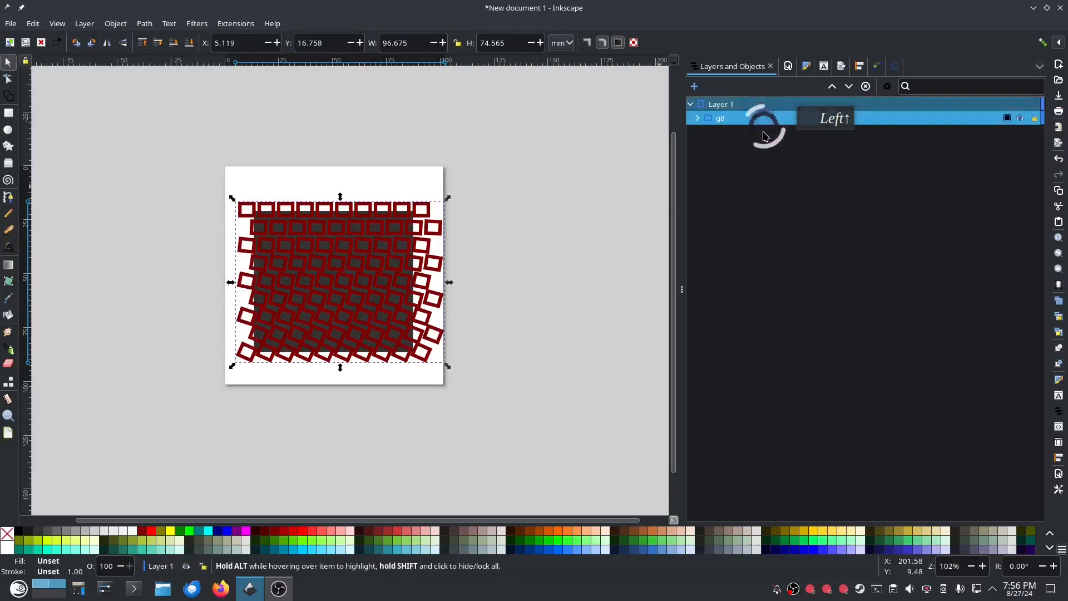
click(715, 115)
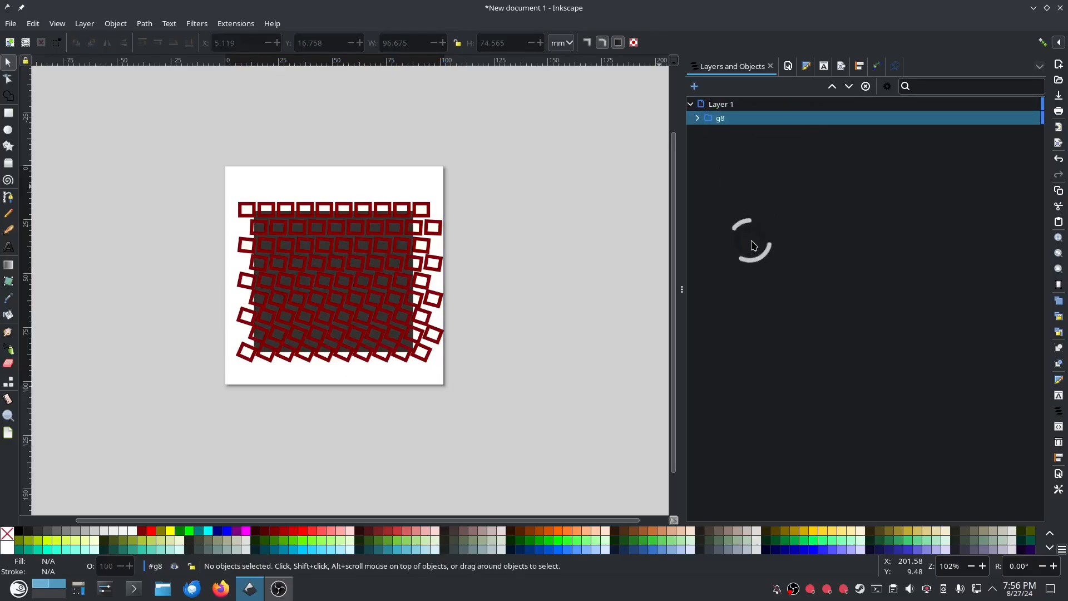
Step: Convert the tiled maroon path rect8 inside group g8 to an Ink/Stitch pattern and check its marker at the upper-left corner
click(698, 118)
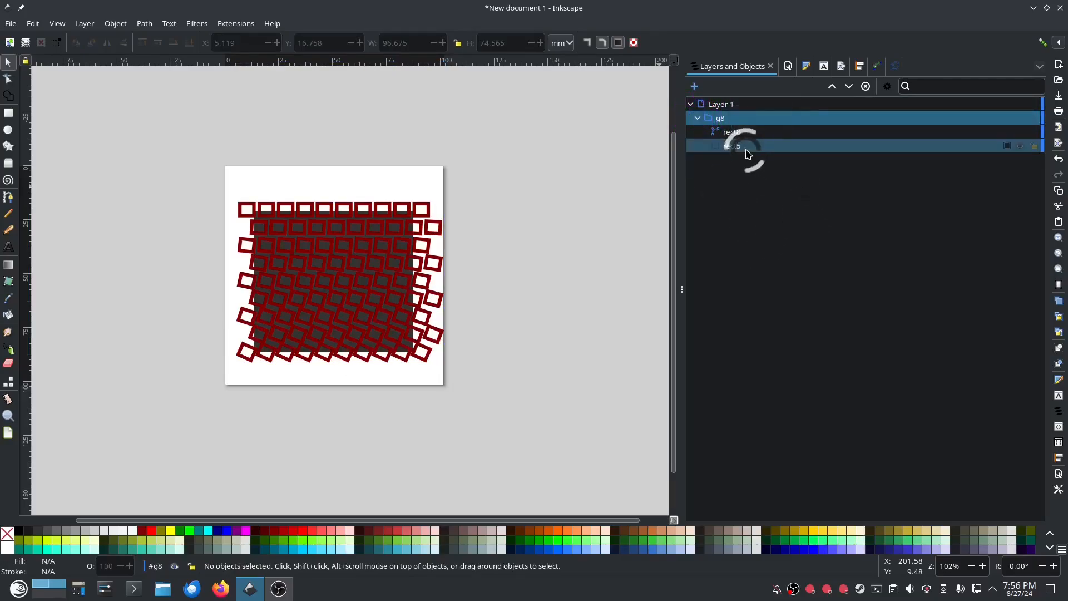
click(735, 132)
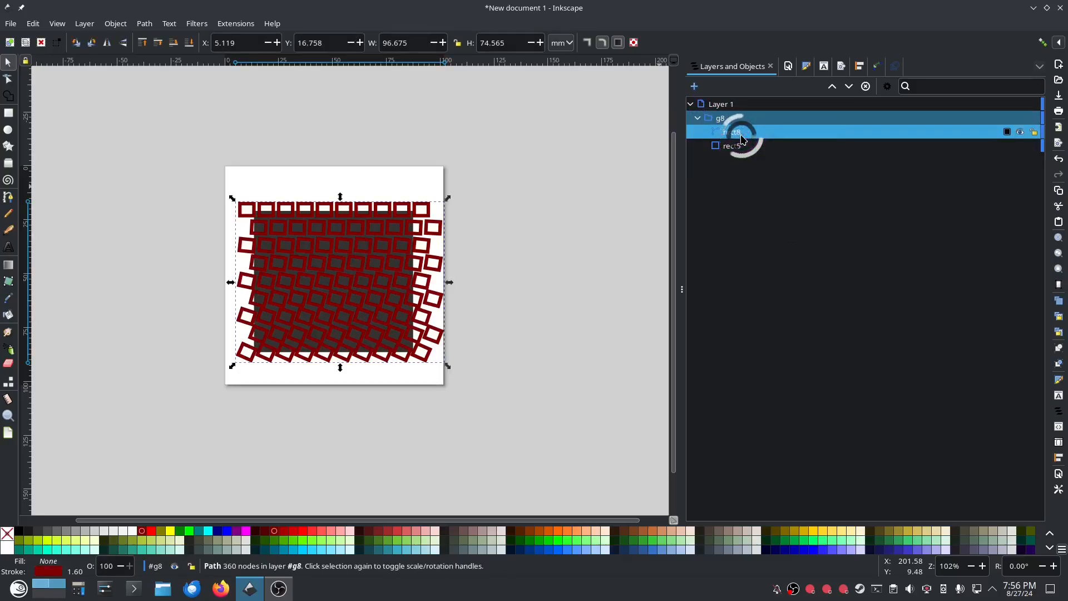
click(748, 143)
click(745, 129)
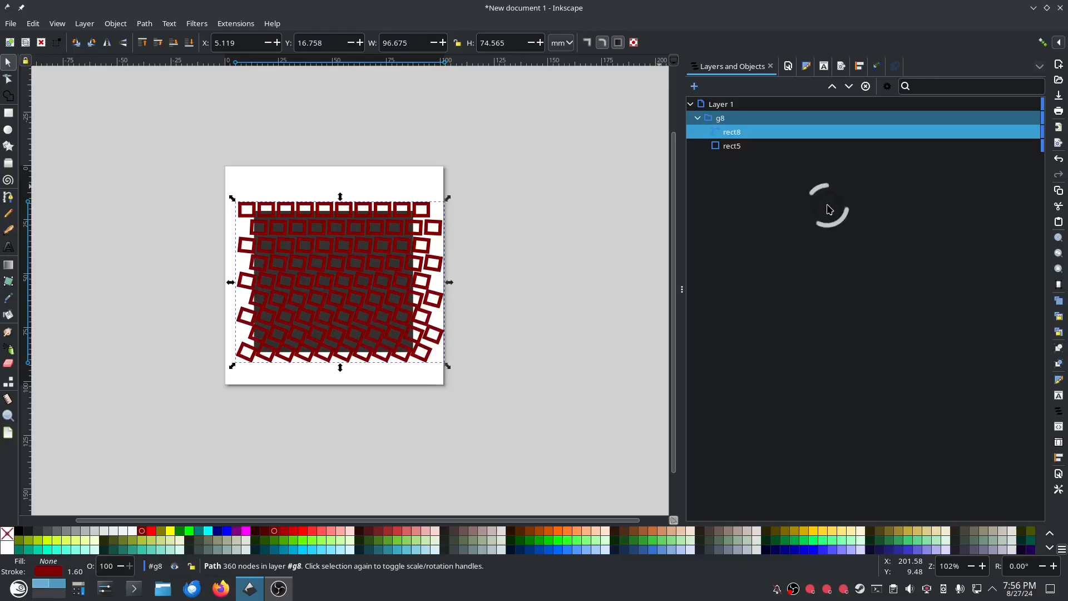
click(235, 23)
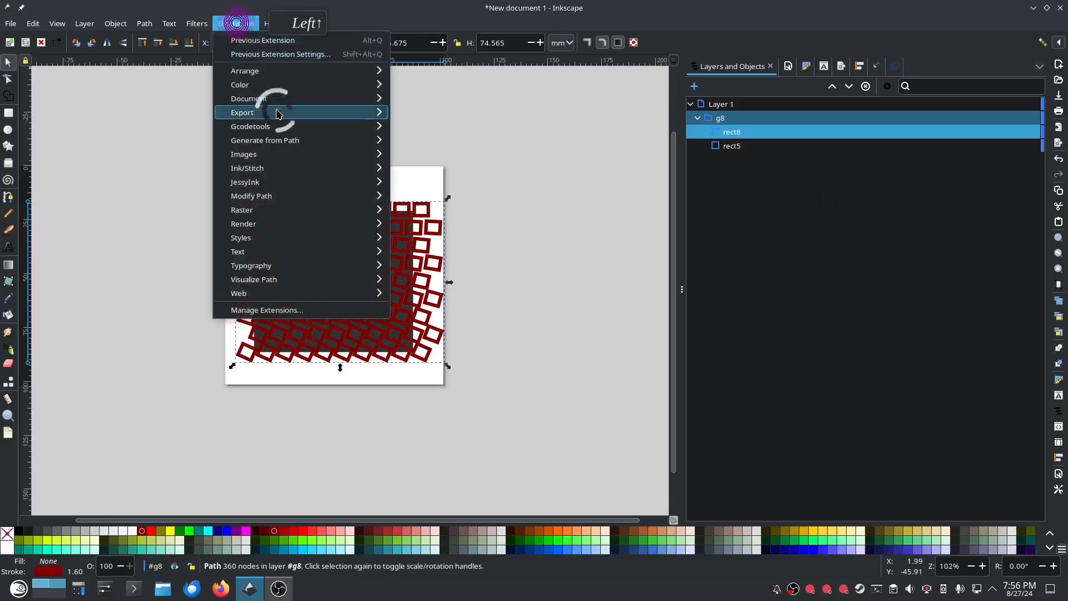
mouse_move(341, 176)
mouse_move(465, 231)
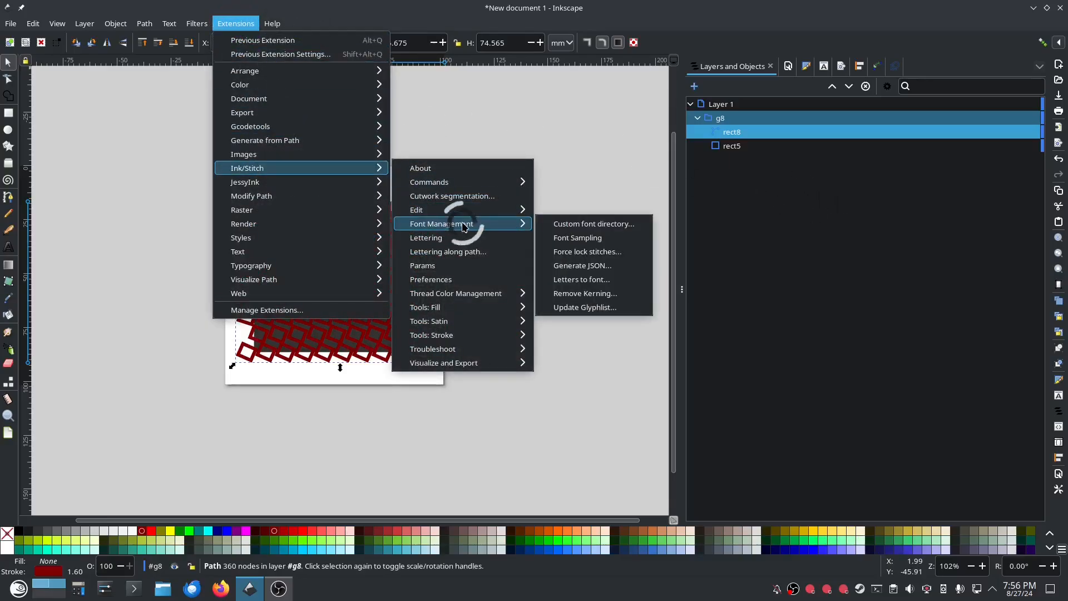
mouse_move(460, 210)
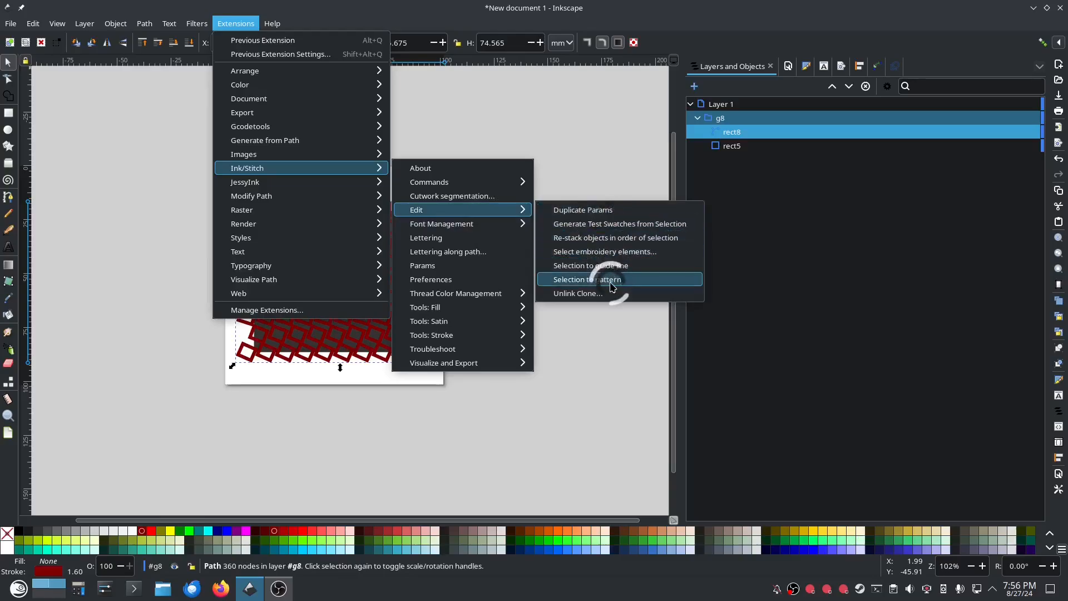
click(611, 281)
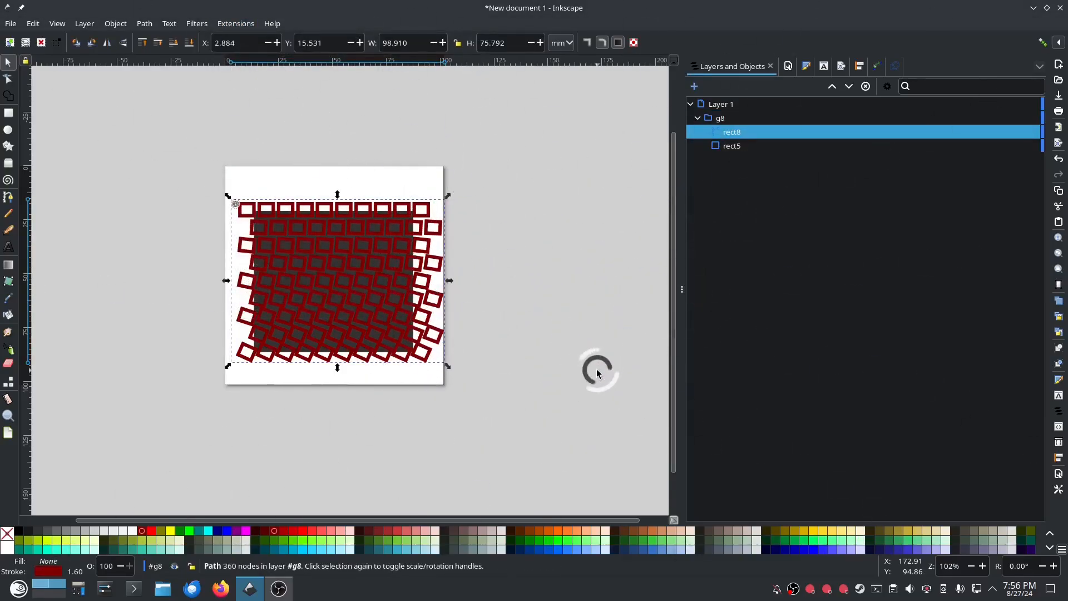
ctrl+scroll(231, 204, up, 5)
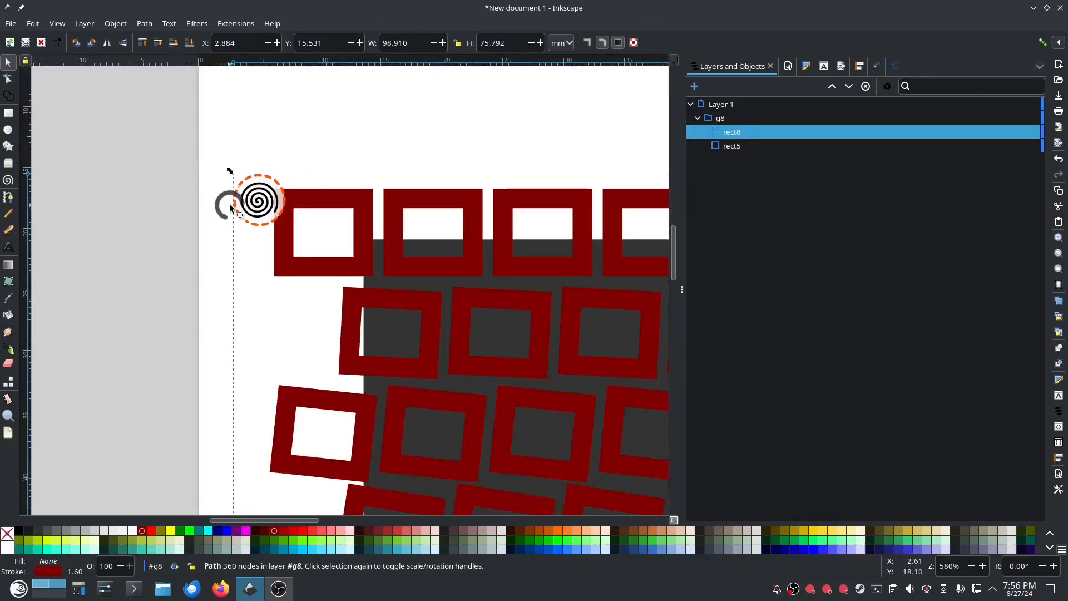
ctrl+scroll(475, 344, down, 4)
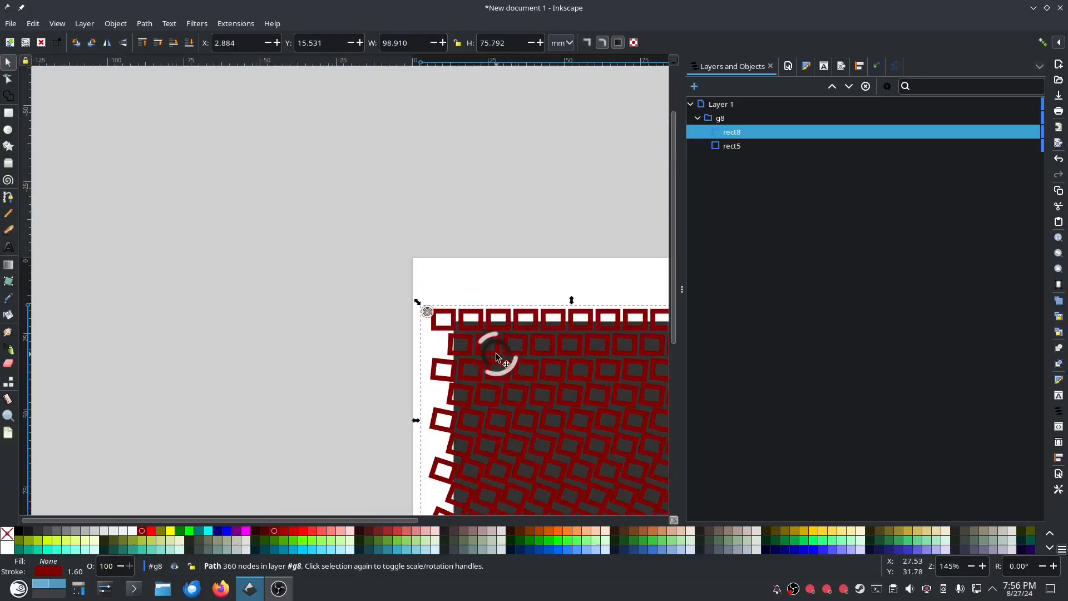
drag(561, 380, 349, 281)
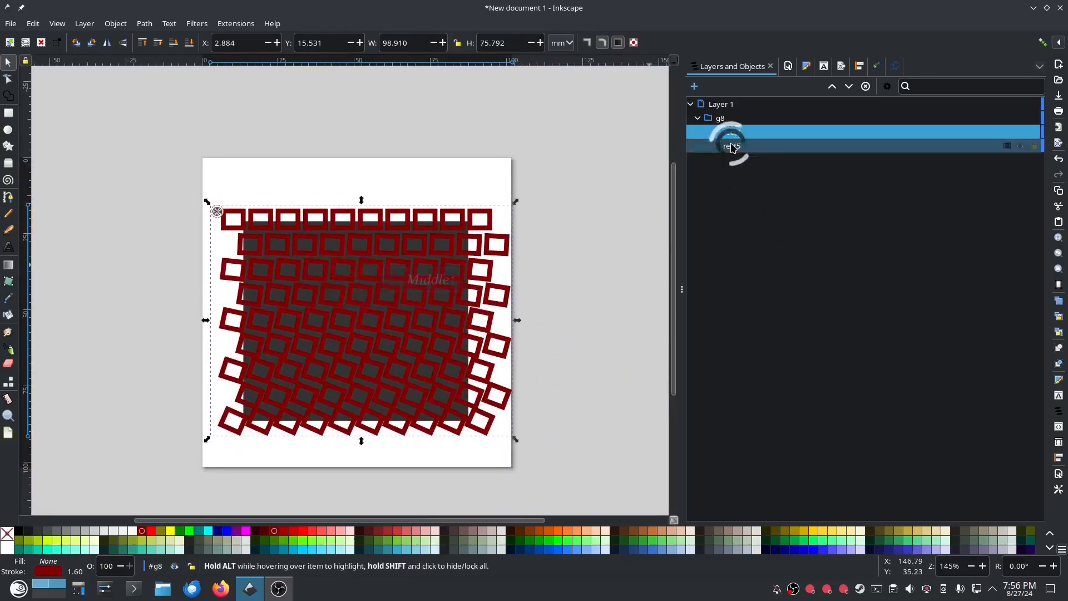
Step: Simulate Layer 1's stitches in Ink/Stitch Params with needle points shown, and close the dialog without applying changes
click(729, 118)
click(732, 105)
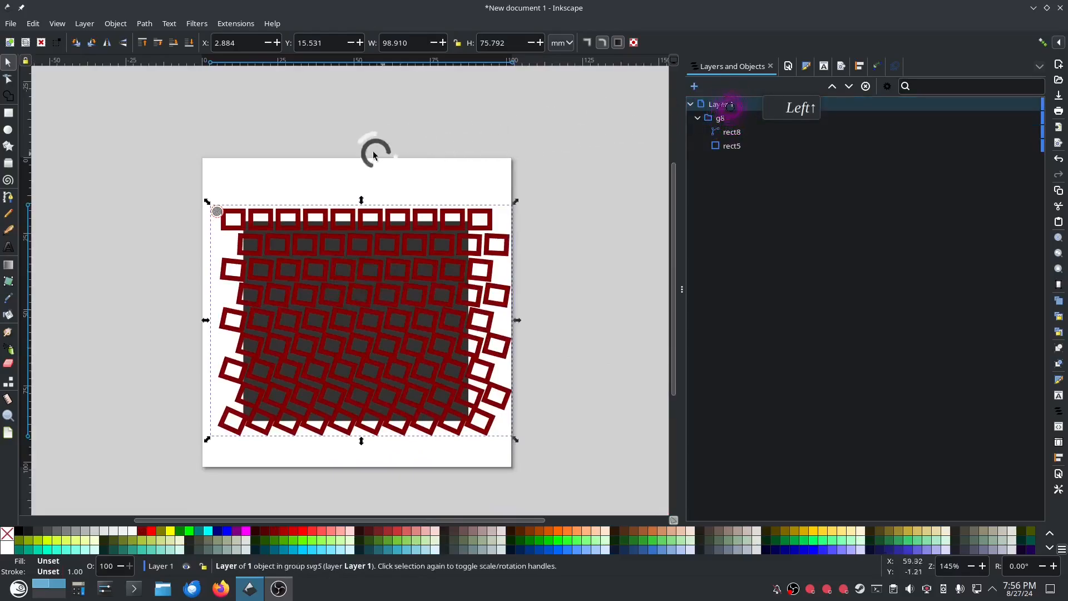
click(243, 24)
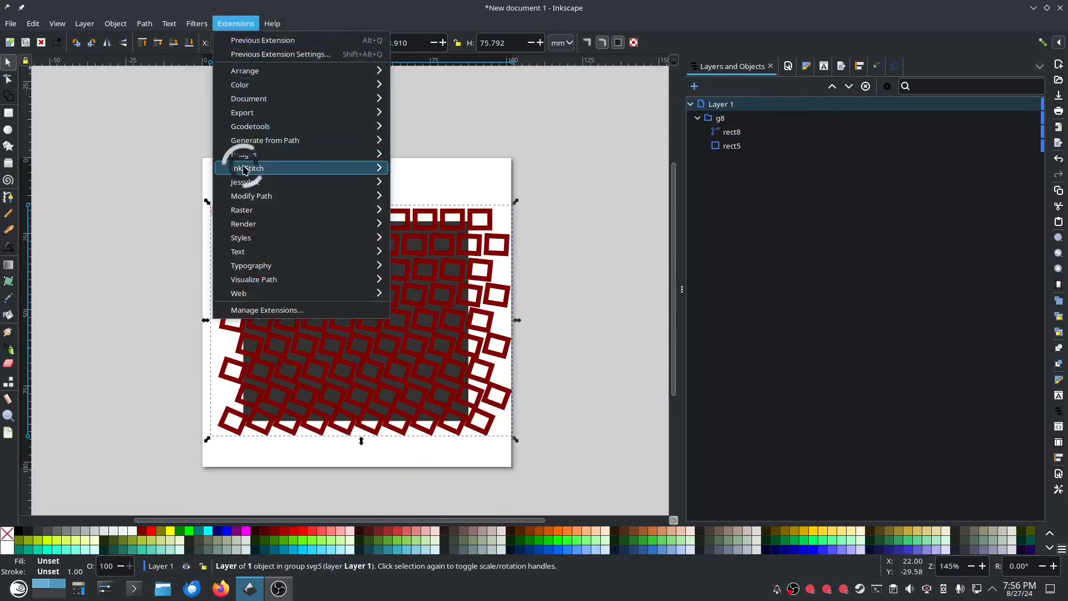
mouse_move(248, 168)
click(420, 264)
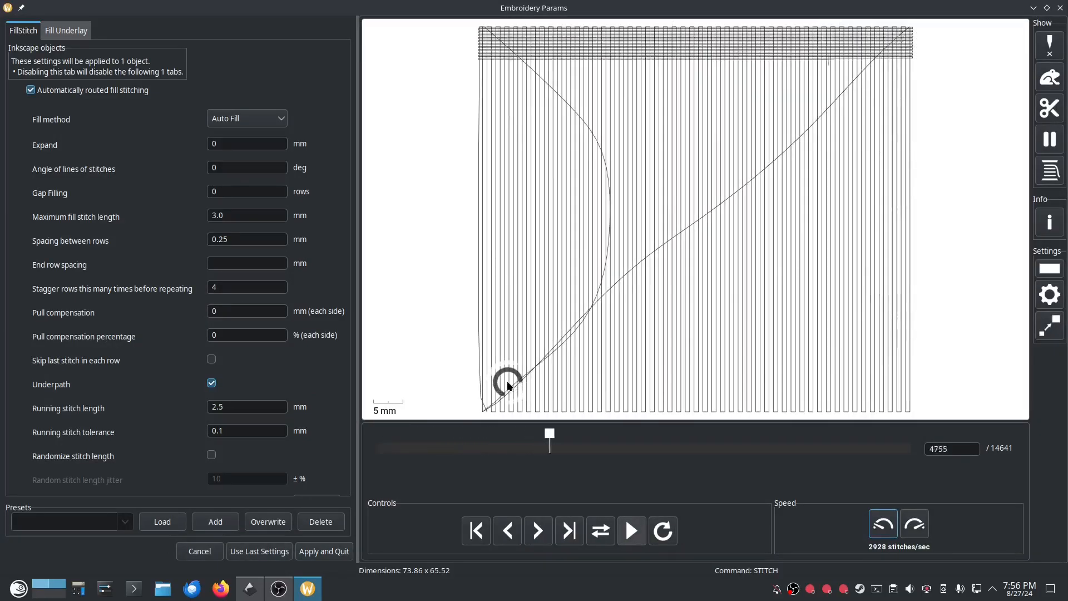
click(1050, 44)
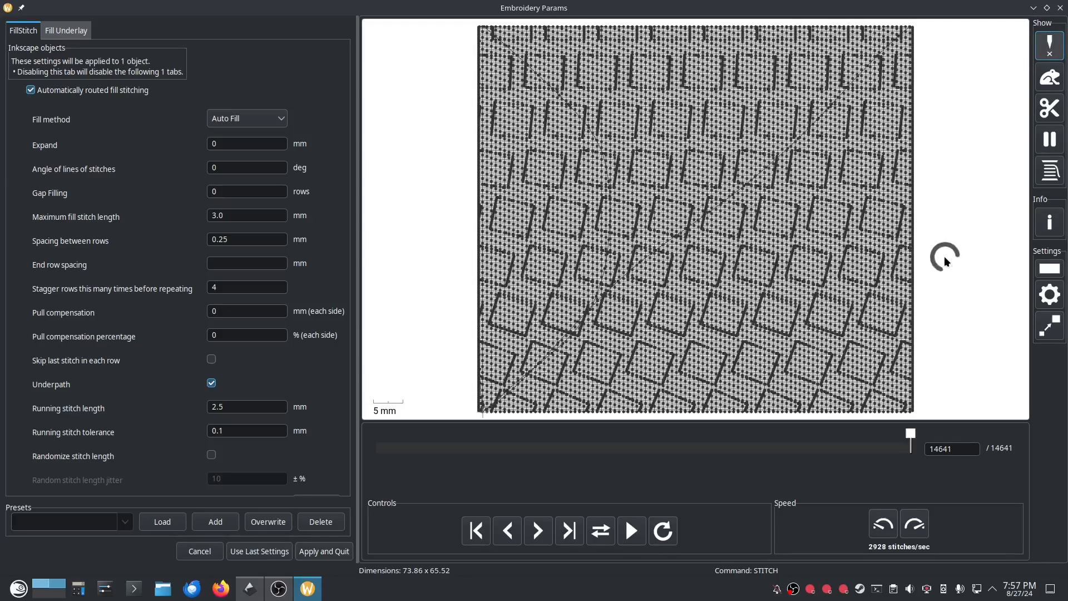
click(1061, 7)
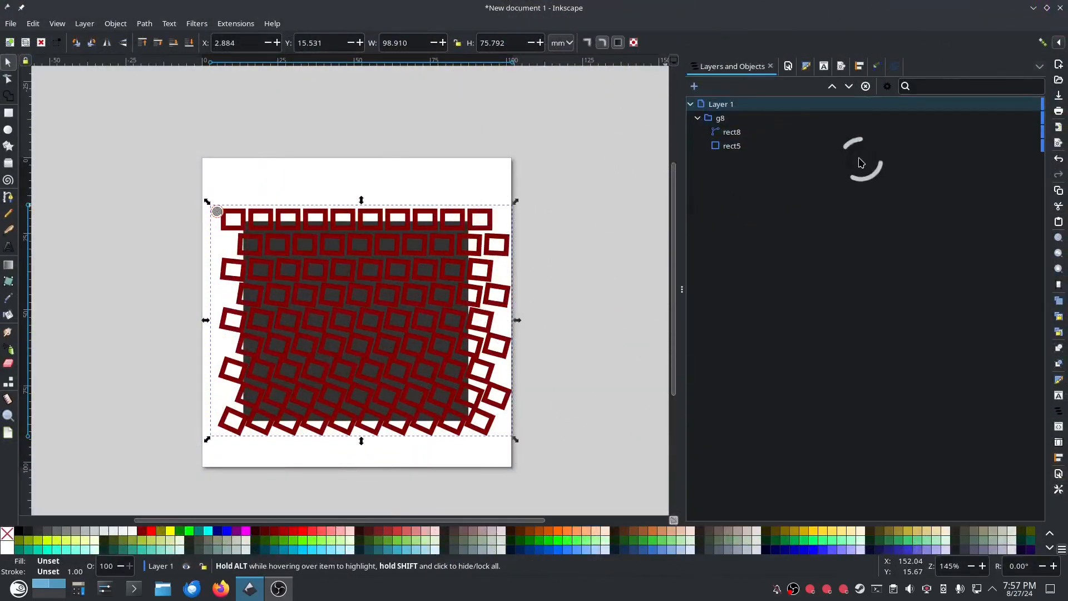
Step: Hide rect8 and generate a realistic high-quality stitch plan preview of Layer 1 beside the canvas
click(752, 137)
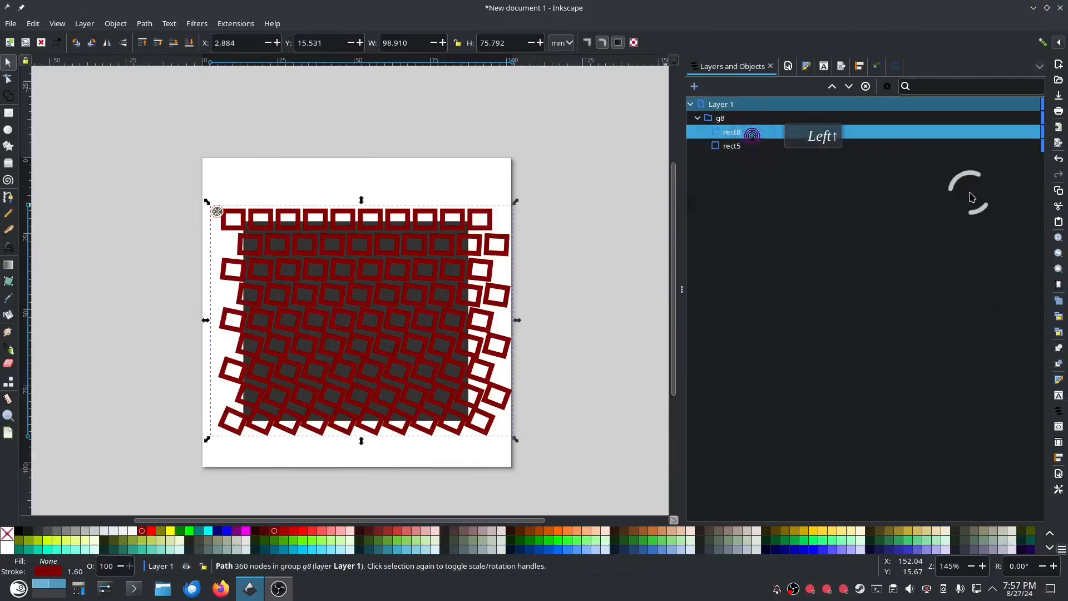
click(1020, 132)
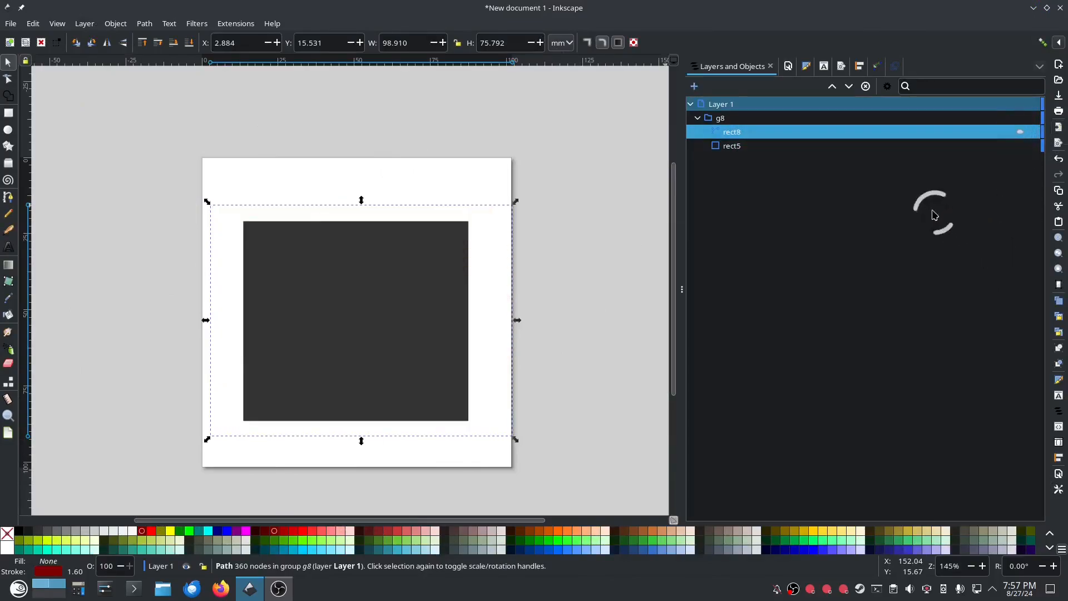
drag(762, 114, 756, 105)
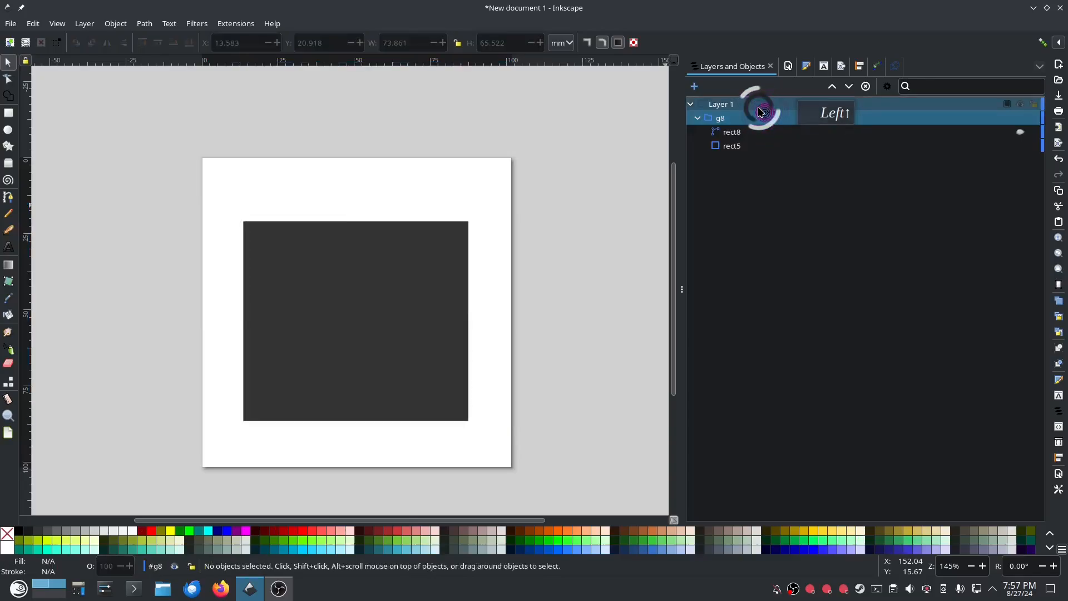
click(236, 24)
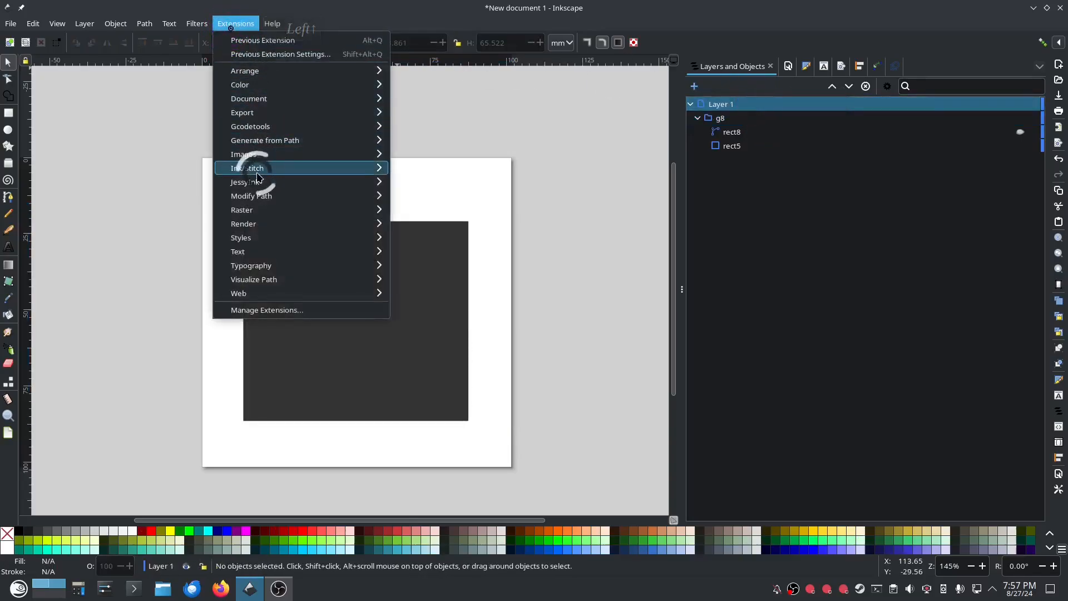
mouse_move(248, 168)
mouse_move(459, 365)
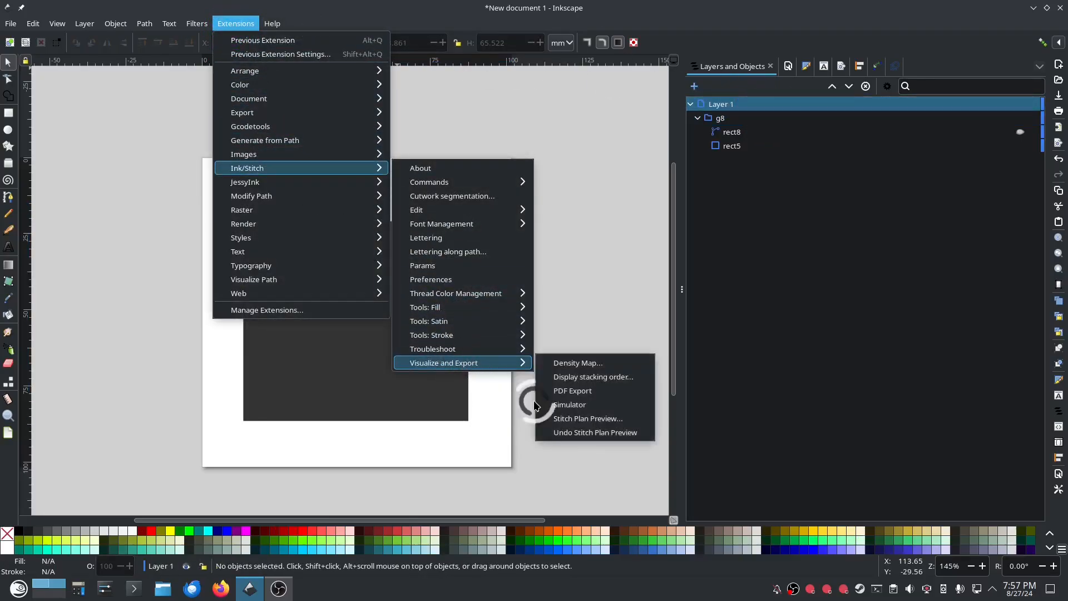
click(564, 418)
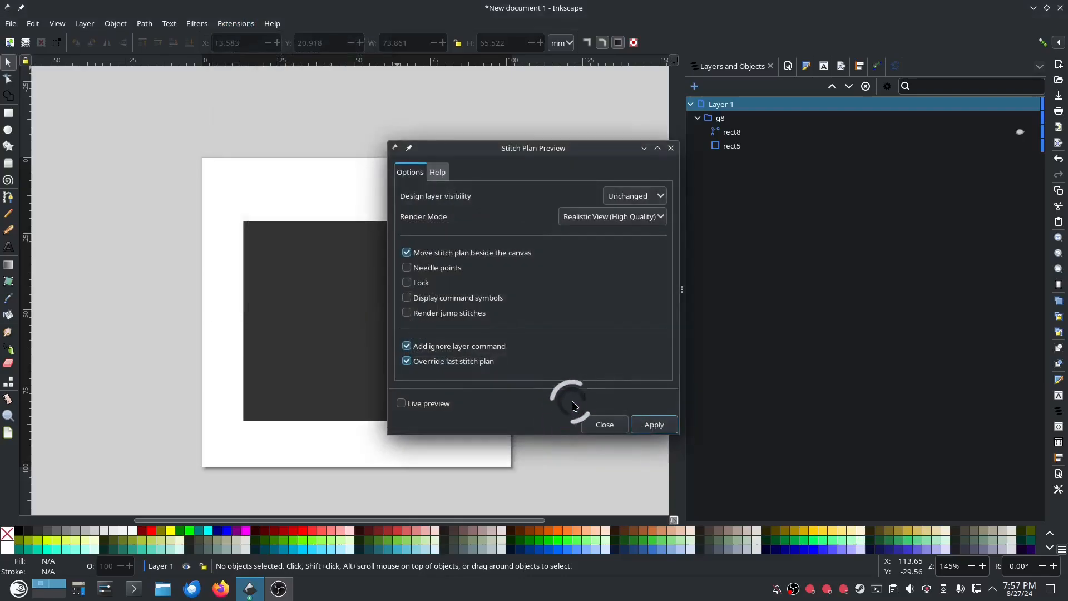
click(655, 426)
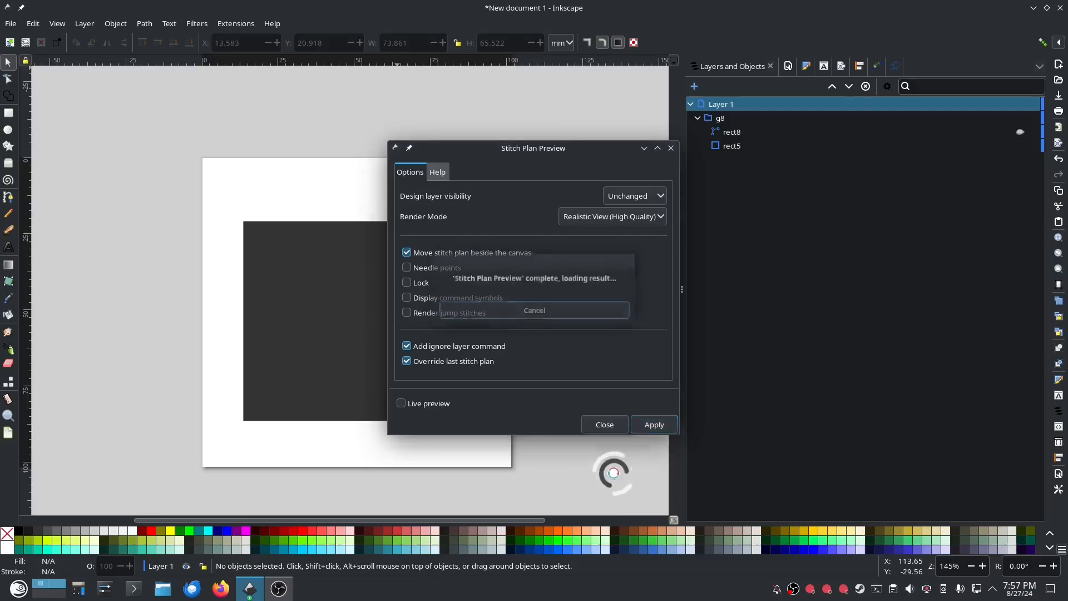
click(605, 425)
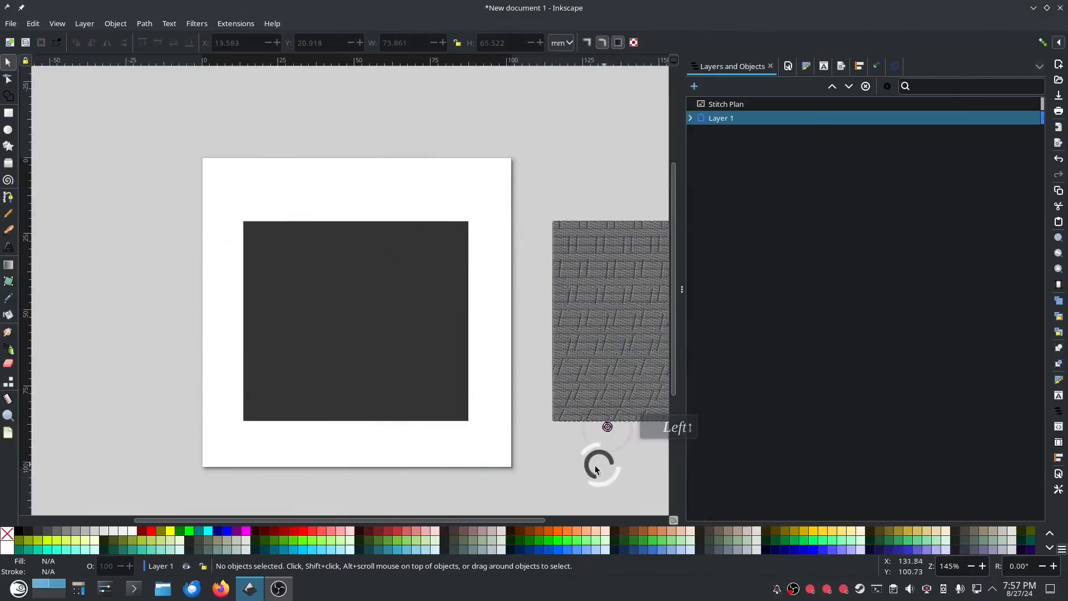
drag(586, 469, 393, 437)
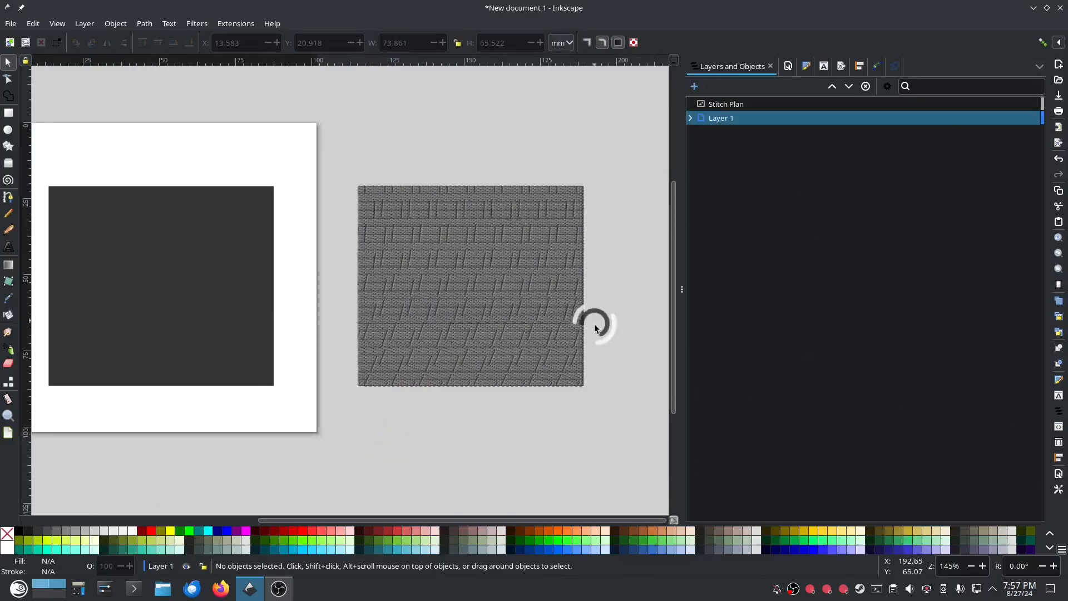
Step: Delete the Stitch Plan preview image and expand Layer 1 to show its group
click(734, 105)
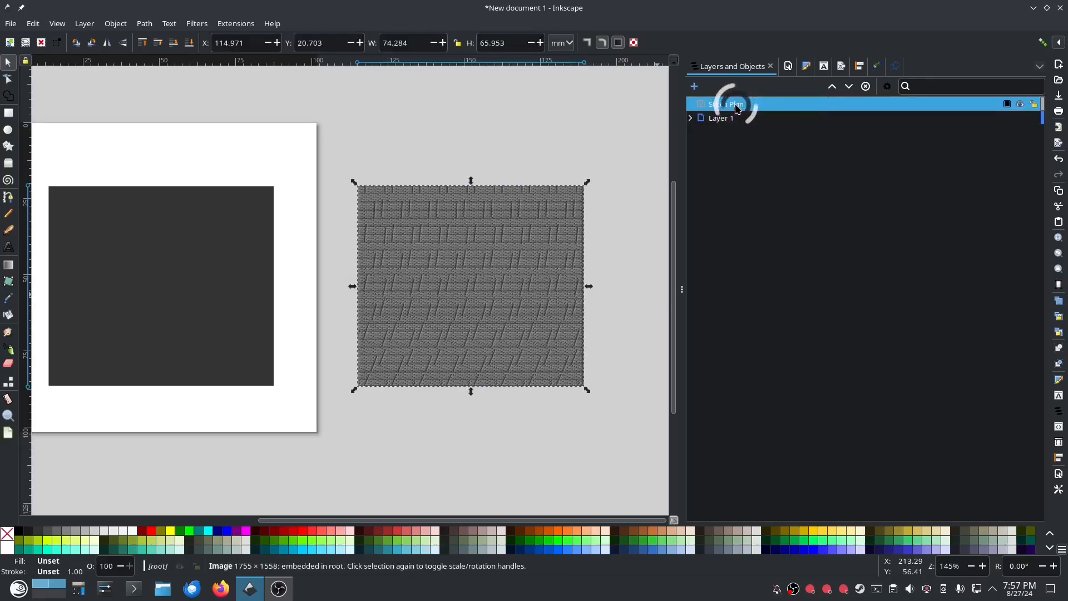
key(Delete)
click(691, 105)
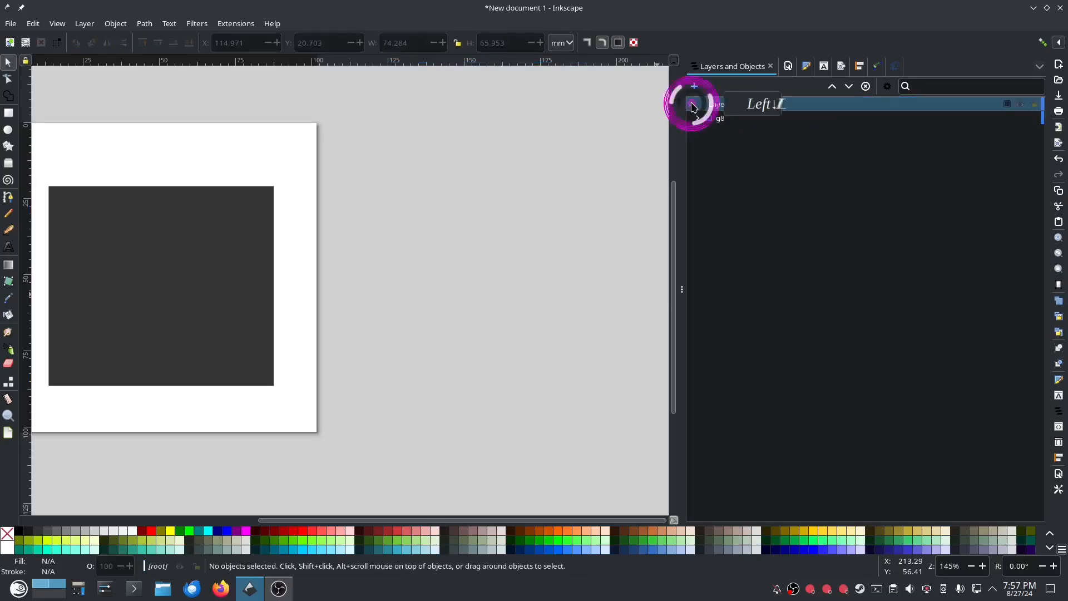
Step: Simulate the stitches of group g8 in Ink/Stitch Params and close the dialog without applying changes
click(709, 119)
drag(347, 299, 543, 282)
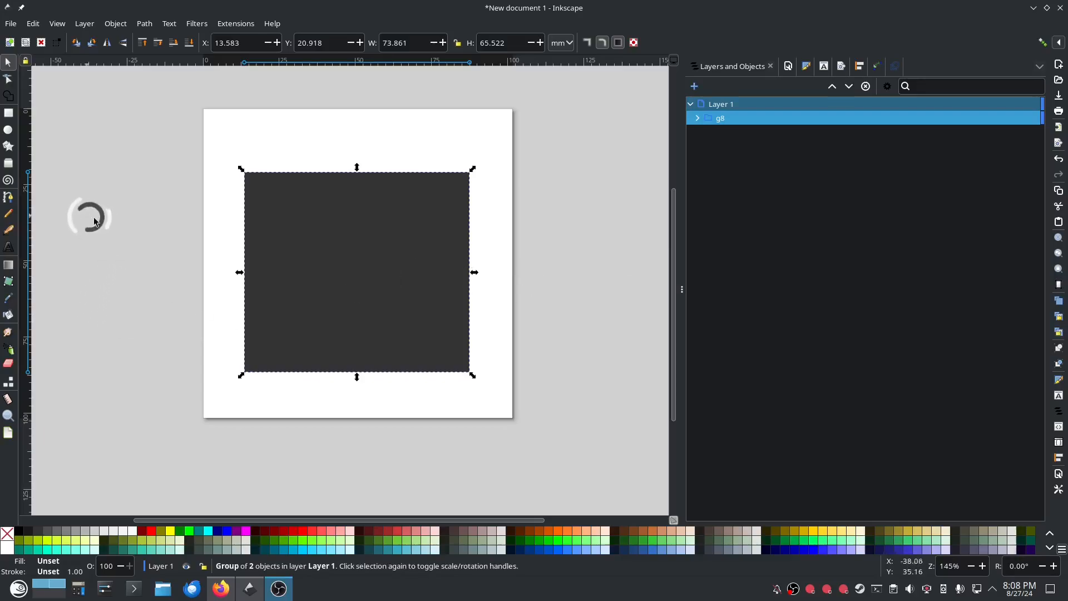
click(235, 23)
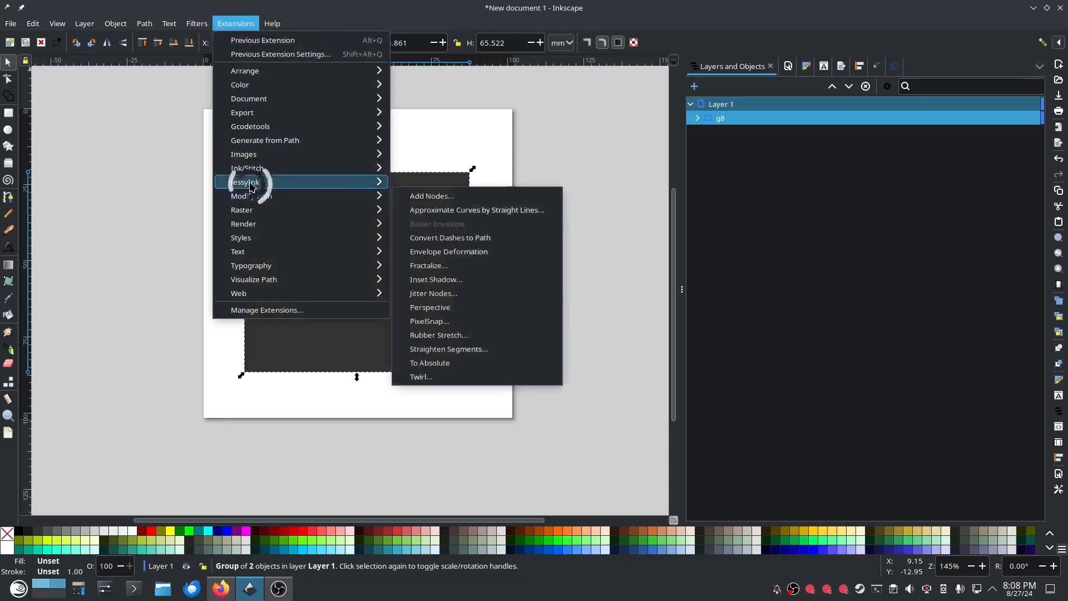
mouse_move(247, 168)
click(422, 269)
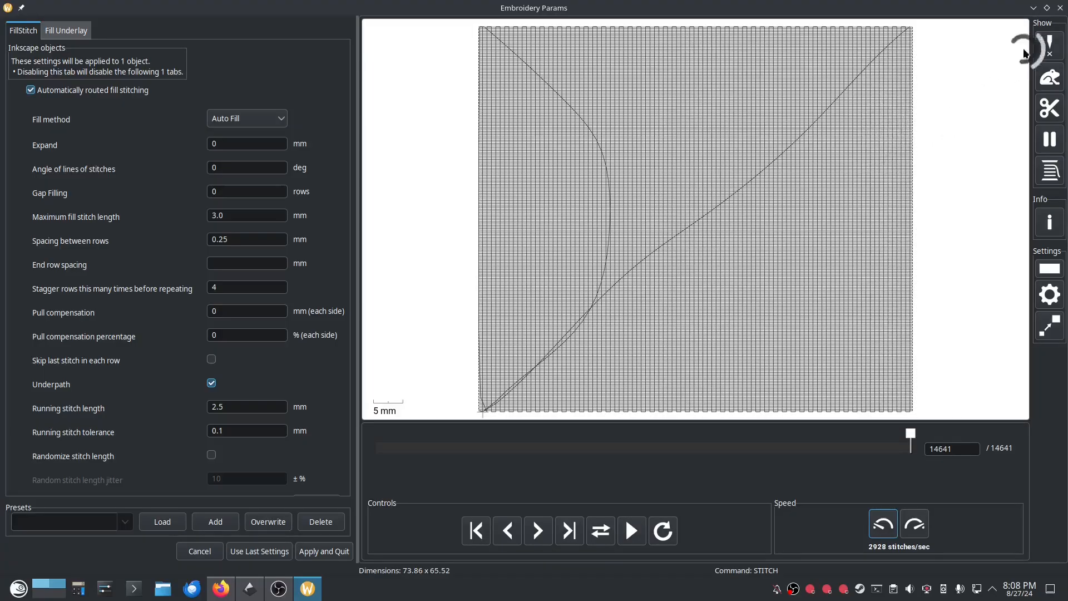
click(1059, 8)
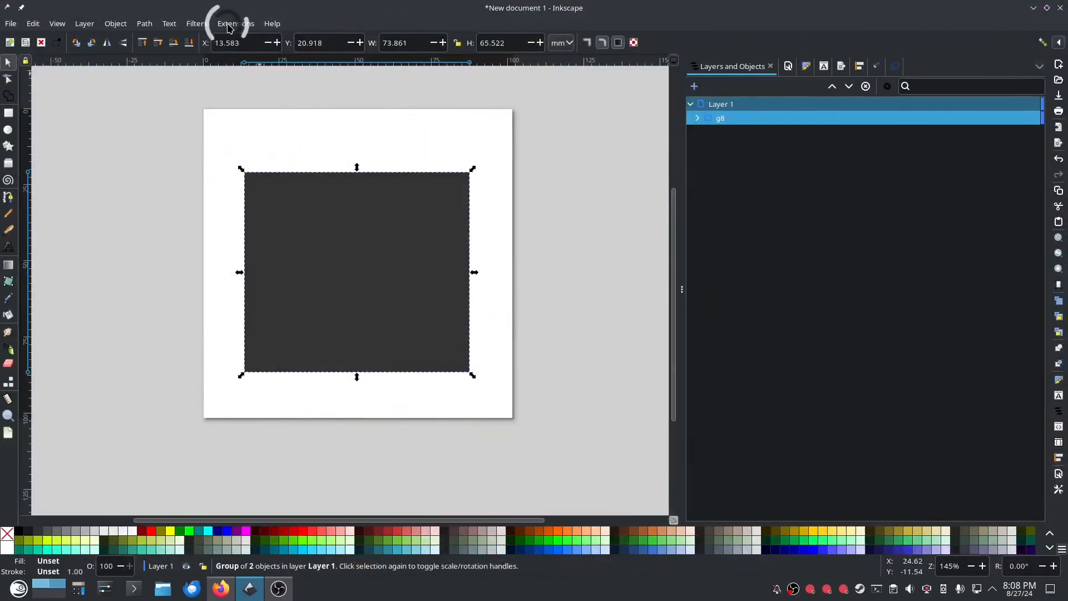
Step: Attach the Fill stitch starting position and Fill stitch ending position commands to the objects in group g8
click(228, 24)
mouse_move(226, 168)
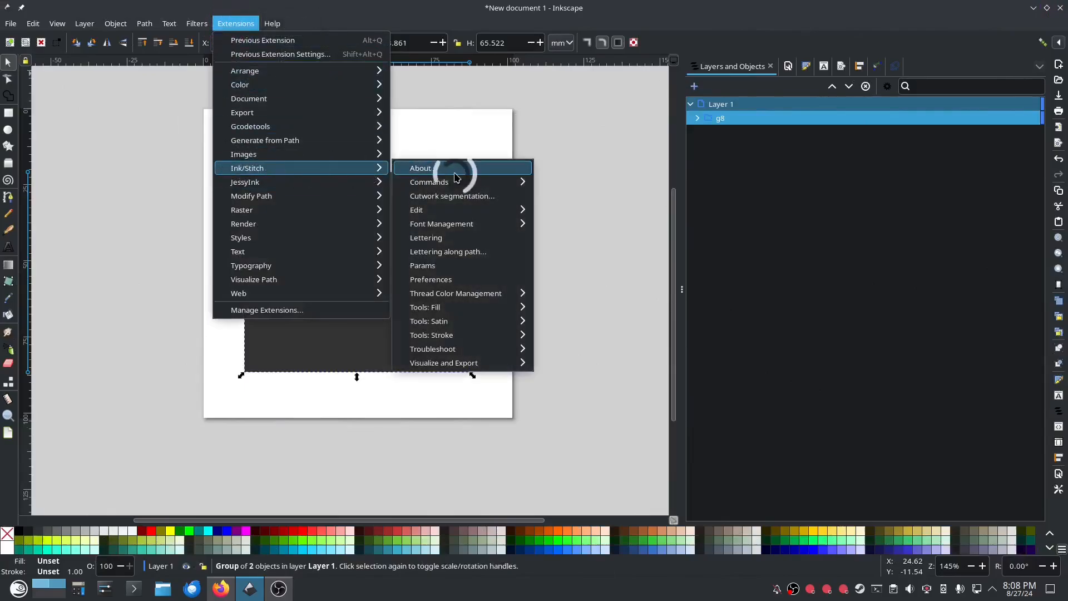
mouse_move(461, 187)
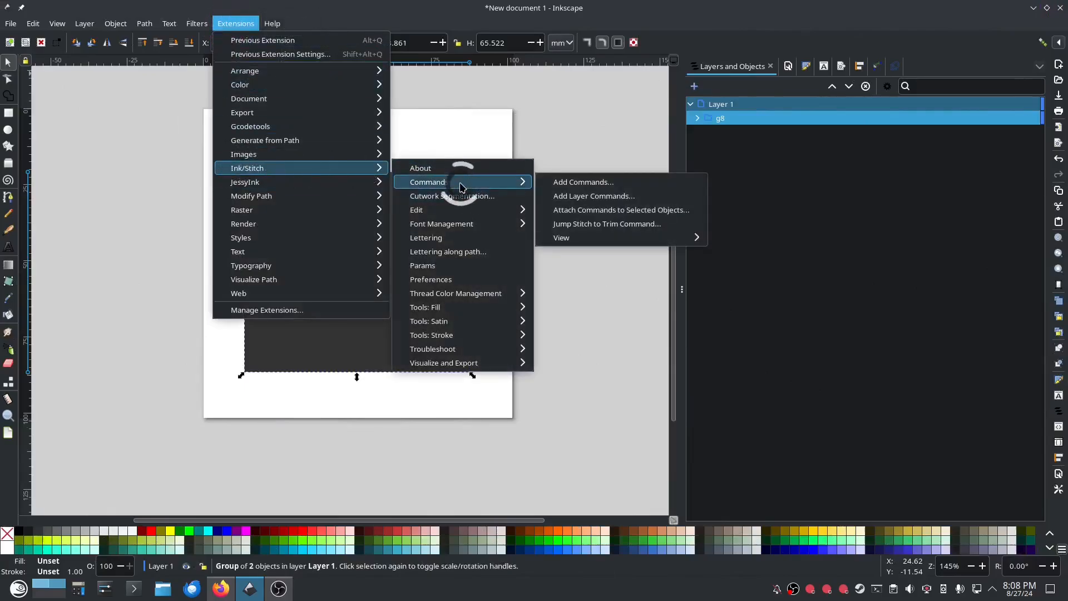
click(600, 210)
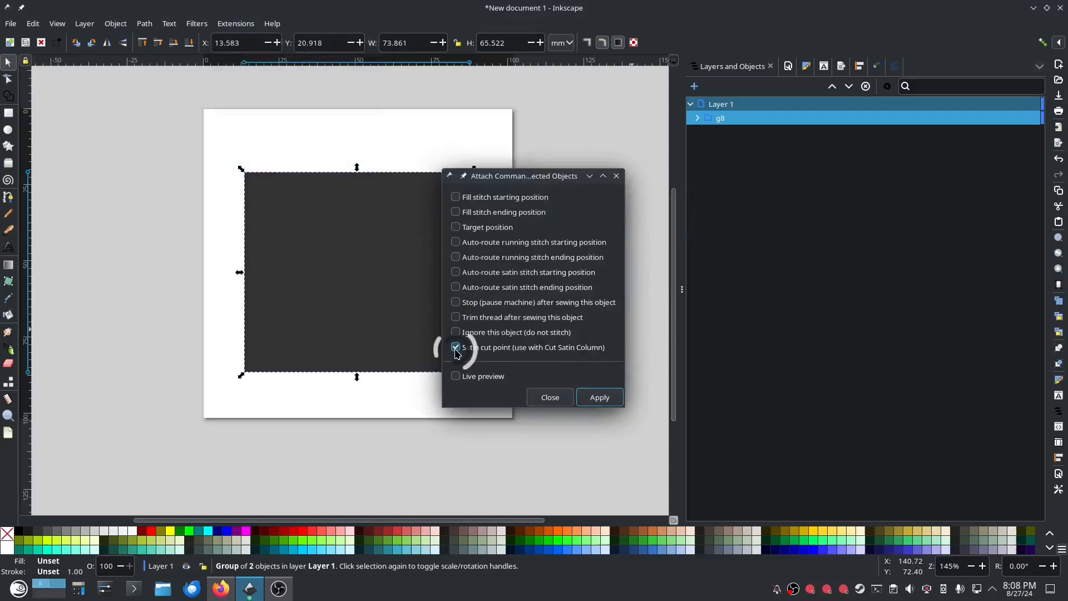
click(456, 347)
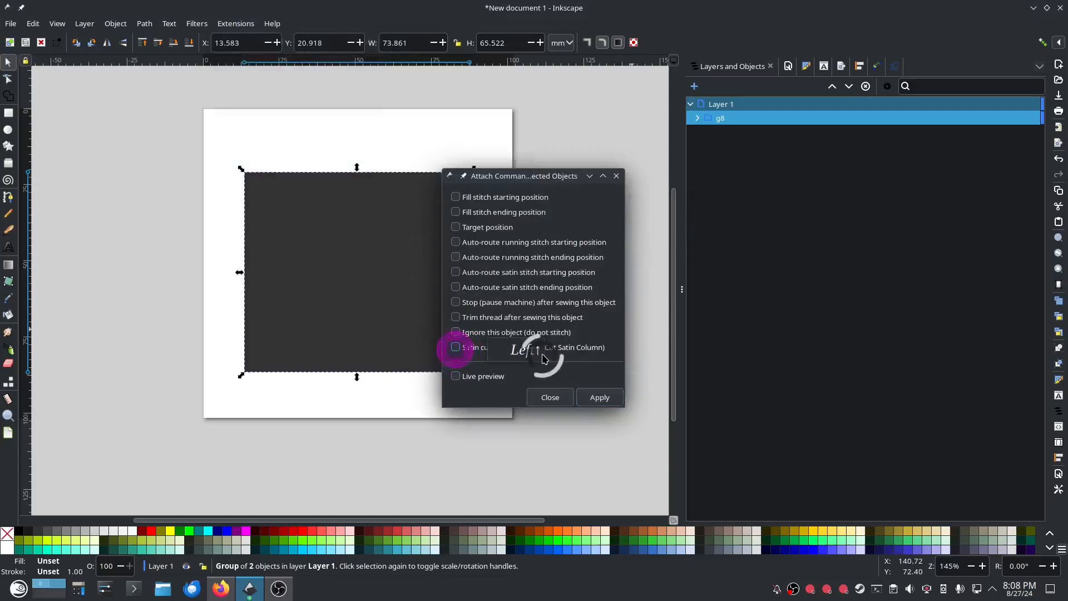
click(456, 212)
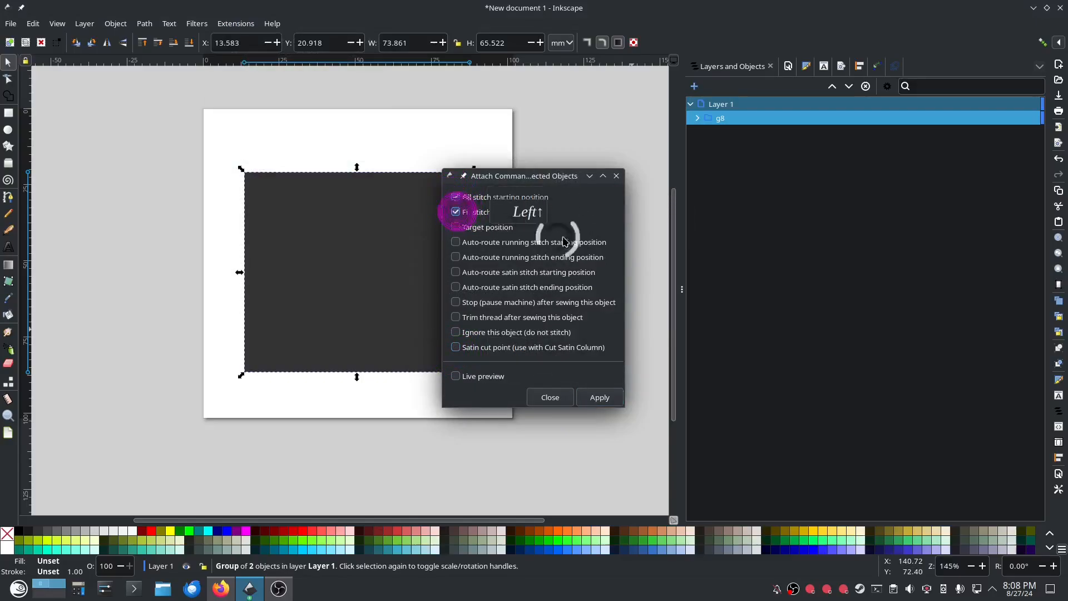
click(594, 399)
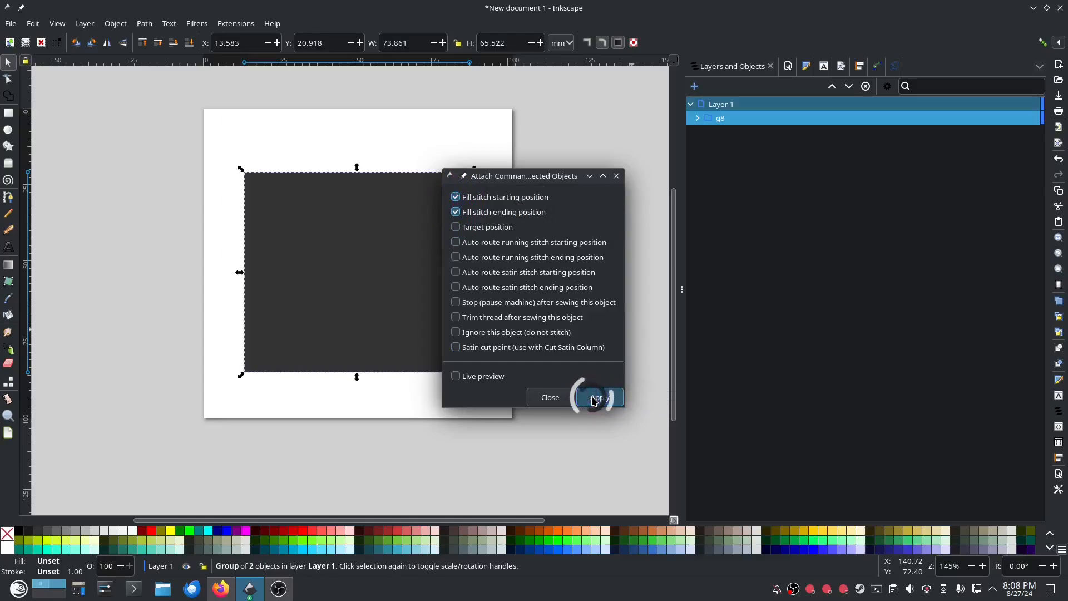
click(544, 398)
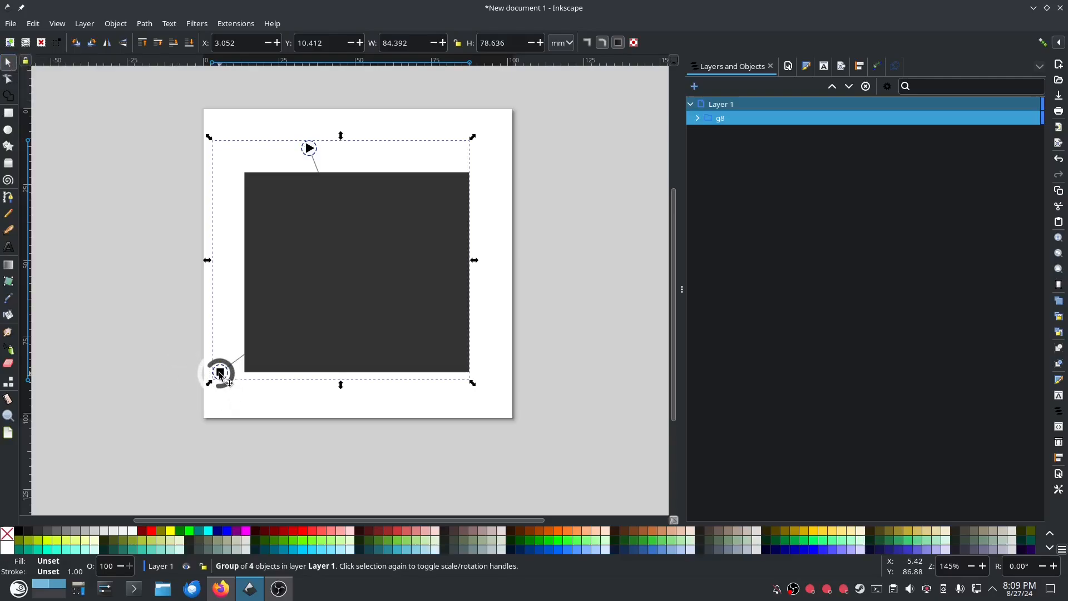
Step: Move the fill start marker to about X 91, Y 12.3 mm and the end marker to about X 95.9, Y 10.9 mm, beyond the rectangle's upper-right corner
ctrl+click(307, 149)
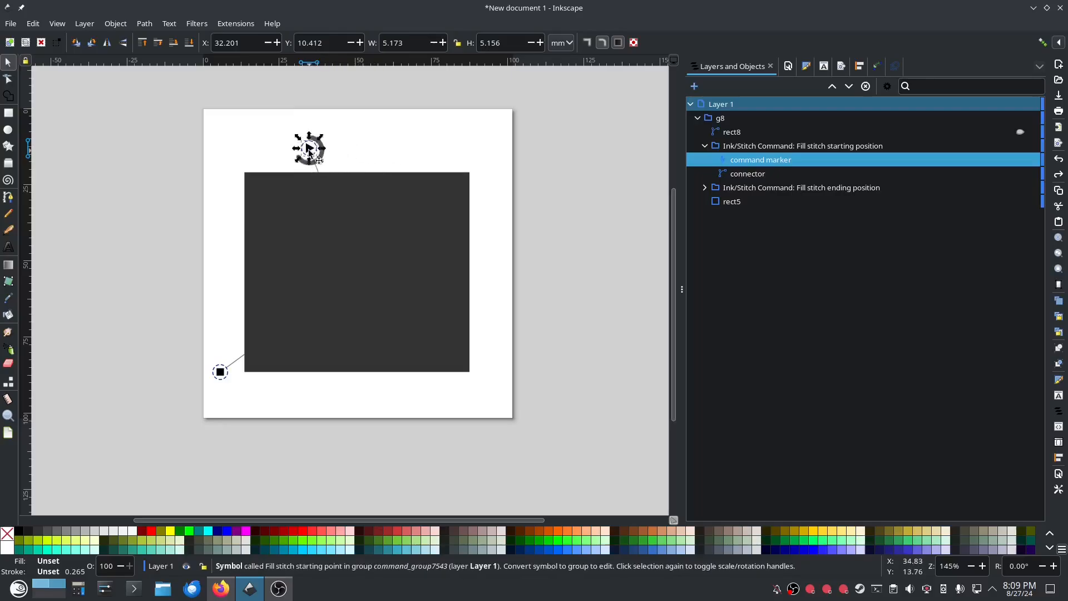
mouse_move(309, 149)
mouse_down()
mouse_move(494, 153)
mouse_move(497, 171)
mouse_up()
drag(495, 184, 491, 159)
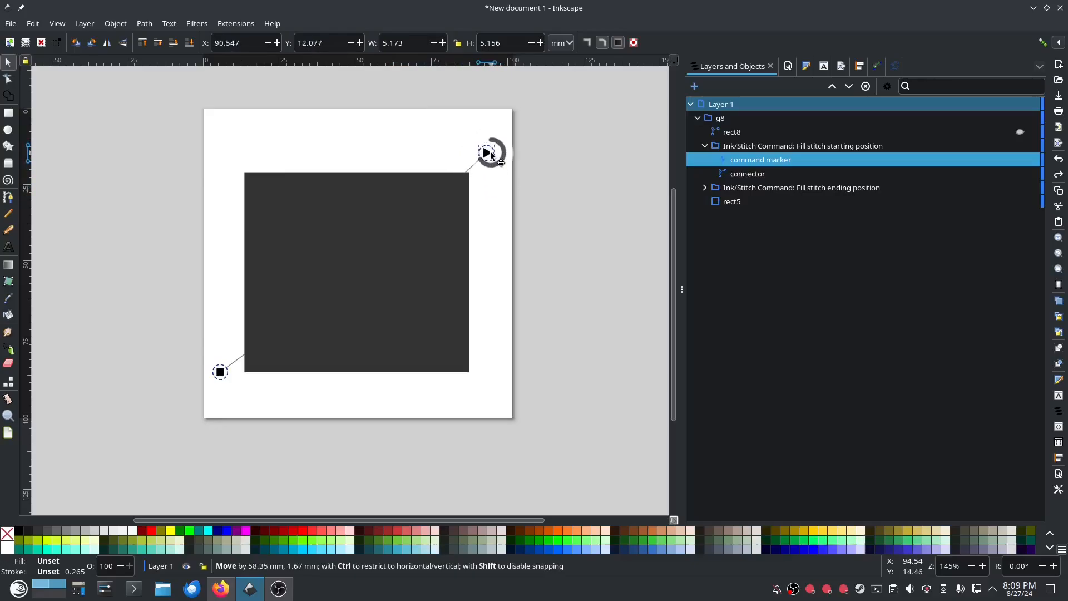
drag(492, 156, 492, 156)
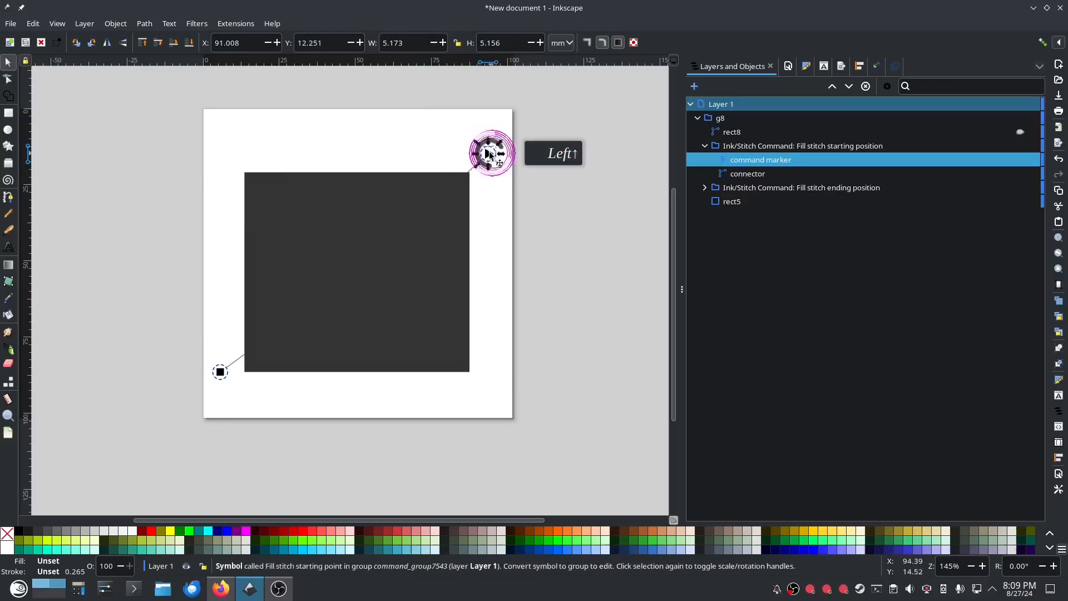
click(222, 372)
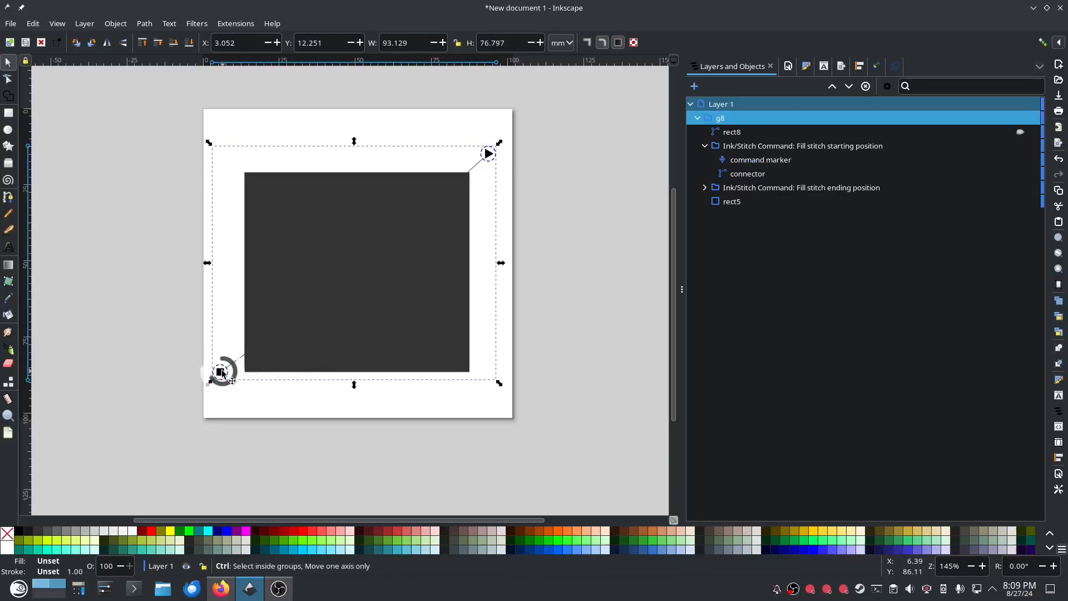
ctrl+click(222, 373)
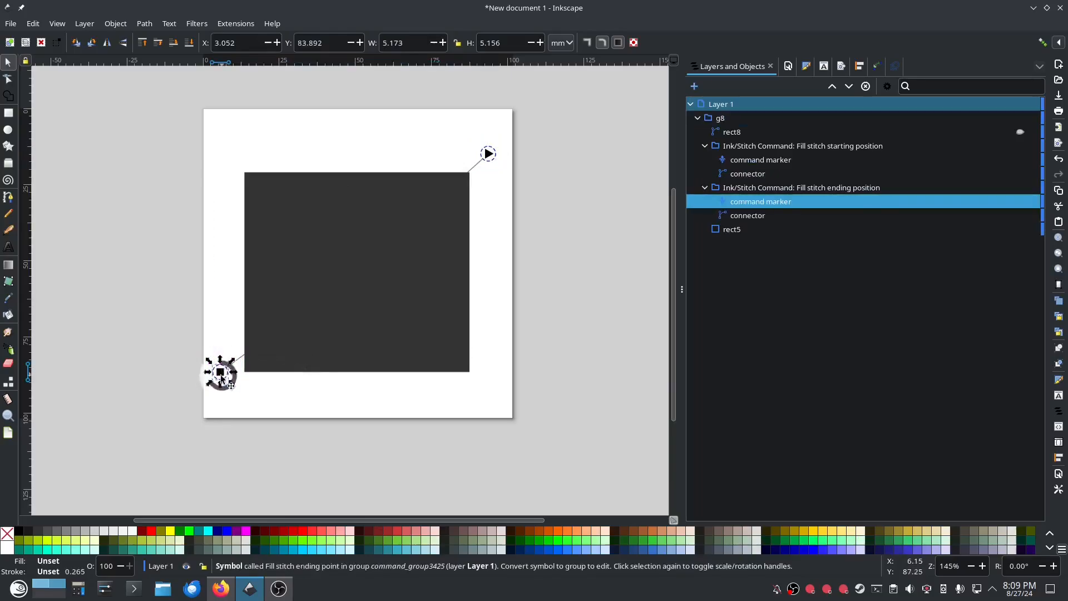
mouse_move(220, 373)
mouse_down()
mouse_move(237, 385)
mouse_move(455, 371)
mouse_move(500, 278)
mouse_move(503, 152)
mouse_up()
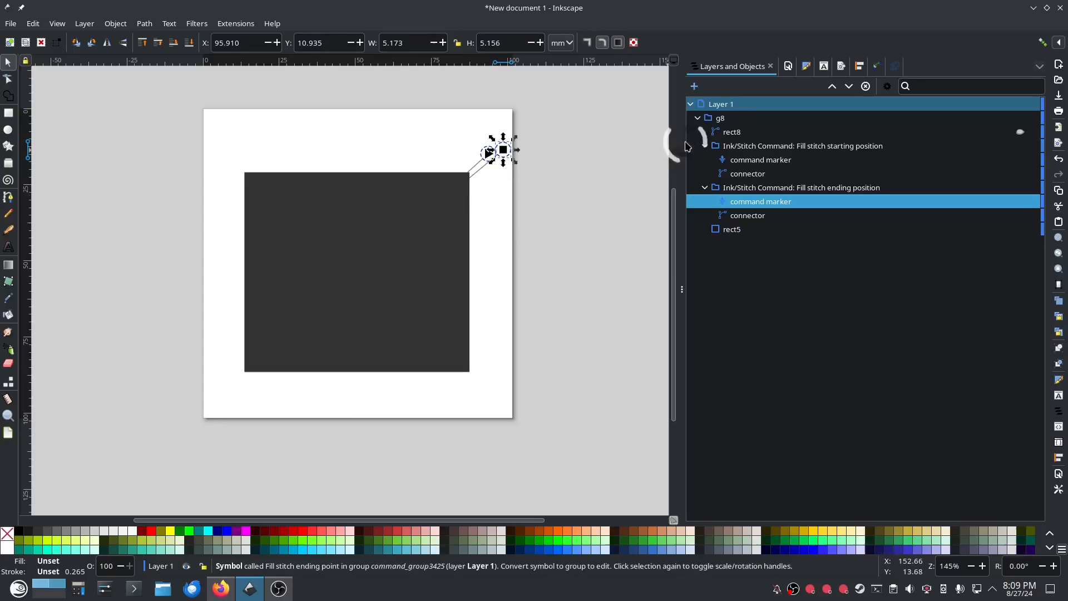
Step: Simulate Layer 1 in Ink/Stitch Params with both markers by the upper-right corner, and apply the settings
click(733, 104)
click(235, 23)
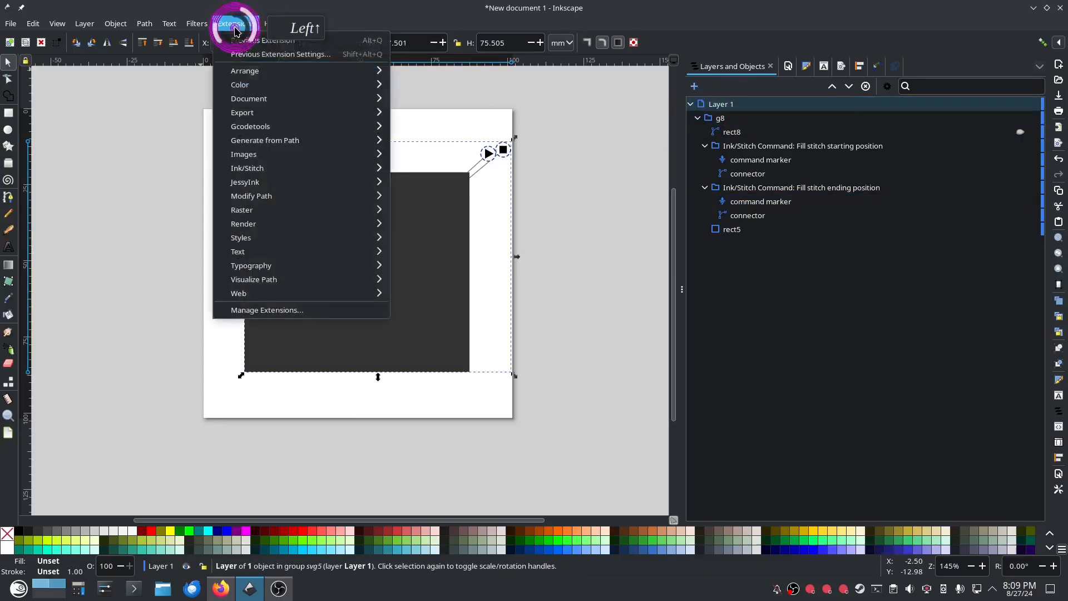
mouse_move(244, 169)
click(420, 266)
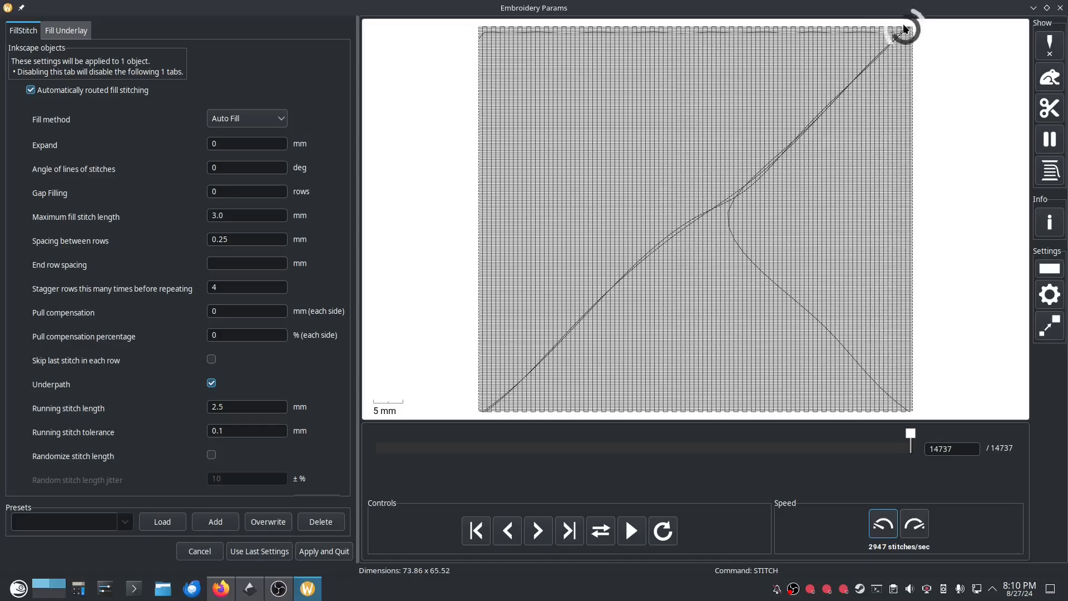
click(325, 550)
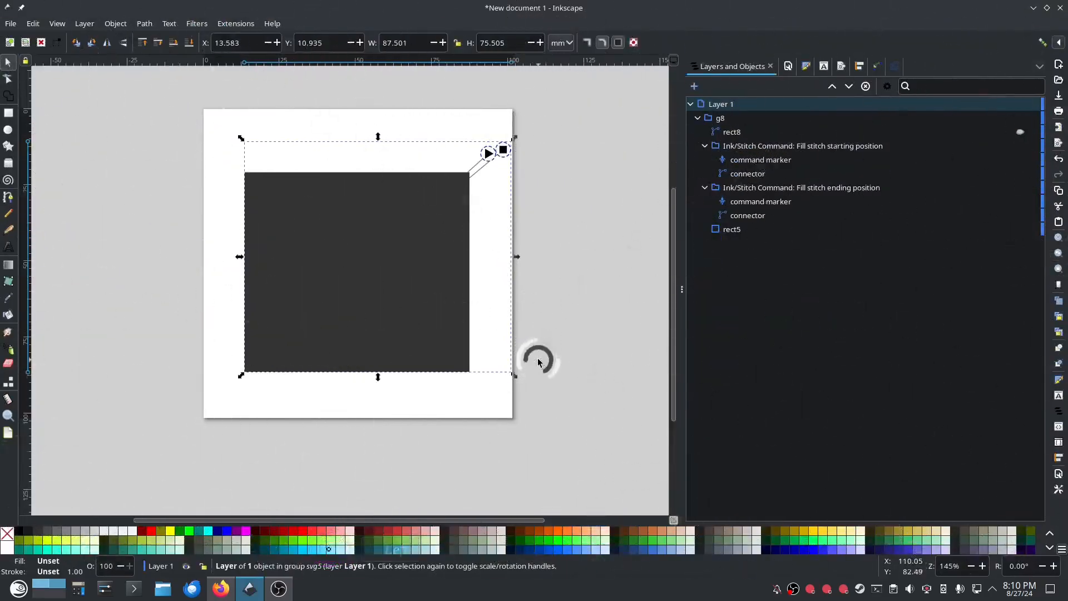
Step: Move the fill start marker beyond the rectangle's upper-left corner, then simulate Layer 1 in Ink/Stitch Params and apply the settings
click(567, 231)
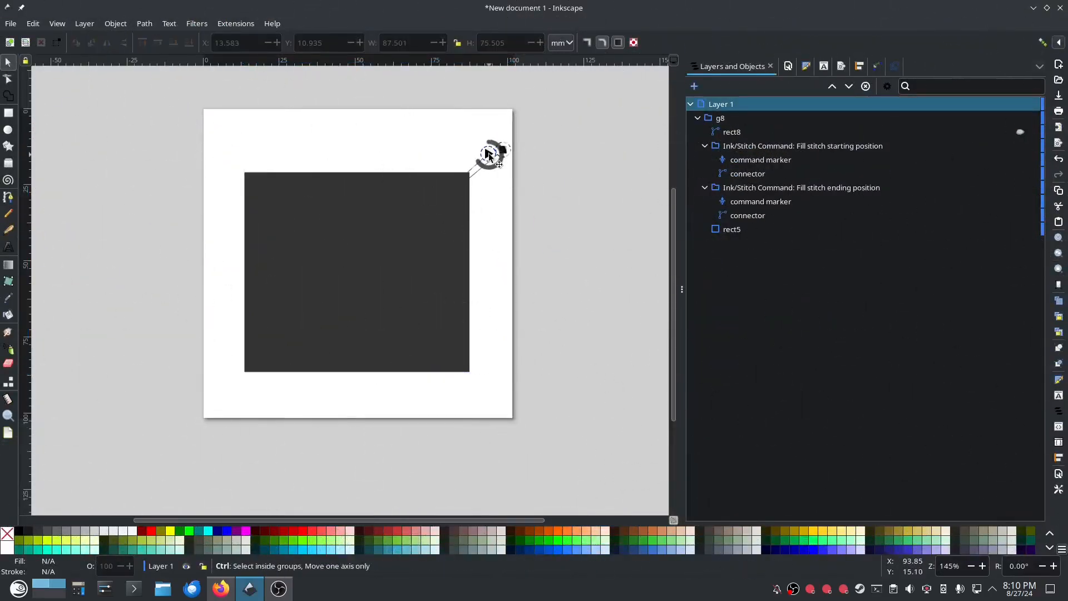
drag(488, 153, 221, 150)
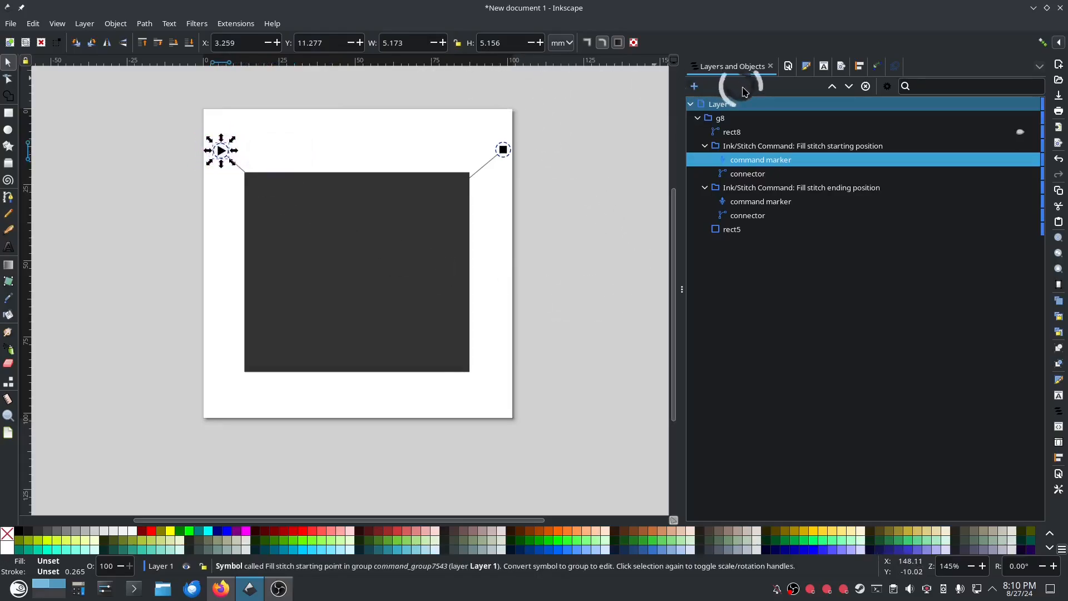
click(748, 104)
click(235, 23)
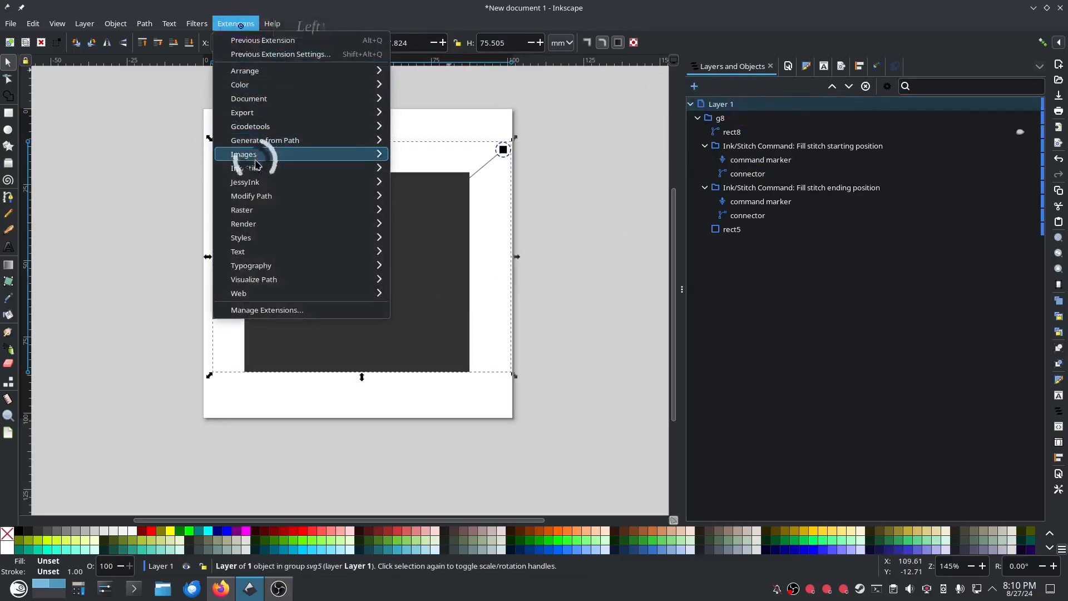
click(436, 266)
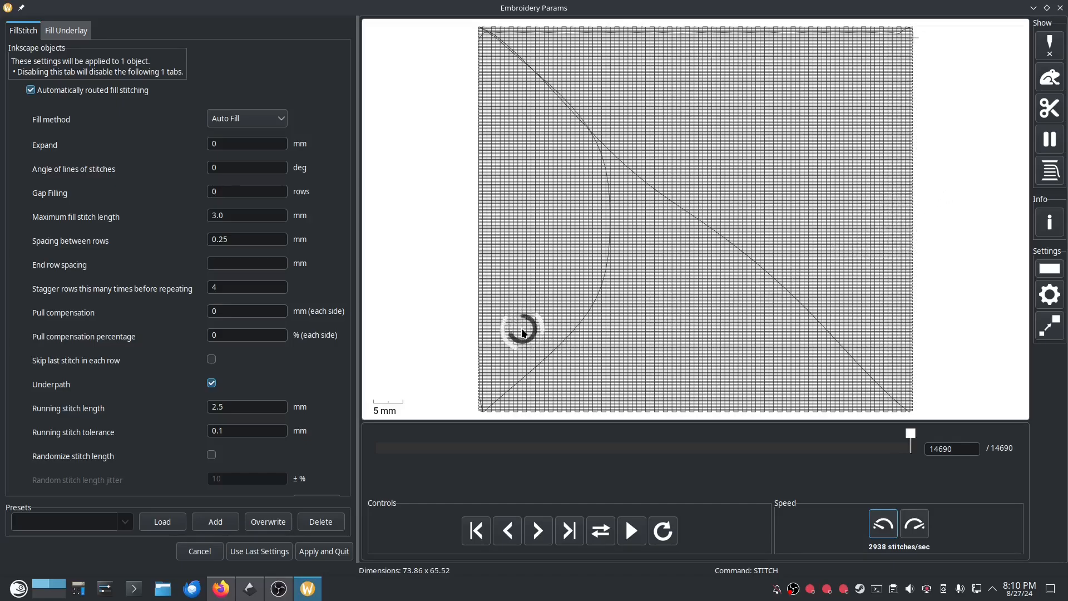
click(314, 551)
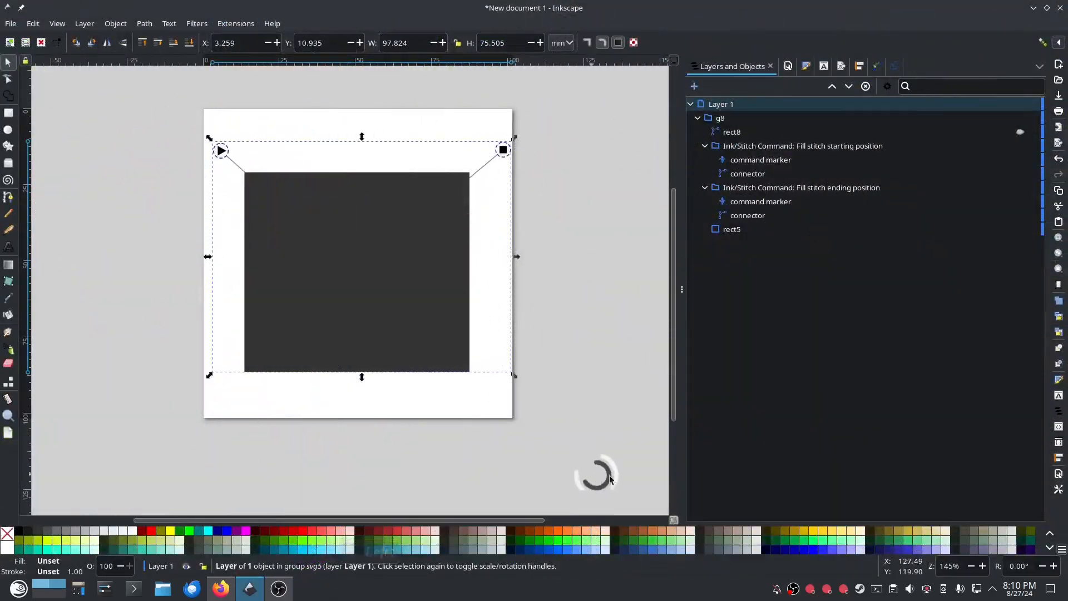
Step: Delete group g8 with its command markers and draw a rectangle about 47 by 44 mm on the empty page
drag(589, 436, 124, 115)
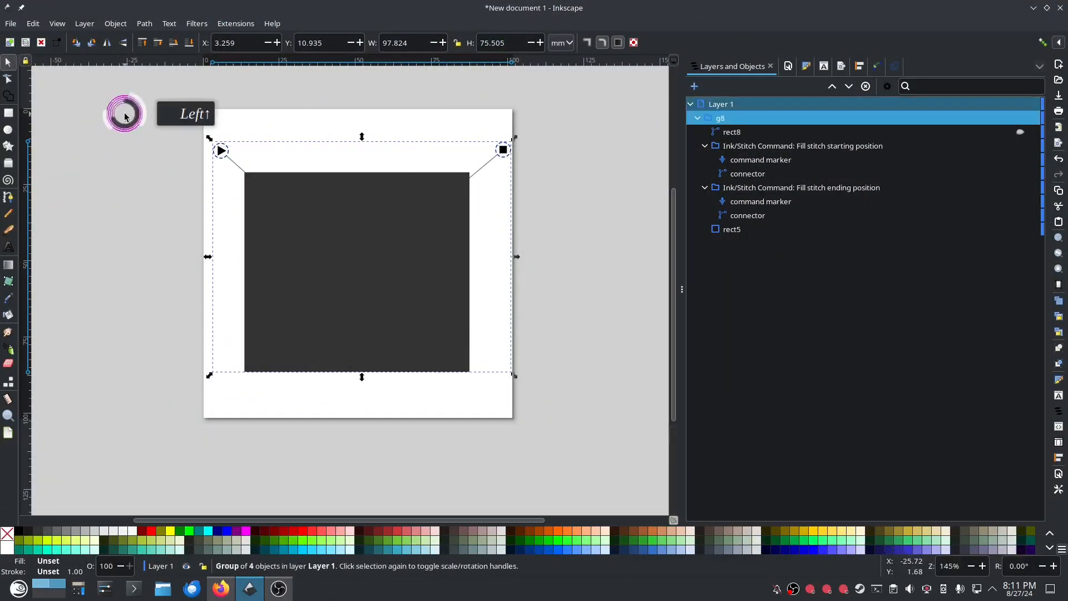
key(Delete)
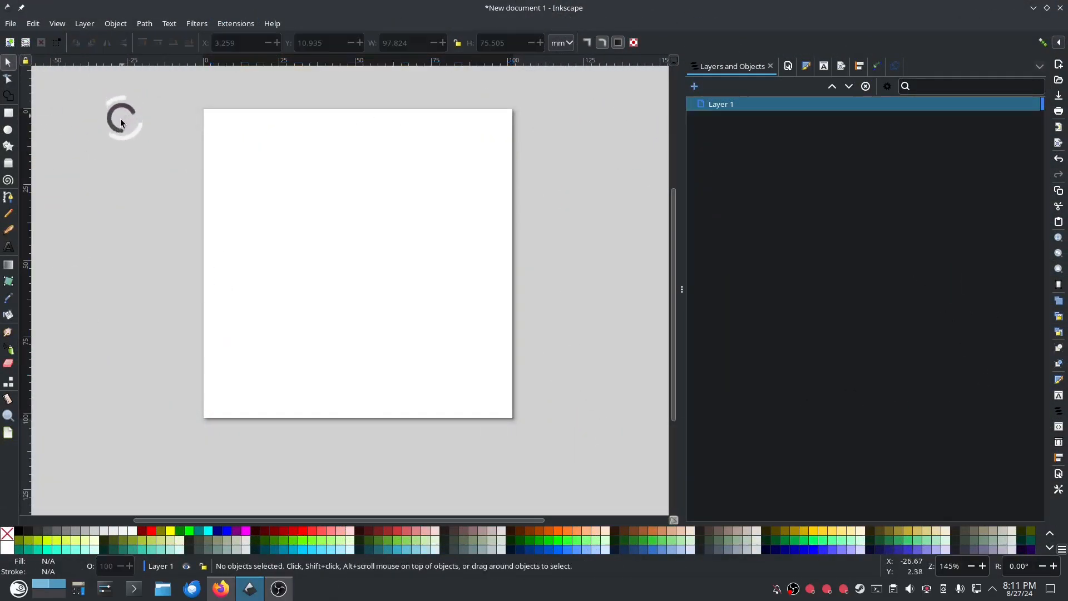
click(11, 113)
drag(276, 186, 420, 321)
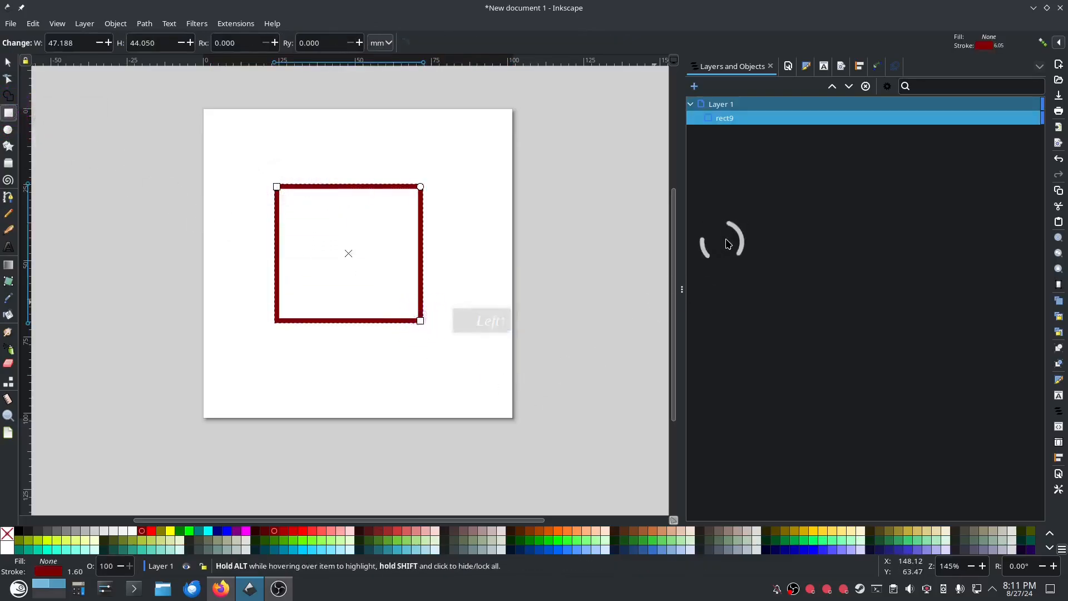
Step: Remove the new rectangle's stroke paint and give it a flat dark red fill, 800000ff
click(806, 67)
click(714, 89)
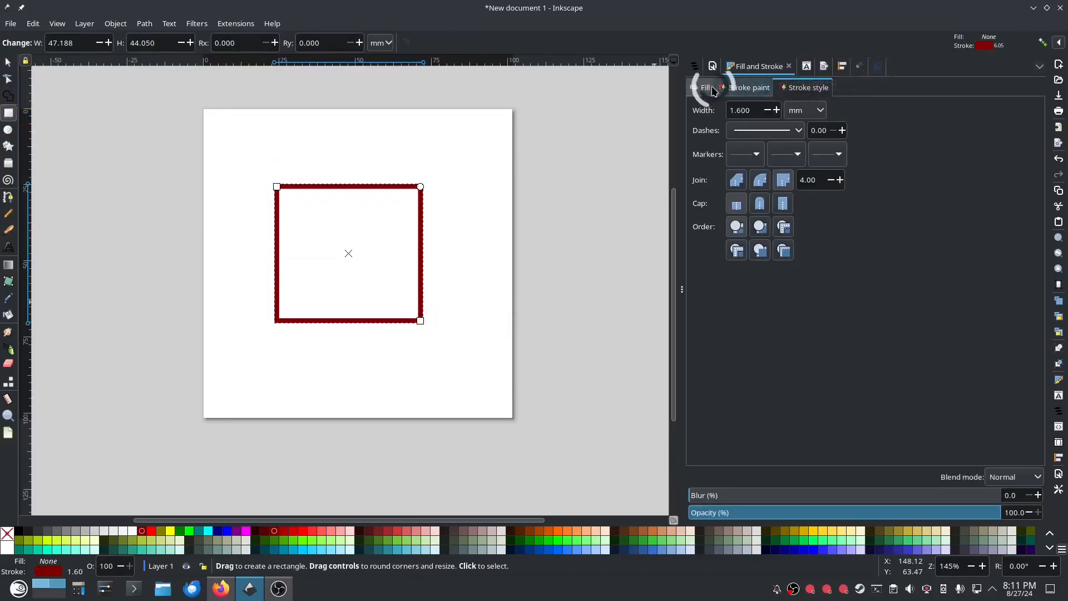
click(695, 107)
click(745, 88)
click(722, 109)
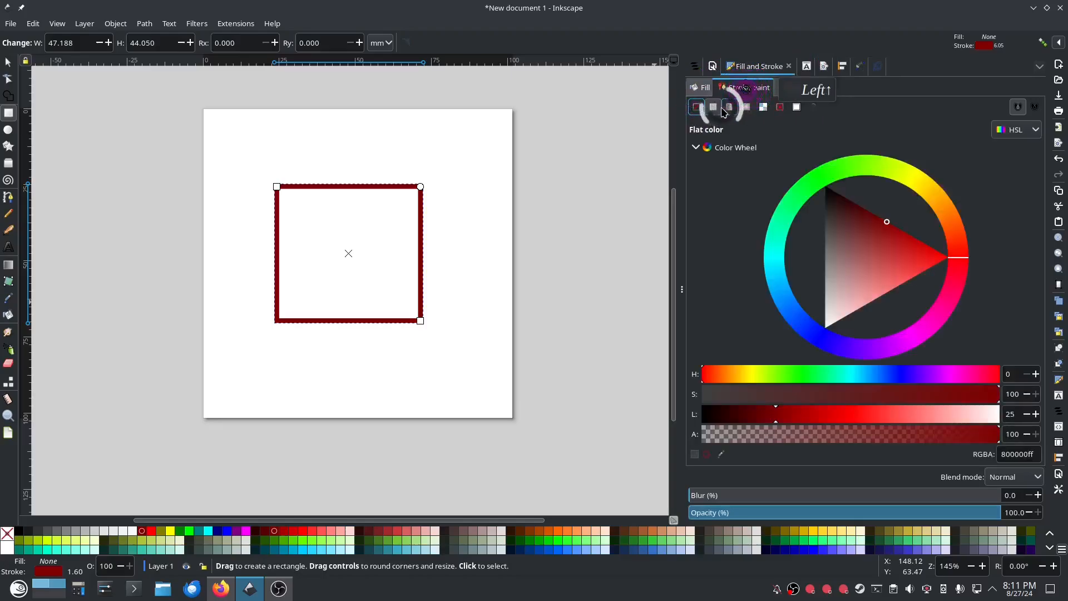
click(696, 107)
click(701, 92)
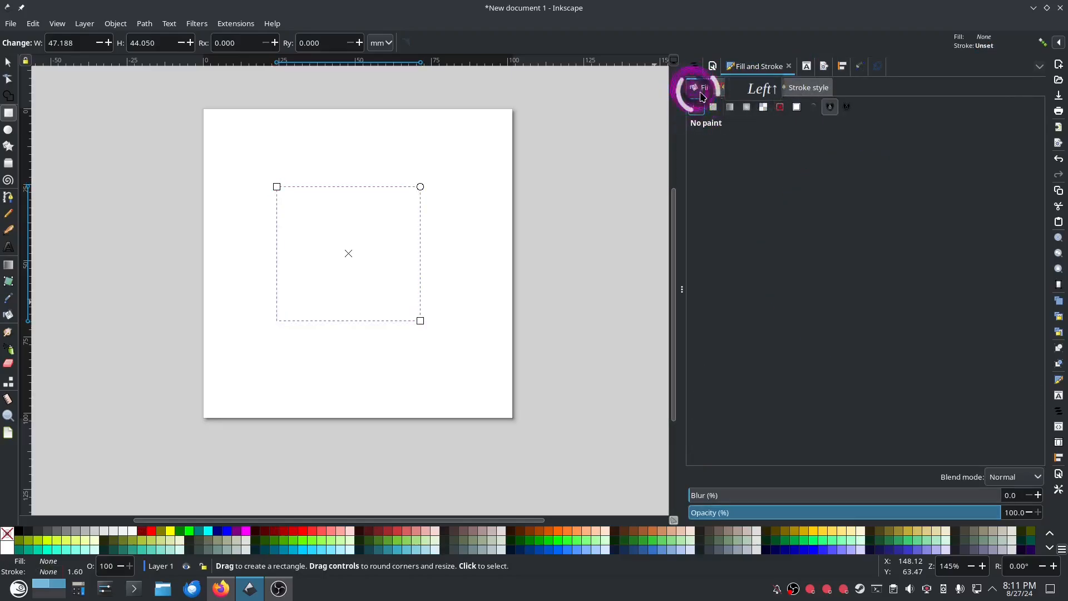
click(713, 107)
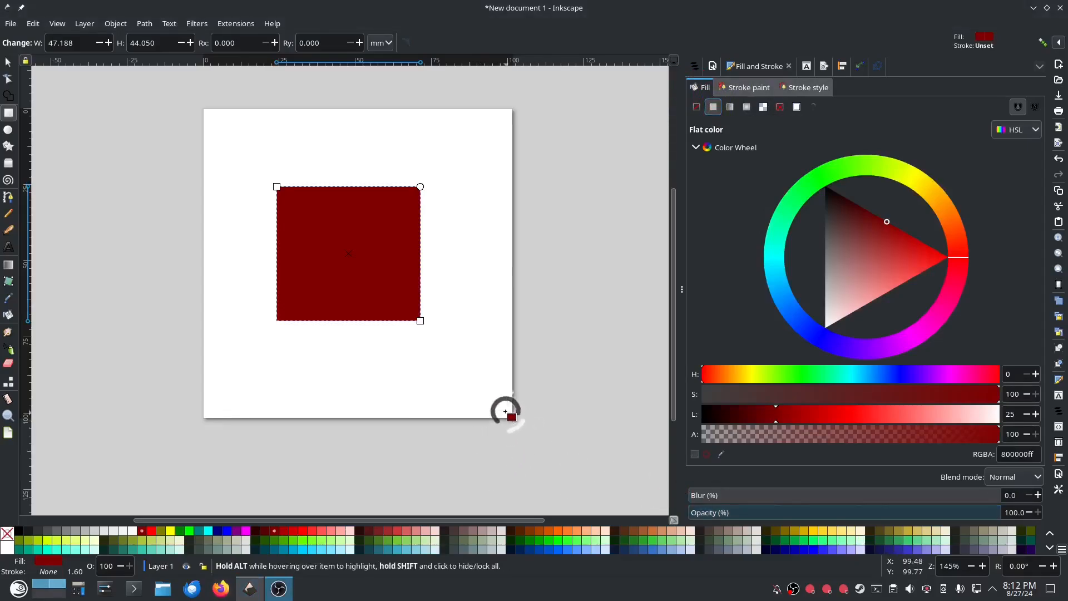
Step: Delete the dark red rectangle from the page
click(8, 63)
click(359, 250)
key(Delete)
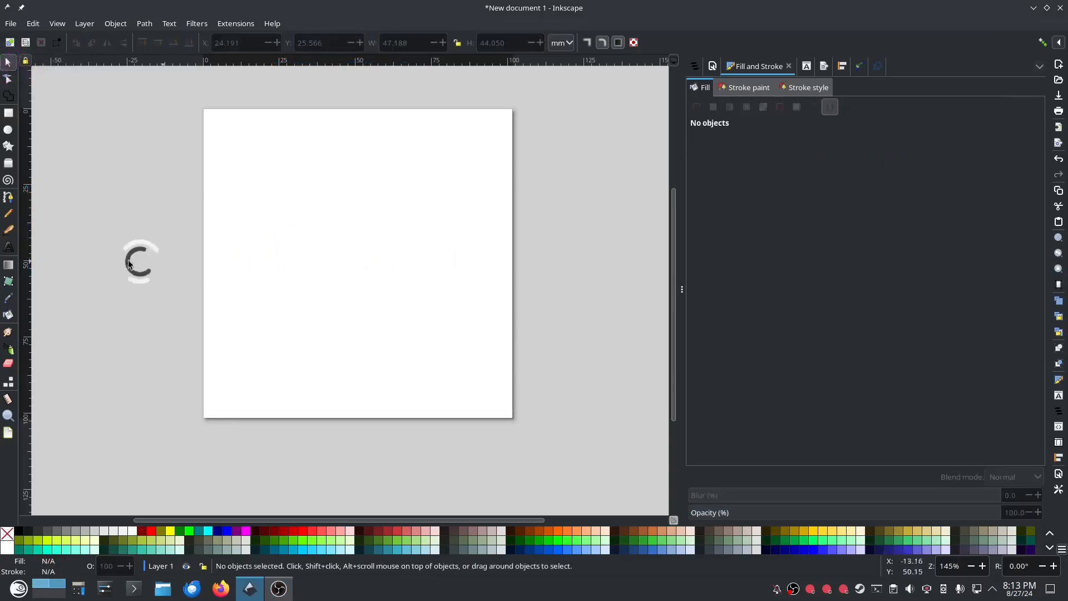
Step: Draw a closed twelve-node straight-segment path shaped like a raised band, about 129 mm wide, extending beyond the page's right edge
click(8, 197)
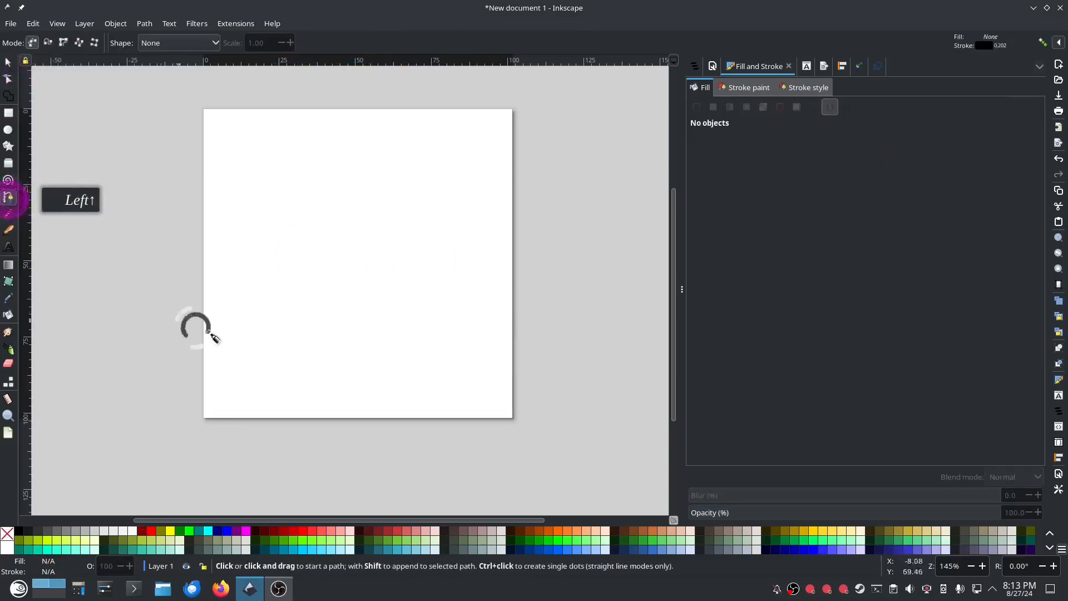
click(227, 287)
click(296, 287)
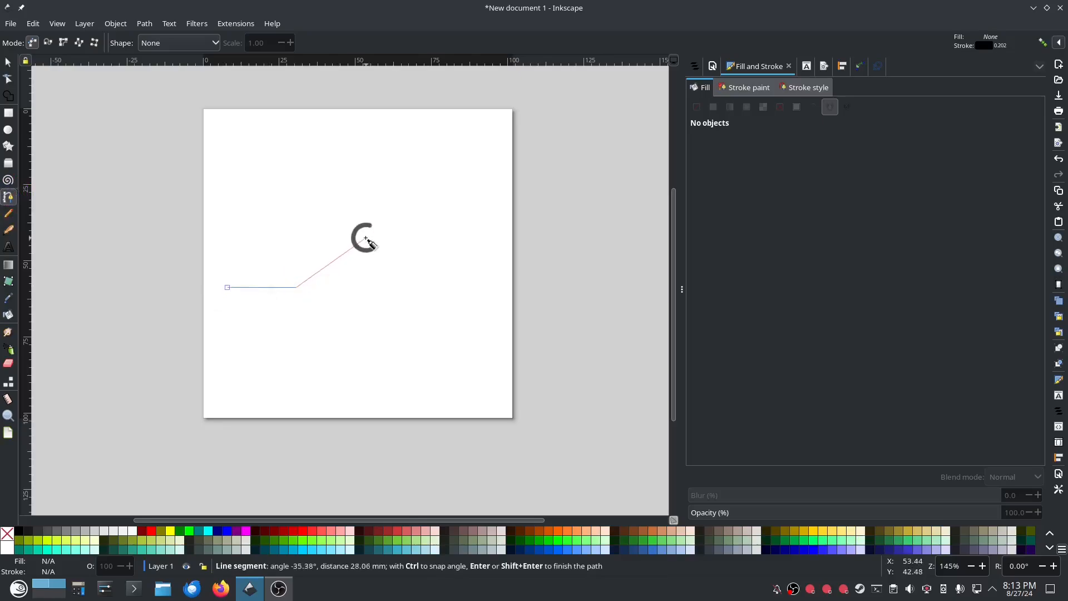
click(370, 226)
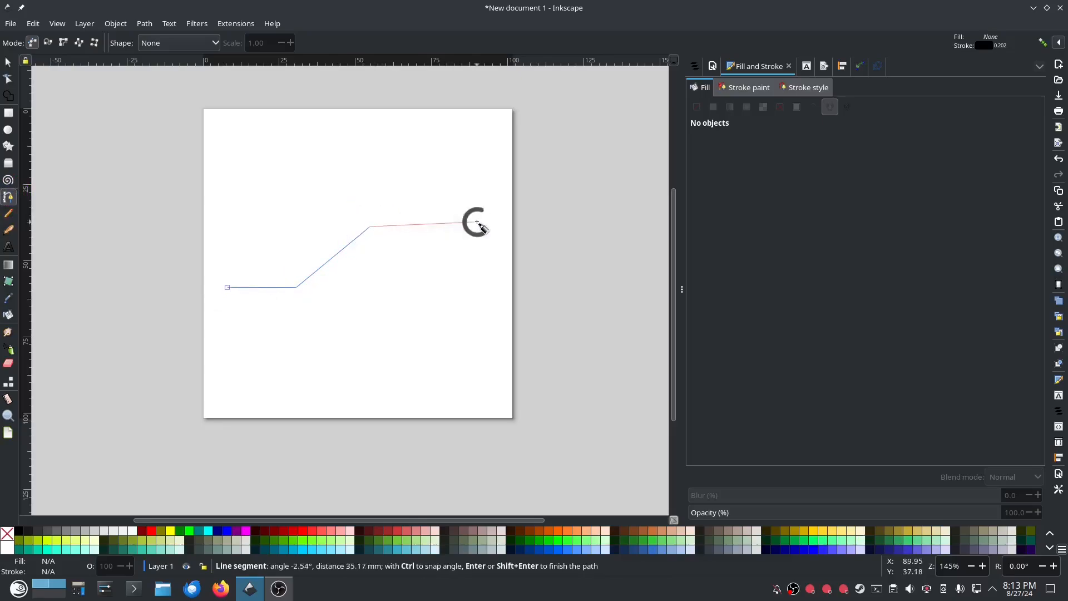
click(468, 225)
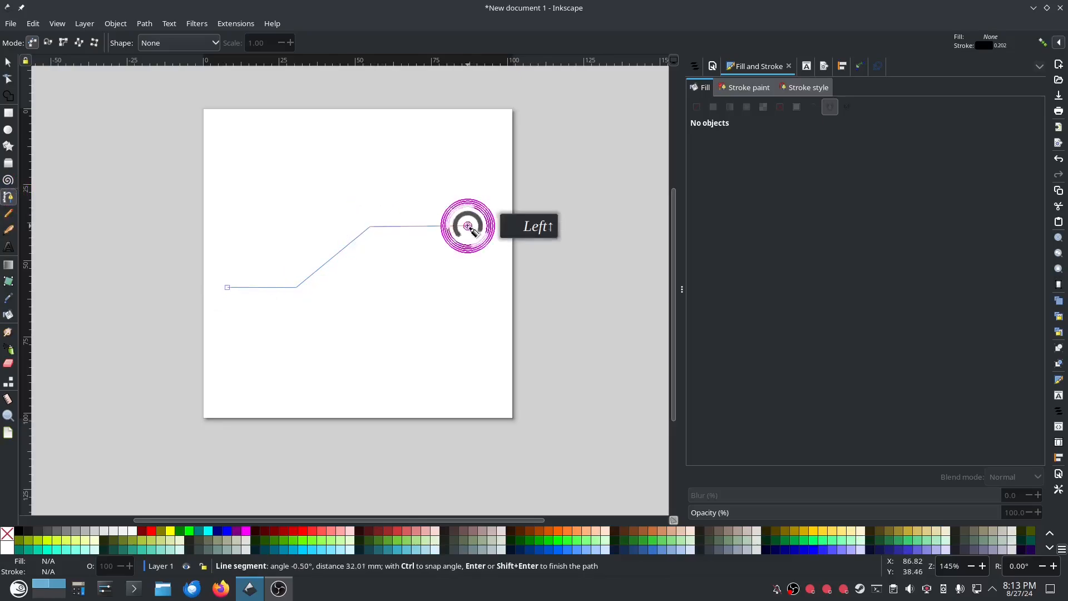
click(538, 283)
click(616, 290)
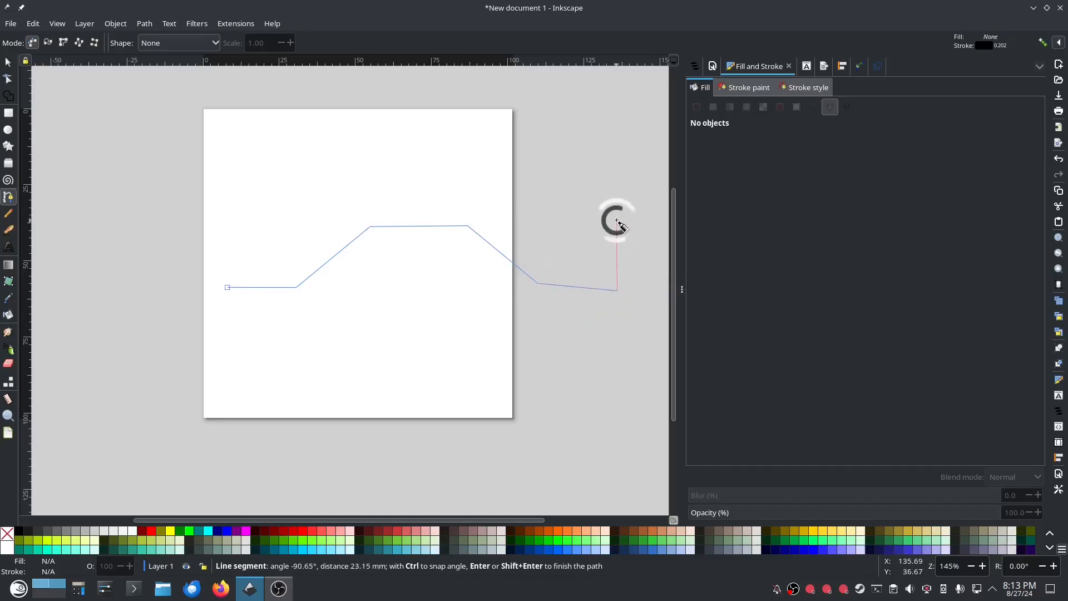
click(616, 220)
click(552, 207)
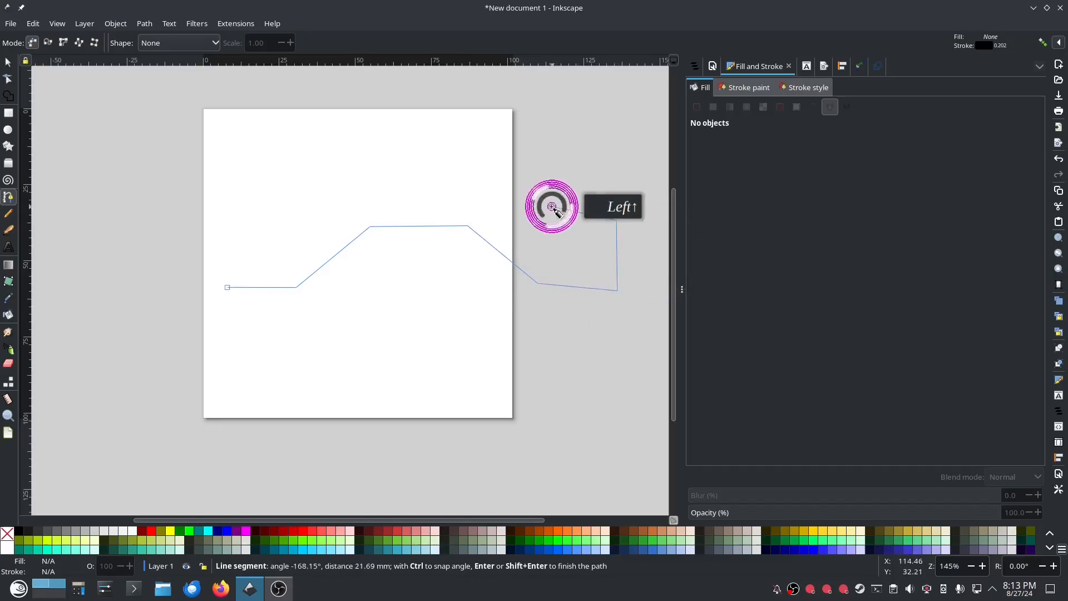
click(487, 158)
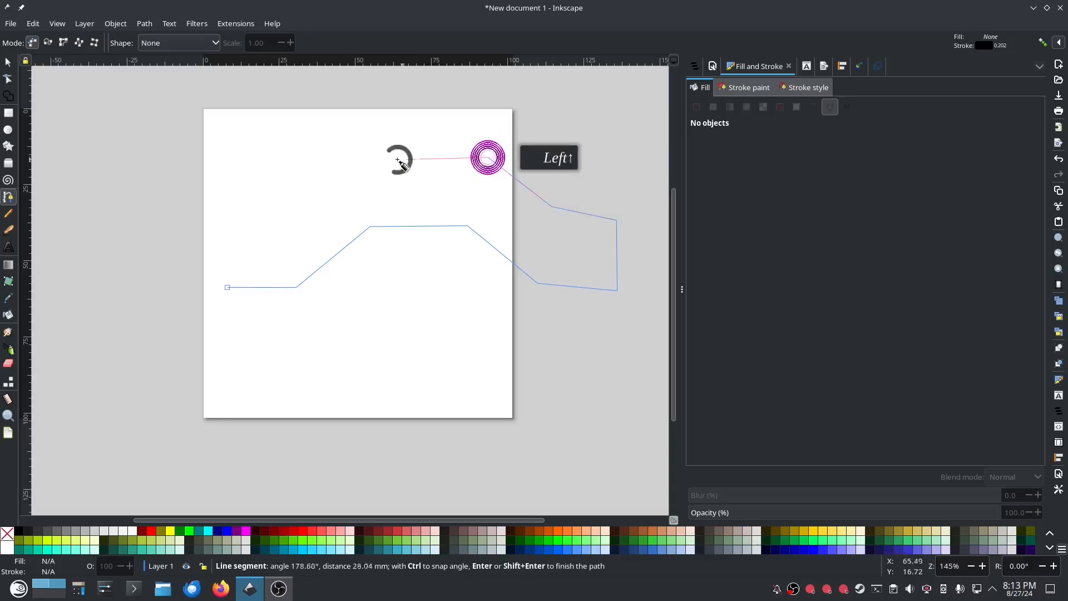
click(364, 159)
click(285, 222)
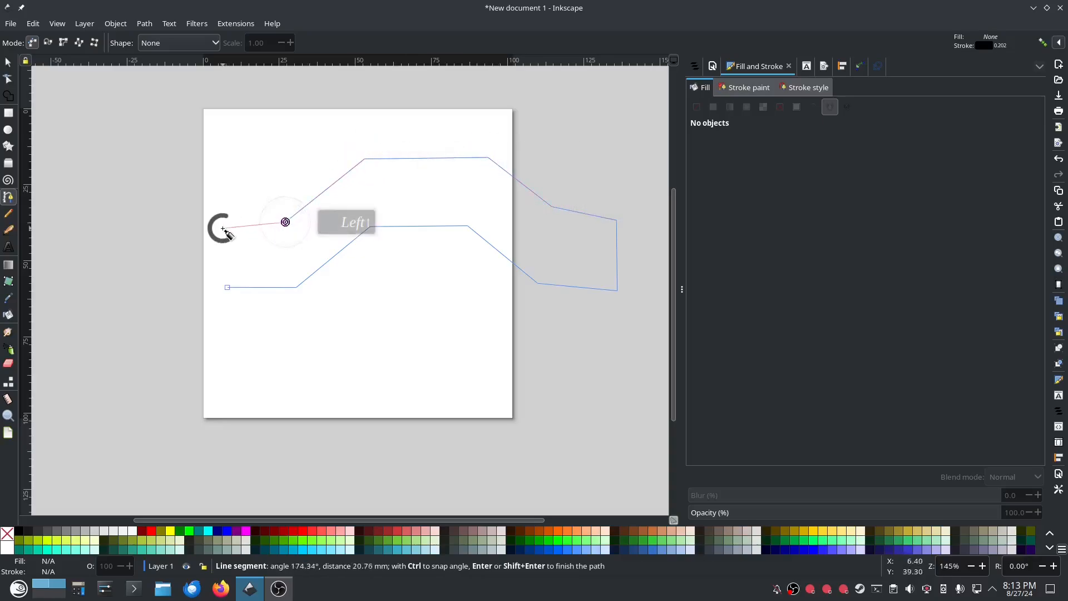
click(224, 222)
click(227, 287)
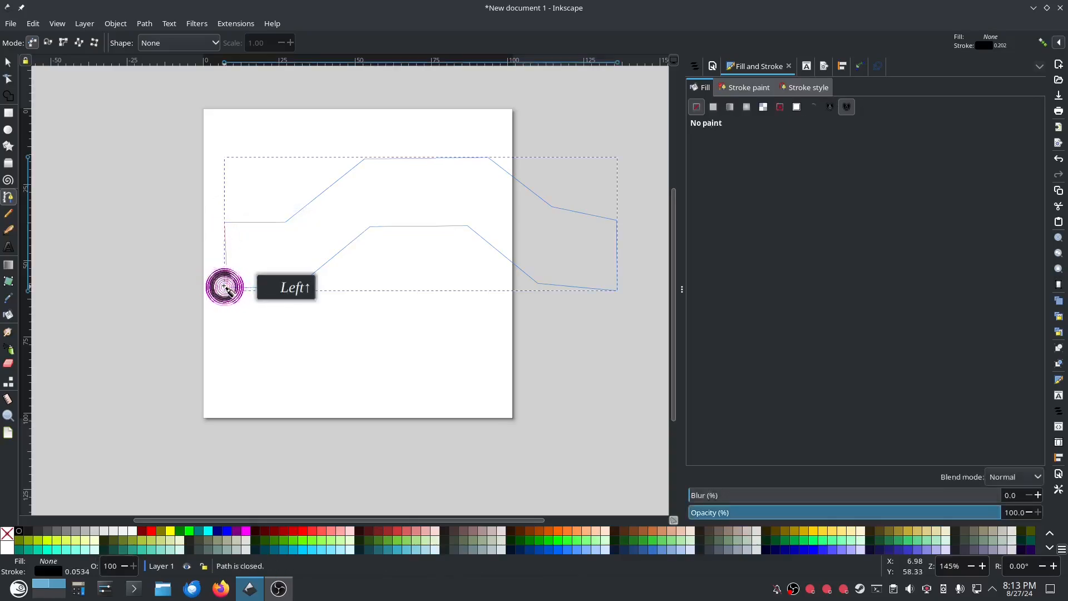
Step: Adjust individual nodes of the band, nudging its lower-left corner, both lower bend nodes, the upper-right bend and the upper-left crest node
click(7, 83)
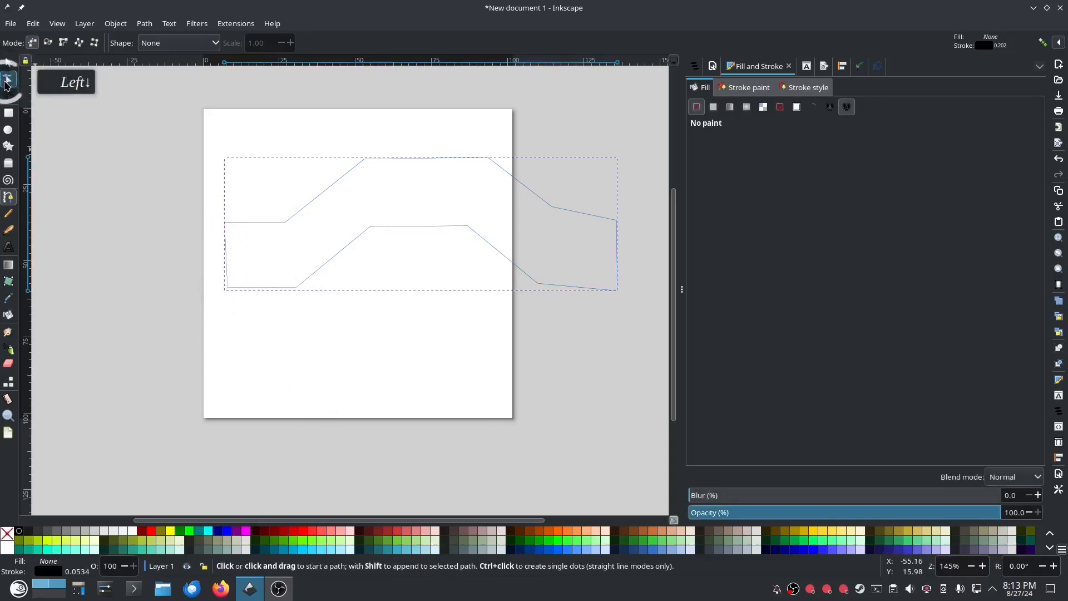
drag(229, 288, 224, 291)
click(224, 289)
click(297, 288)
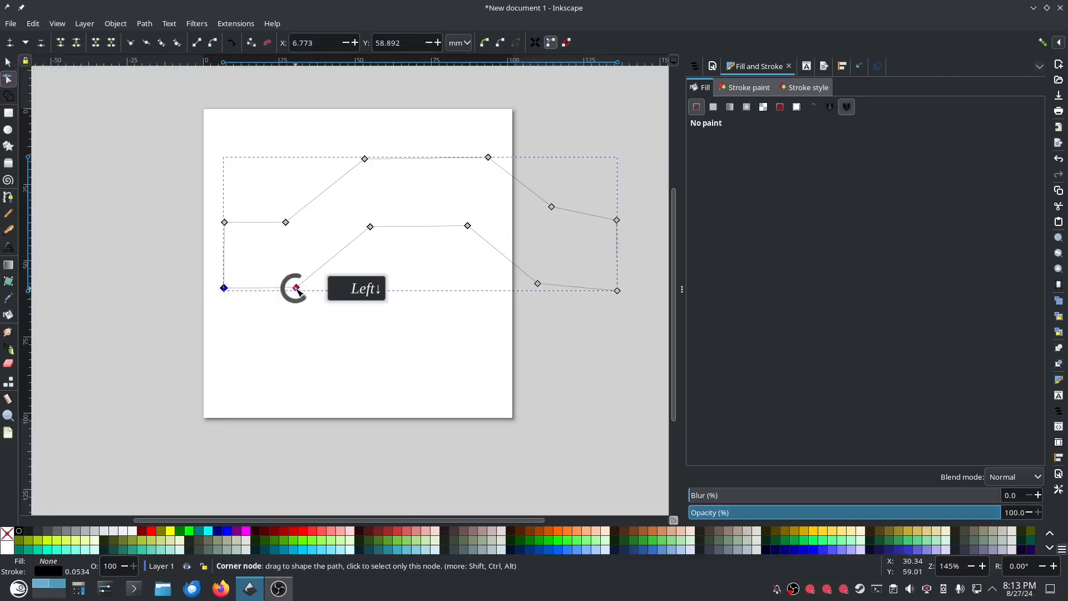
drag(297, 288, 296, 290)
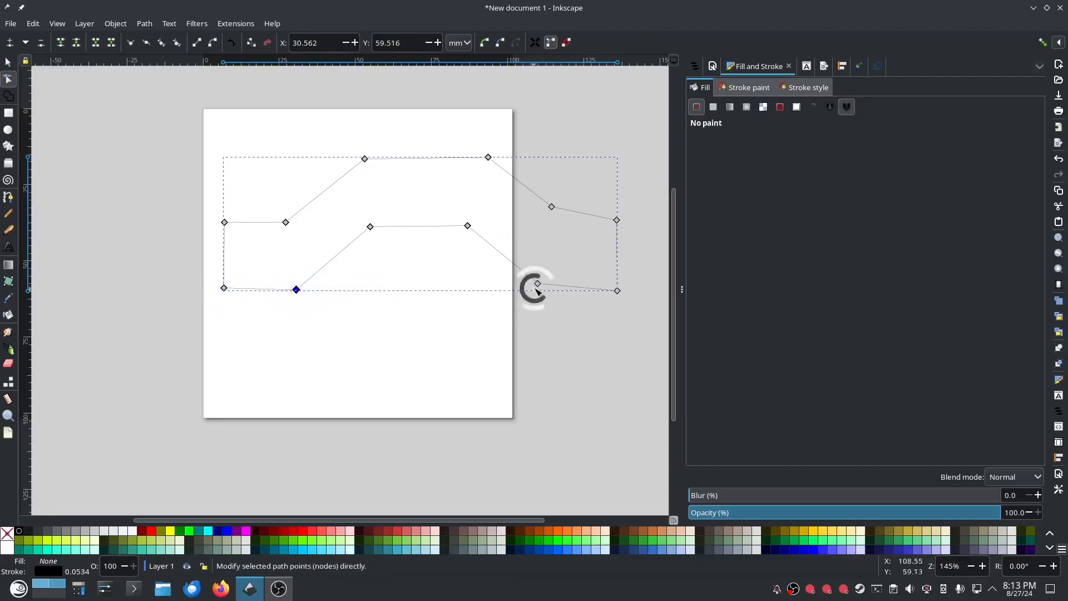
drag(537, 284, 542, 287)
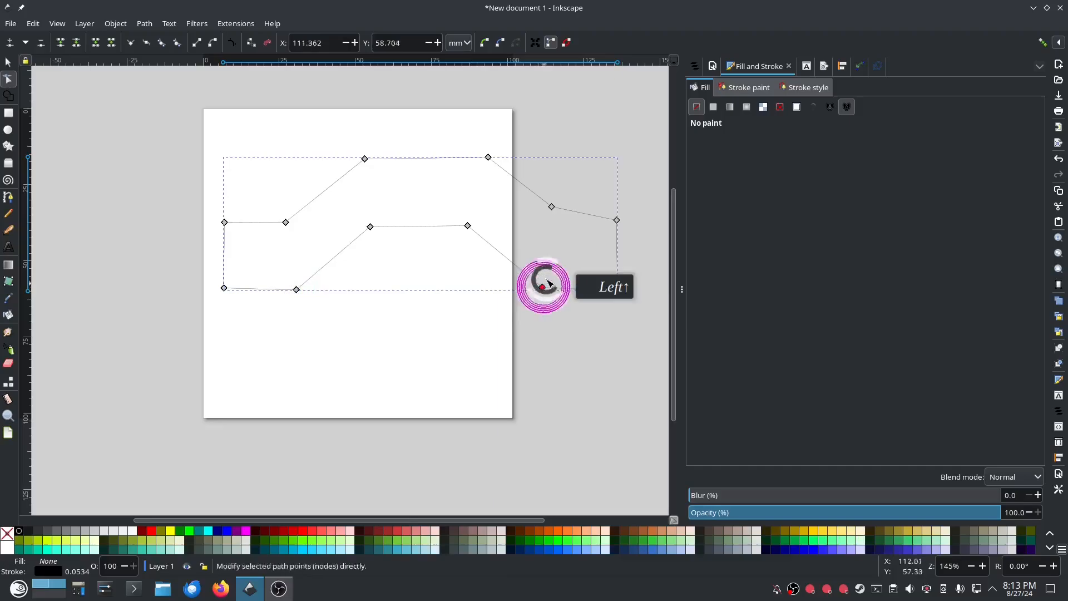
drag(552, 207, 555, 215)
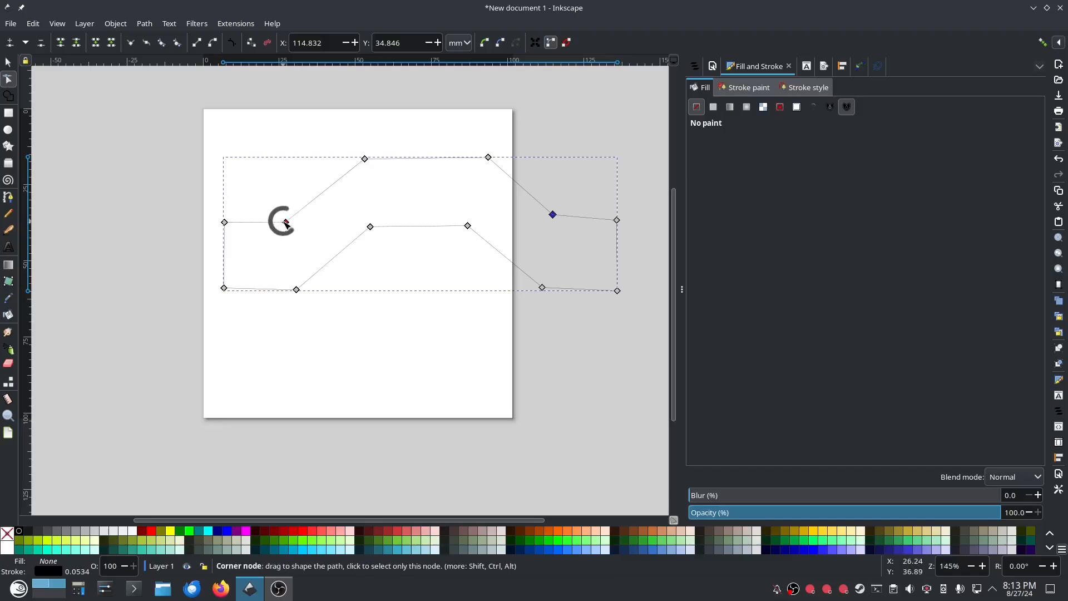
drag(364, 159, 358, 159)
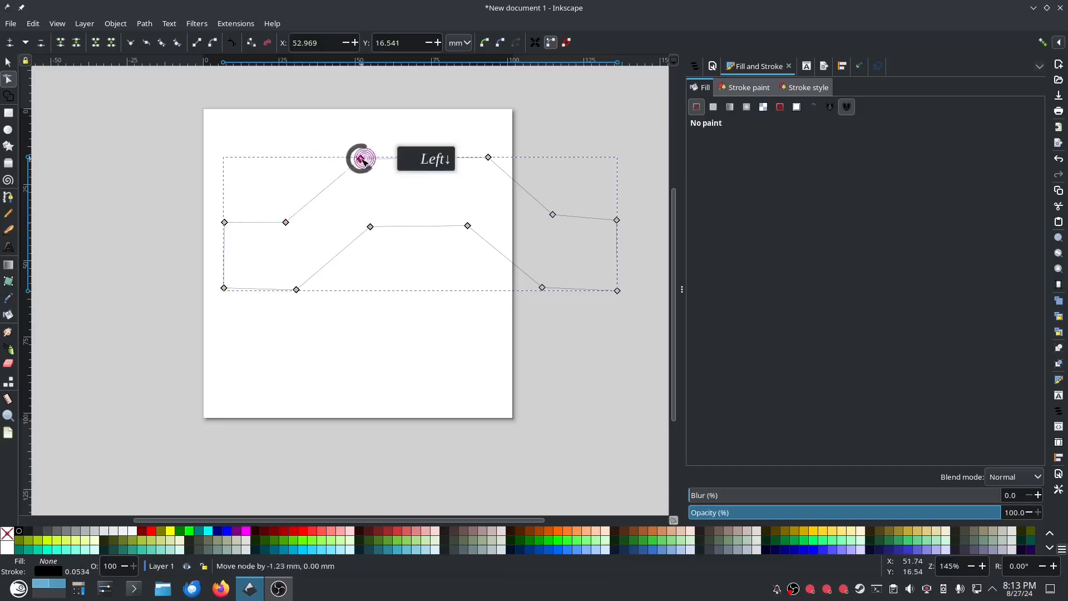
click(358, 159)
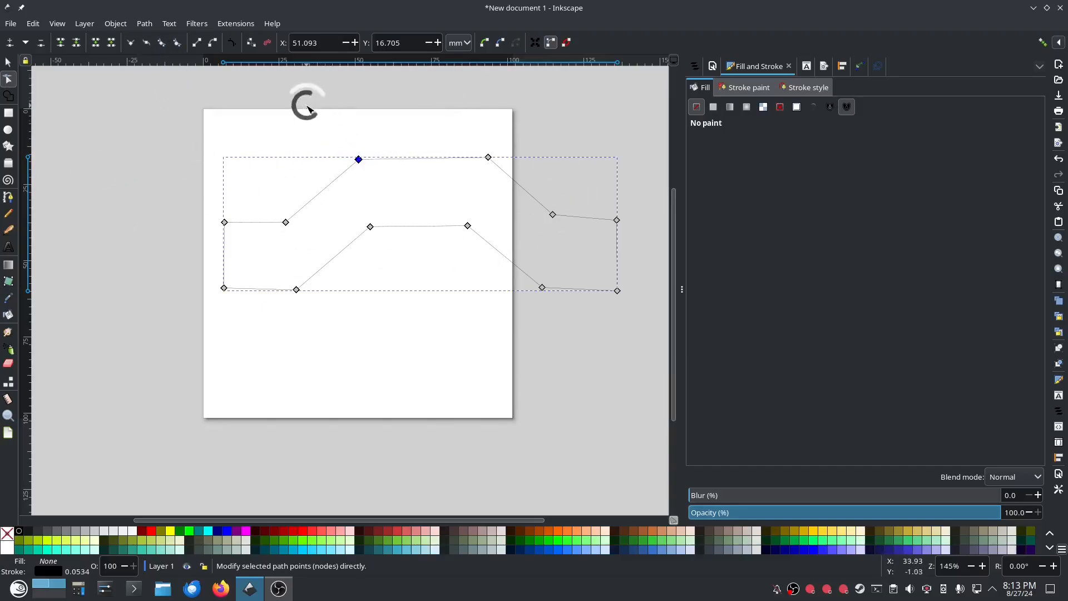
Step: Make the band's four crest nodes auto-smooth and move them down together by about 9 mm to flatten the arch
drag(306, 105, 512, 311)
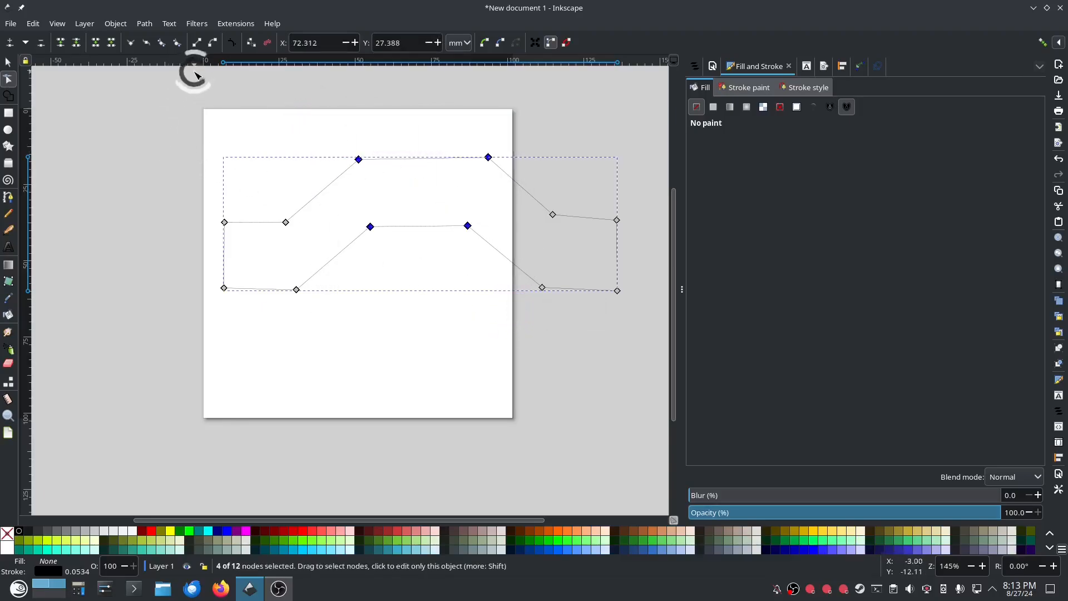
click(178, 43)
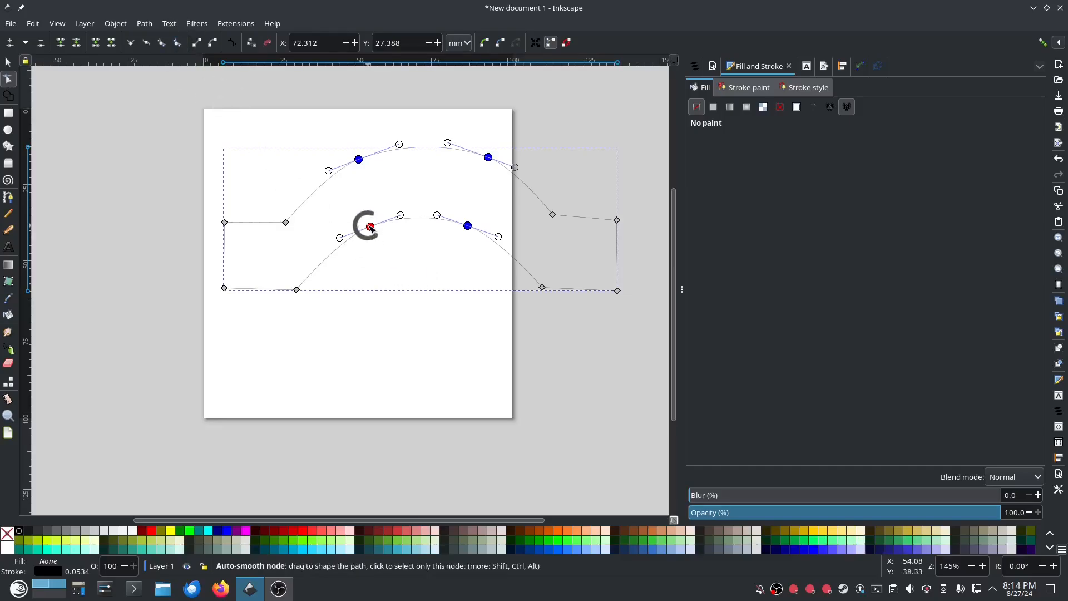
drag(370, 226, 370, 254)
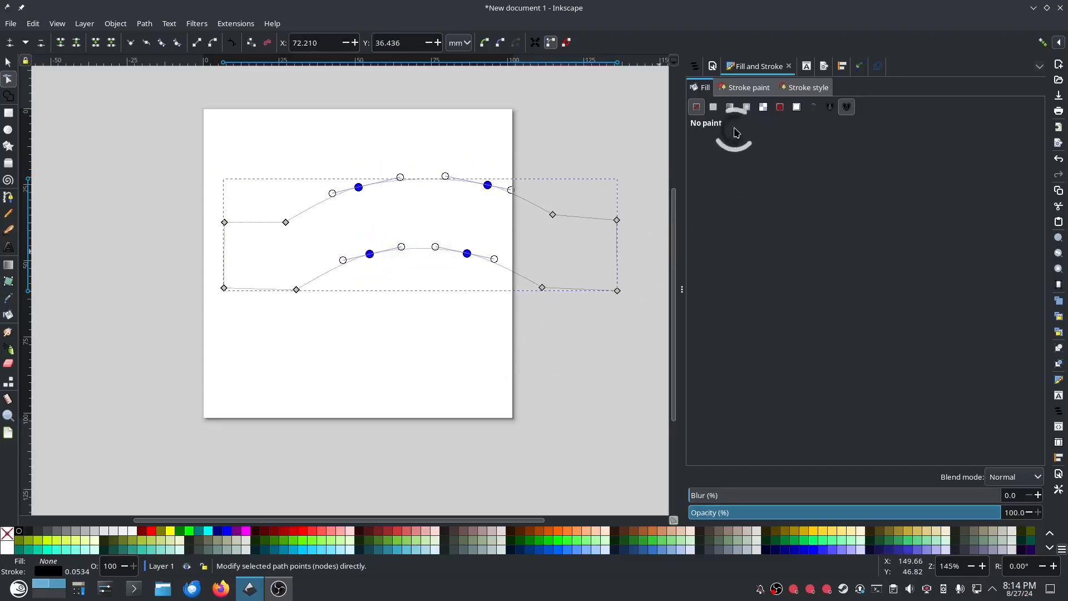
Step: Set the document's page width to 6 in
click(712, 66)
click(748, 143)
click(692, 144)
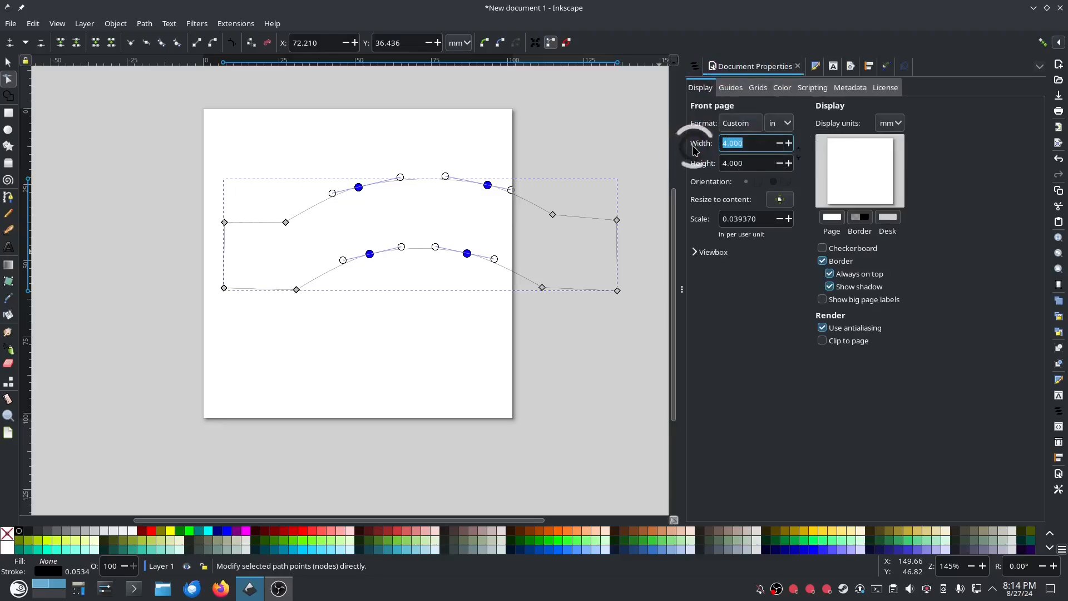
text(6)
key(Tab)
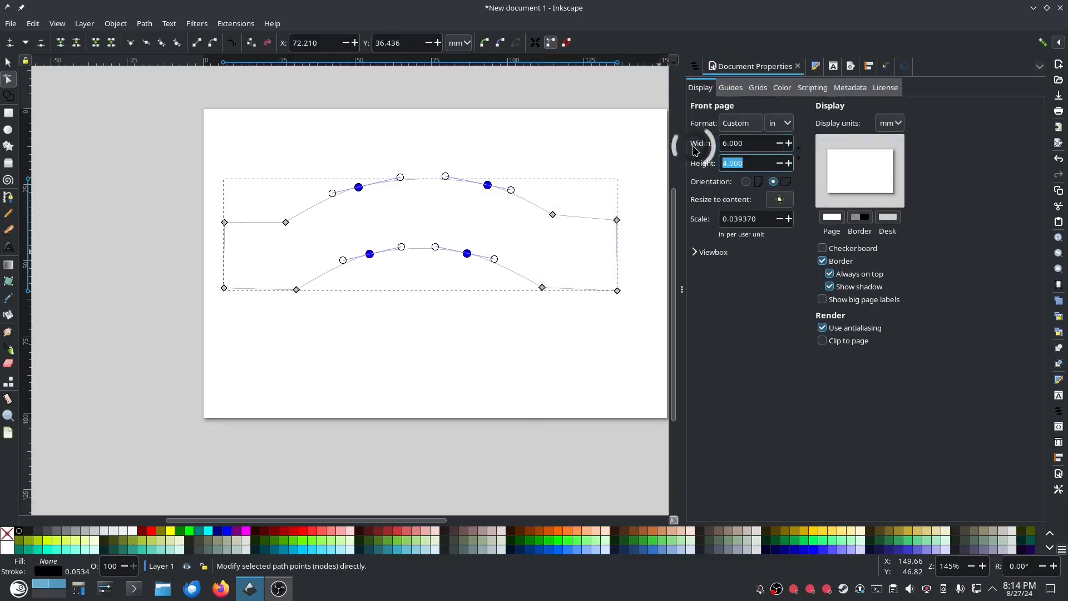
Step: Give the whole band path a flat dark red fill and remove its stroke paint
click(7, 62)
drag(440, 328, 348, 326)
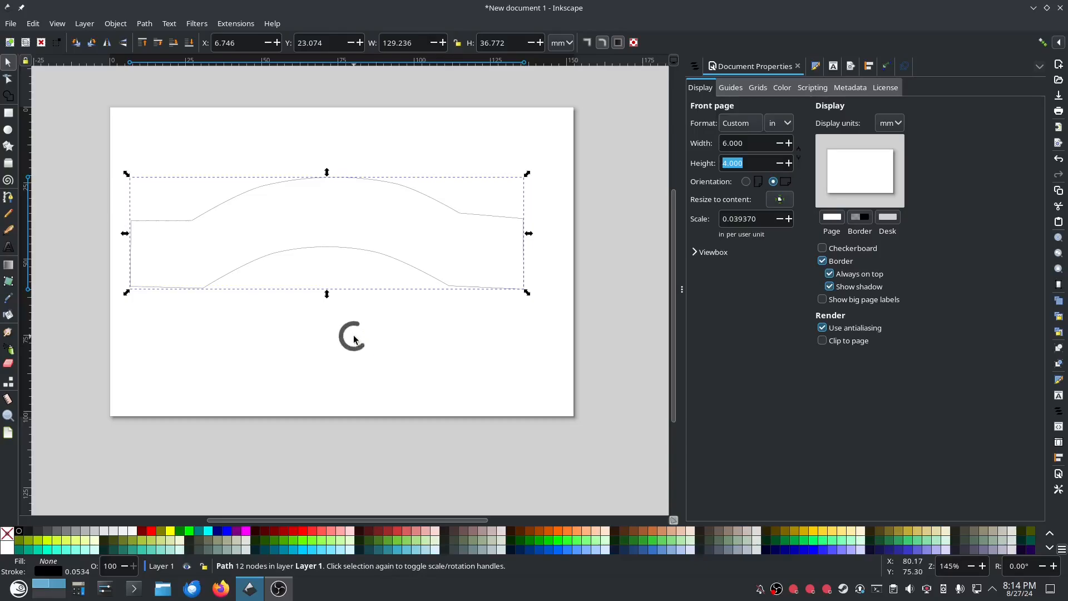
click(816, 66)
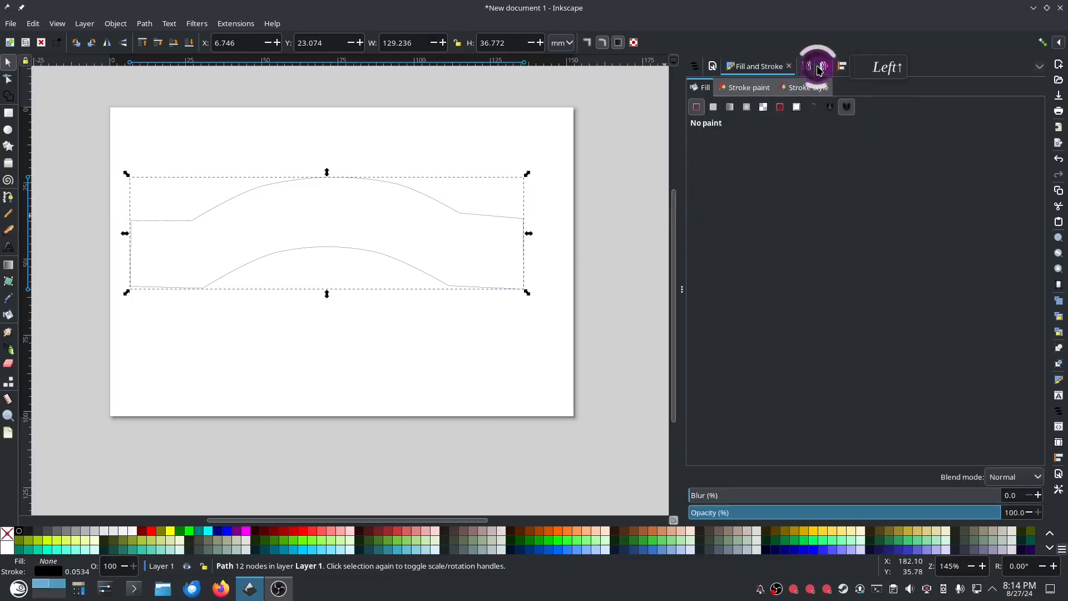
click(713, 106)
click(745, 87)
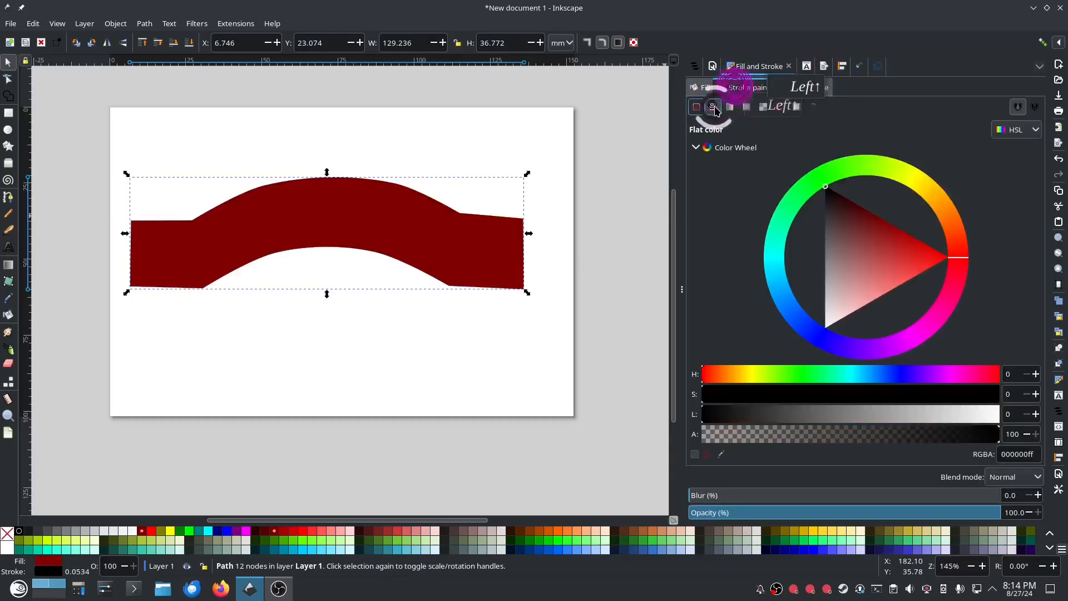
click(696, 106)
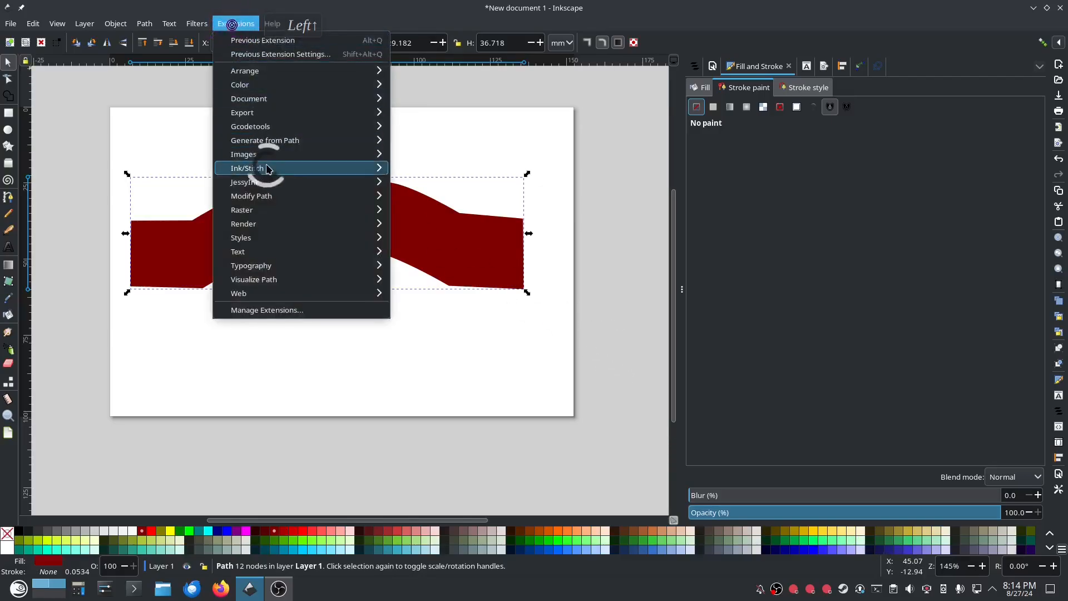
Step: Open Ink/Stitch Params for the band and set the angle of lines of stitches to 45 degrees
mouse_move(266, 168)
click(420, 265)
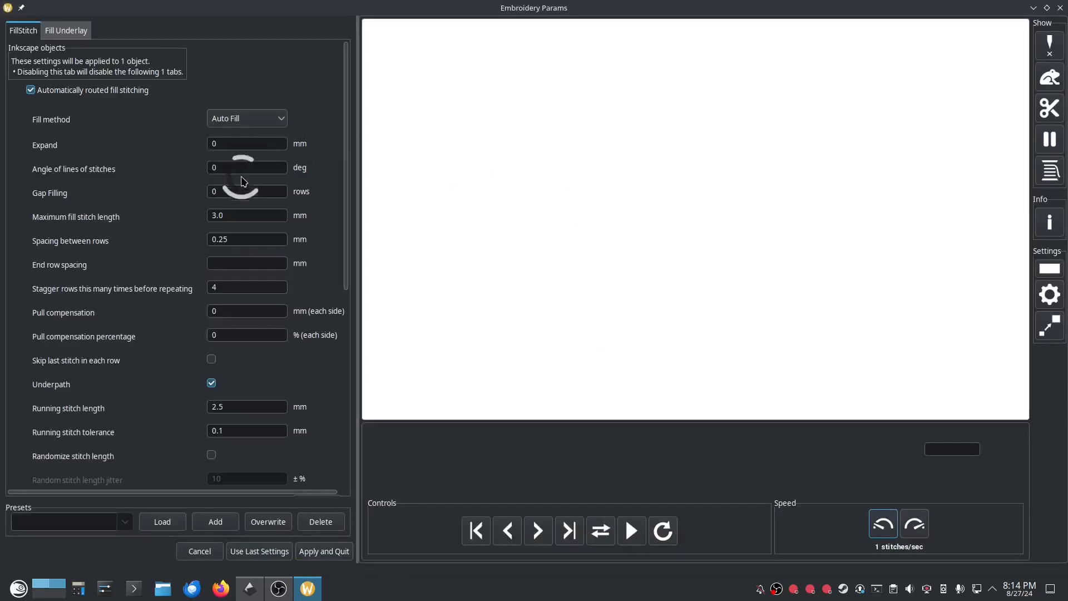
click(171, 167)
text(45)
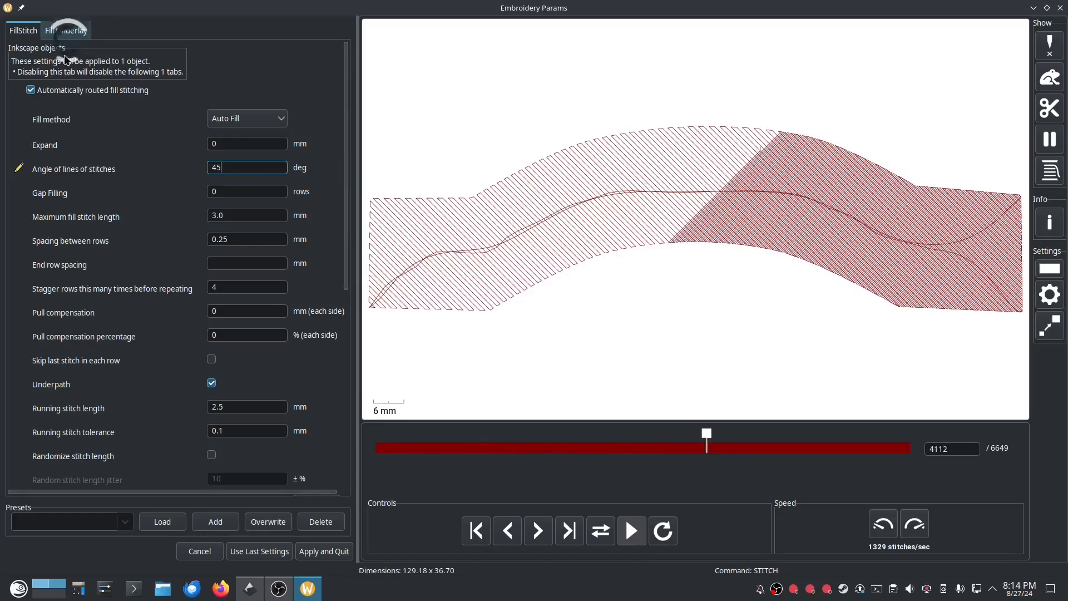
Step: Turn off Underpath for both the band's fill stitching and its fill underlay
click(212, 382)
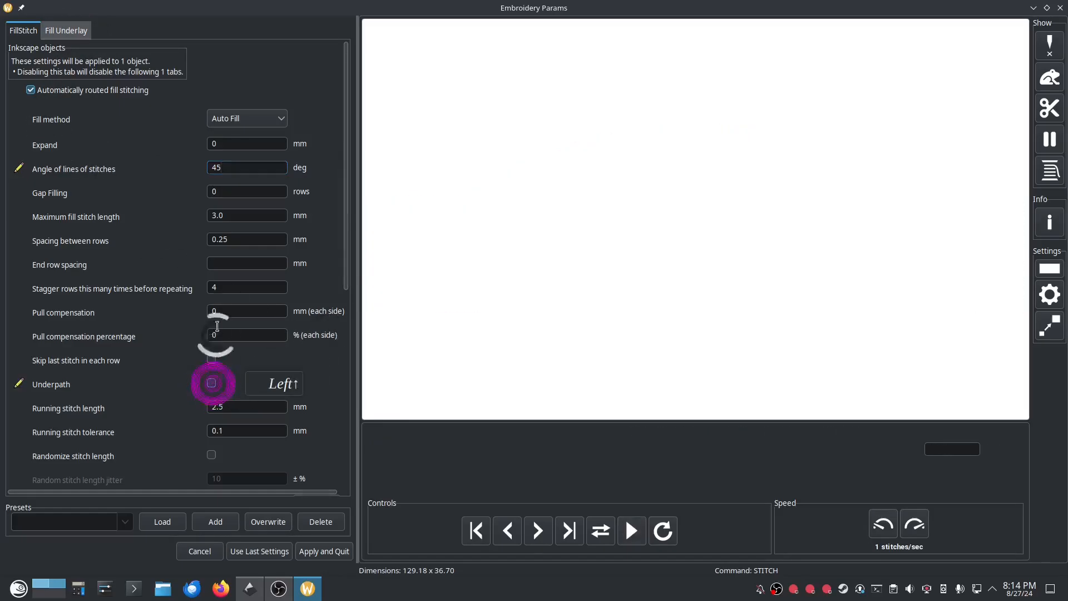
click(66, 32)
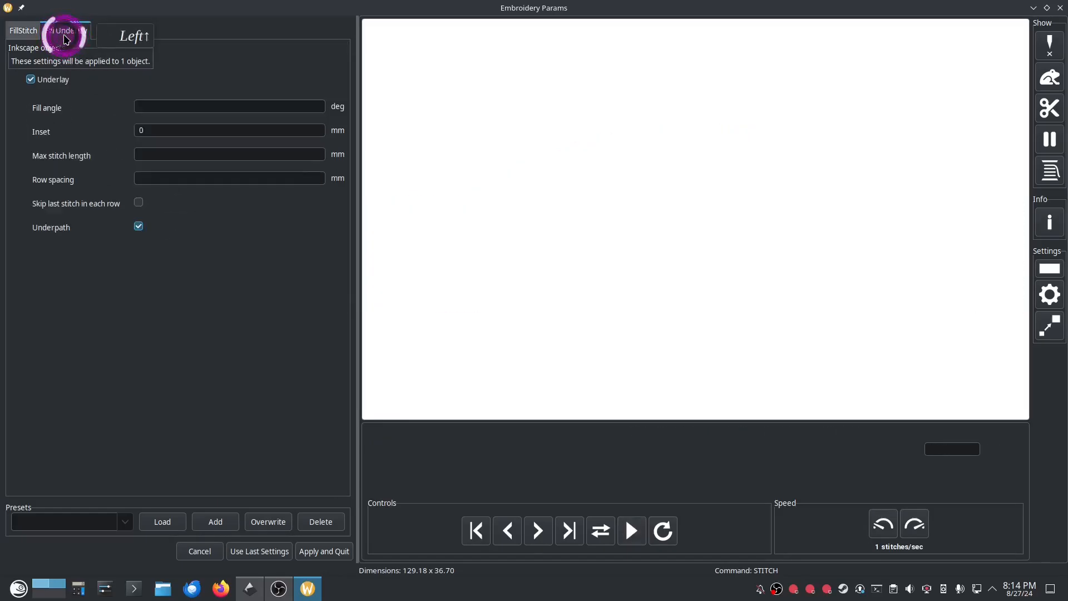
click(139, 225)
click(22, 30)
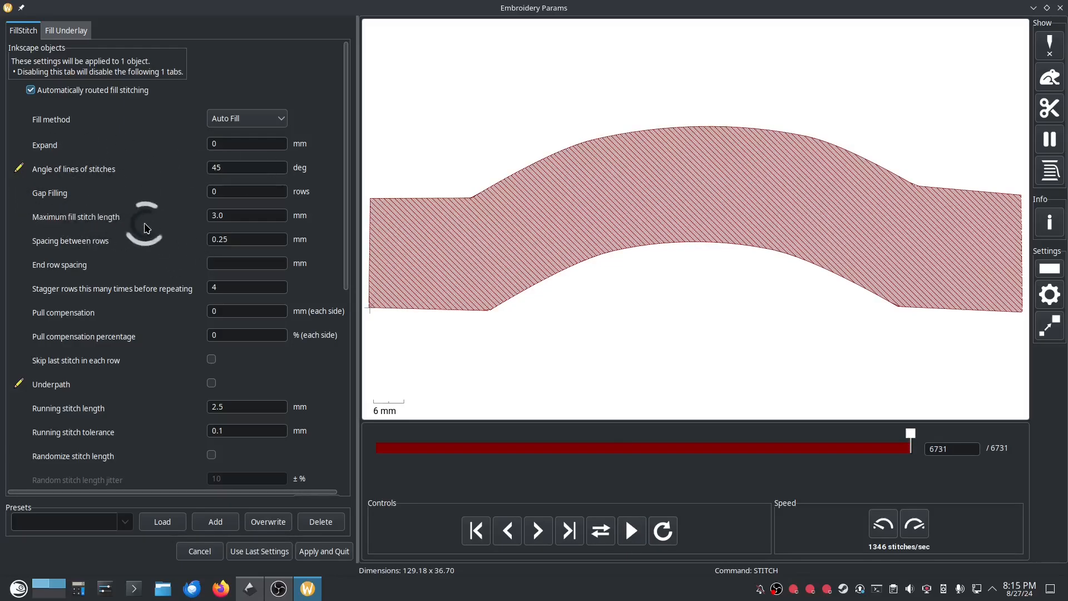
Step: Try a fill row spacing of 2 mm, and set the spacing between rows to 4 mm
double_click(220, 238)
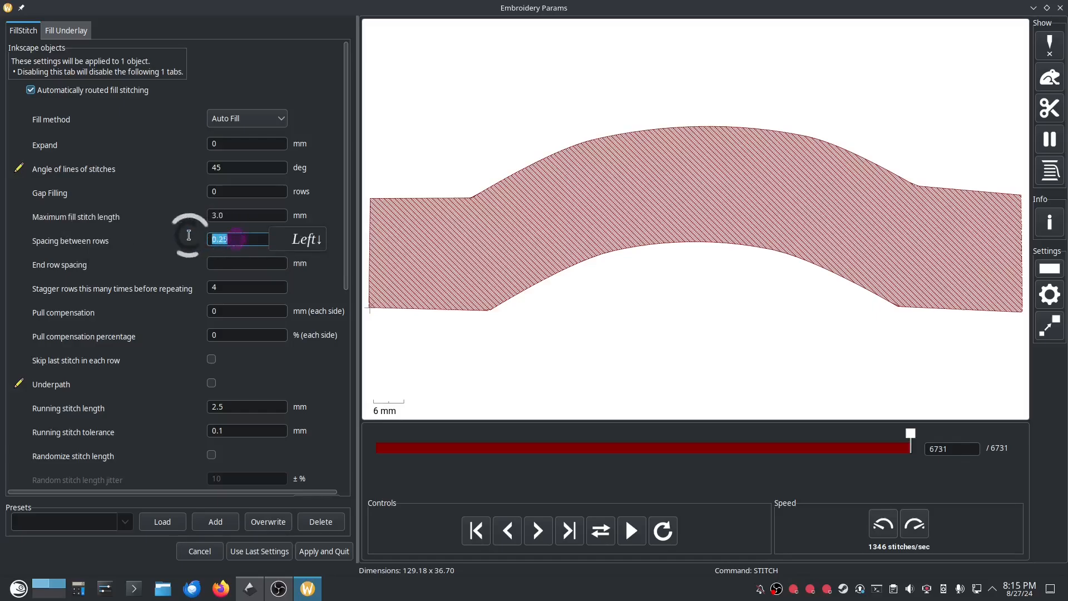
text(2)
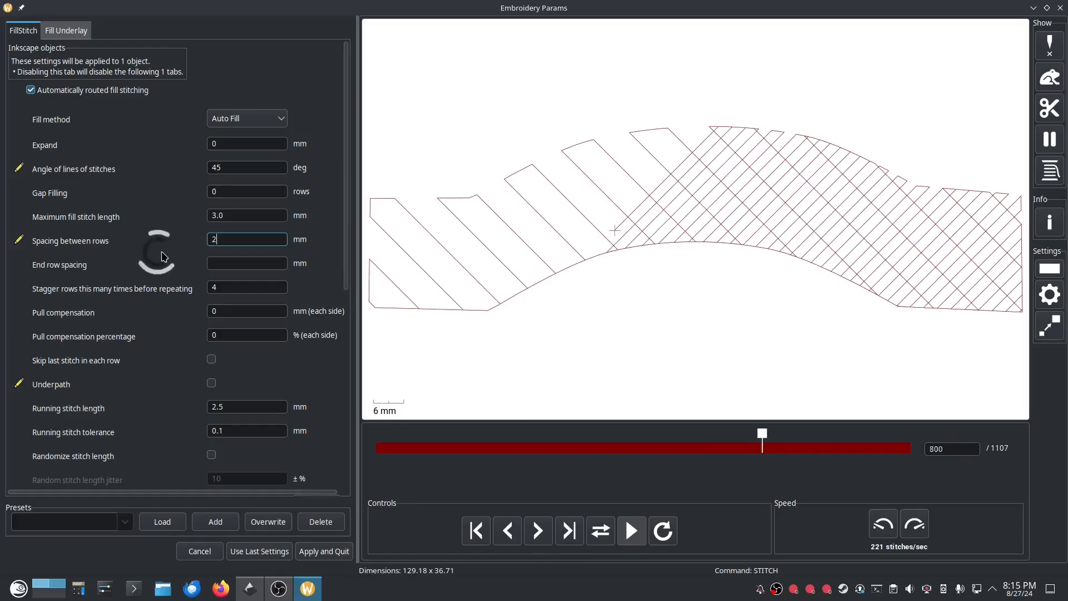
drag(230, 241, 192, 244)
text(4)
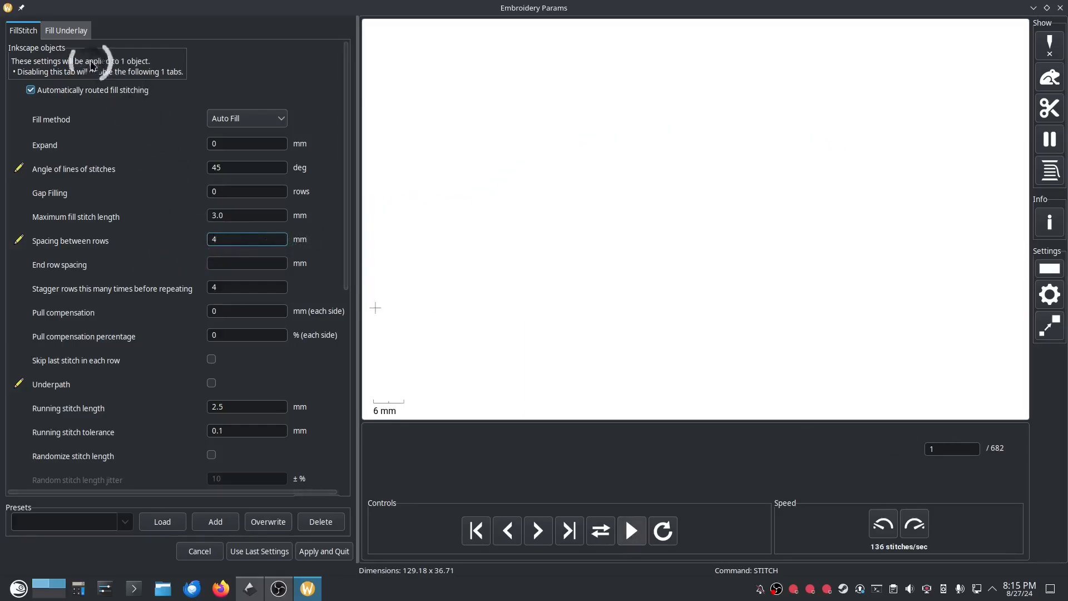
Step: Set the fill underlay's row spacing to 4 mm and apply the embroidery parameters to the band
click(66, 30)
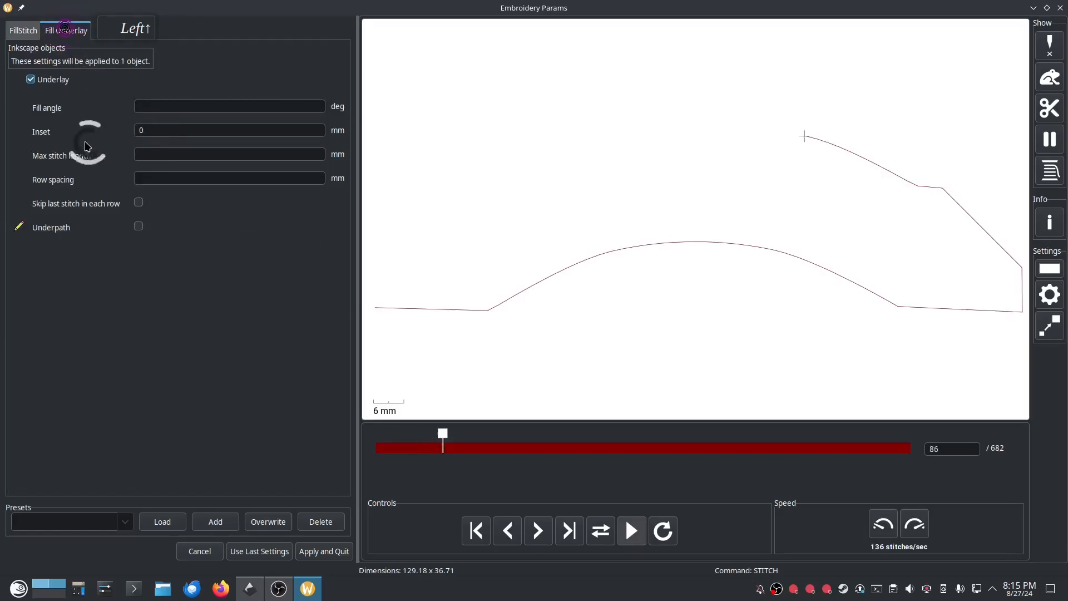
click(156, 178)
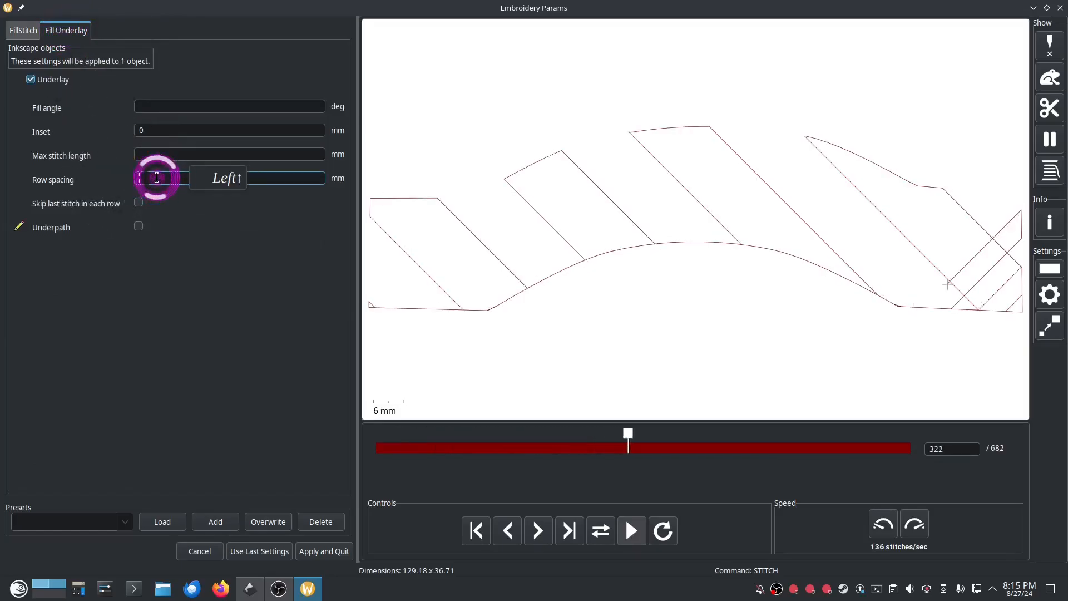
text(4)
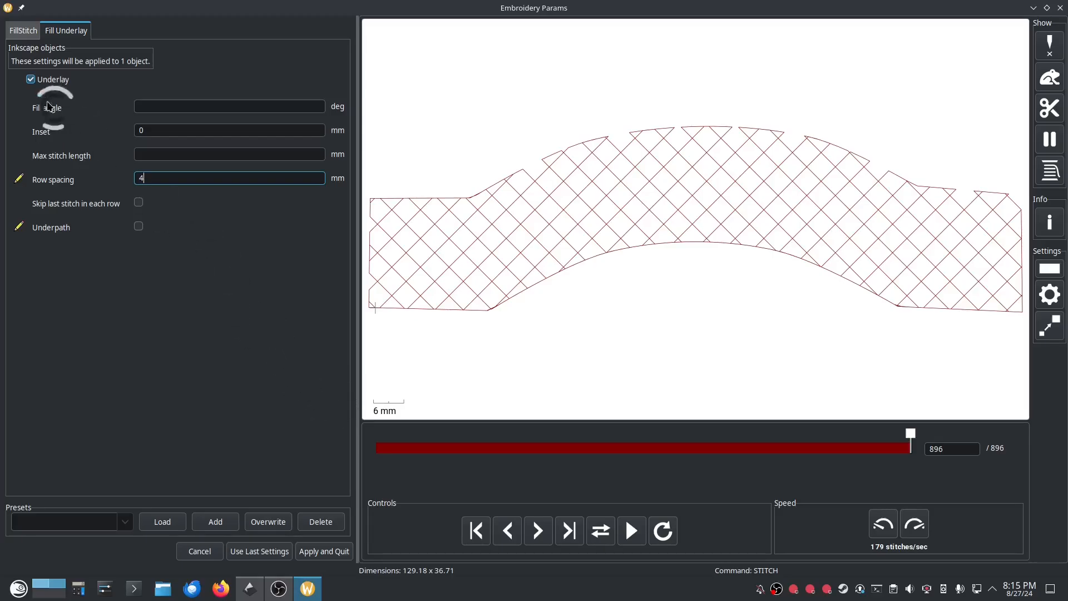
click(24, 37)
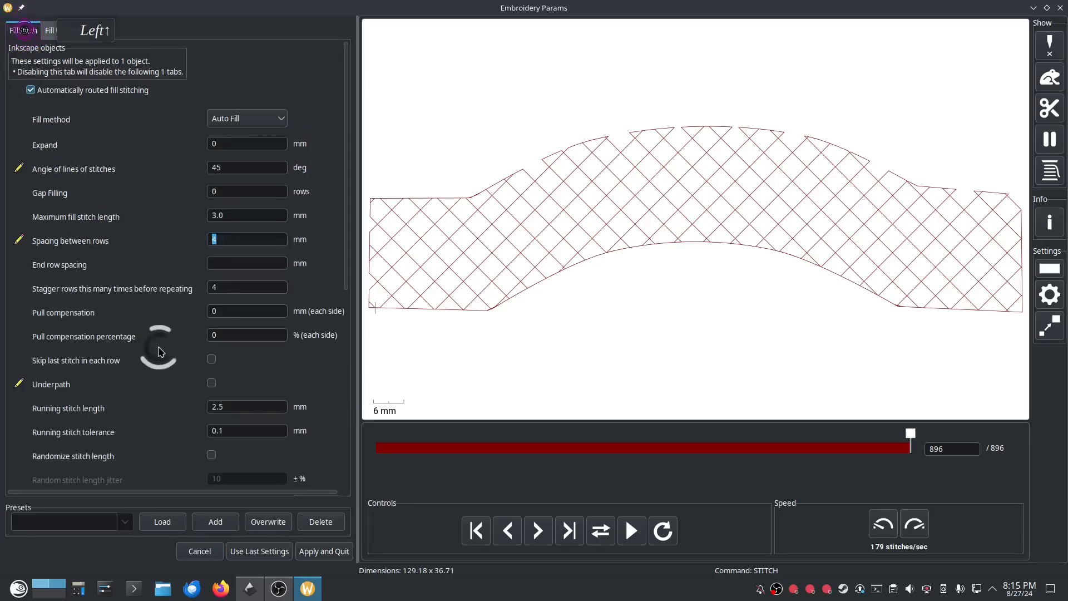
click(328, 551)
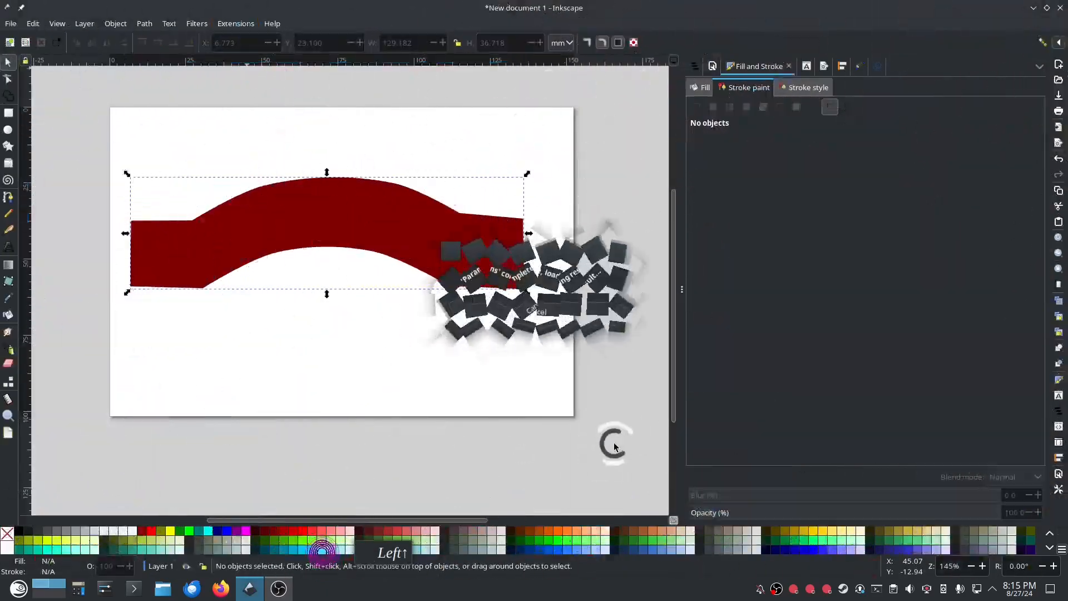
Step: Show the object list and generate a high-quality realistic Ink/Stitch stitch plan preview of the band beside the canvas
click(694, 65)
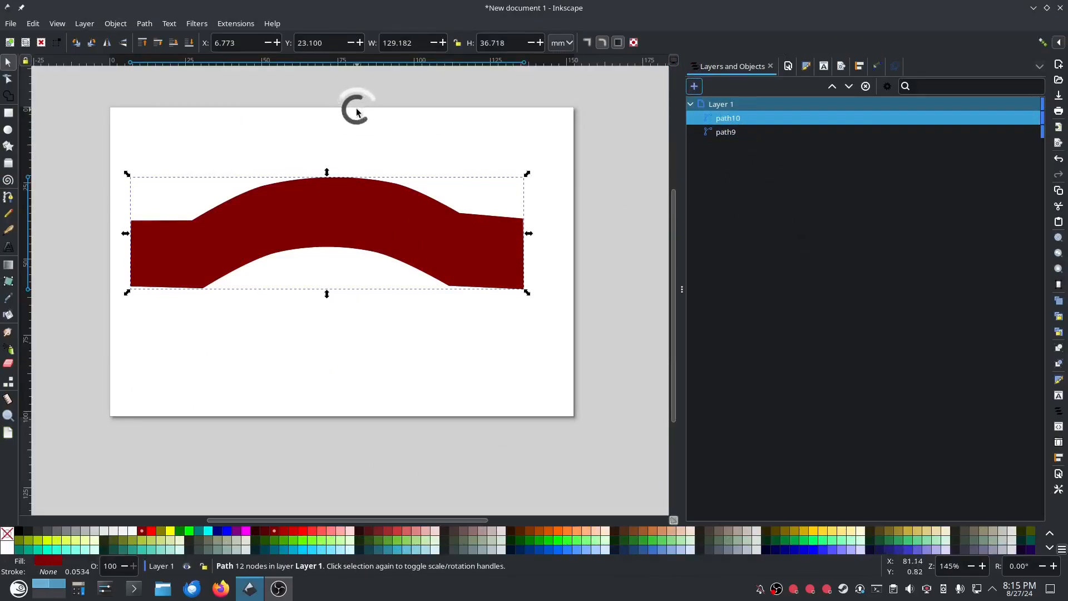
click(237, 24)
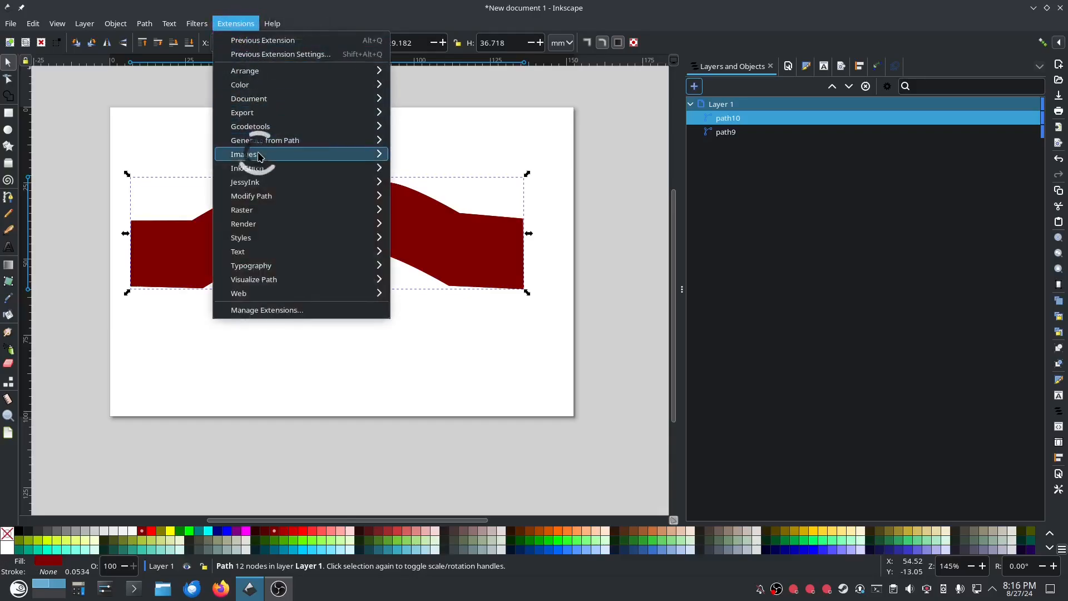
mouse_move(259, 157)
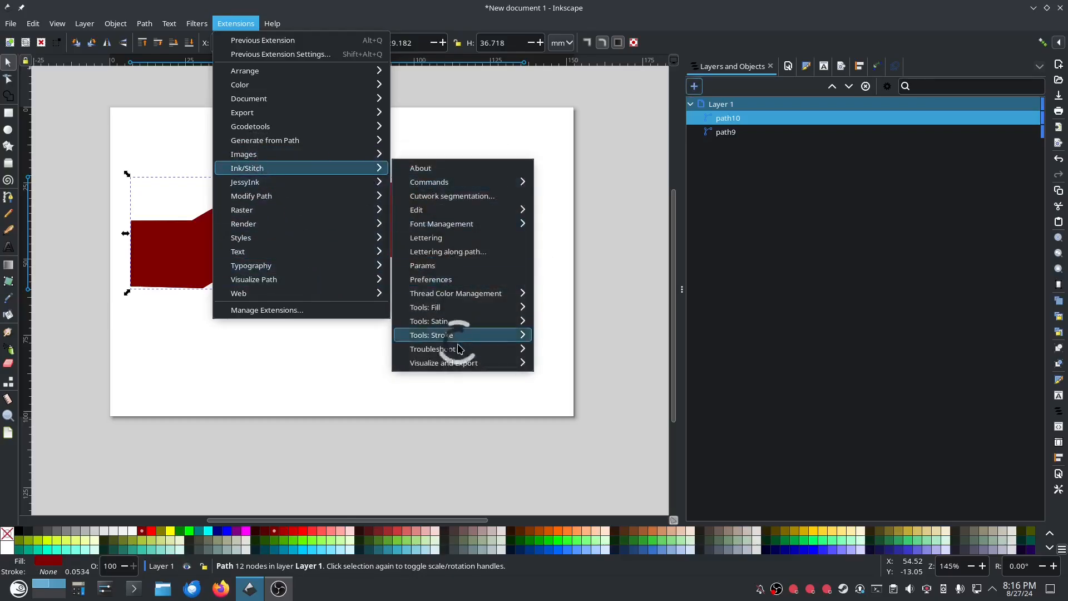
mouse_move(509, 365)
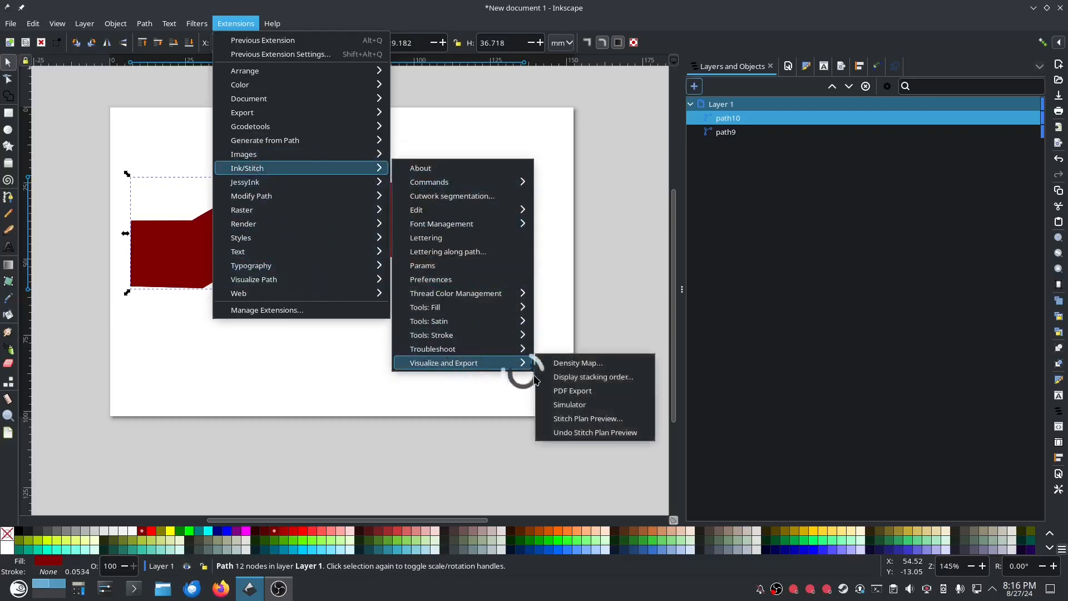
click(584, 420)
click(644, 424)
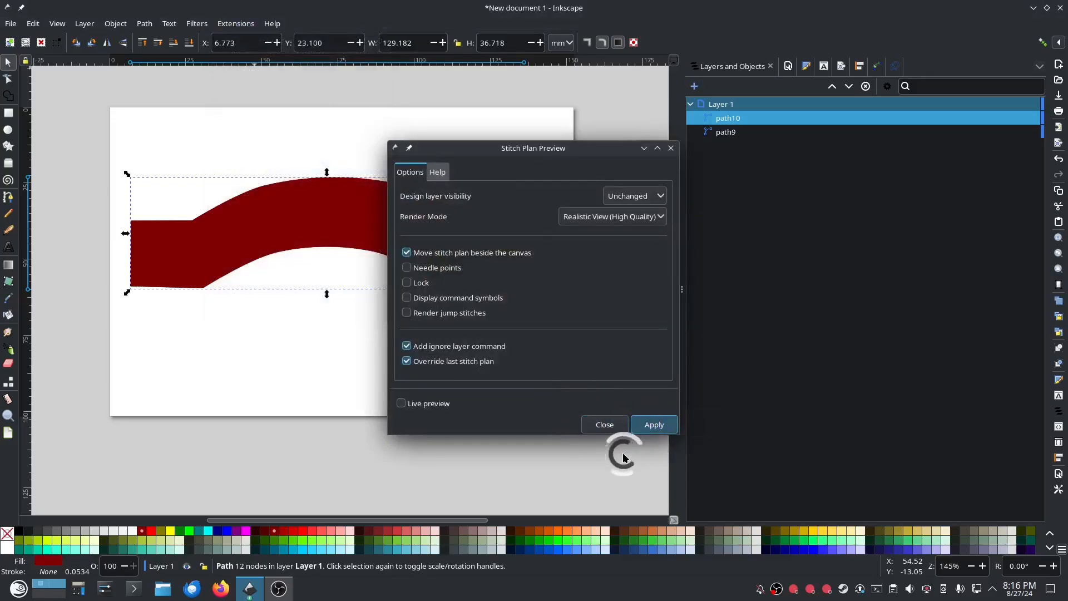
click(603, 429)
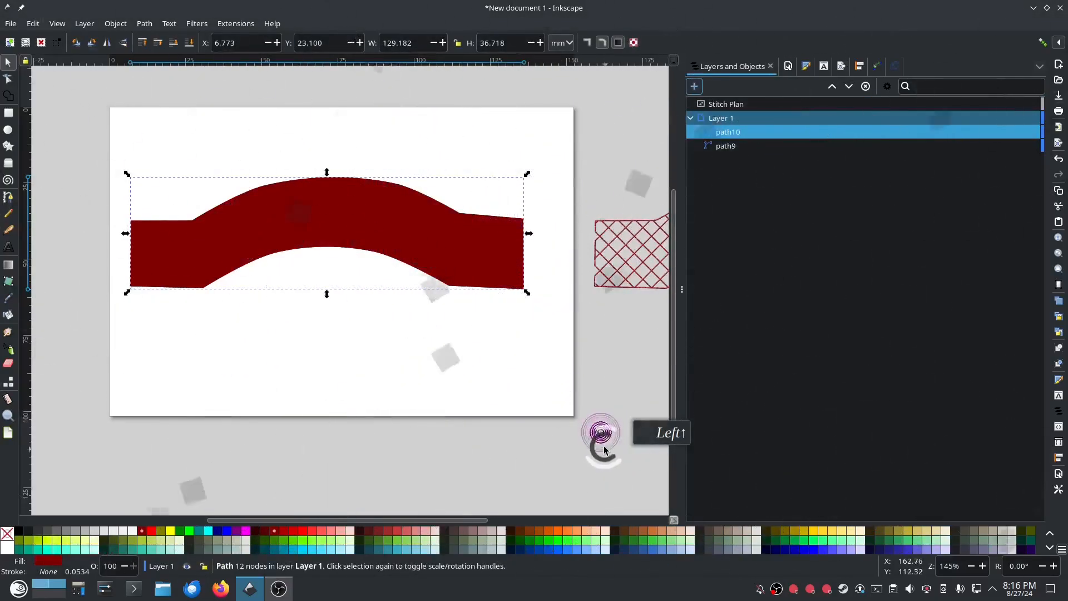
drag(589, 433, 165, 436)
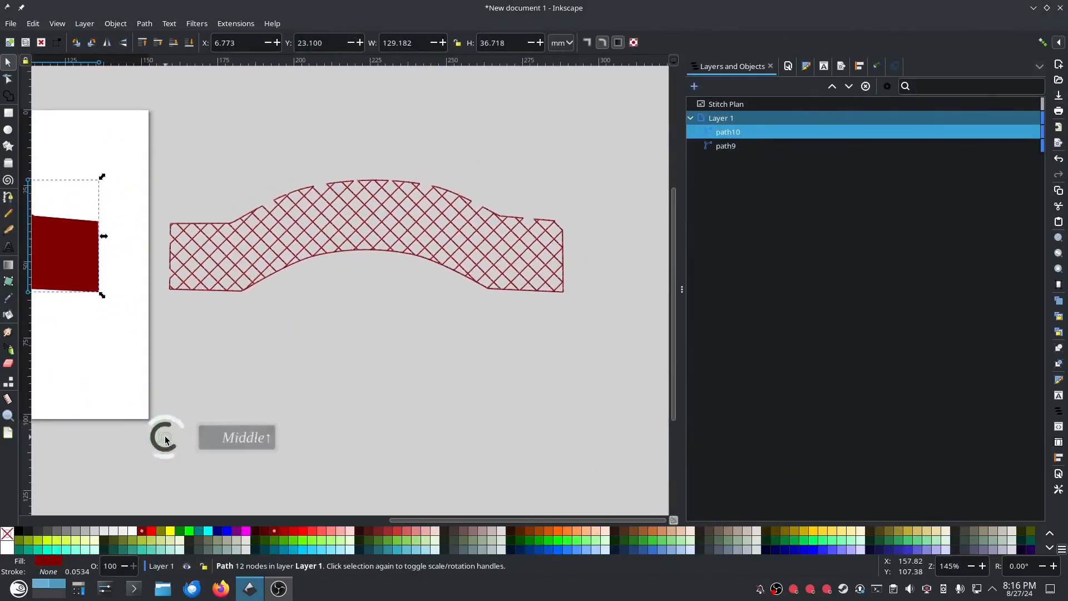